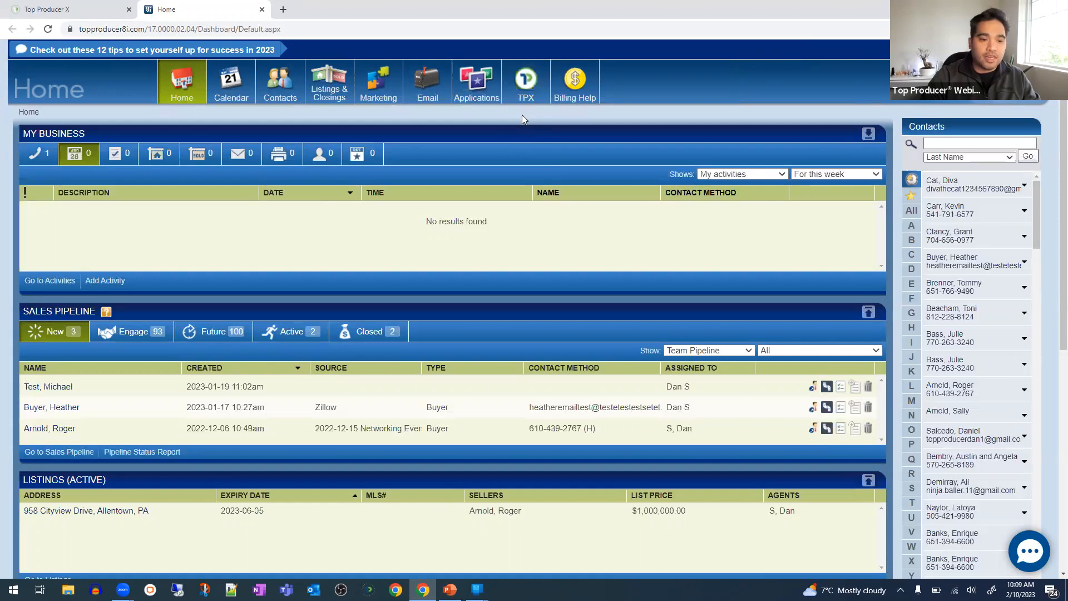
- Open Top Producer 8i from Top Producer X, close the extra Home tab, and go to Transactions
click(78, 9)
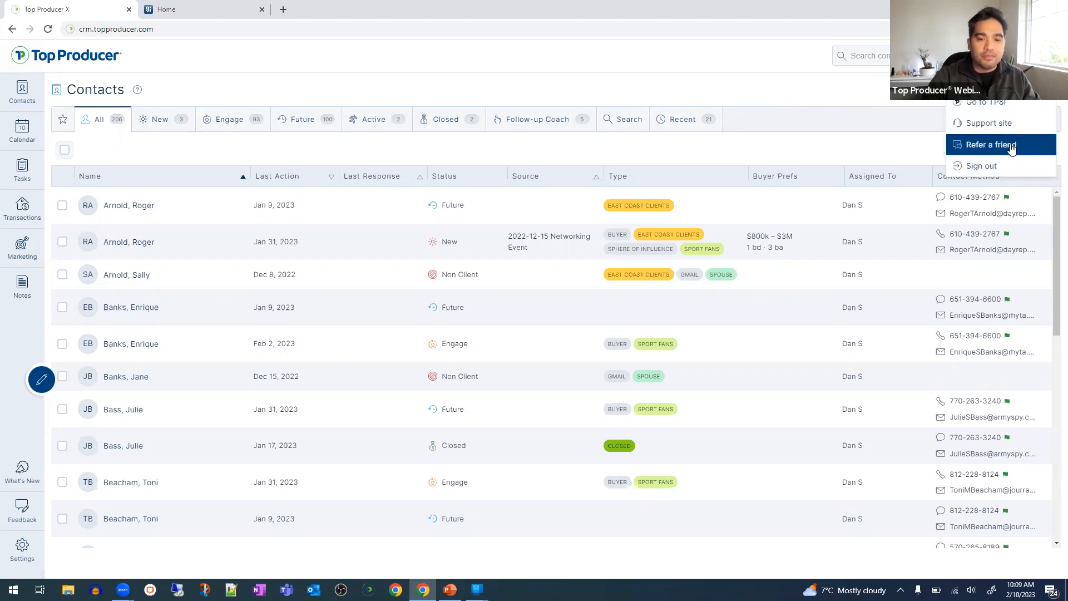
click(1007, 109)
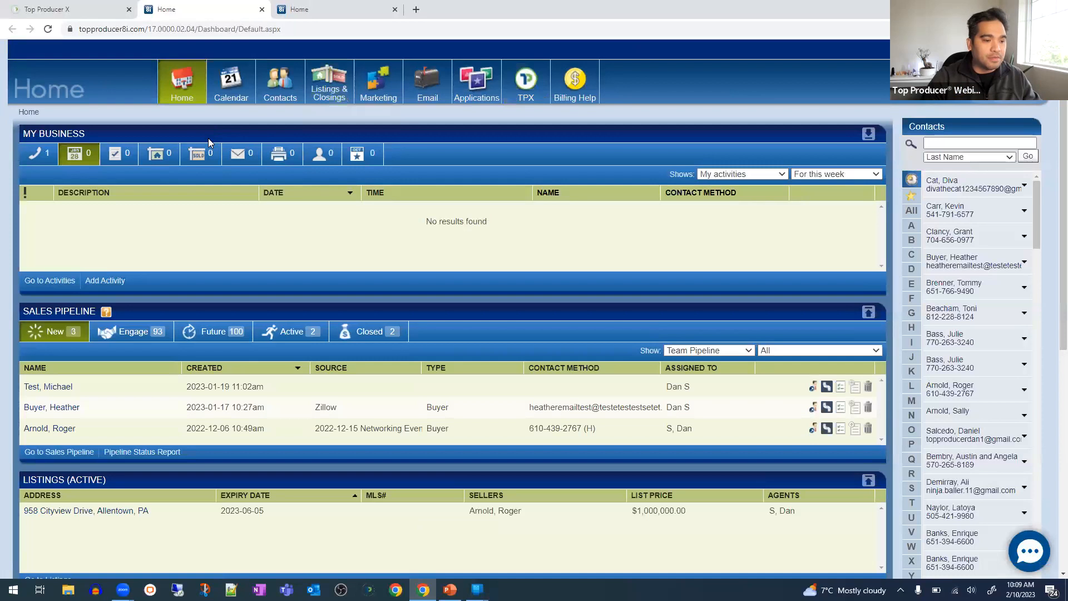
click(262, 10)
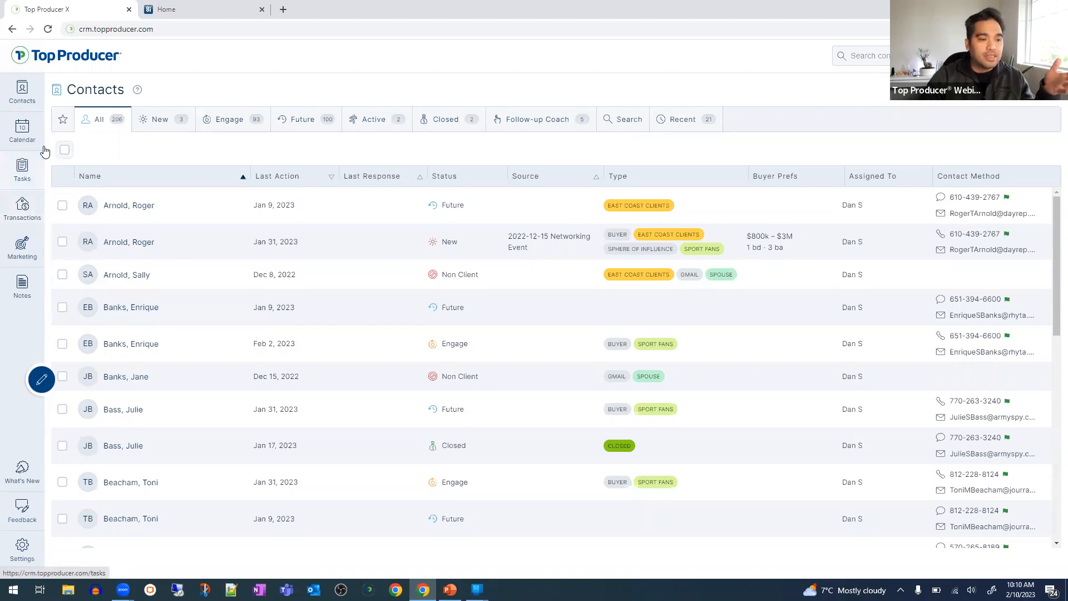
click(33, 219)
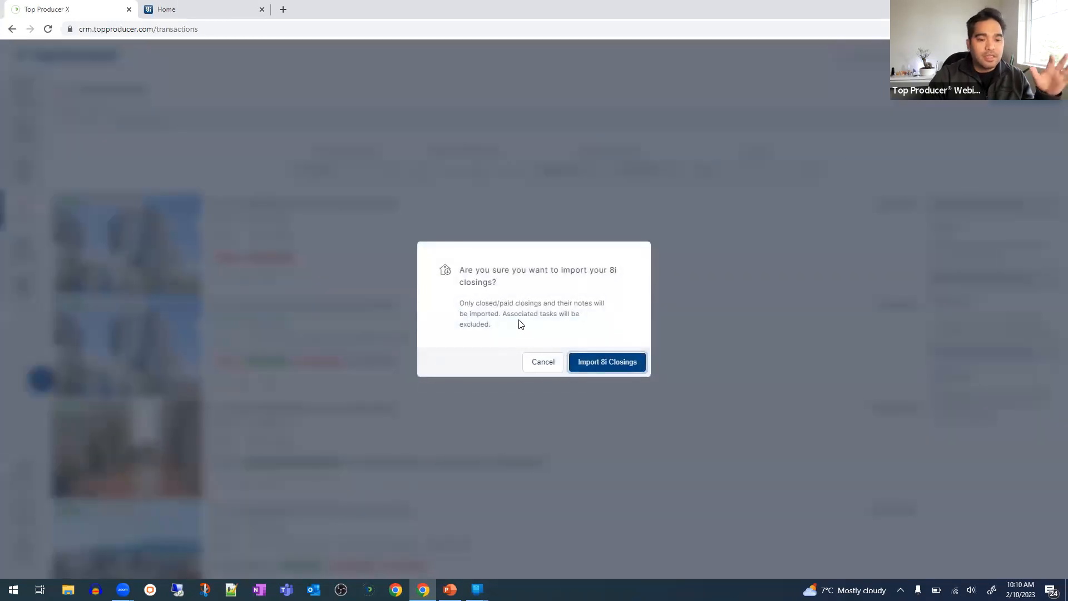
- Read the Import 8i Closings note about closed/paid closings, then go back to the 8i Home dashboard
drag(521, 327, 516, 301)
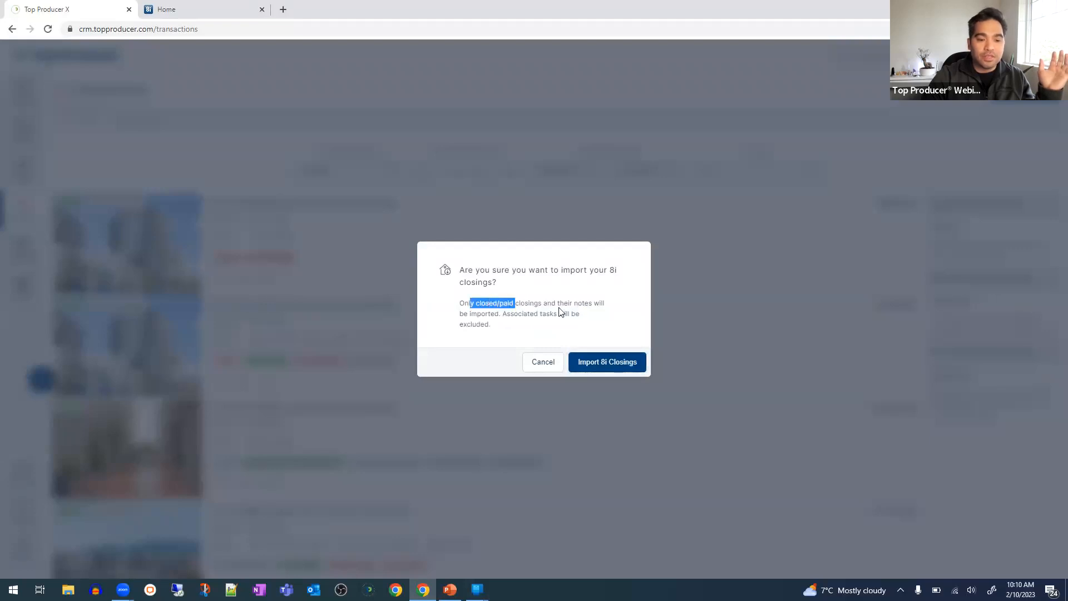
click(202, 11)
- Check the empty 8i Closings Summary and its Show status options
mouse_move(338, 91)
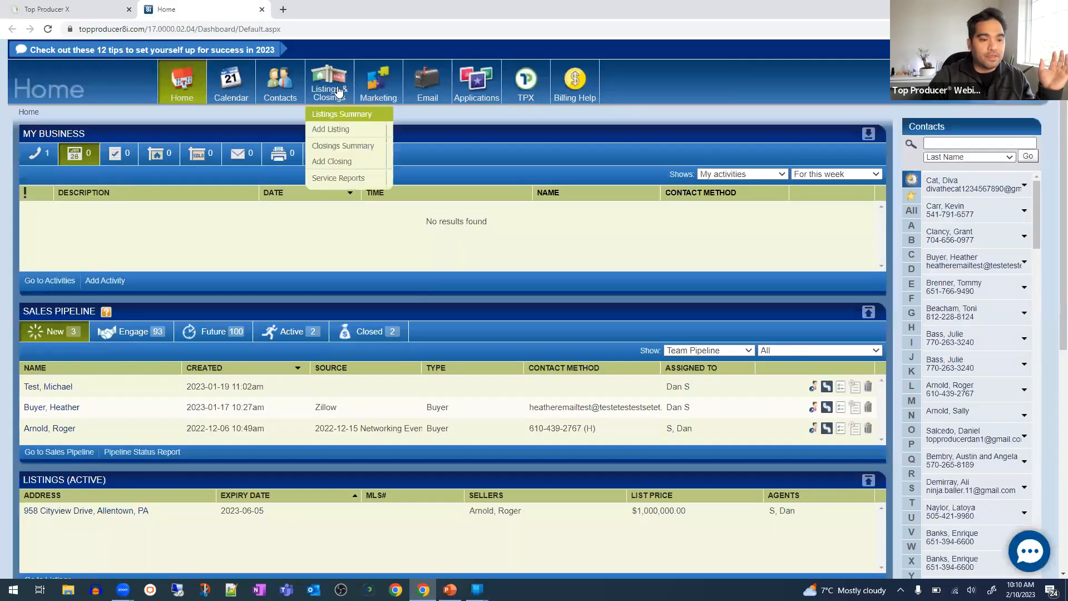
click(343, 145)
click(933, 153)
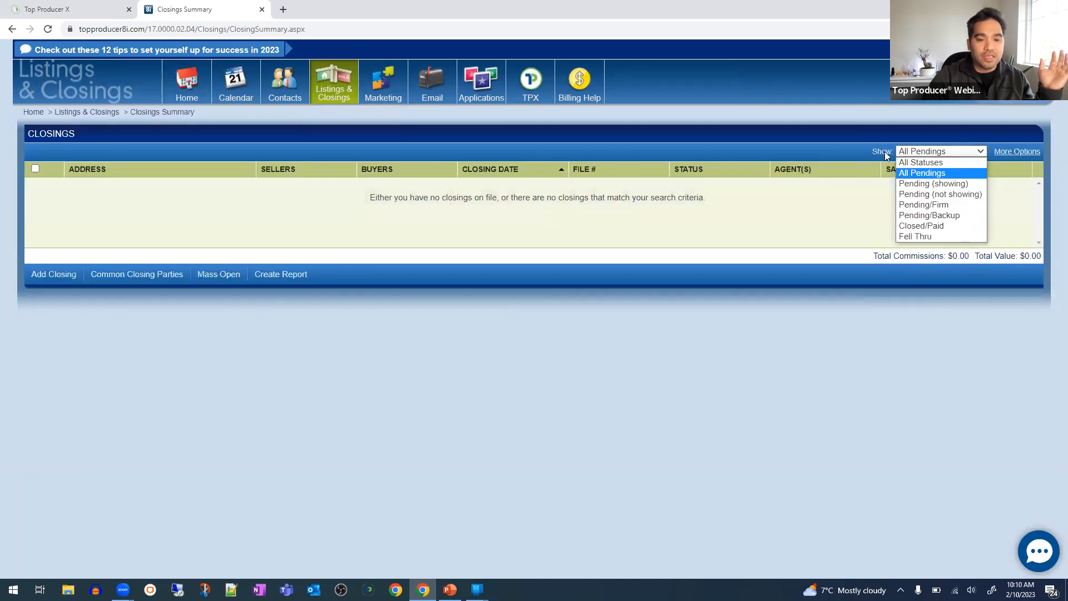
- View the 8i Listings Summary with its single active listing, then return to Top Producer X
click(334, 102)
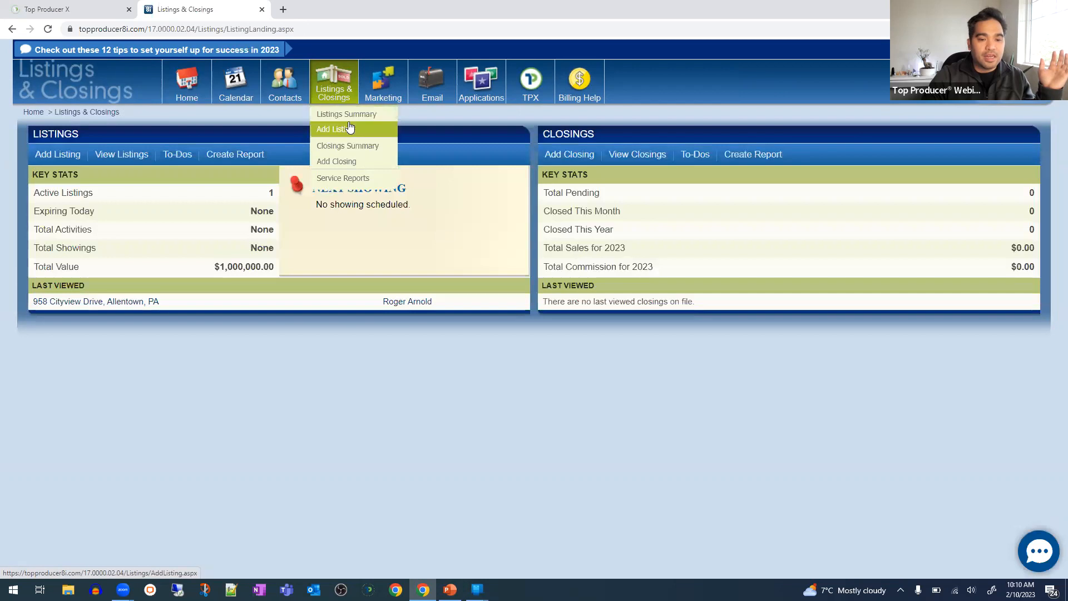
mouse_move(322, 86)
click(334, 113)
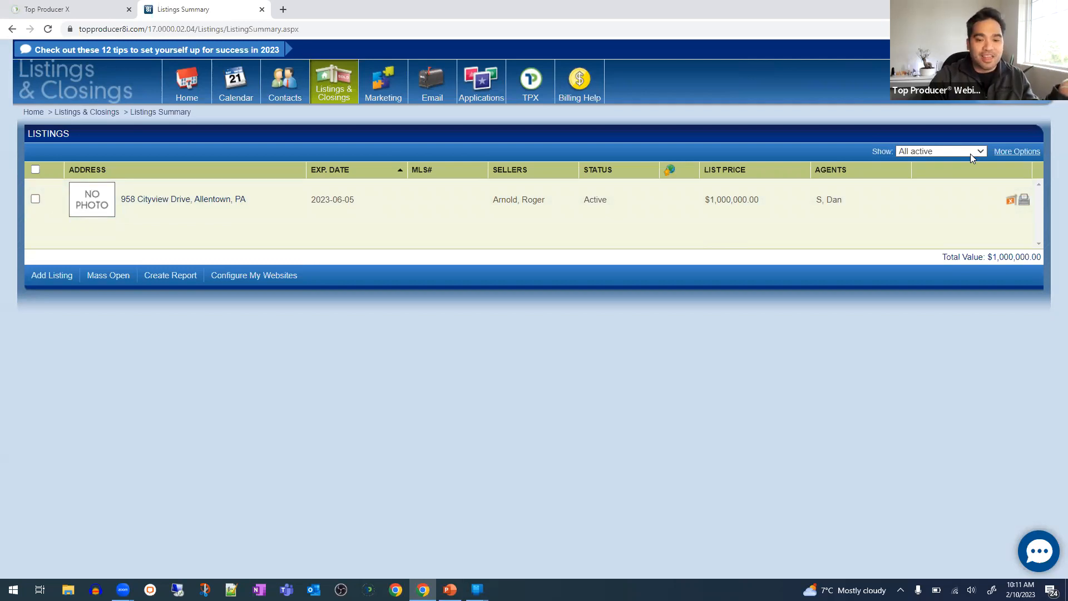
click(97, 9)
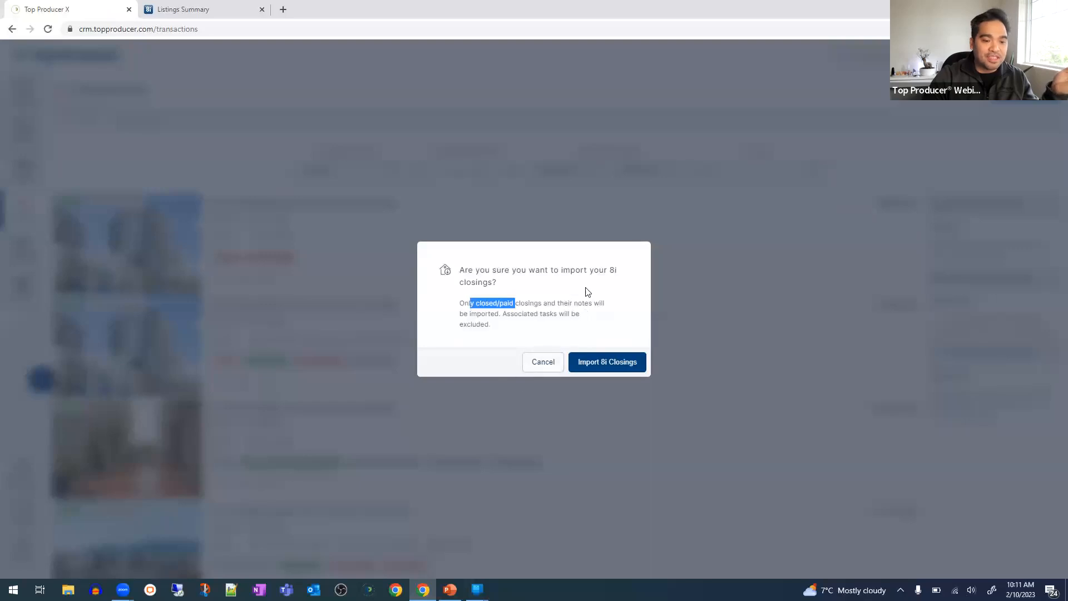
- Confirm Import 8i Closings and start a new transaction from the Add button
click(603, 363)
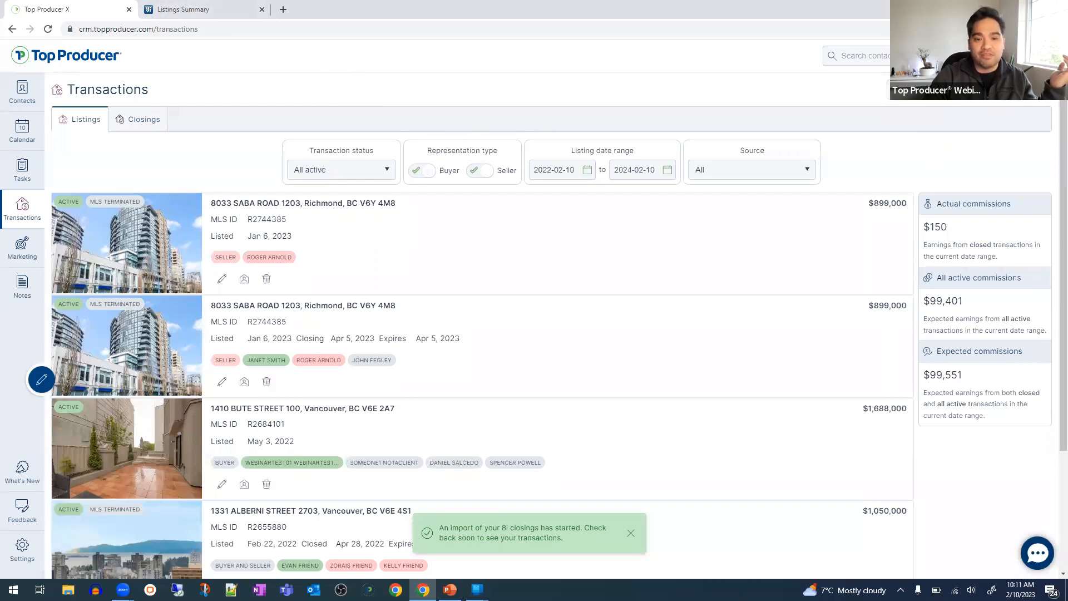
click(1021, 90)
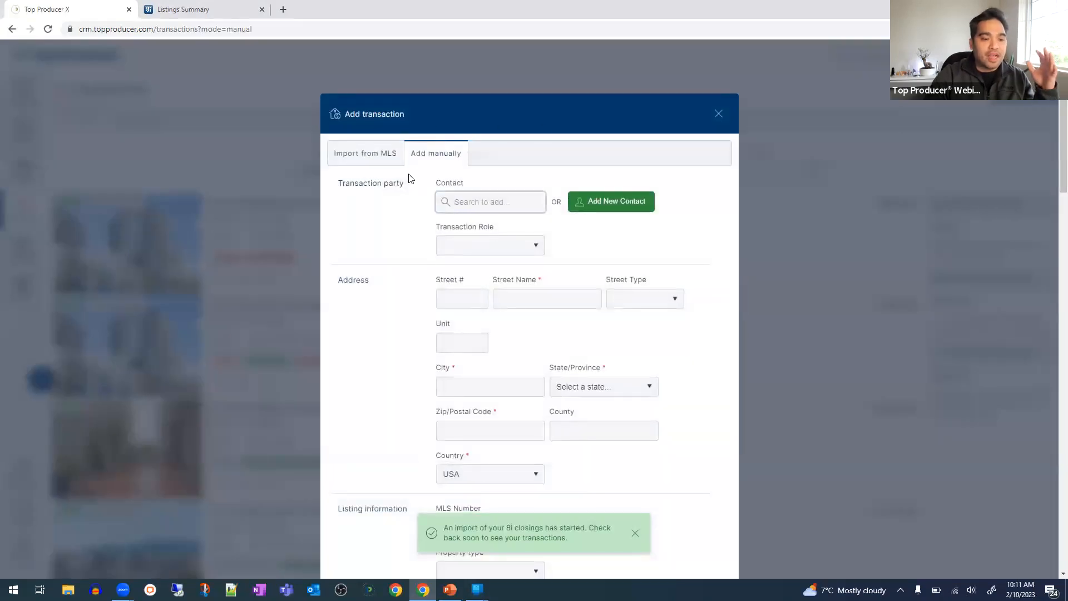
- Switch to Import from MLS, keep the Northwest MLS board, and try the MLS ID lookup
click(356, 157)
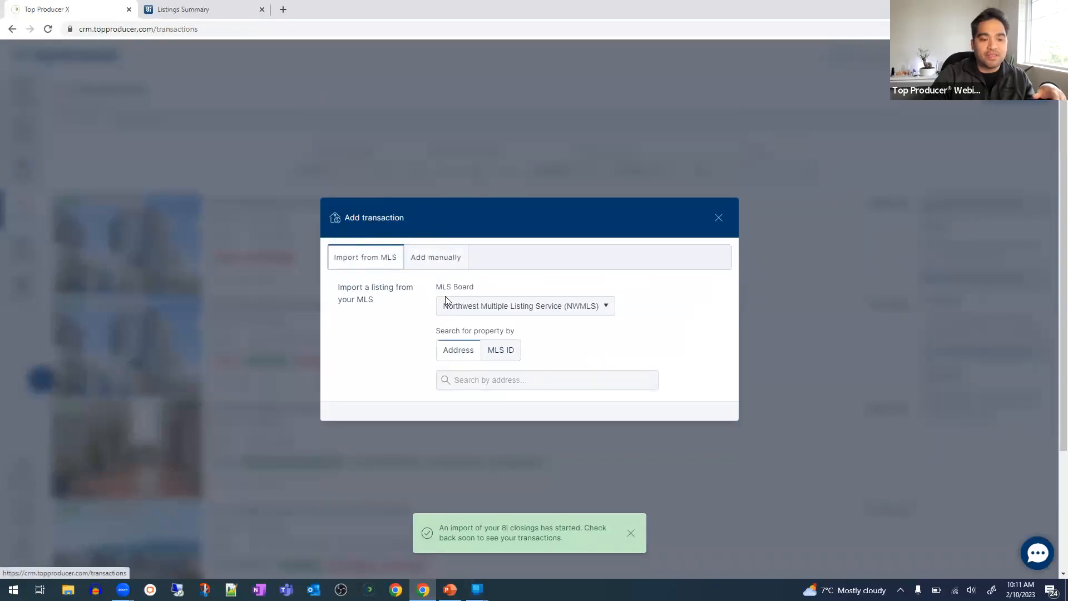
click(508, 304)
click(504, 317)
click(501, 359)
click(494, 381)
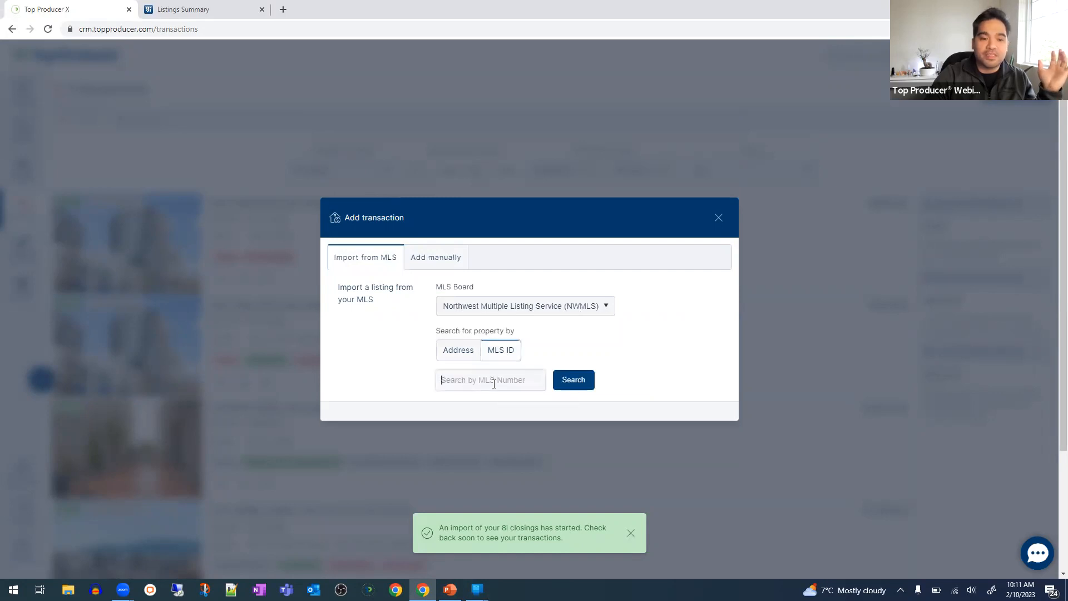
click(465, 355)
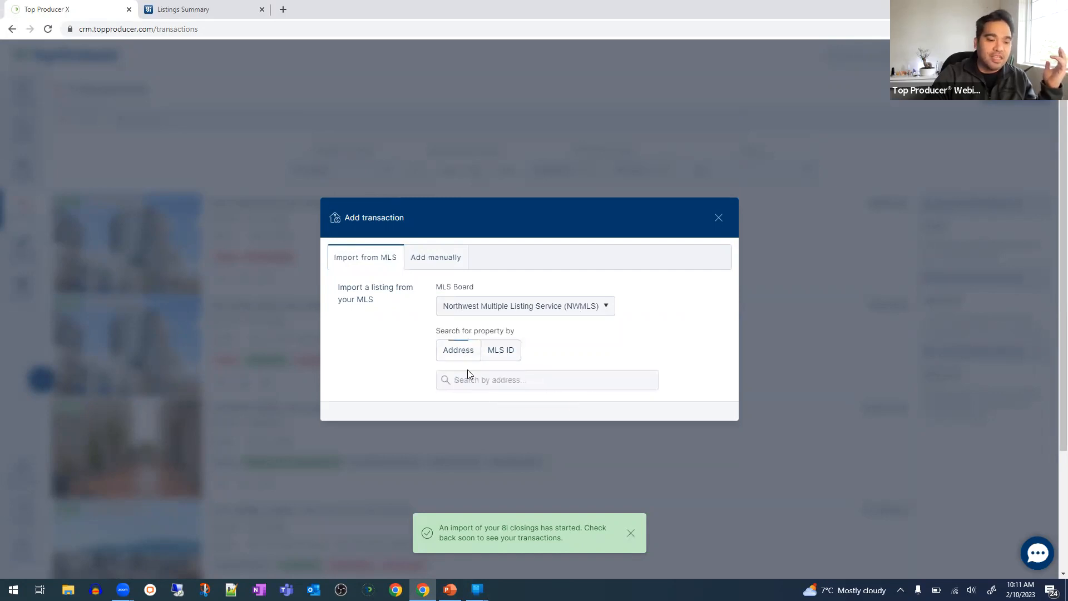
click(472, 381)
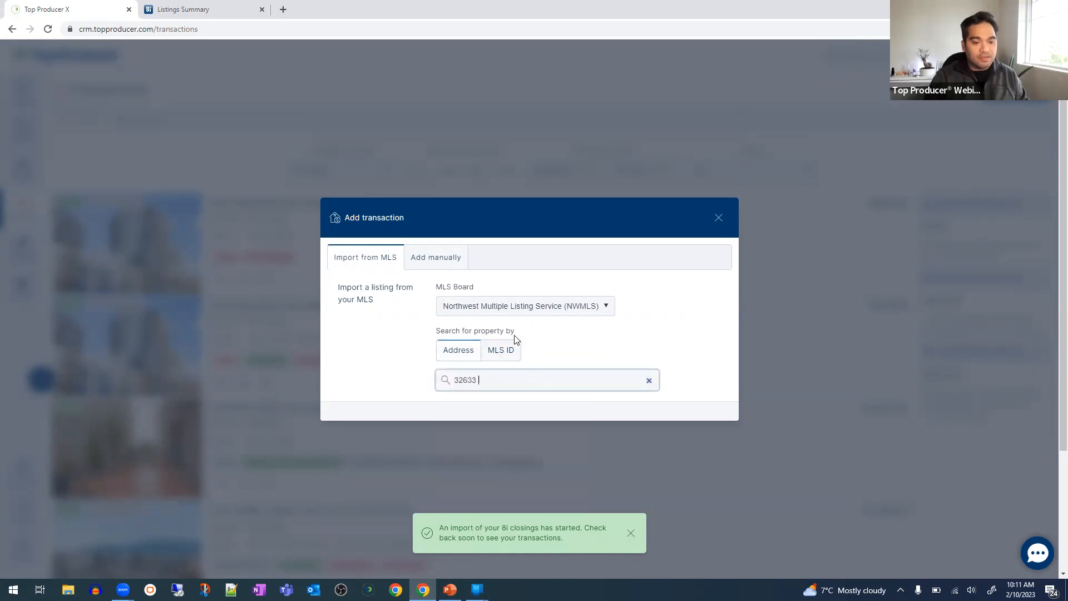
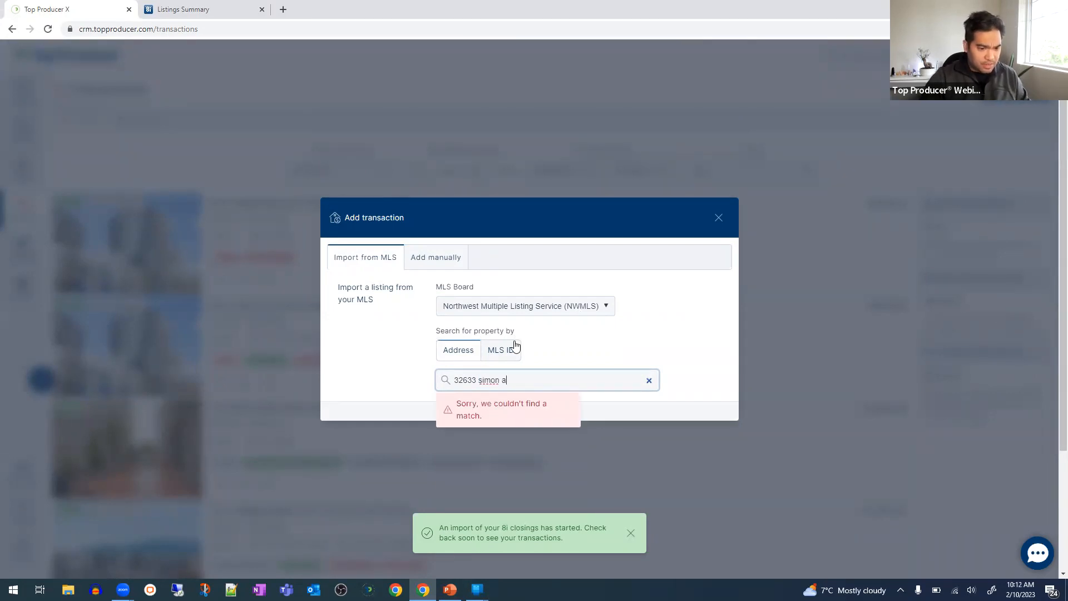
click(507, 306)
click(507, 331)
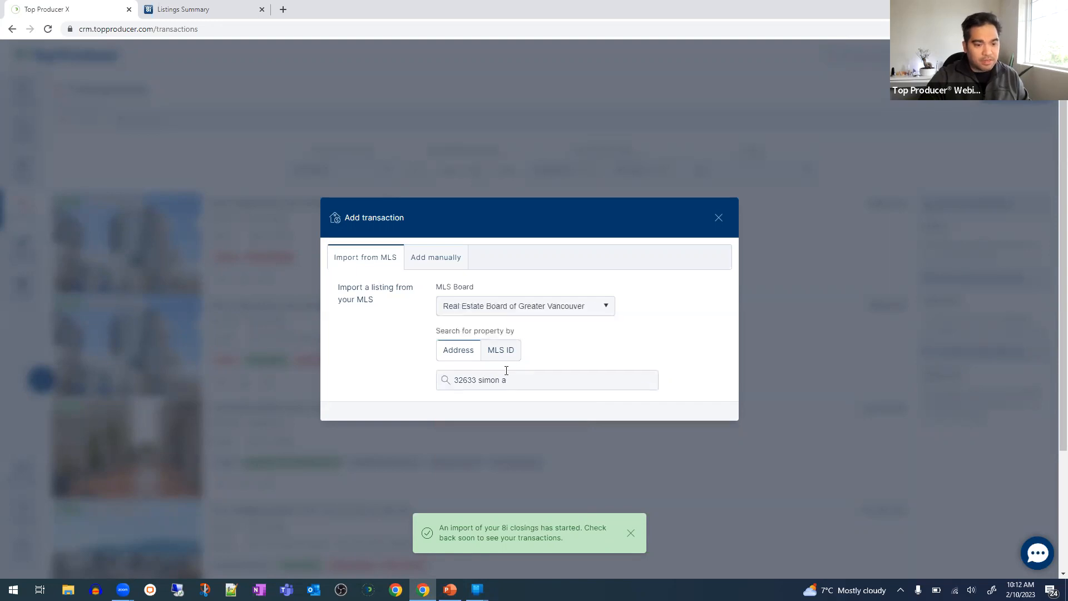
triple_click(525, 380)
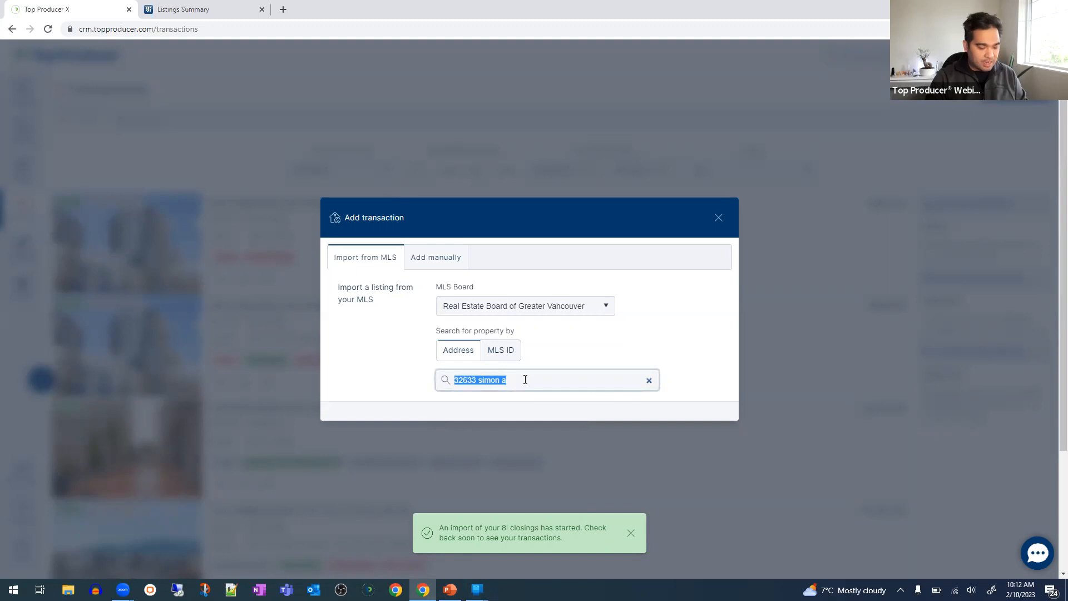
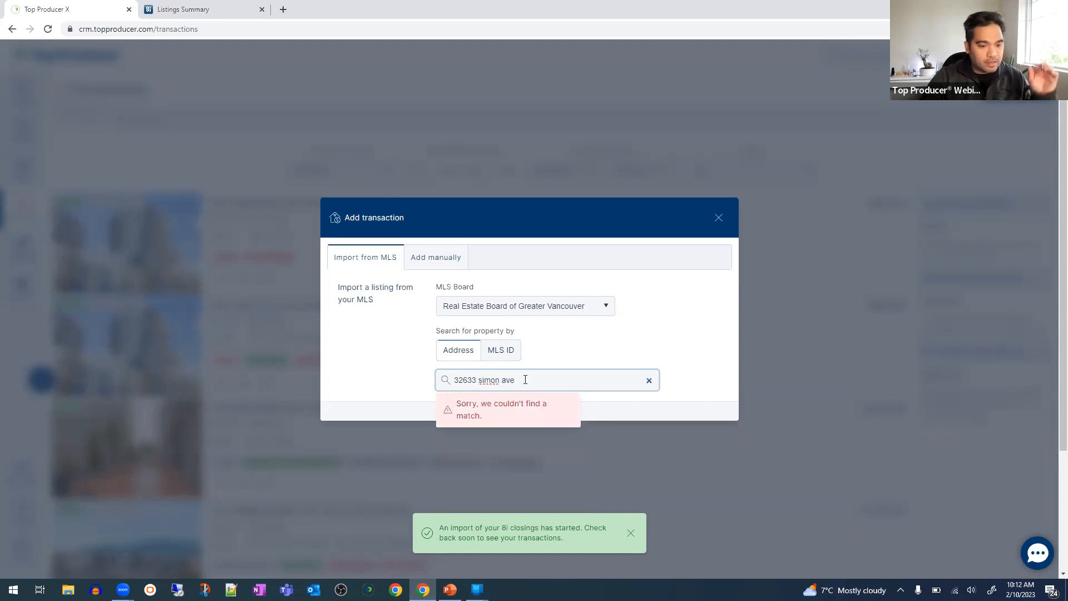
drag(545, 380, 392, 372)
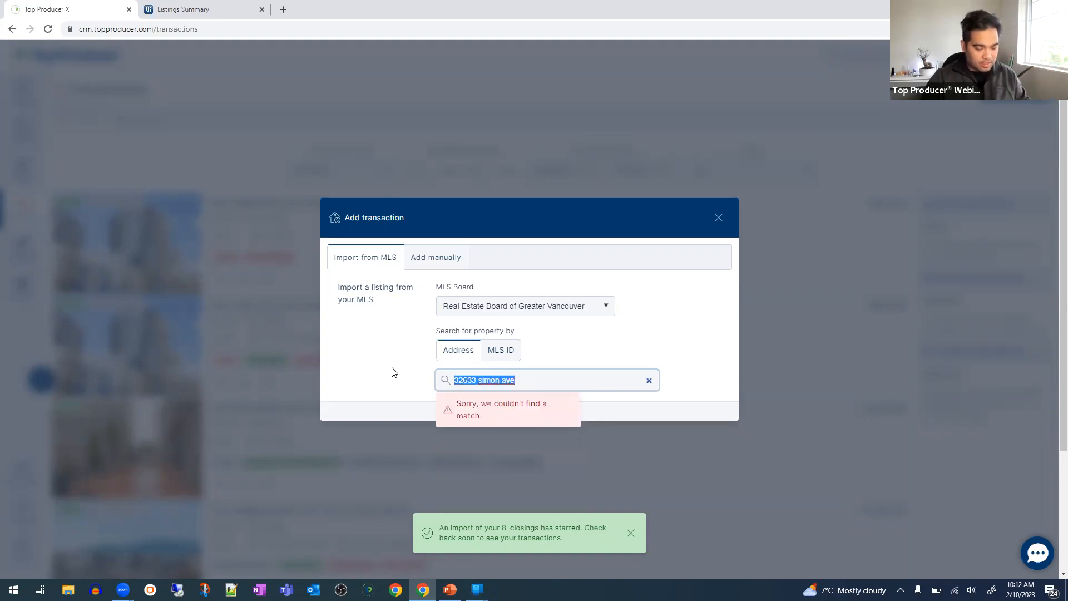
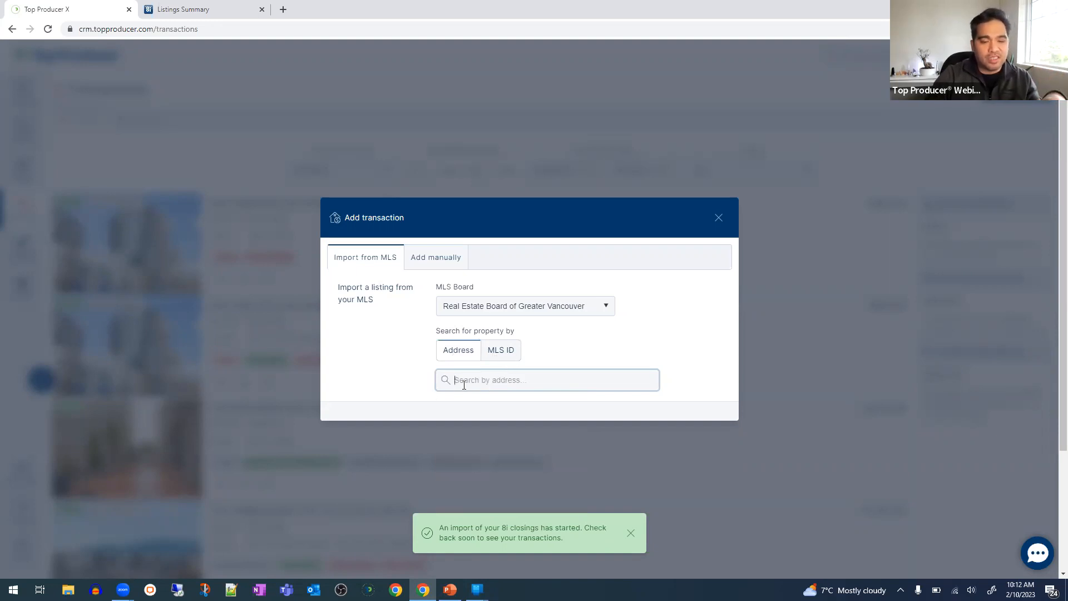
- Switch the lookup to MLS ID and select the address bar in the 8i listings tab
click(514, 349)
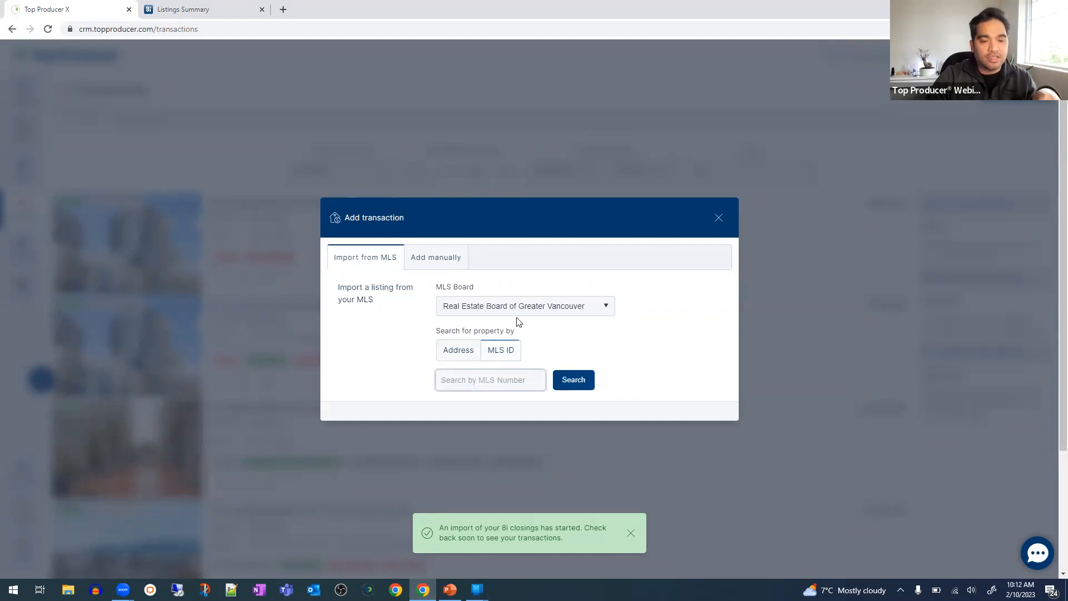
click(214, 10)
click(221, 25)
- Load the realtor.ca website
text(realtor.ca)
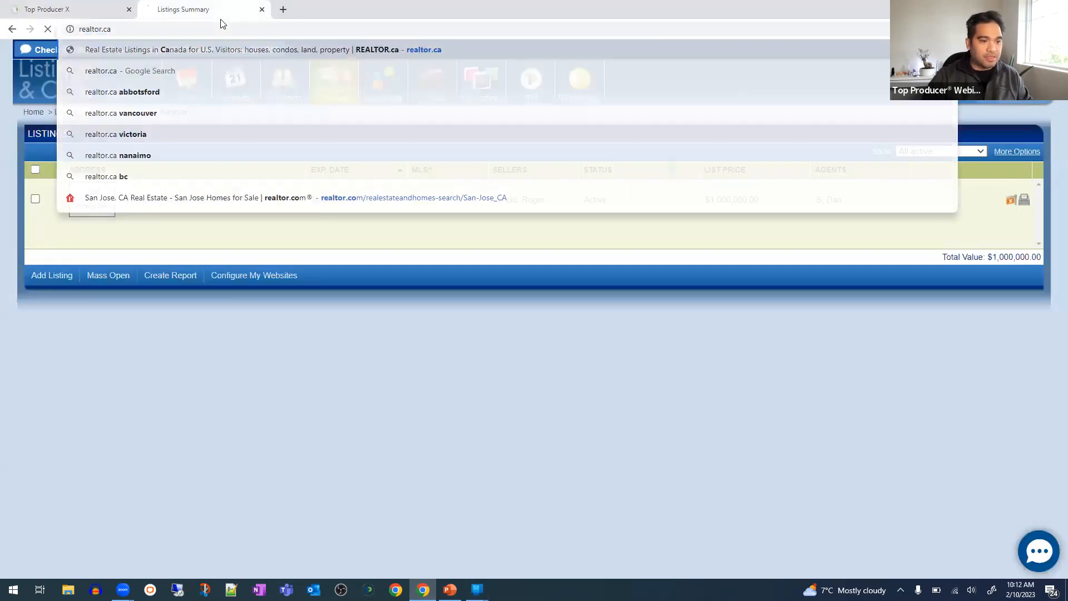
key(Return)
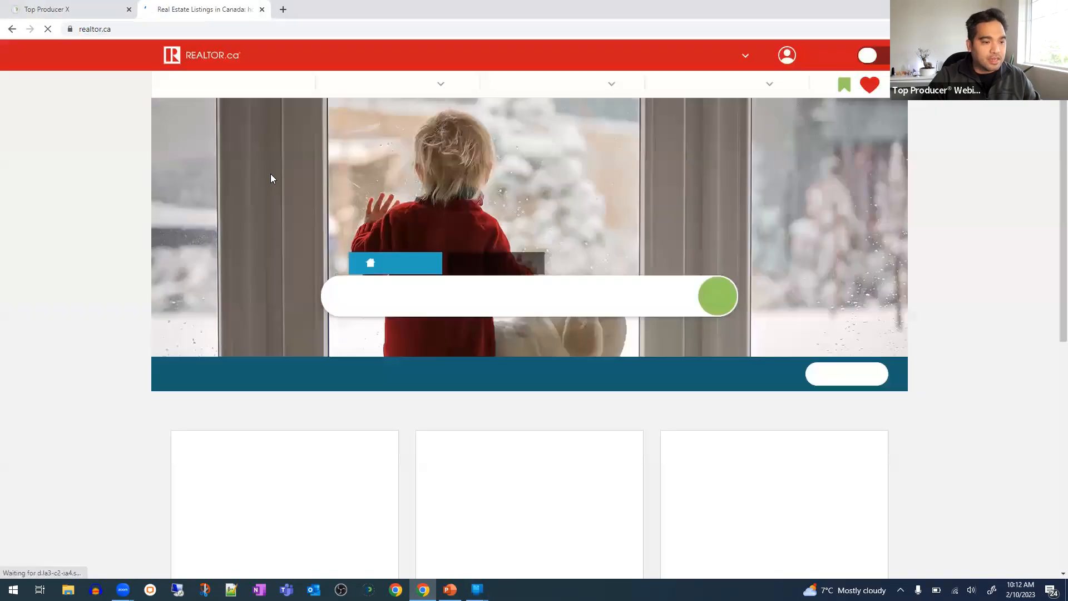
scroll(303, 383, down, 2)
scroll(304, 384, down, 2)
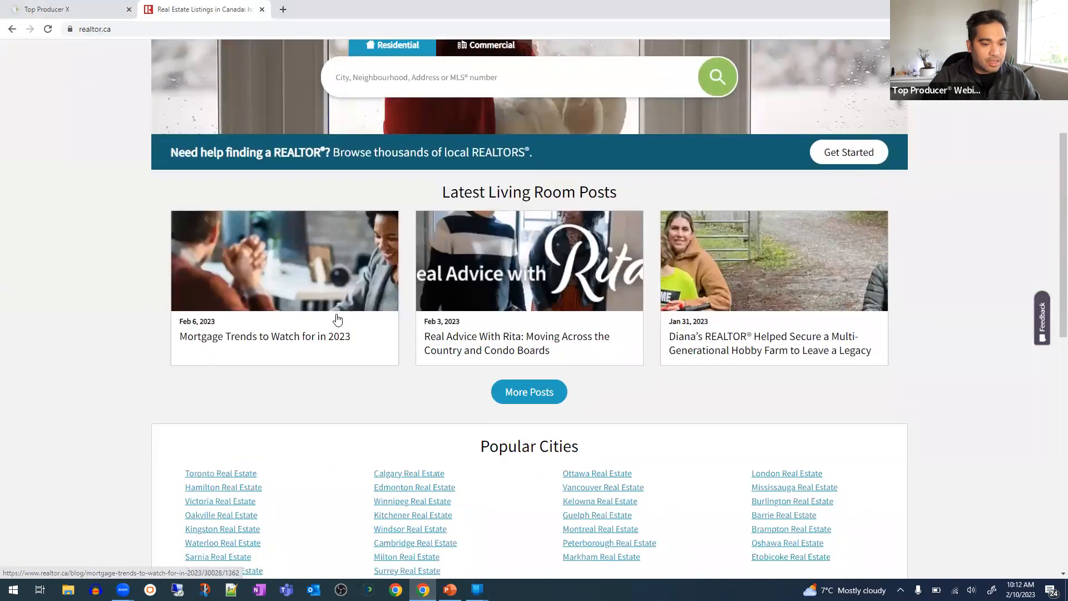
scroll(336, 320, up, 4)
text(richmond)
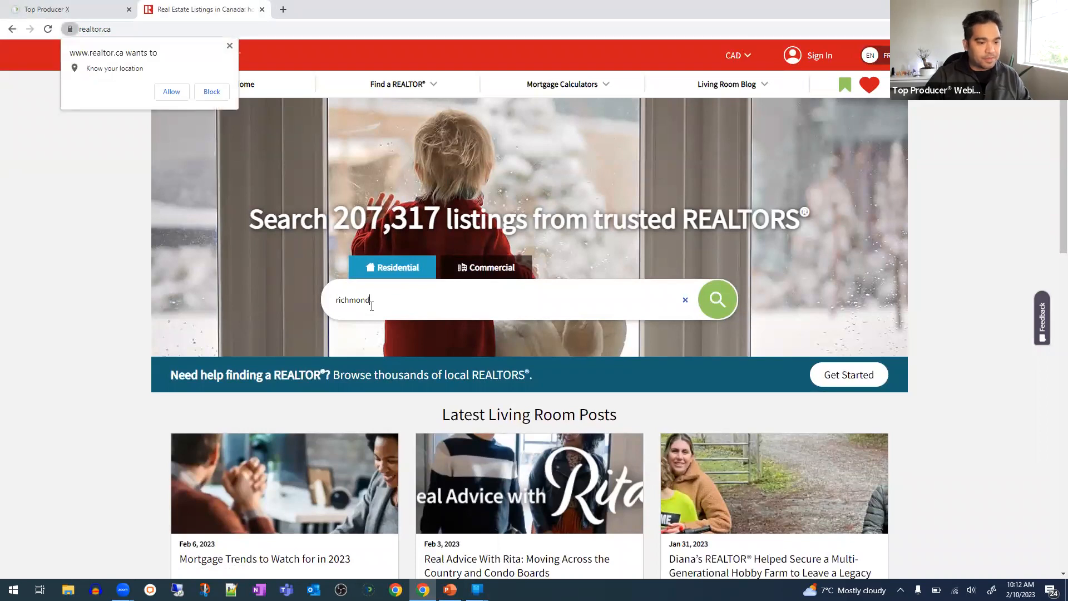
click(211, 96)
click(441, 298)
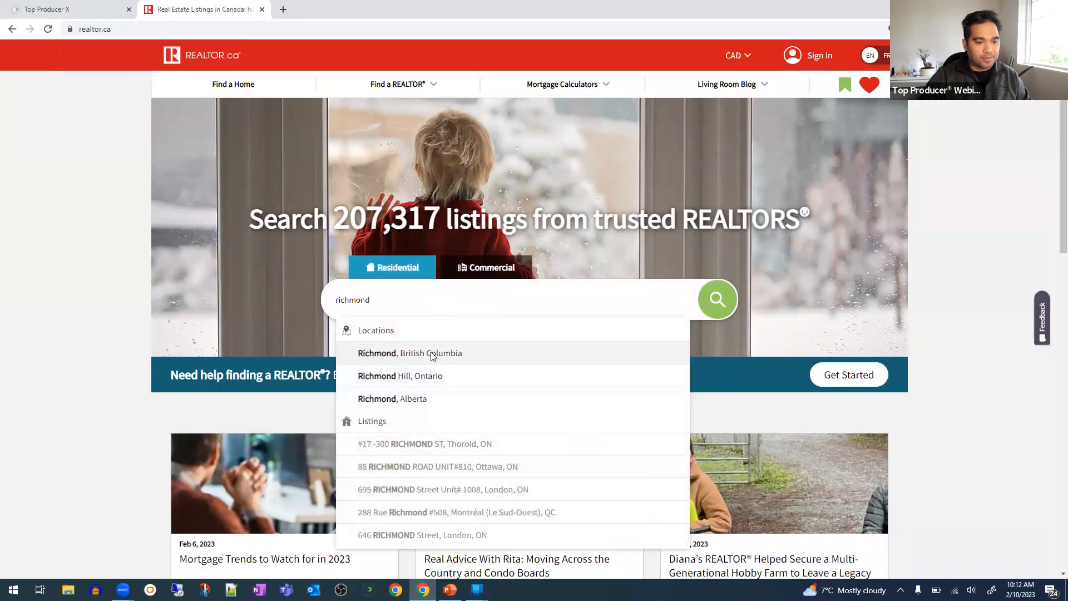
click(433, 355)
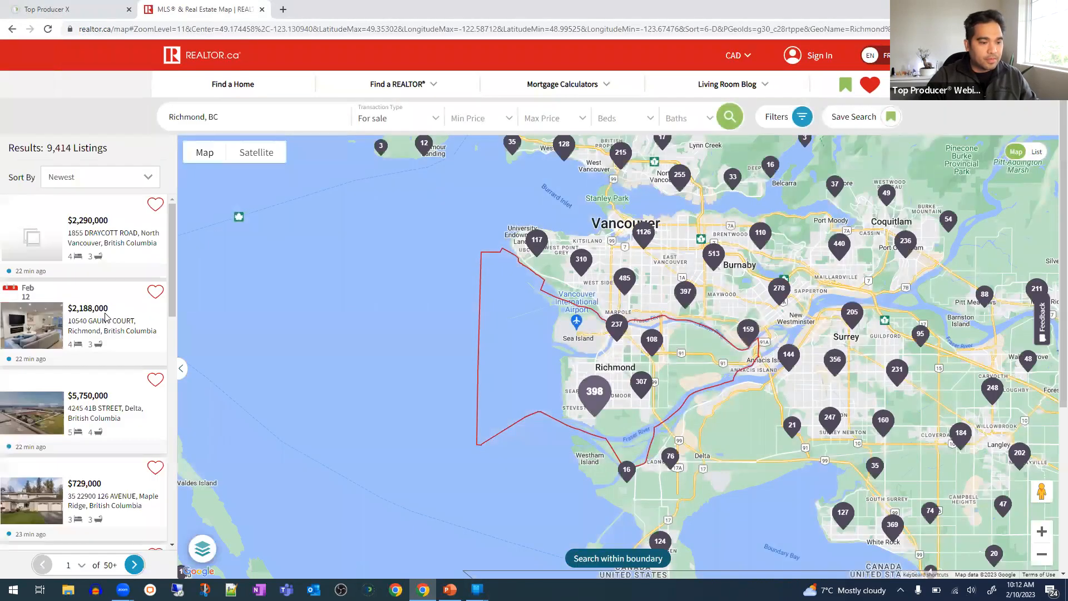
click(106, 315)
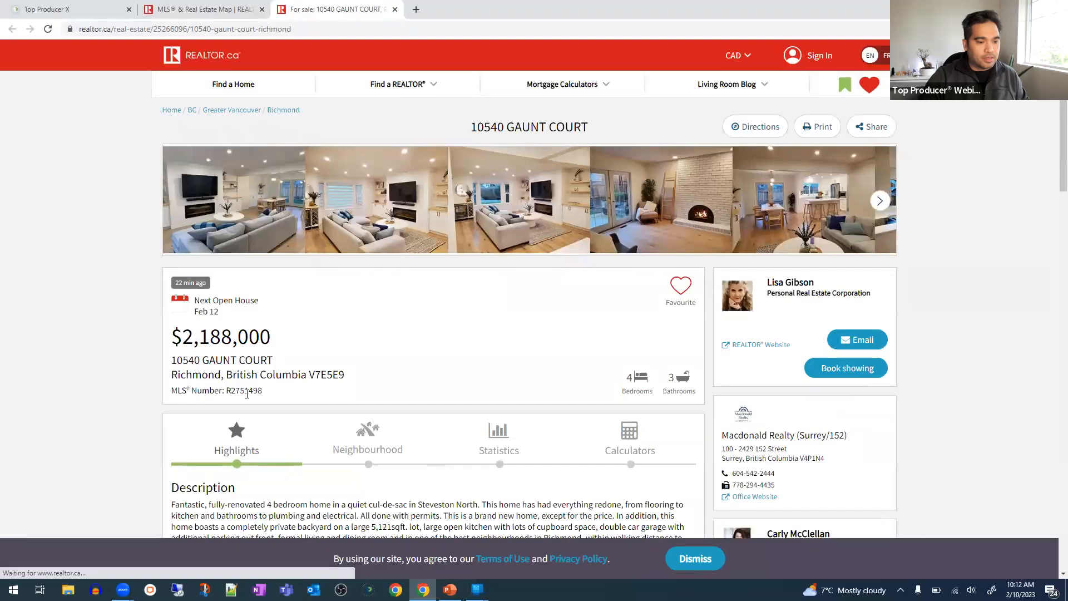
double_click(247, 391)
key(ctrl+c)
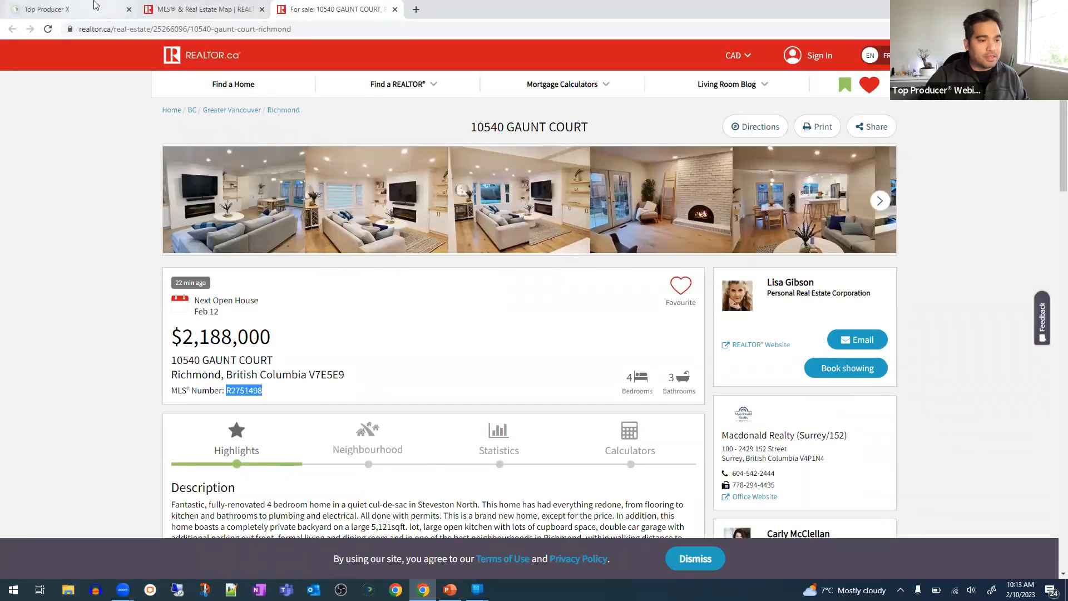
- Paste MLS number R2751498 into the Top Producer X MLS ID search and look it up
click(66, 9)
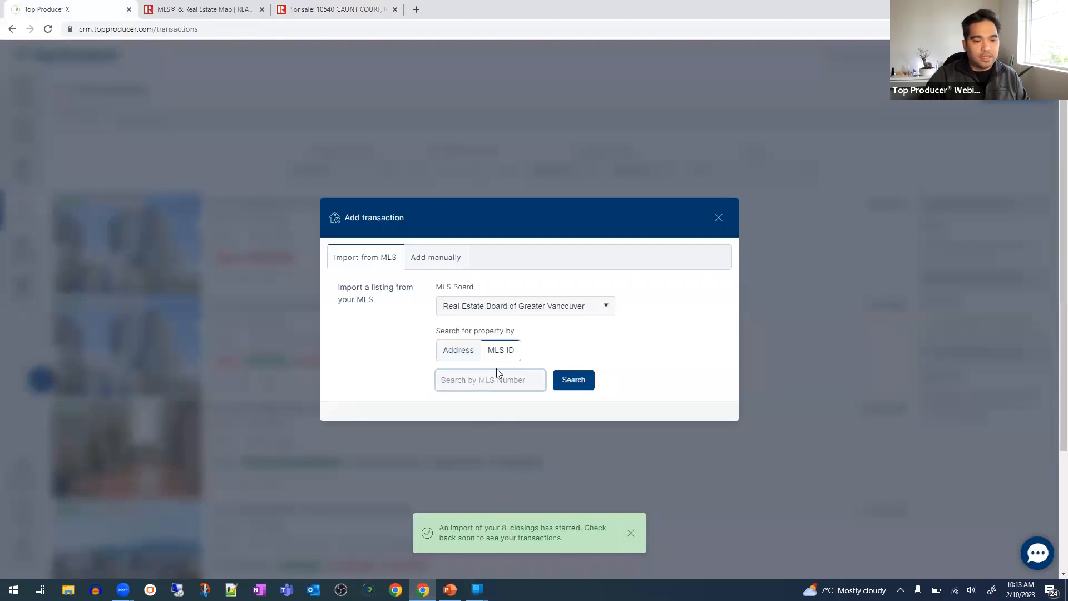
key(ctrl+v)
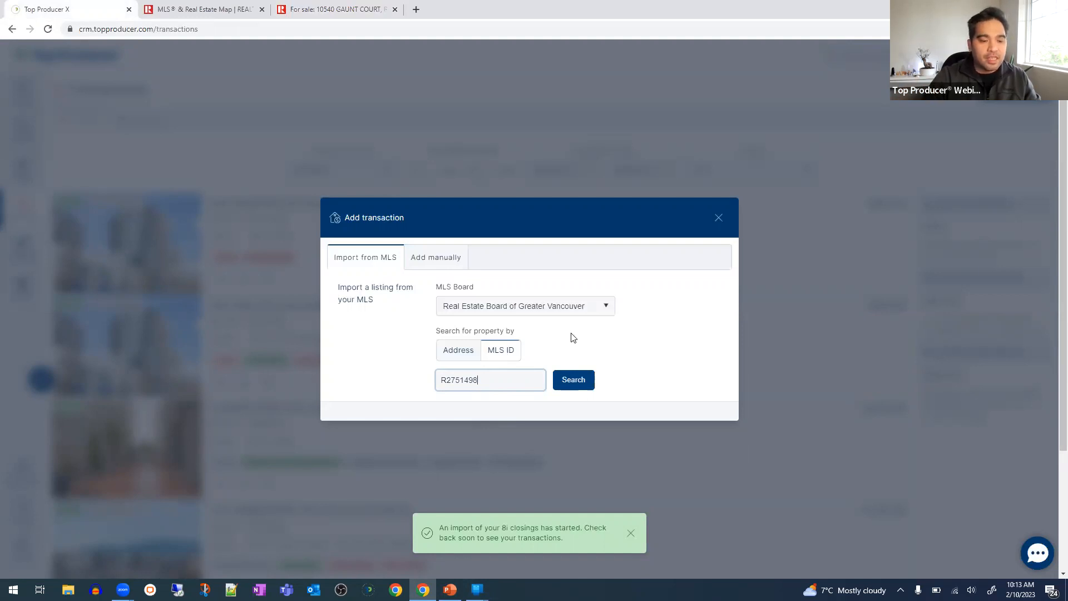
click(572, 382)
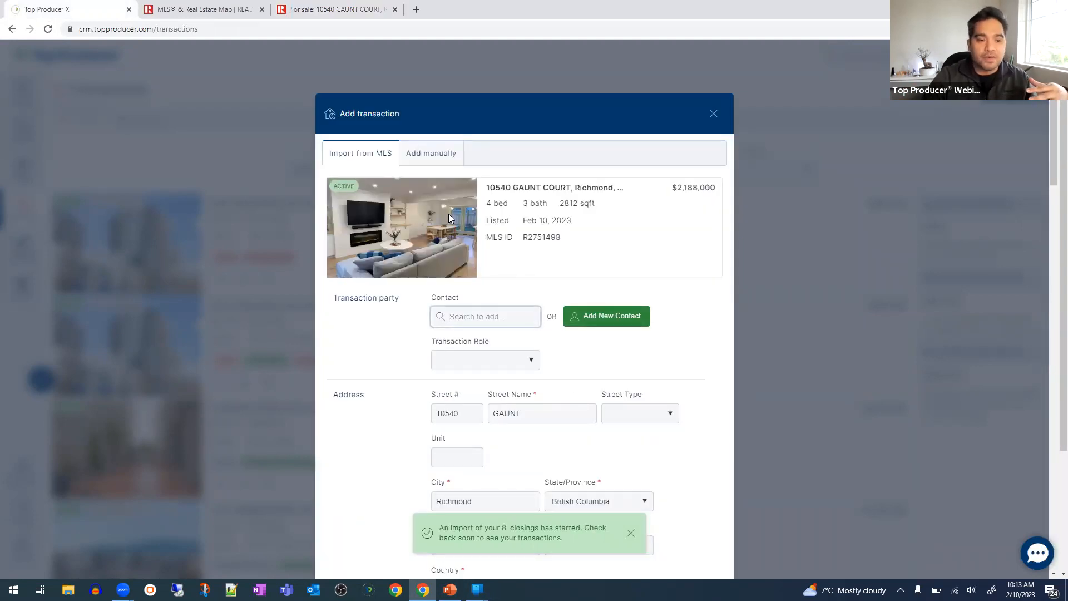
- Review the prefilled listing card, then close the Add transaction form without saving
drag(511, 189, 571, 246)
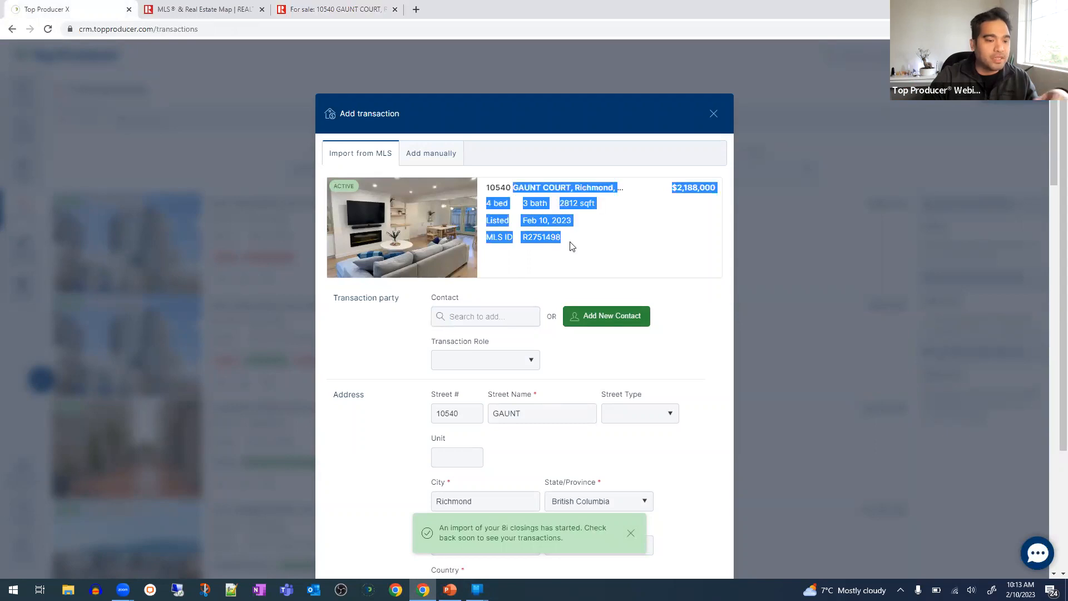
click(570, 246)
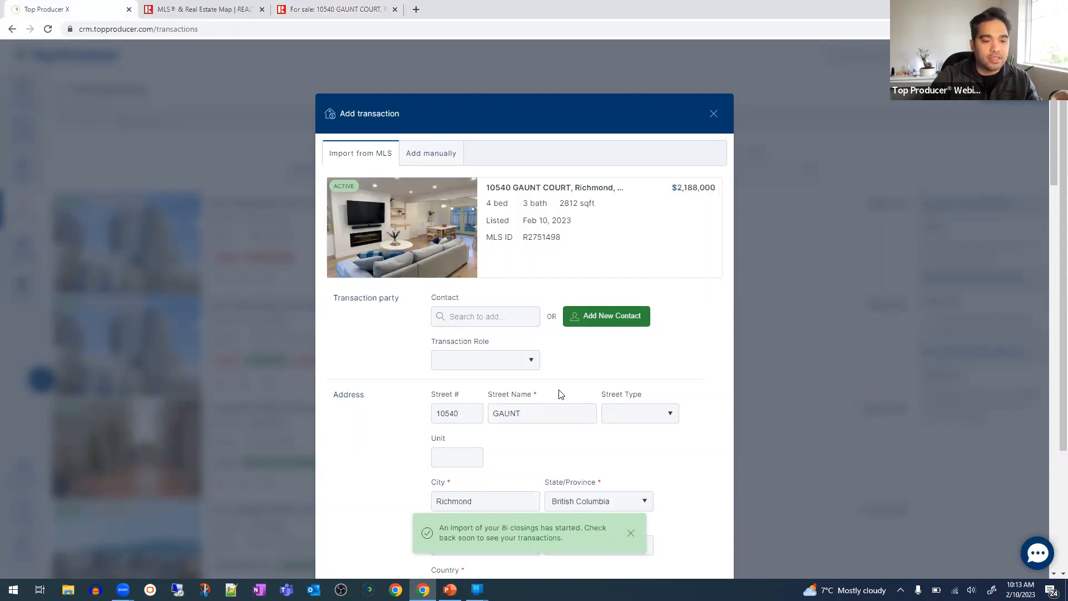
scroll(559, 396, down, 2)
scroll(660, 490, up, 2)
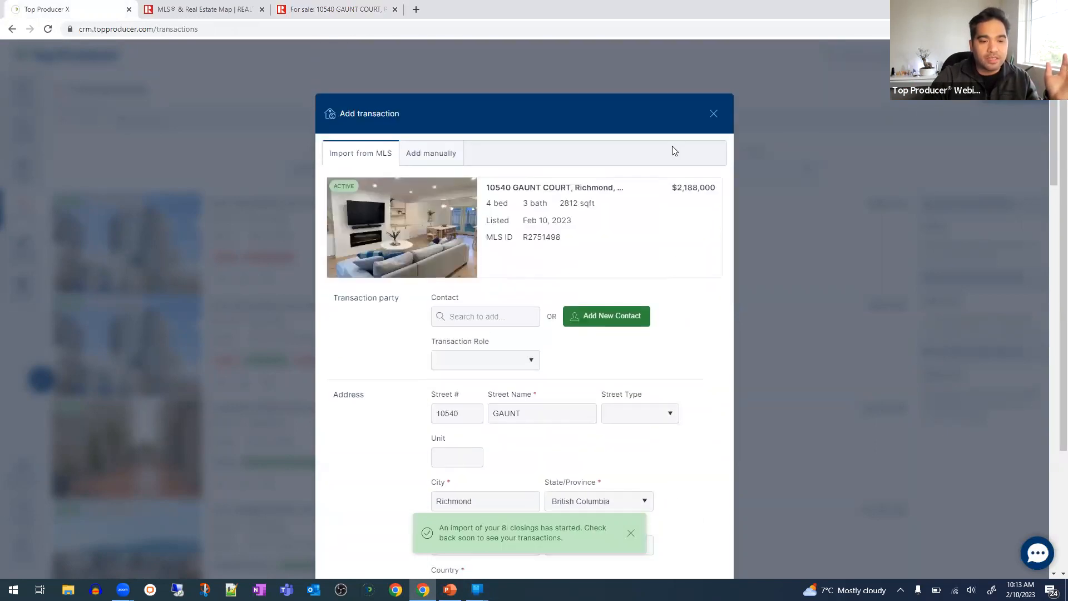
click(713, 115)
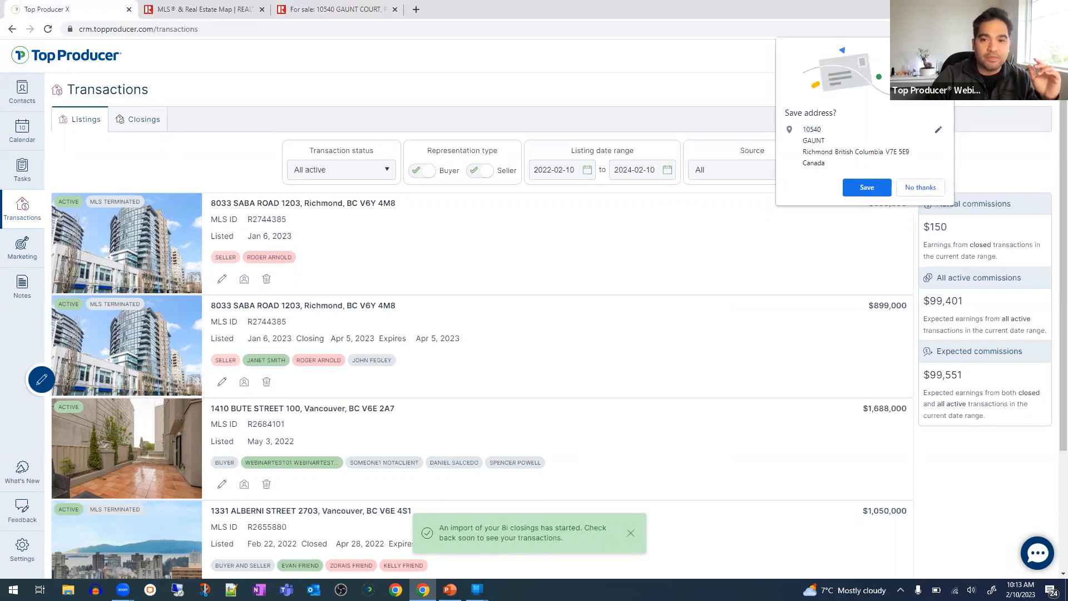
- Decline Chrome's save-address offer, reload Transactions, and bring up slide 5 of the webinar deck
click(920, 187)
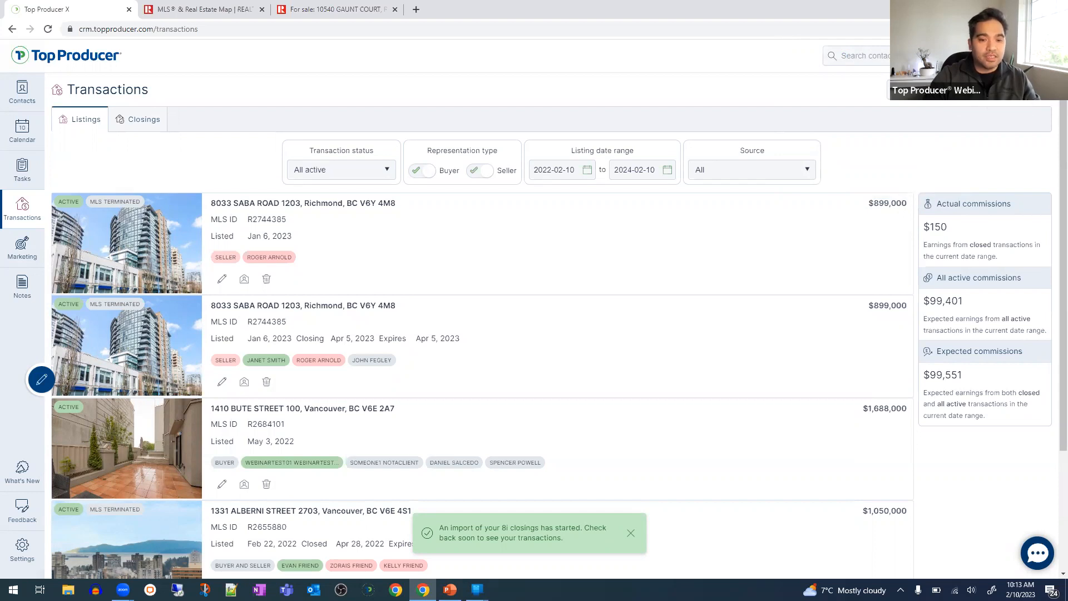
click(48, 29)
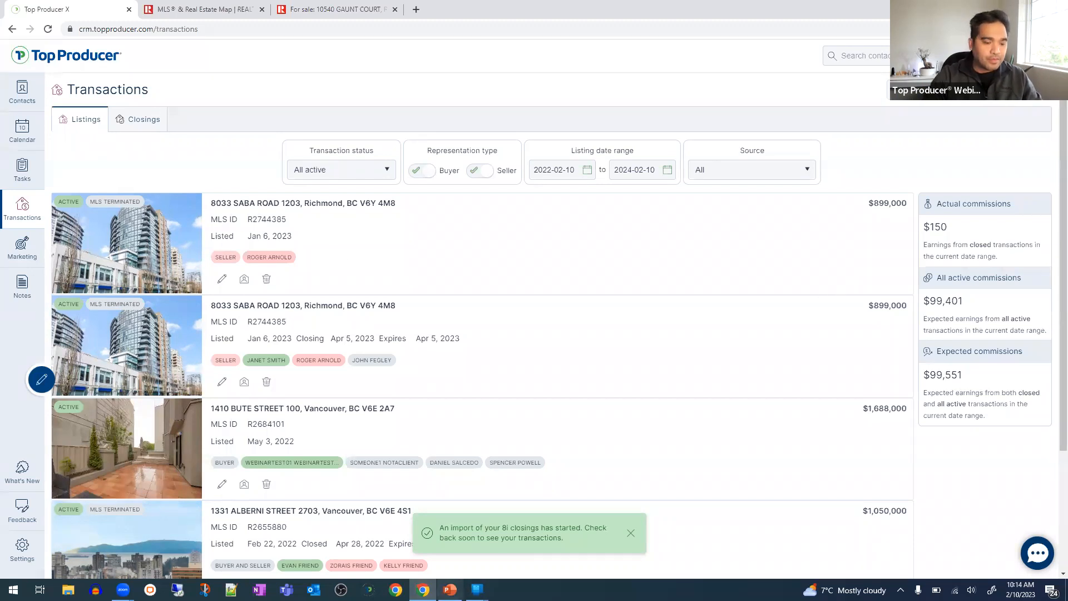
mouse_move(449, 589)
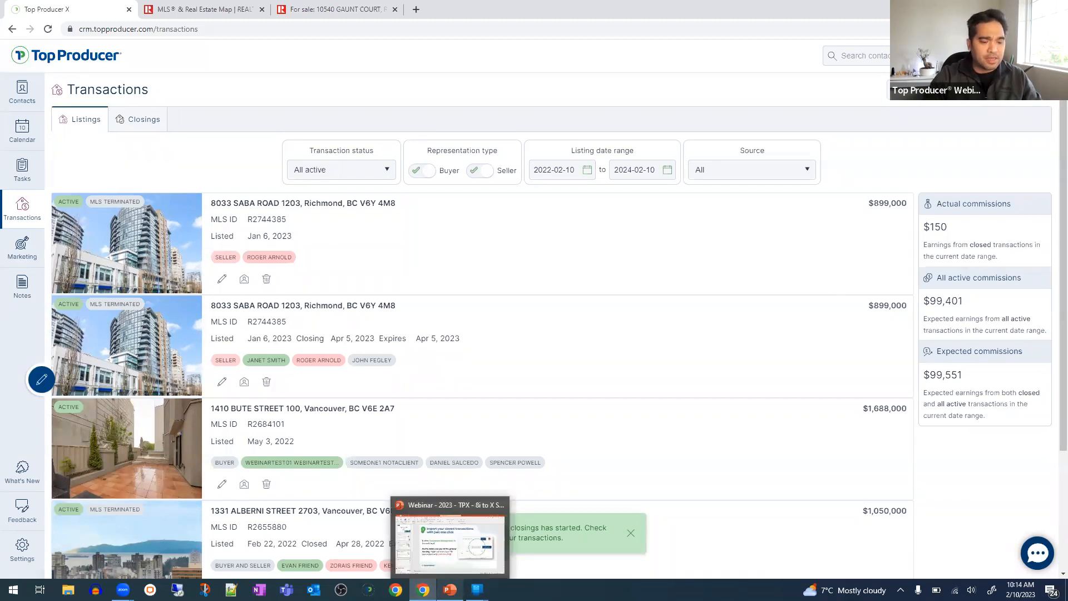
click(468, 544)
click(85, 477)
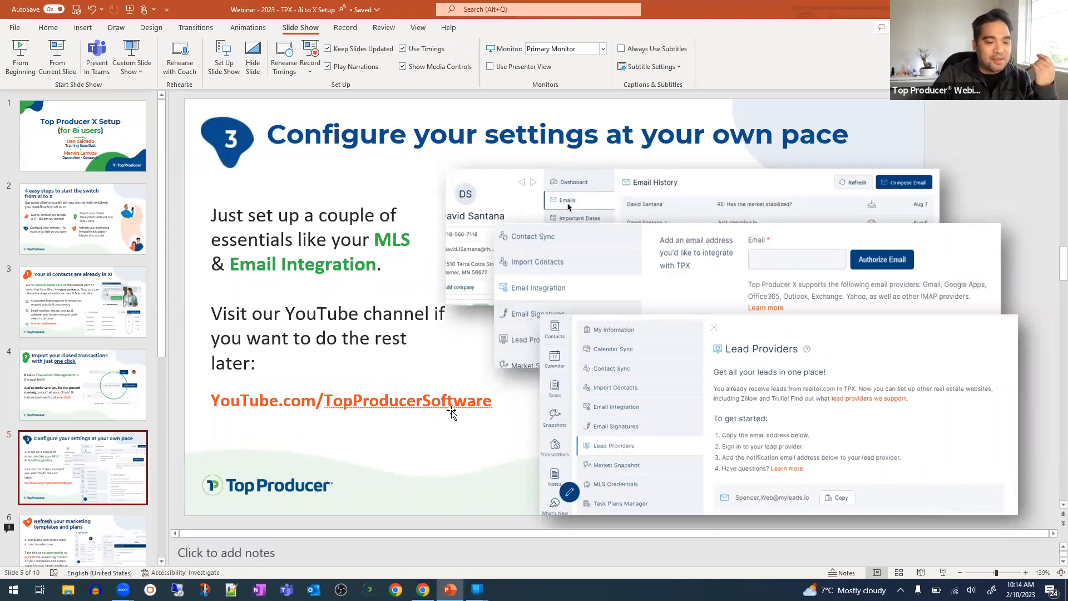
- Highlight the YouTube channel link on slide 5, then go back to Top Producer X in Chrome
drag(283, 400, 452, 403)
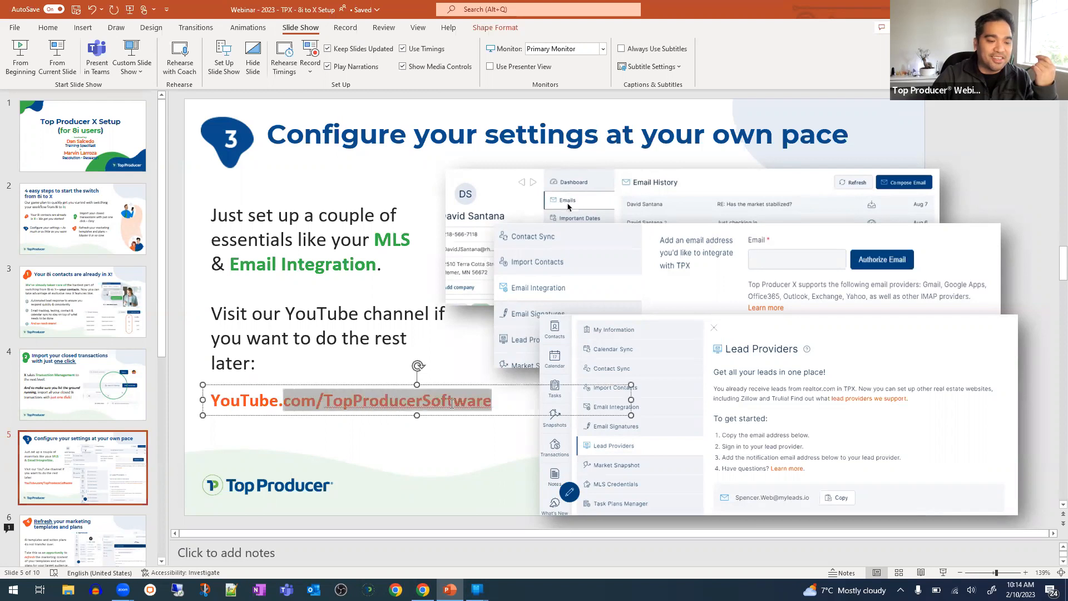
click(431, 444)
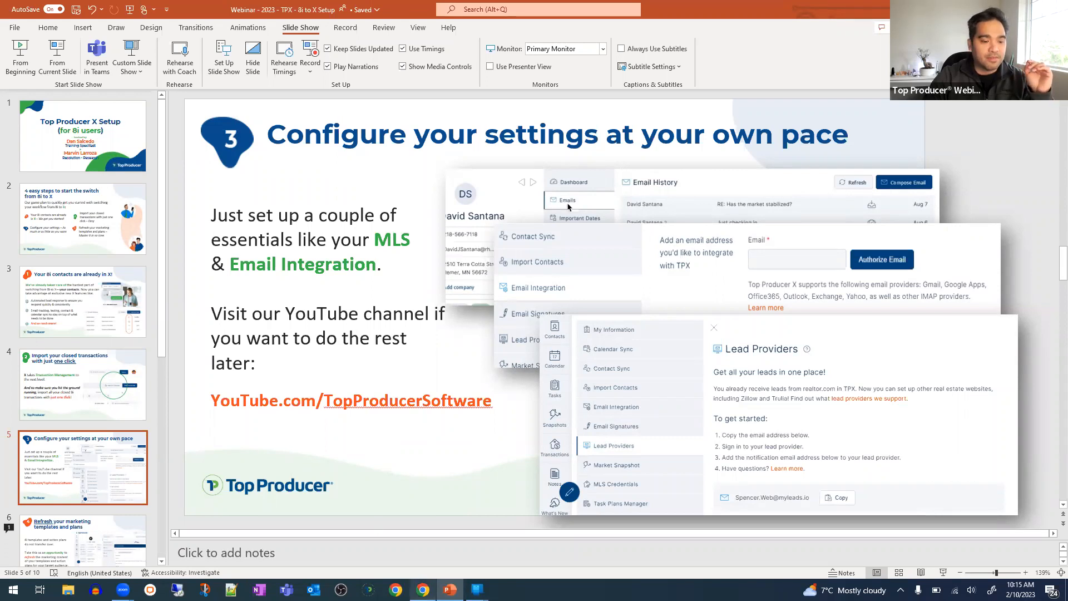
mouse_move(423, 589)
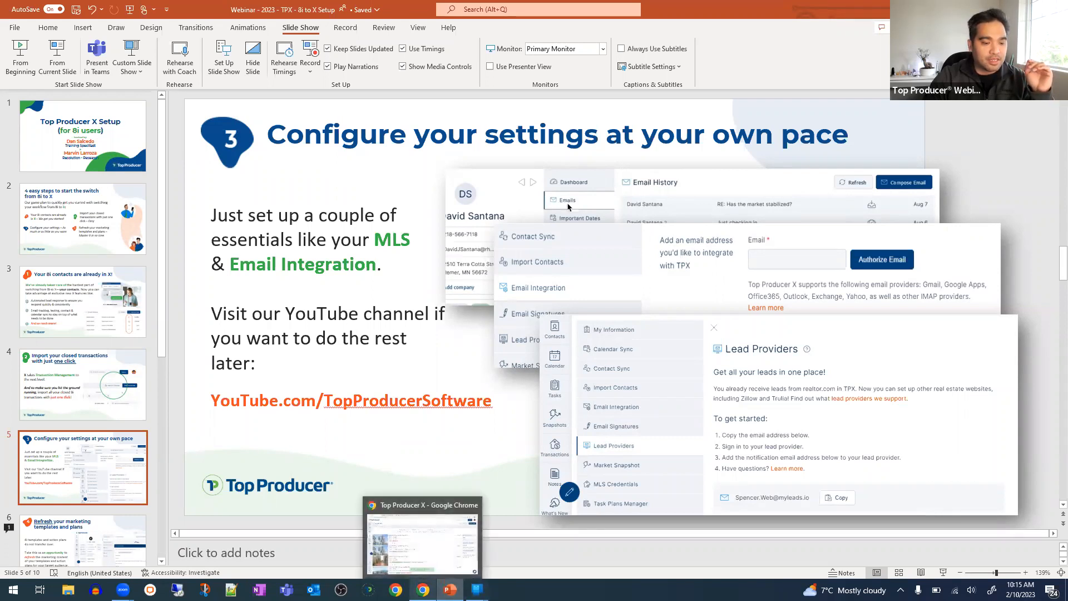
click(423, 589)
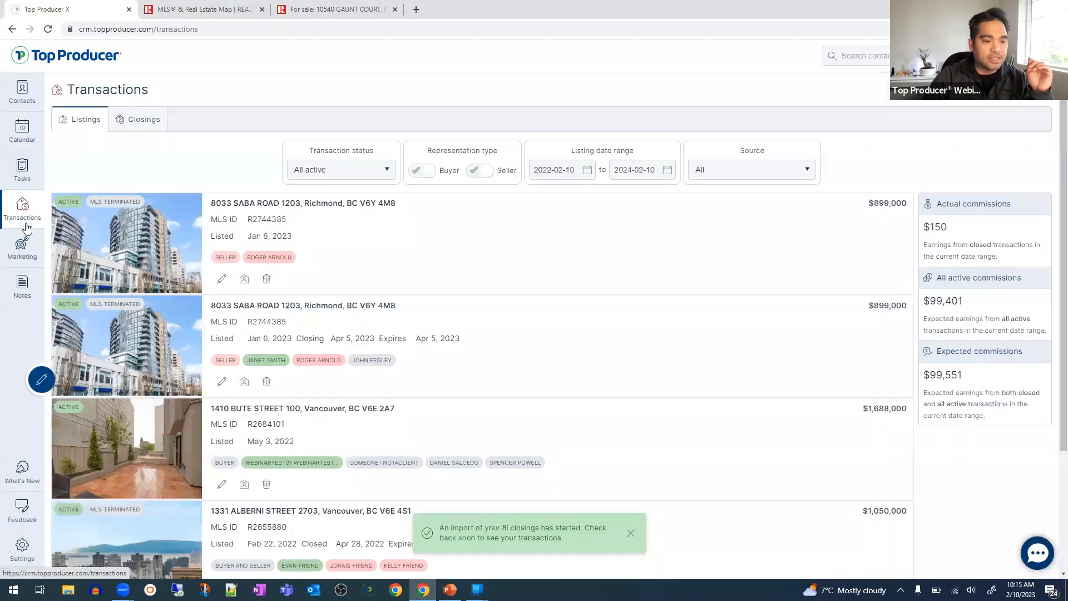
- Open the MLS Credentials settings listing the NWMLS and Greater Vancouver boards, both Valid
click(21, 551)
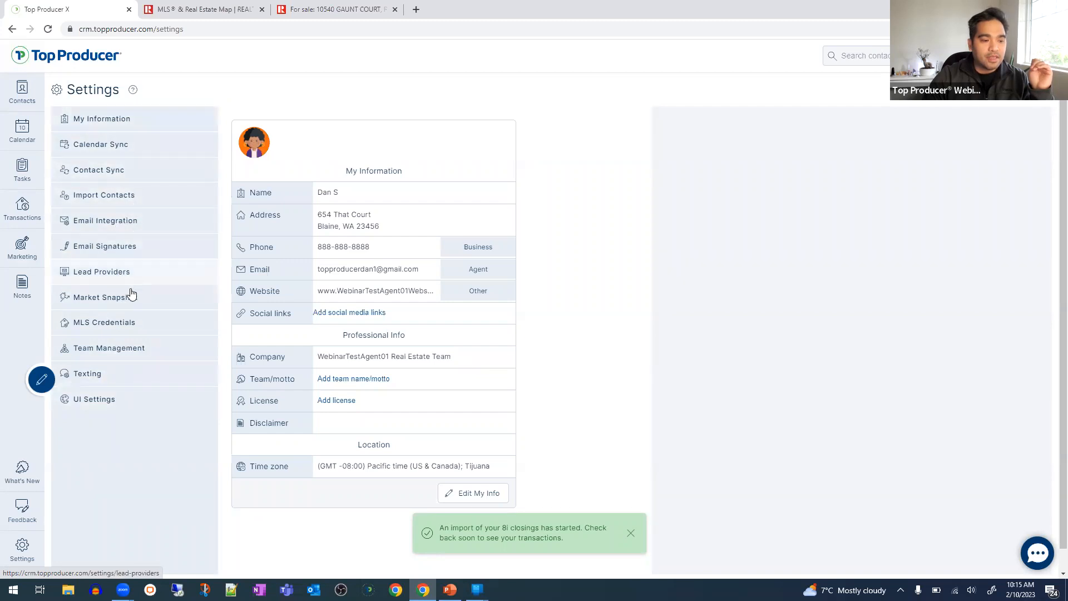
click(144, 332)
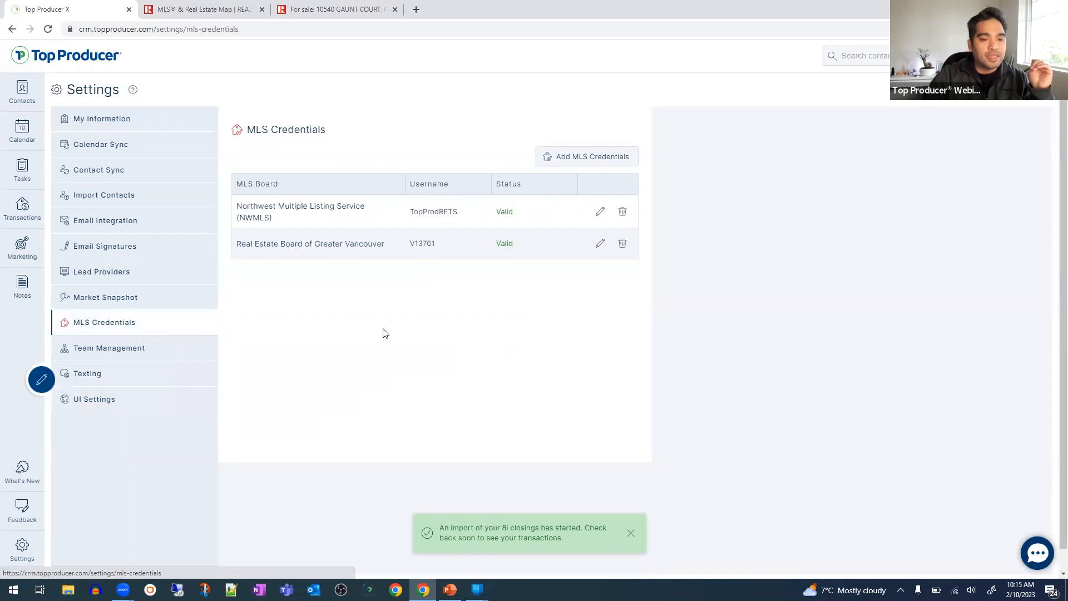
click(585, 159)
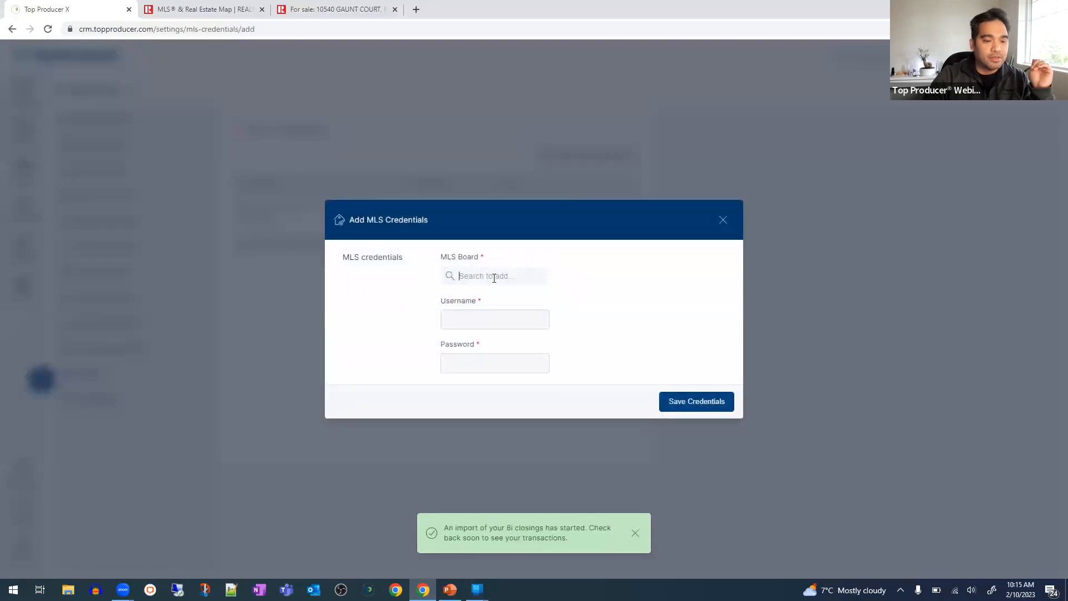
click(494, 277)
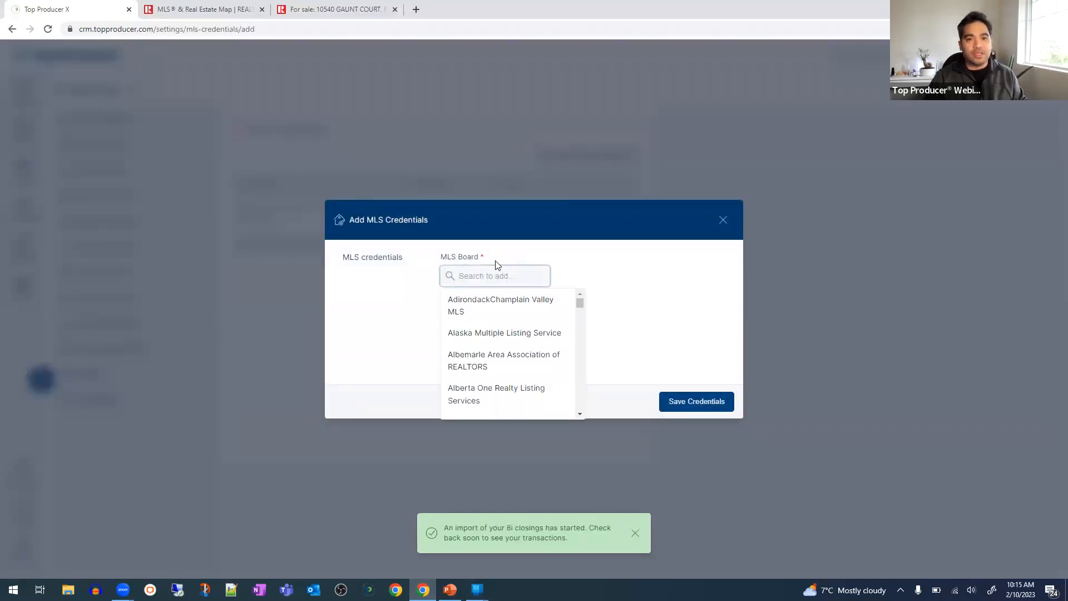
text(right)
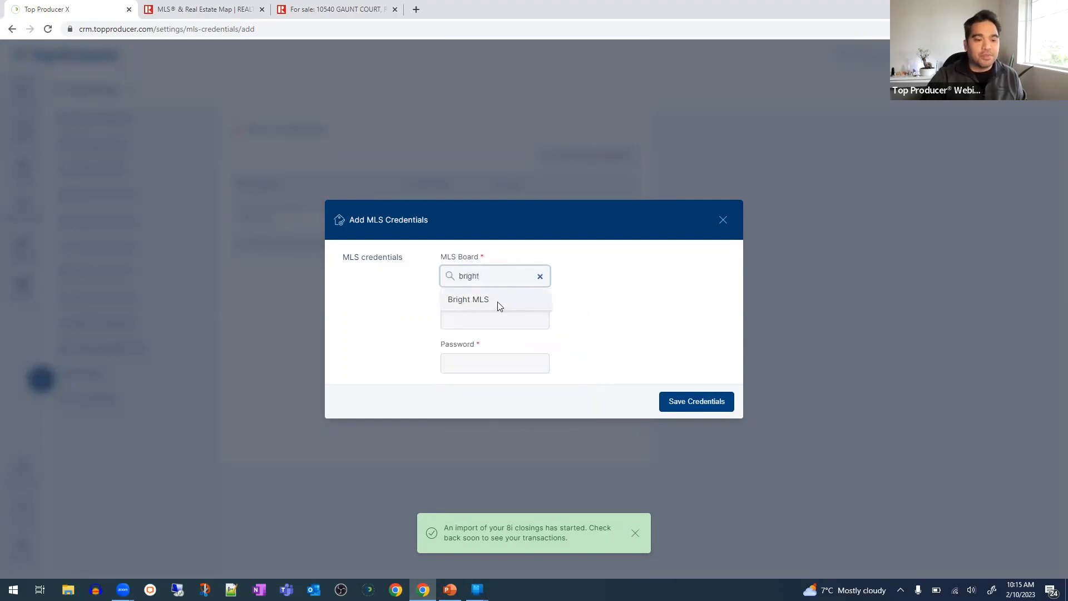
click(498, 300)
click(494, 297)
click(504, 276)
text(arizon)
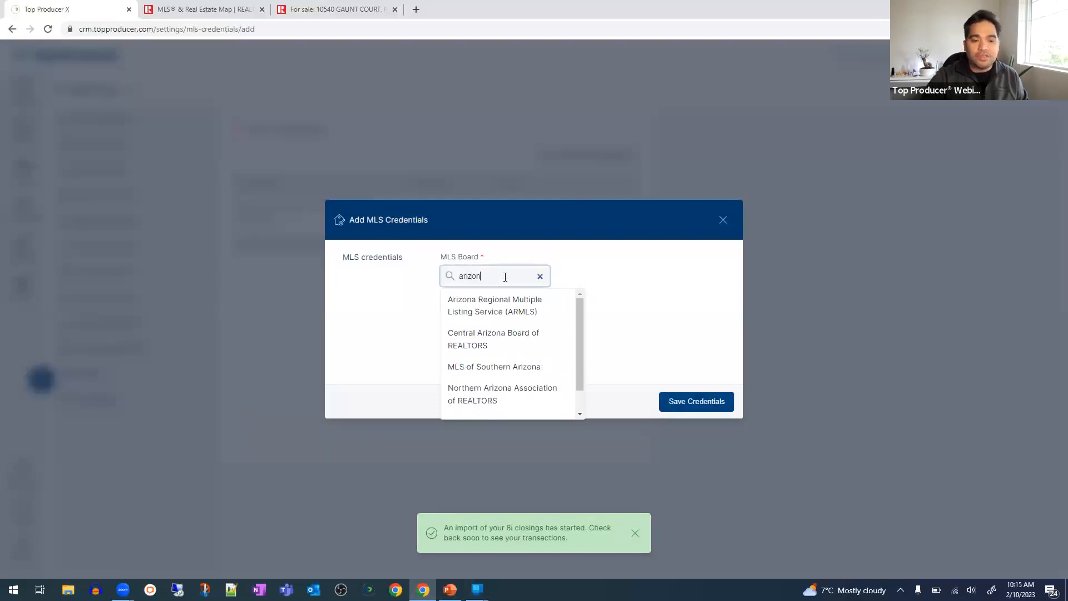
click(502, 311)
click(503, 344)
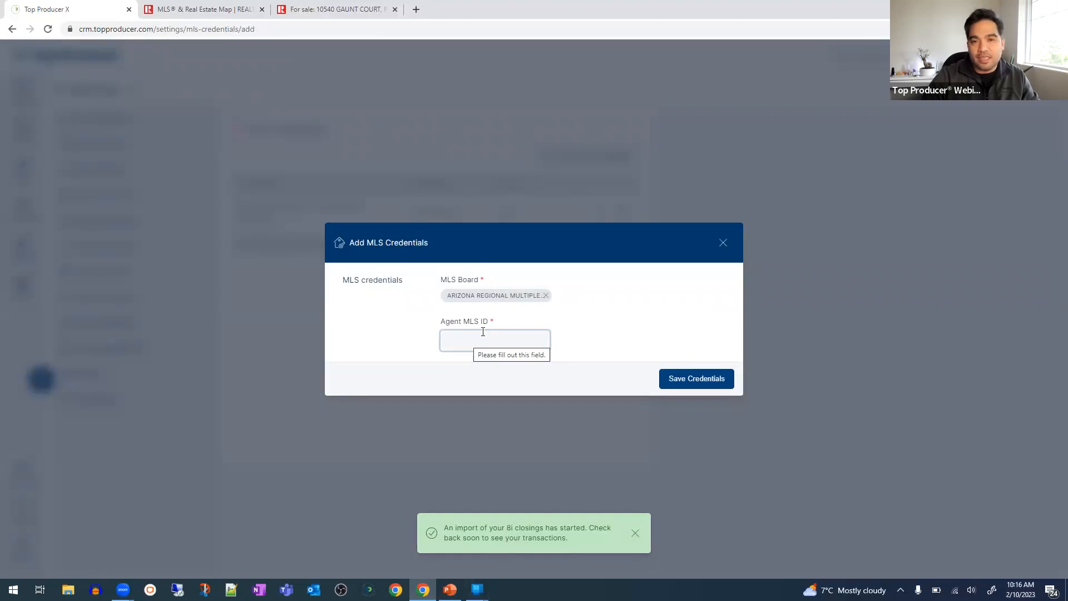
click(547, 296)
click(484, 275)
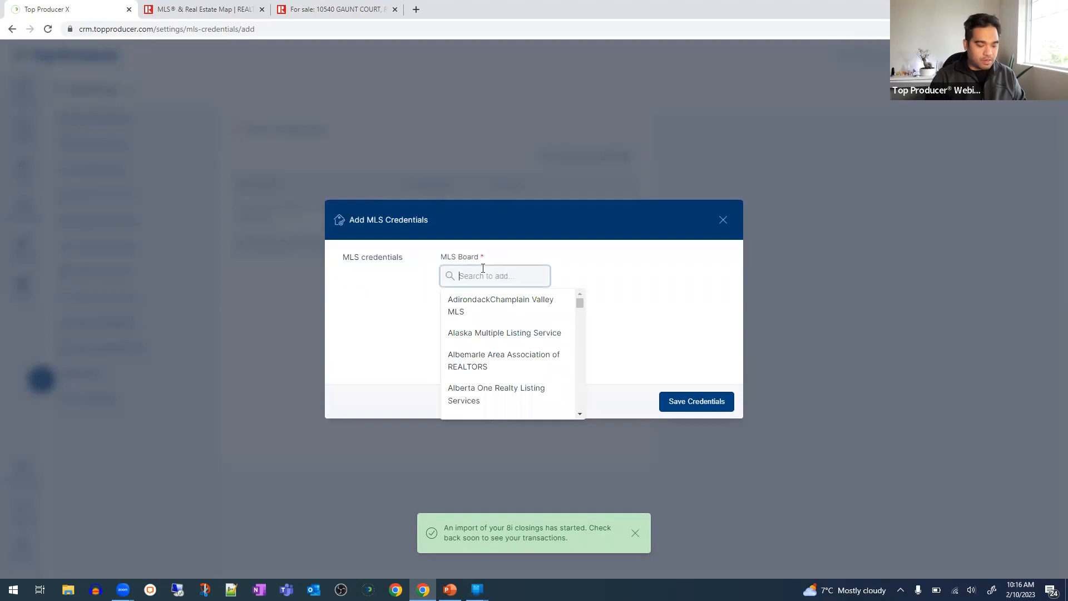
text(crmls)
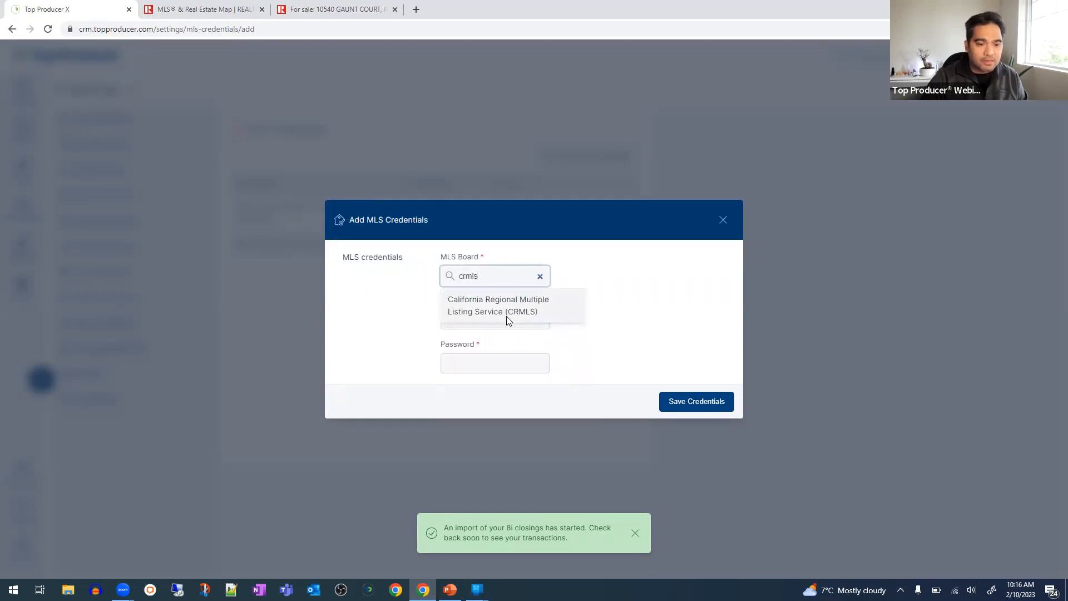
click(507, 312)
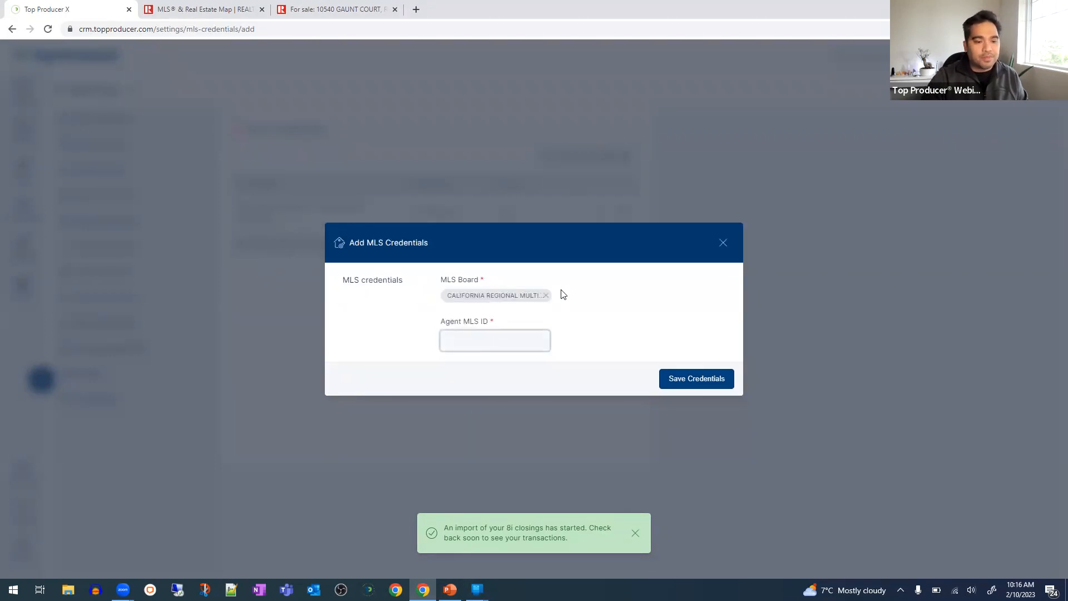
click(547, 296)
click(525, 278)
text(tlor)
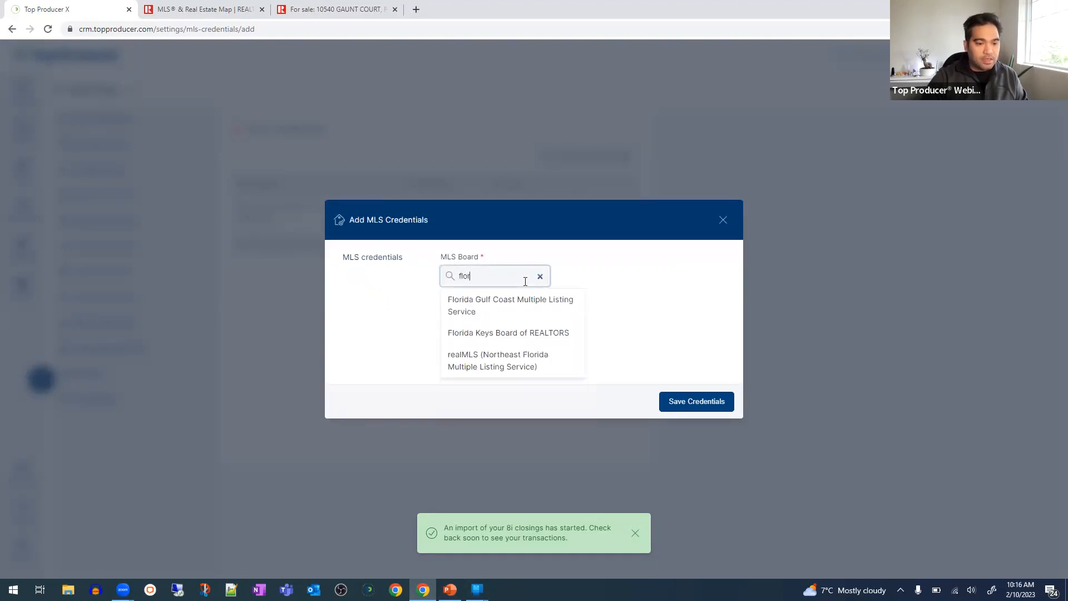
click(505, 364)
click(508, 341)
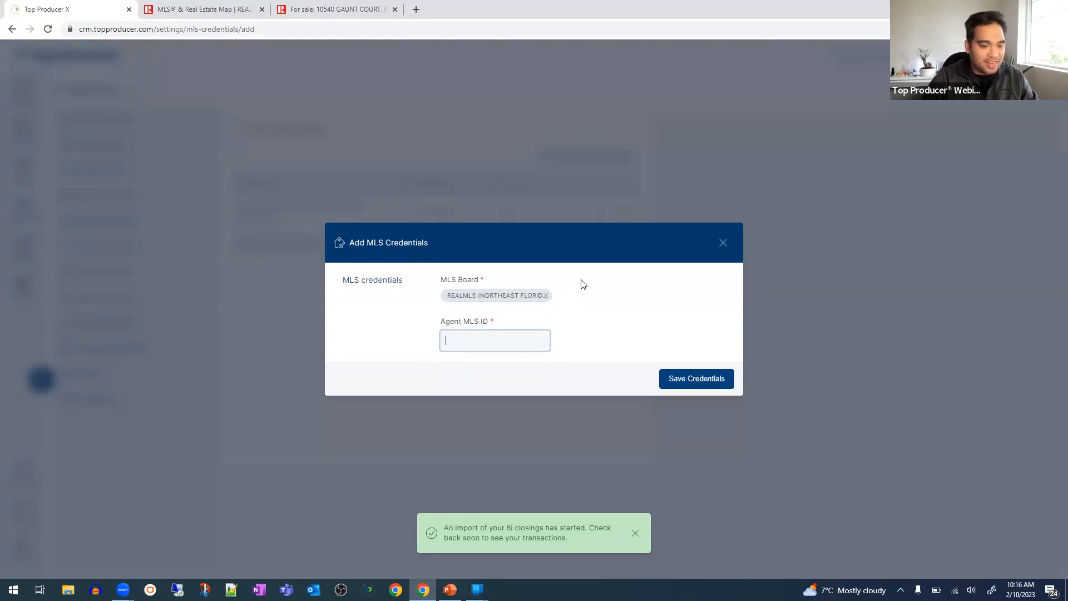
click(556, 308)
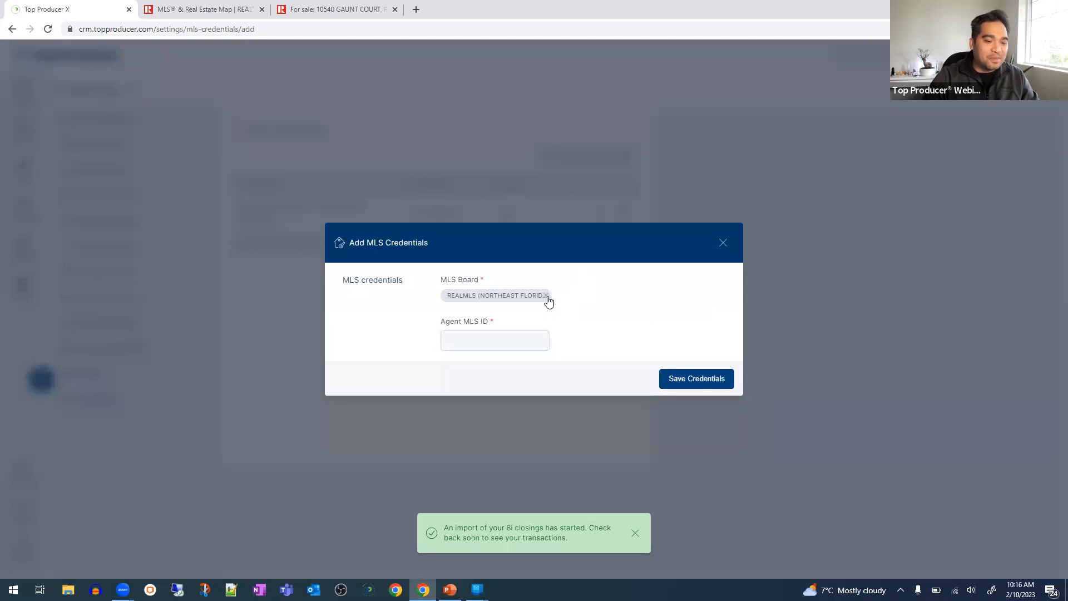
click(546, 296)
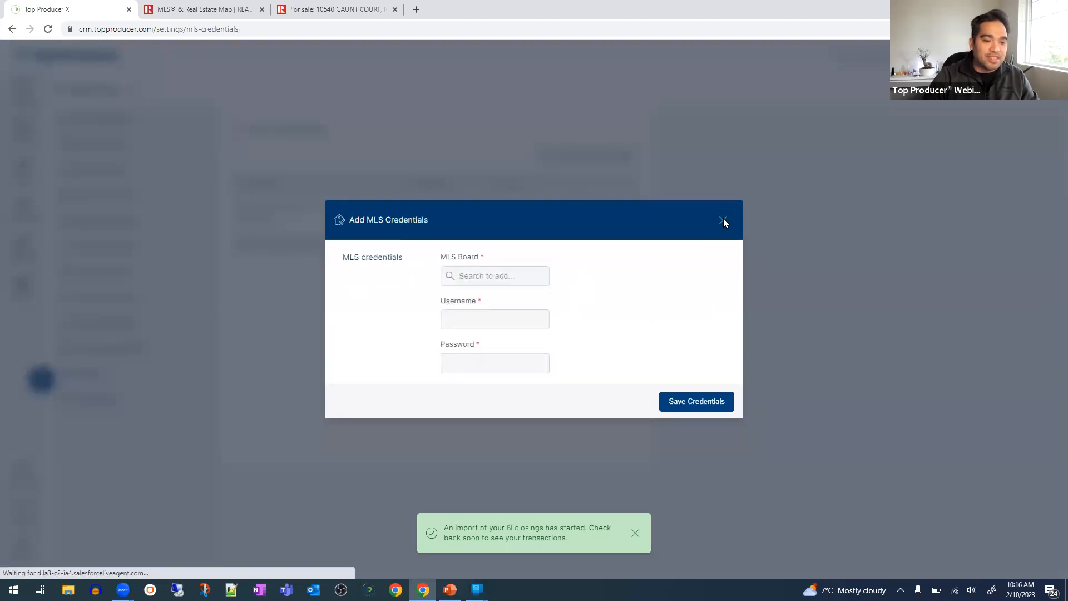
click(723, 219)
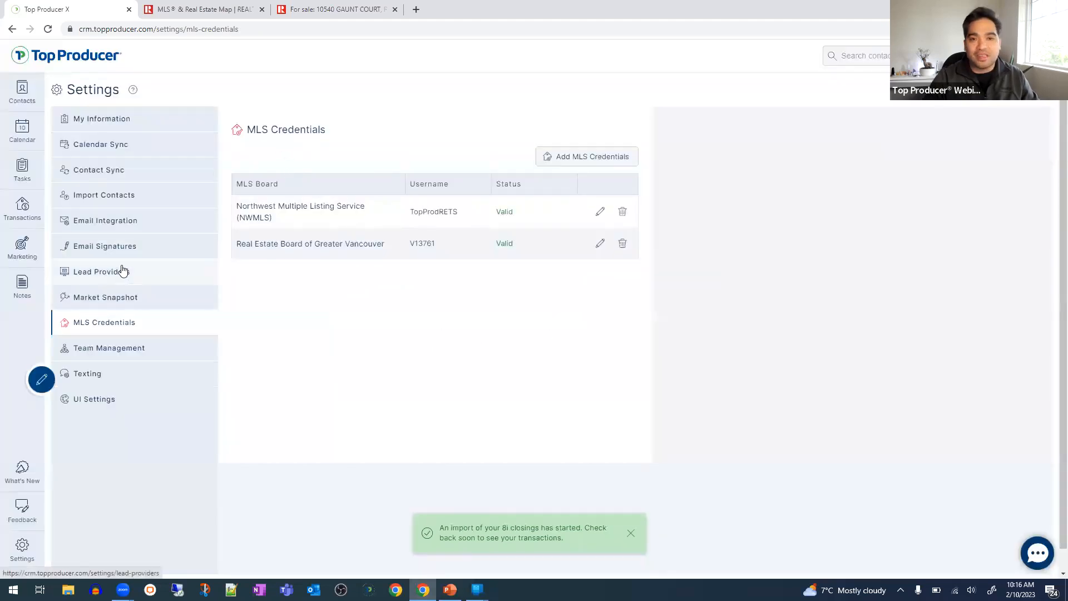
- Review the full Market Snapshot settings, dismiss the closings-import notice, and preview a sample report
click(123, 311)
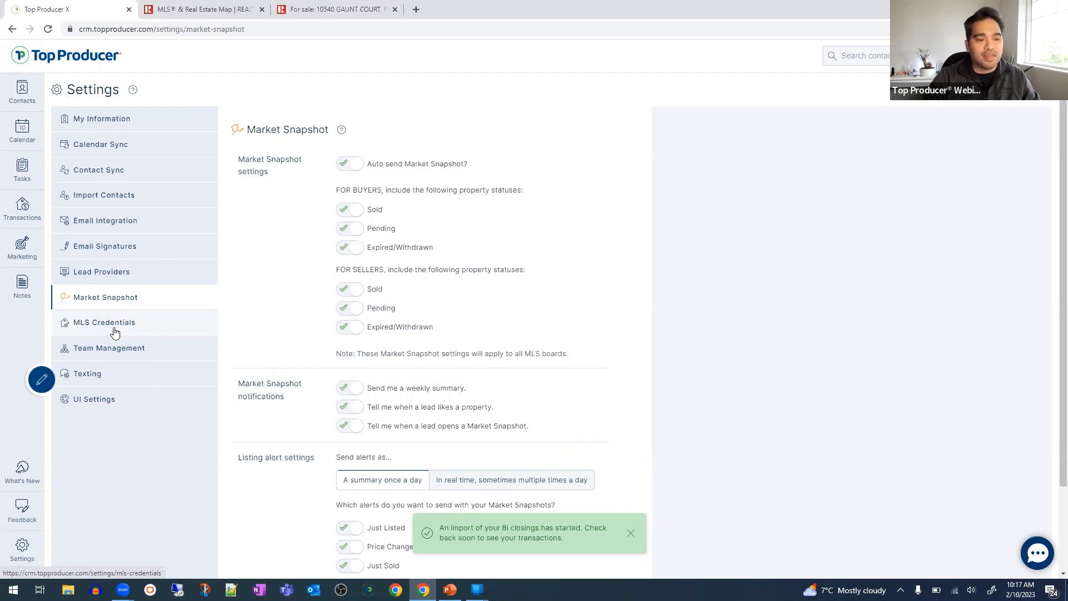
scroll(334, 344, down, 2)
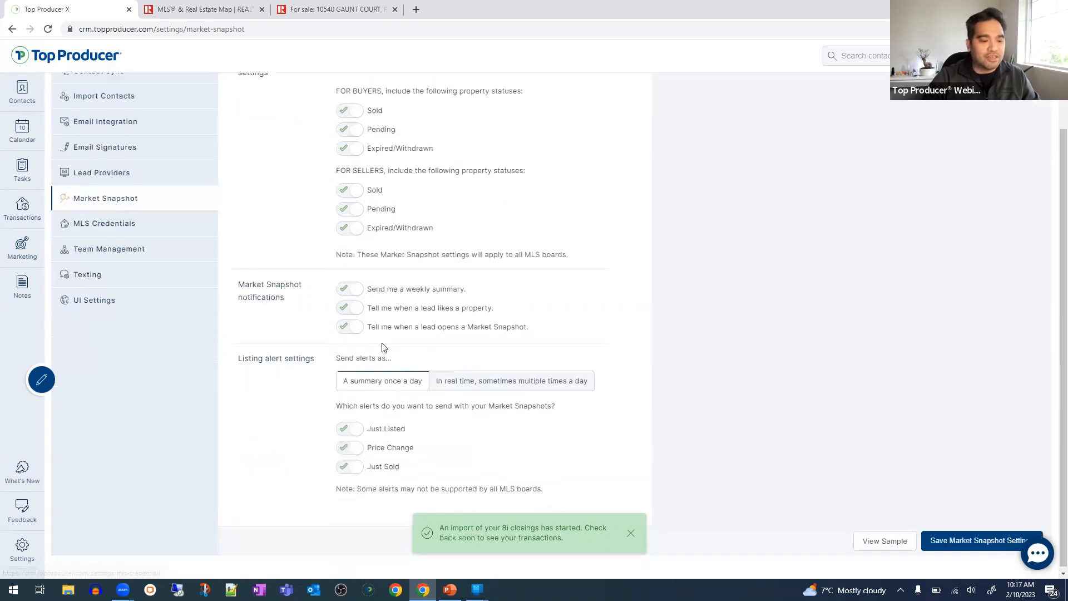
click(630, 534)
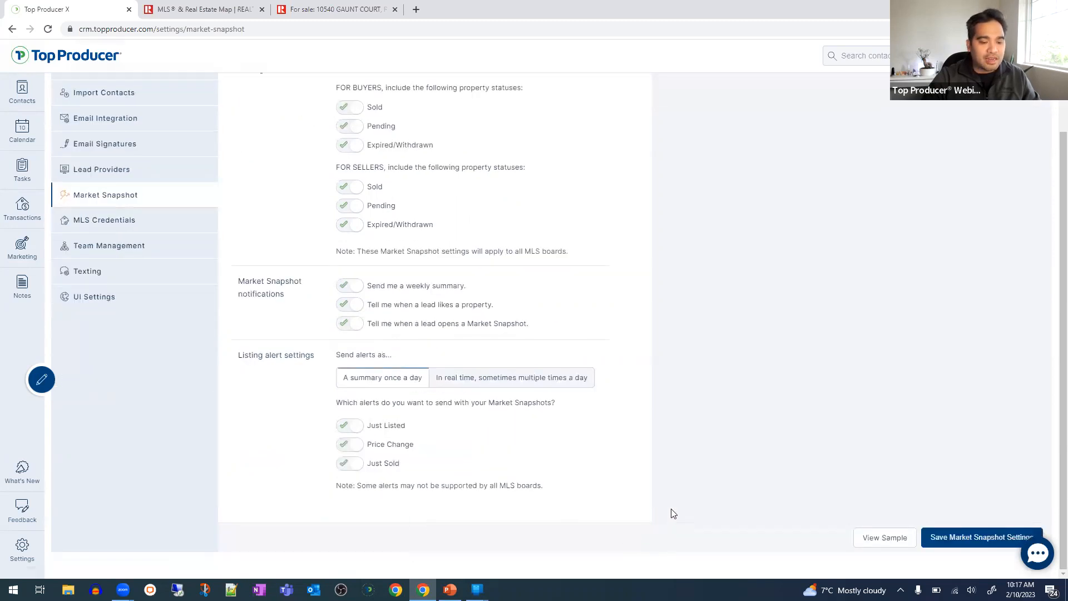
click(888, 539)
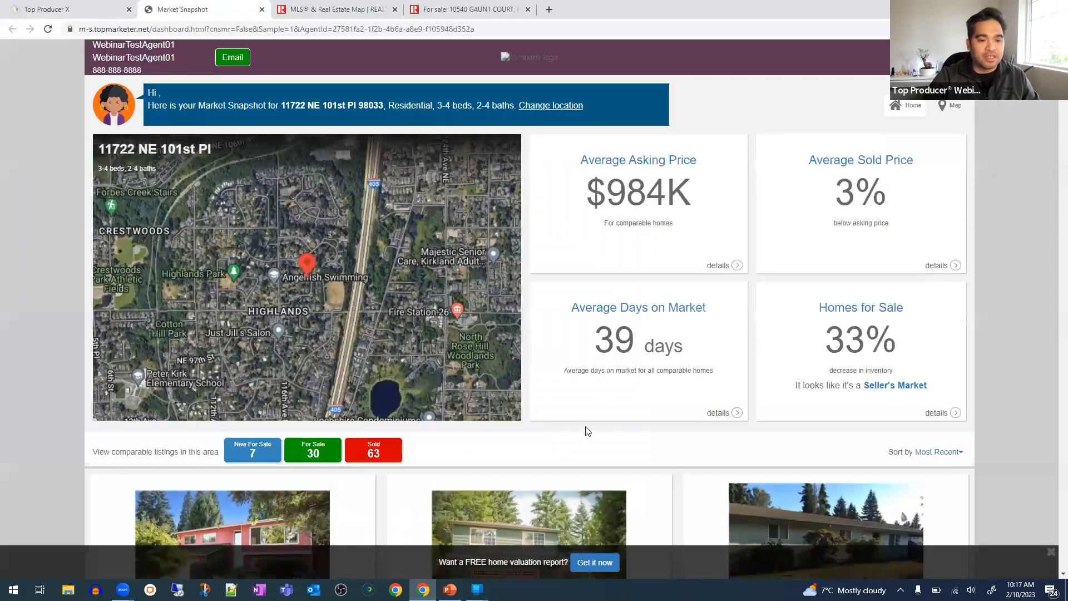
scroll(585, 426, down, 5)
scroll(585, 426, down, 1)
scroll(584, 425, up, 6)
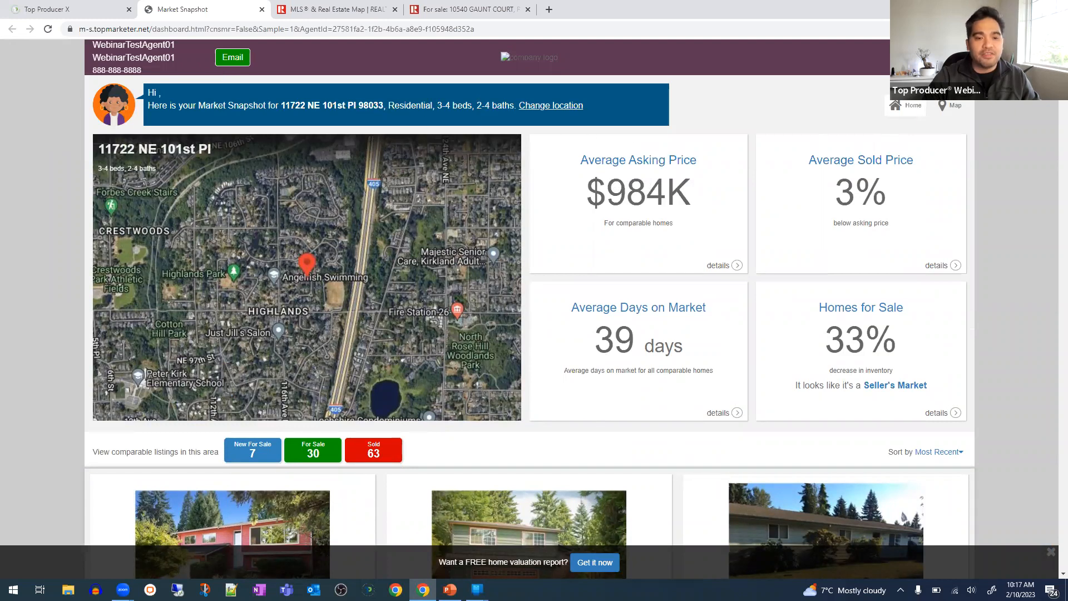
click(950, 104)
click(12, 29)
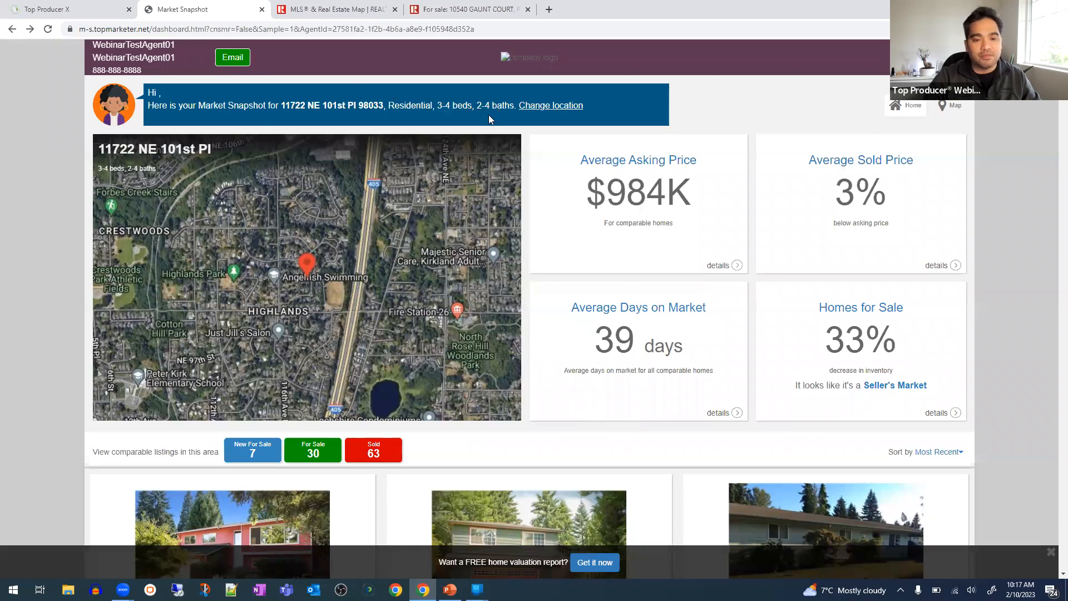
click(261, 9)
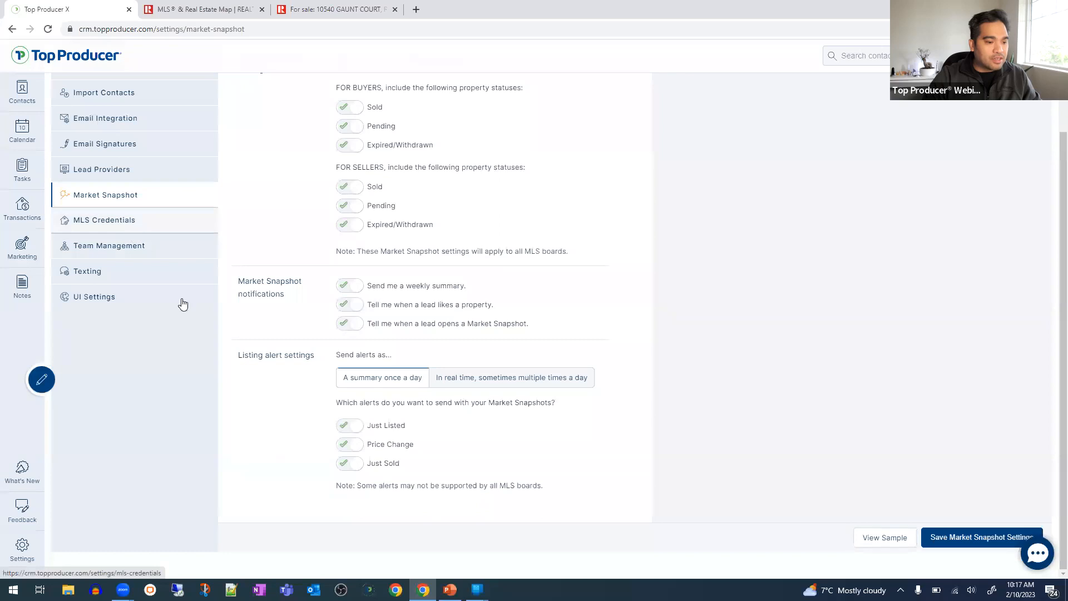
- Go from MLS Credentials to the Email Integration settings page
scroll(195, 358, up, 2)
click(118, 324)
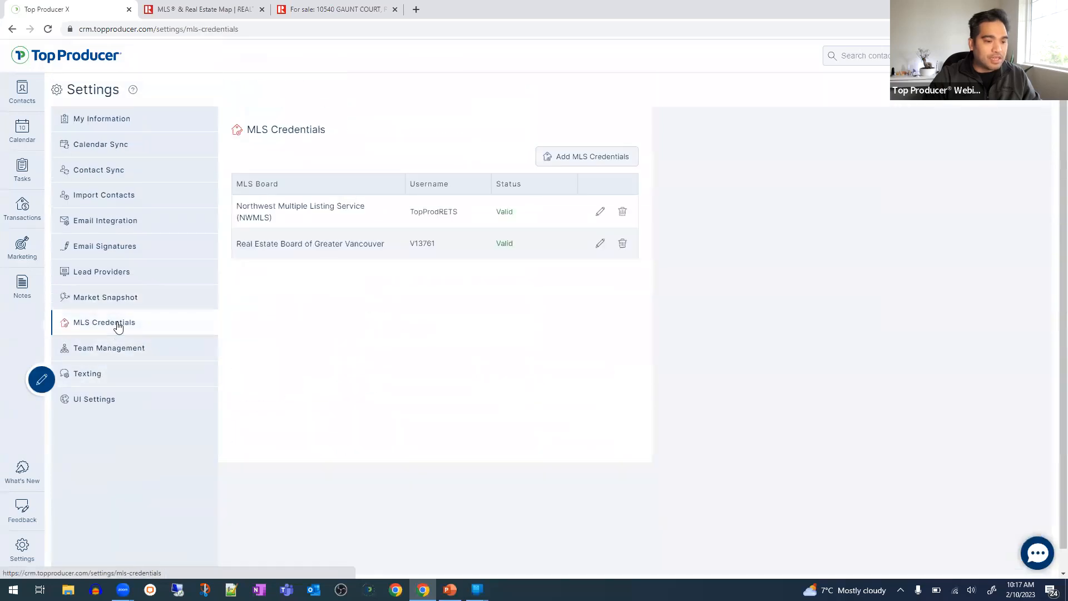
click(137, 228)
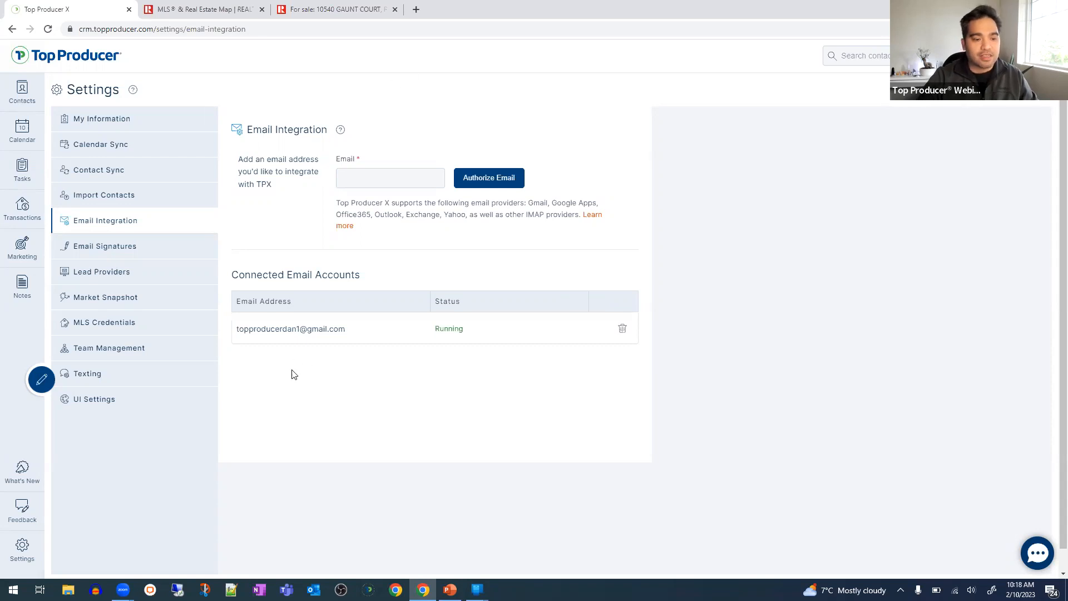
- Highlight parts of the connected email address, including its Gmail domain, while explaining them
drag(283, 328, 391, 332)
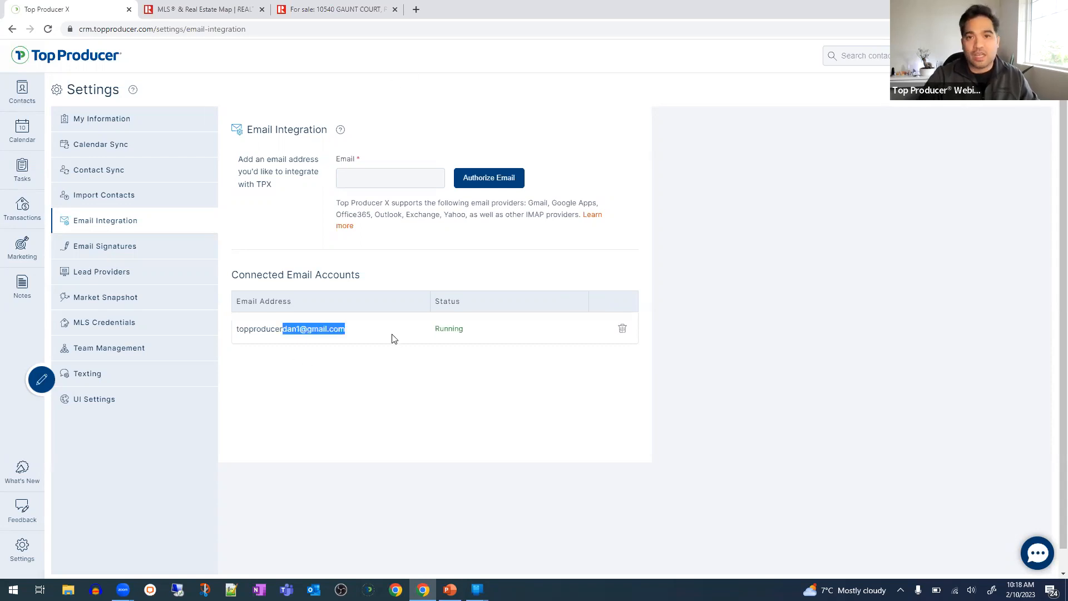
click(377, 350)
triple_click(288, 332)
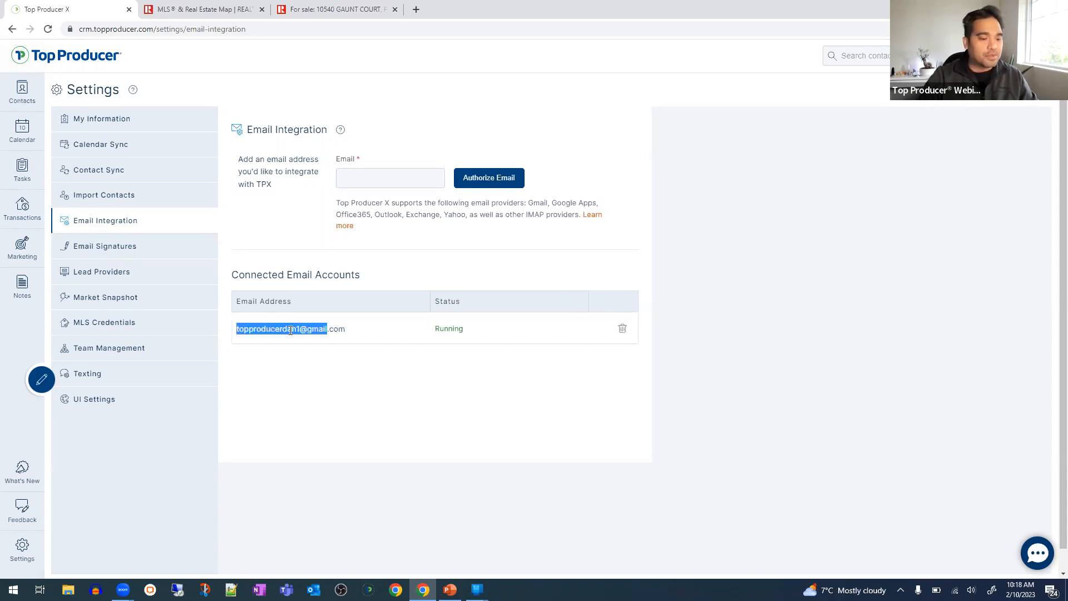
click(330, 334)
double_click(332, 333)
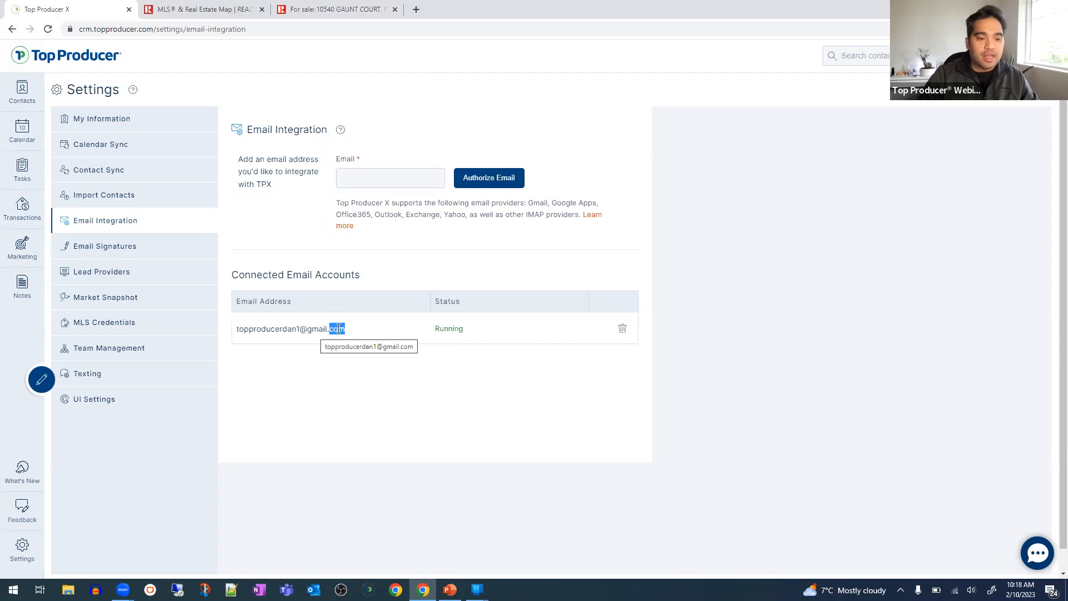
click(337, 329)
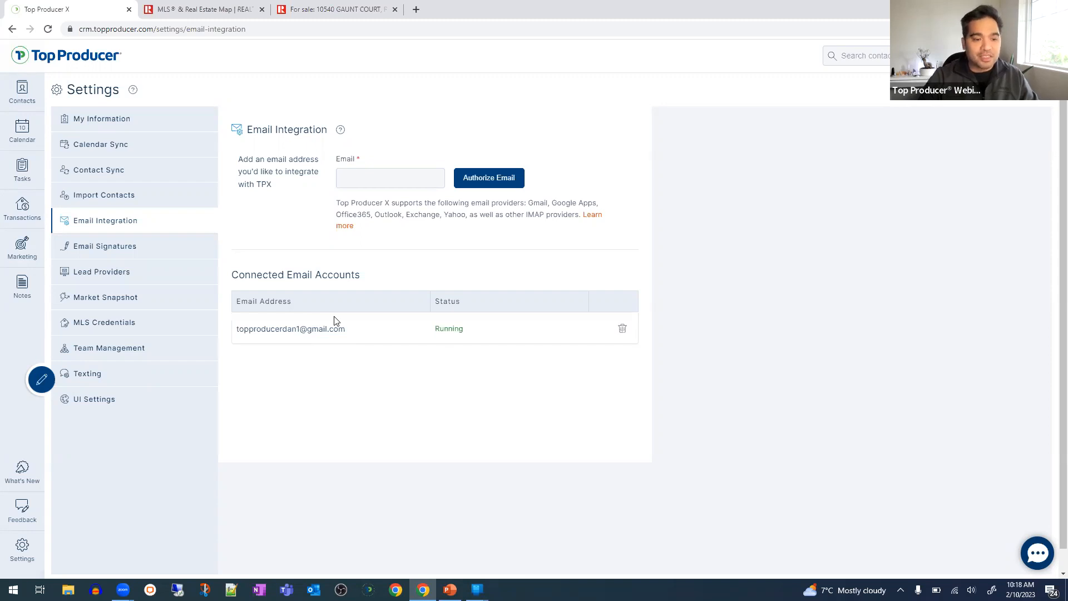
drag(299, 329, 358, 334)
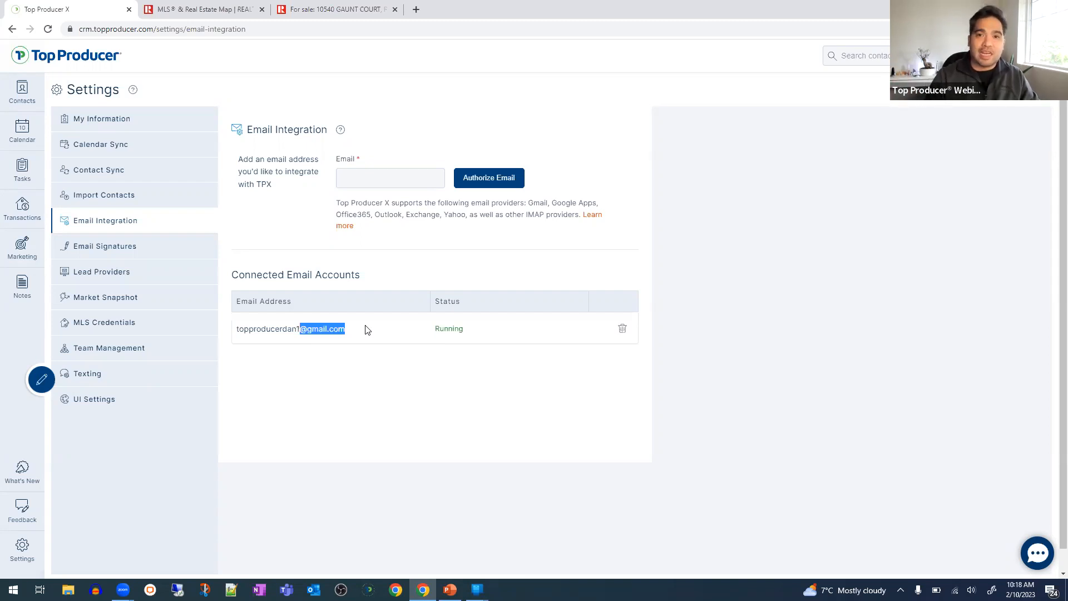
click(365, 330)
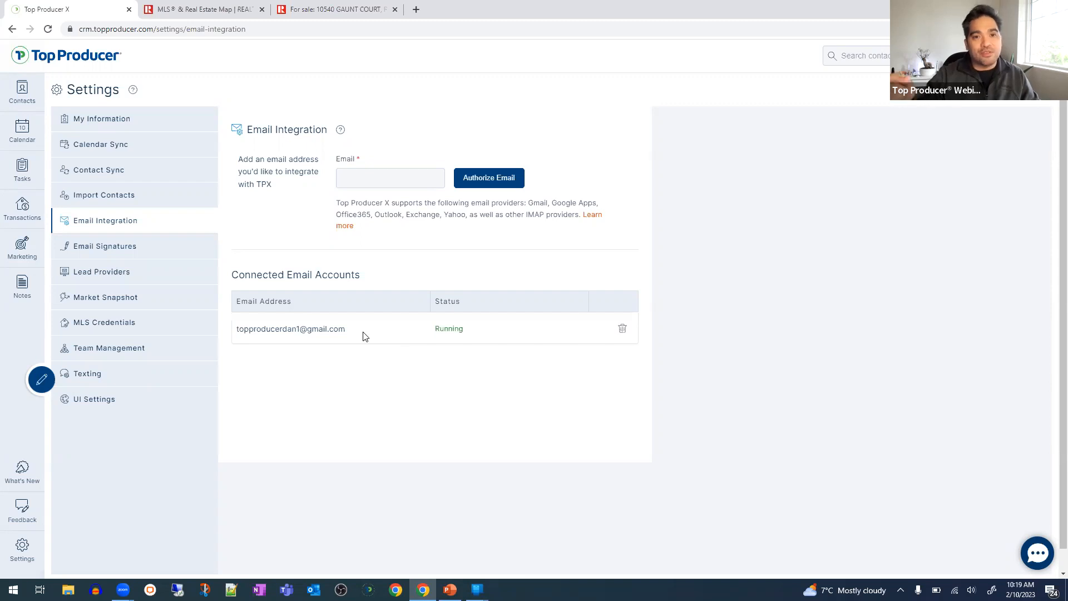
drag(365, 336, 301, 330)
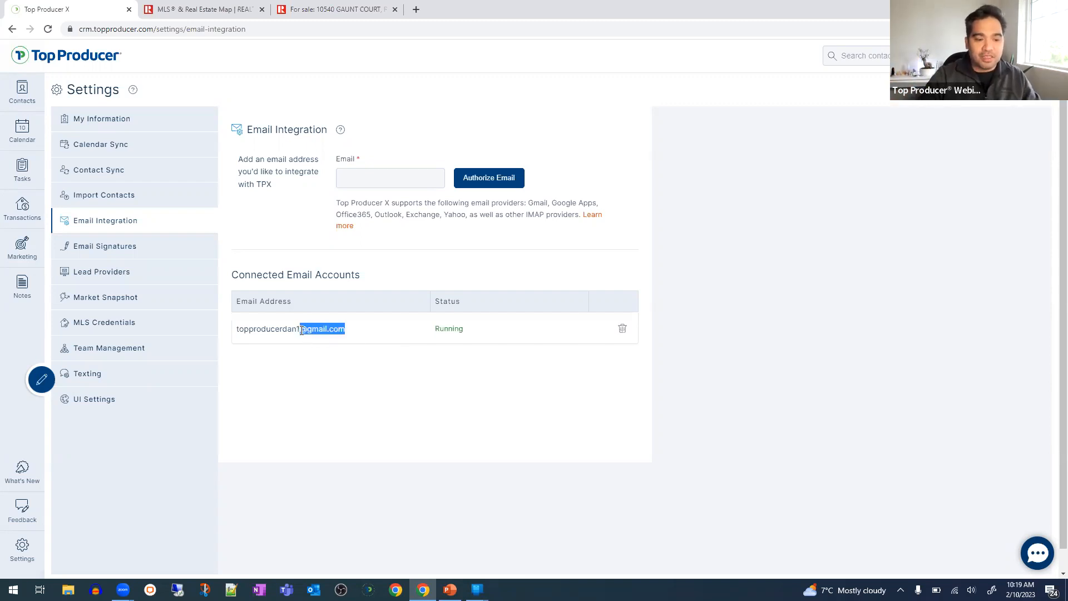
click(360, 340)
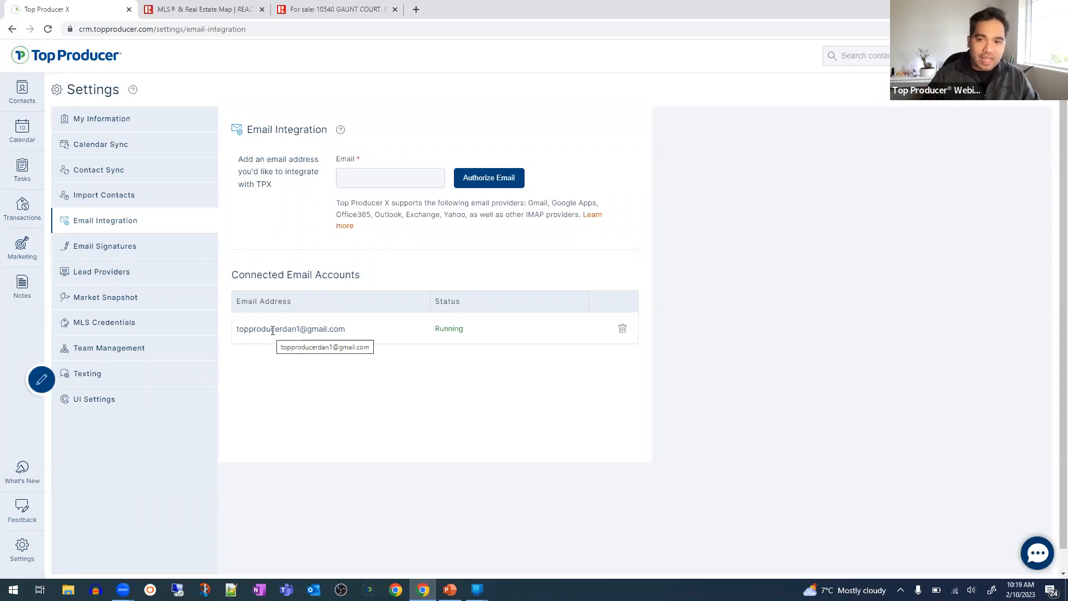
drag(295, 329, 357, 341)
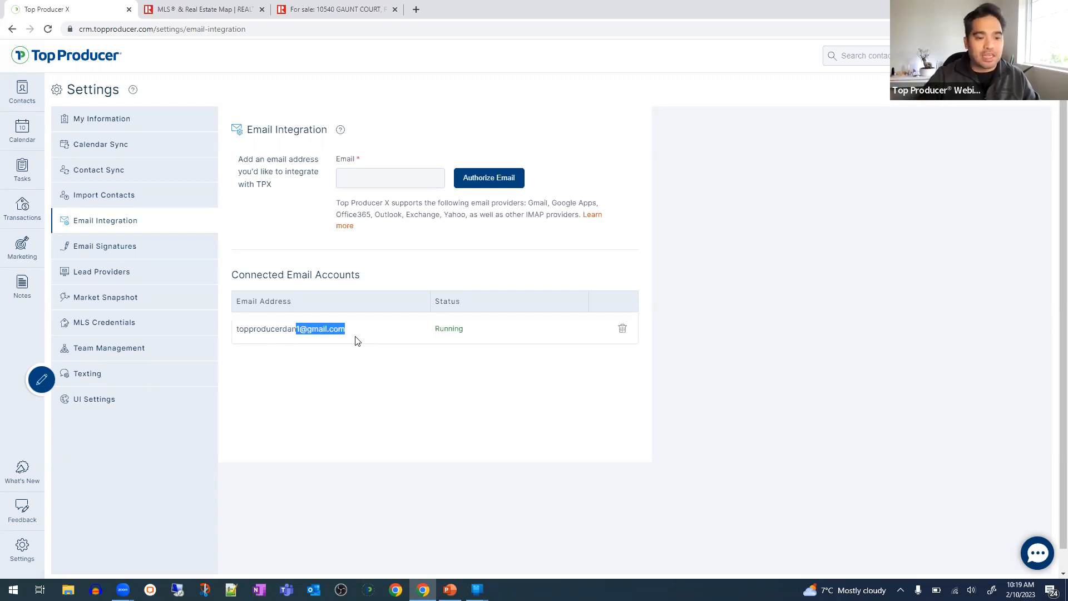
click(356, 341)
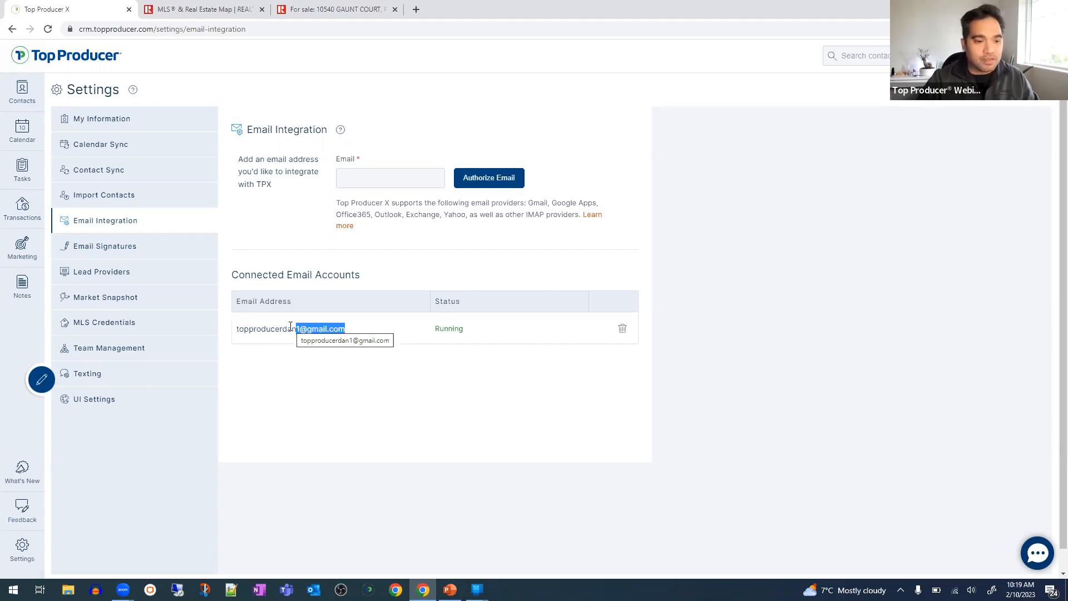
click(538, 225)
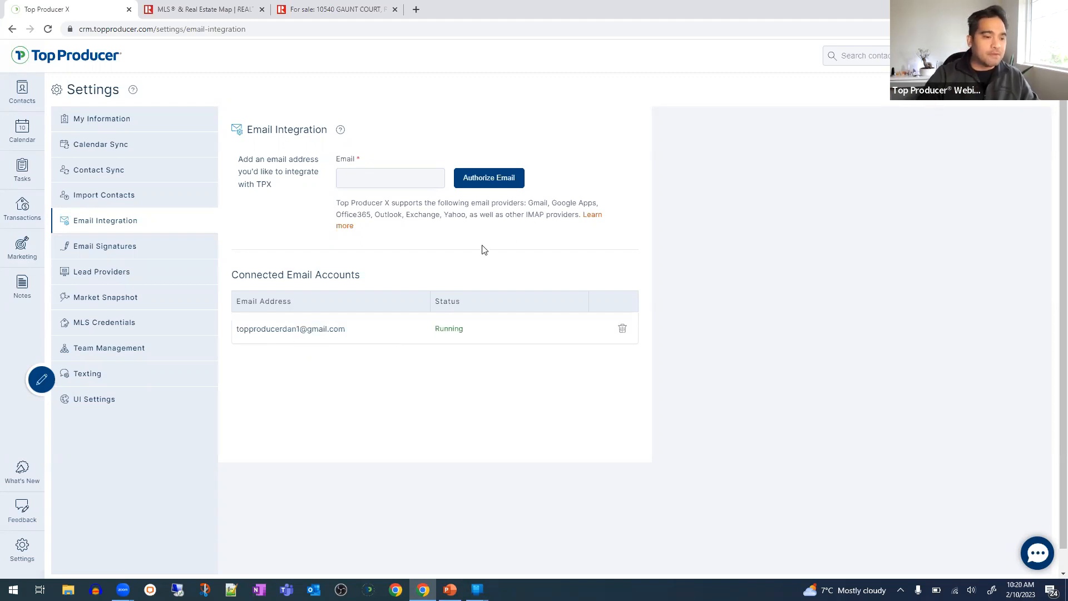
drag(446, 215, 341, 215)
click(573, 216)
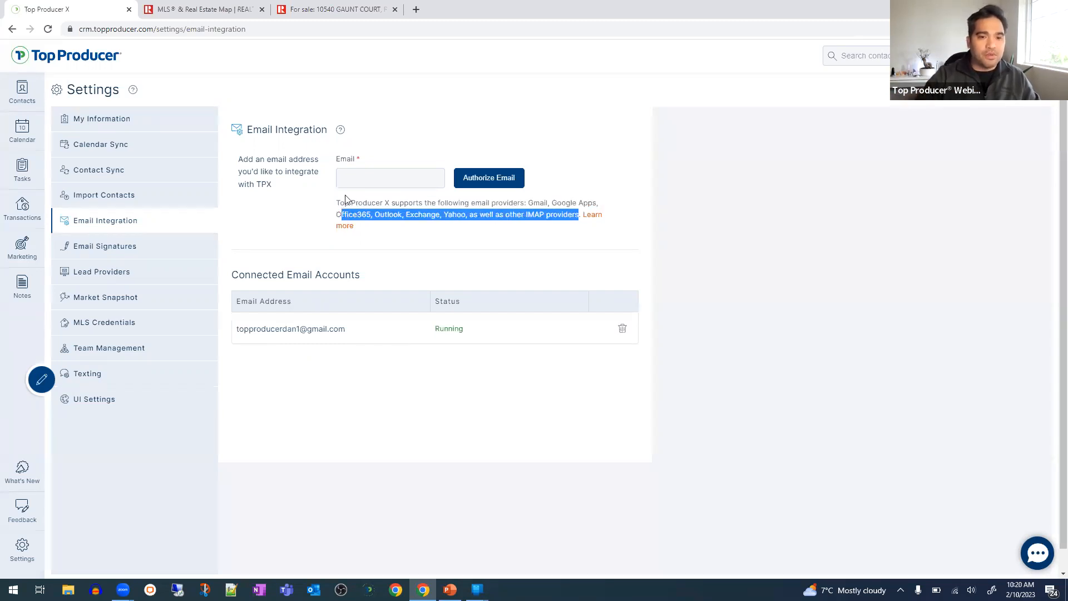
click(1002, 535)
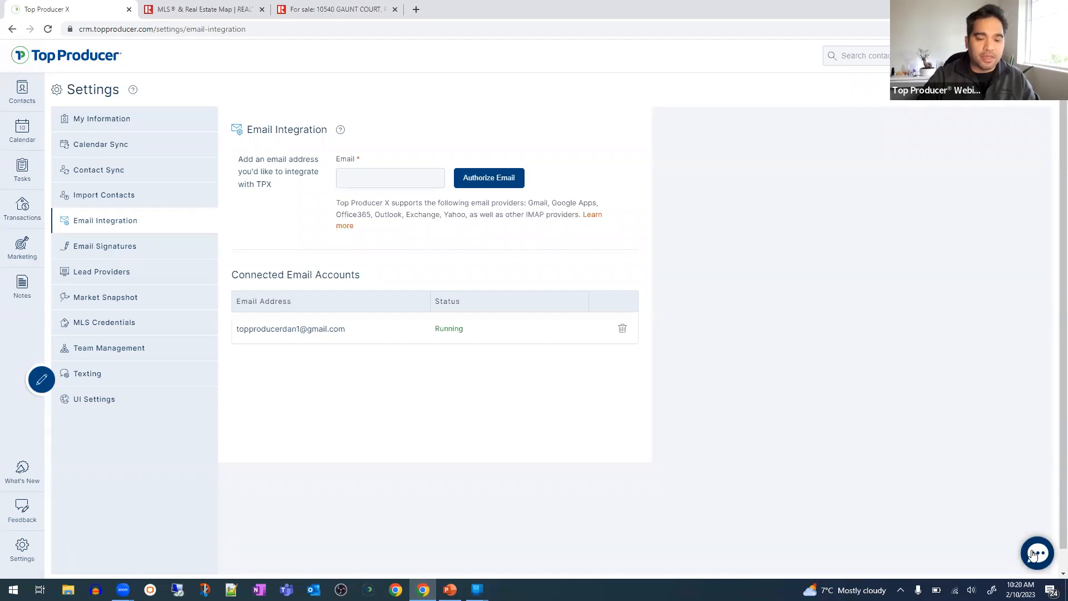
click(1035, 556)
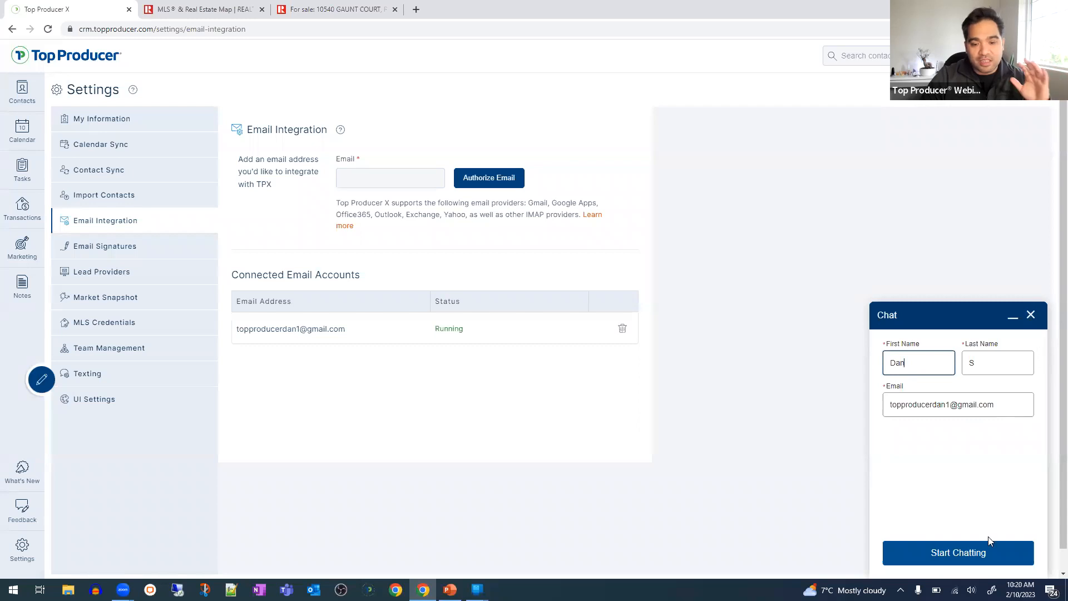
click(1031, 315)
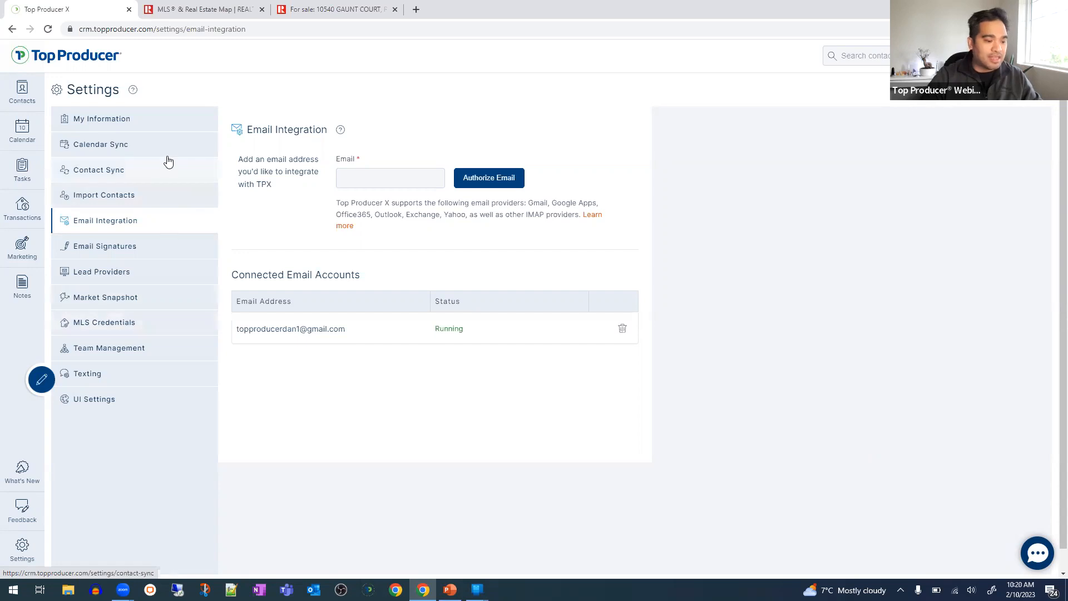
click(194, 131)
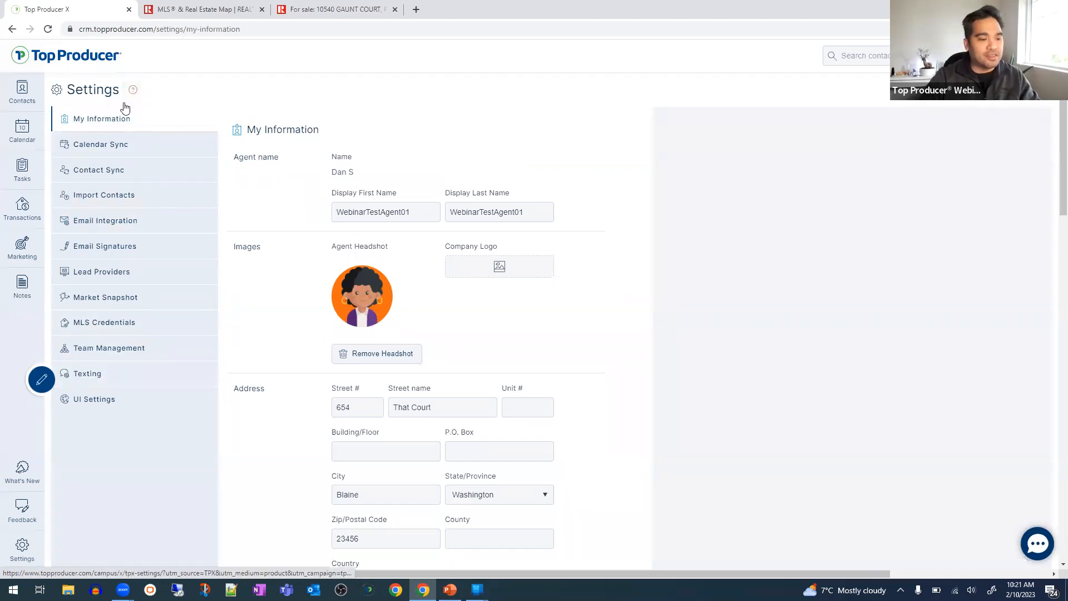
drag(255, 129, 333, 134)
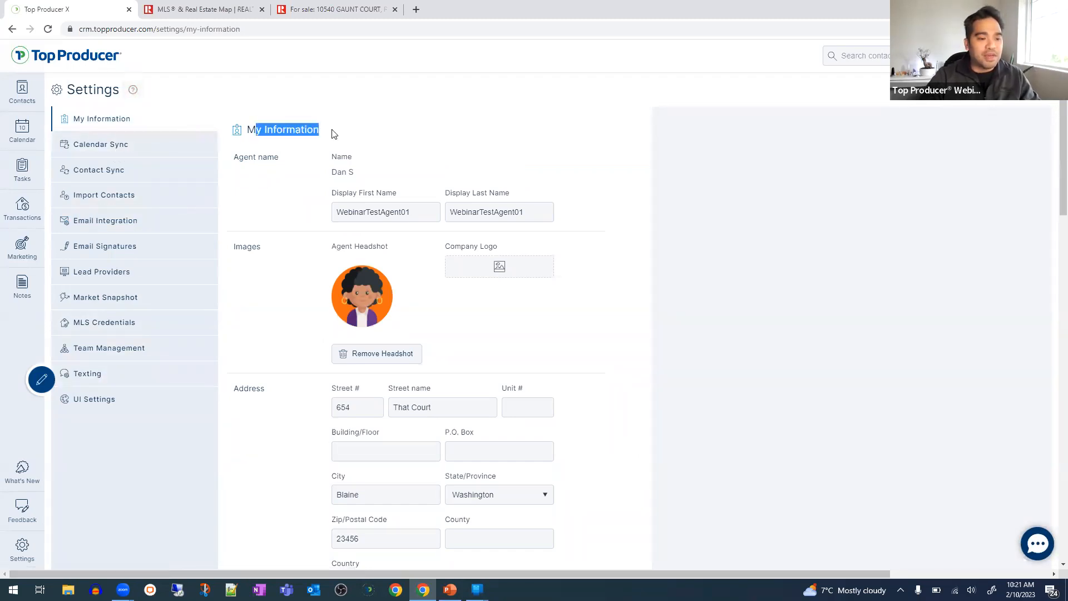
click(333, 134)
scroll(317, 262, down, 1)
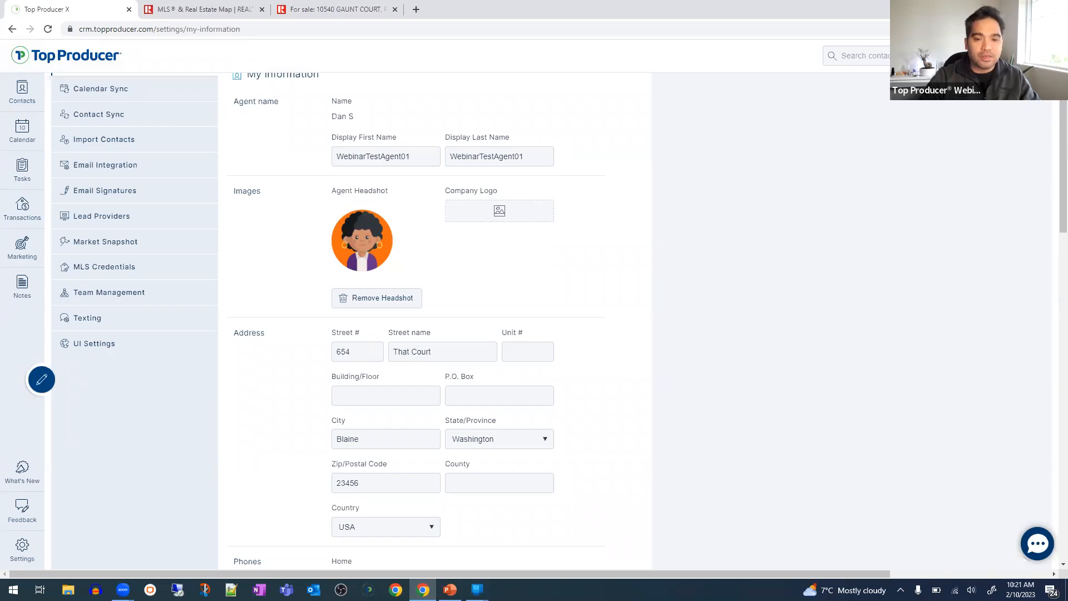
click(1034, 55)
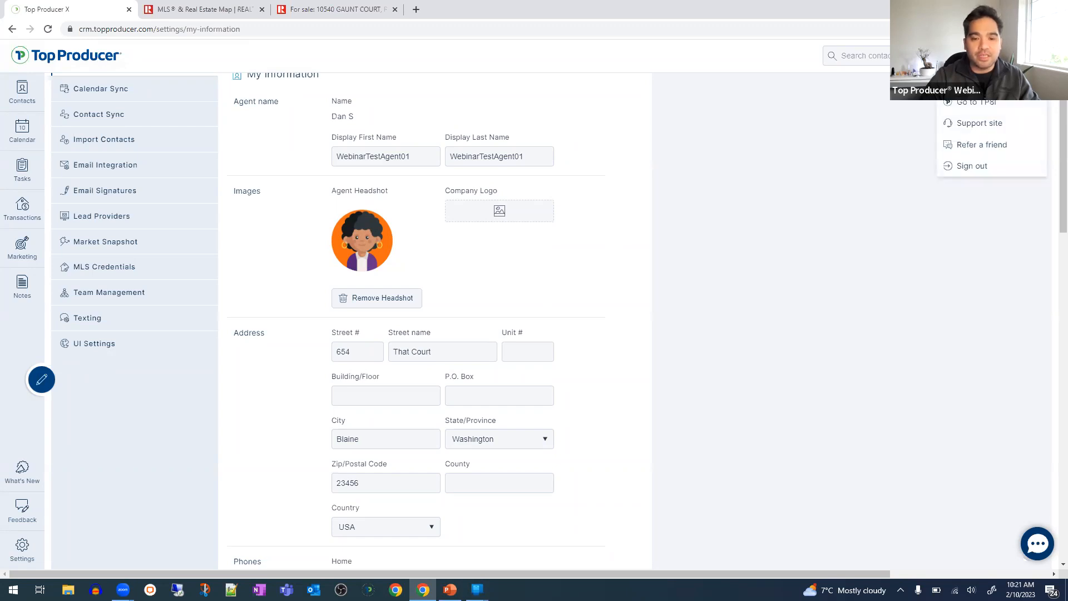
click(915, 177)
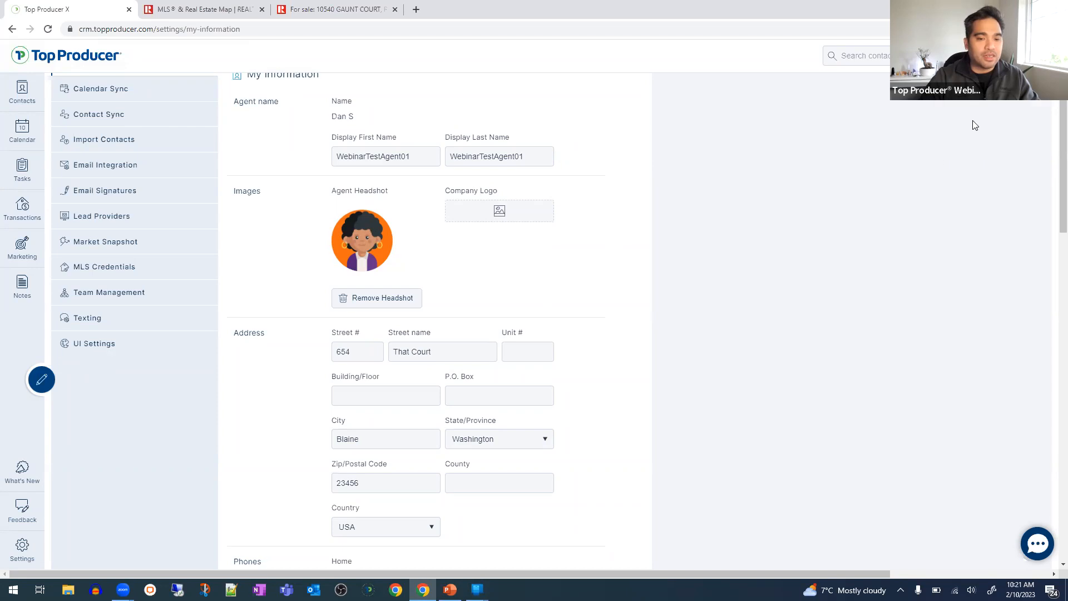
scroll(369, 234, down, 2)
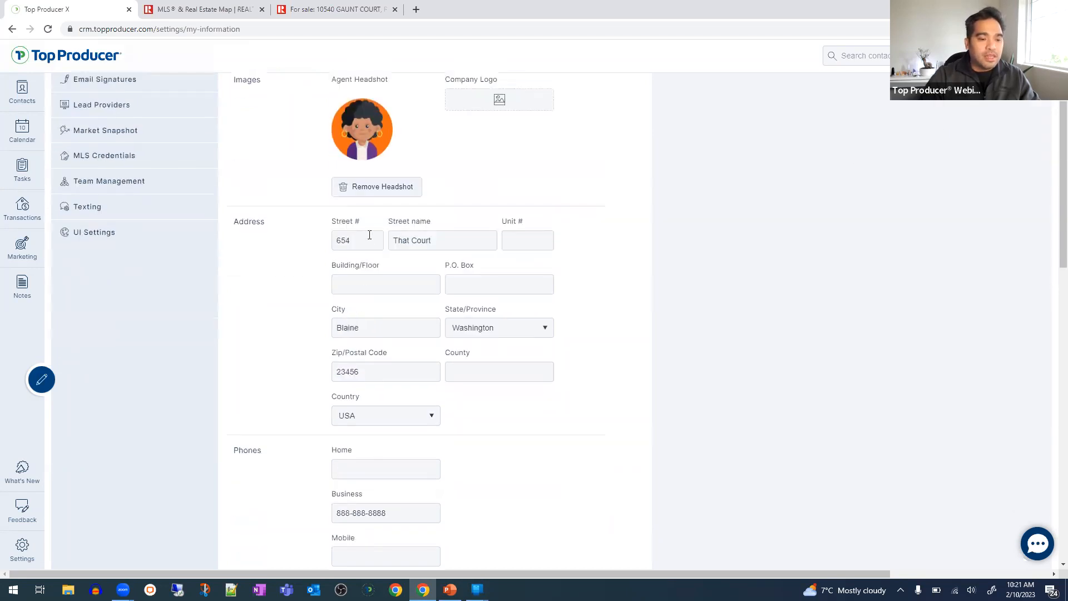
scroll(340, 234, down, 5)
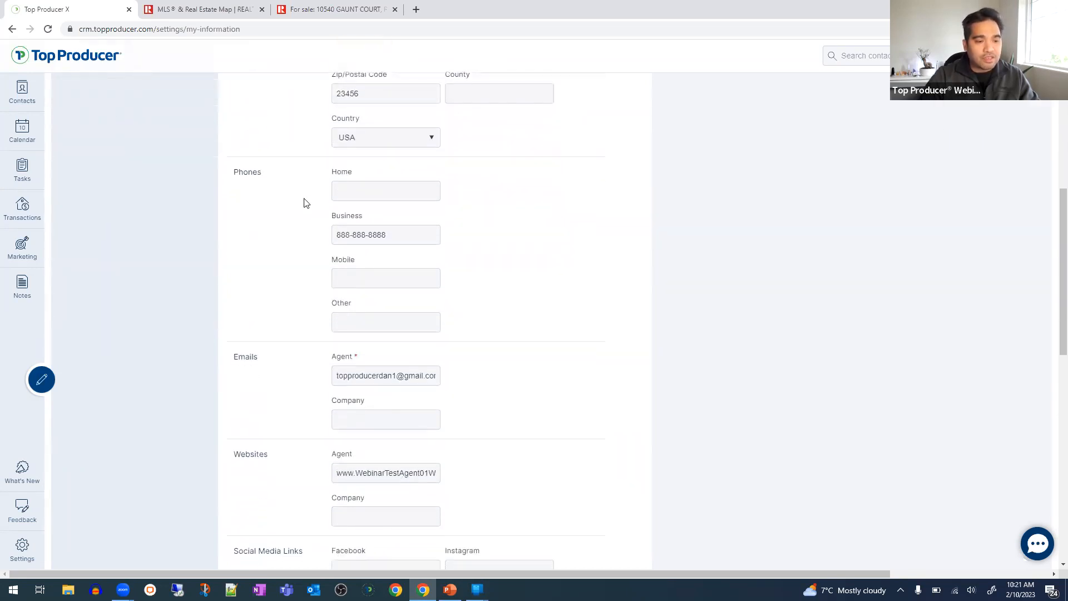
scroll(354, 313, down, 6)
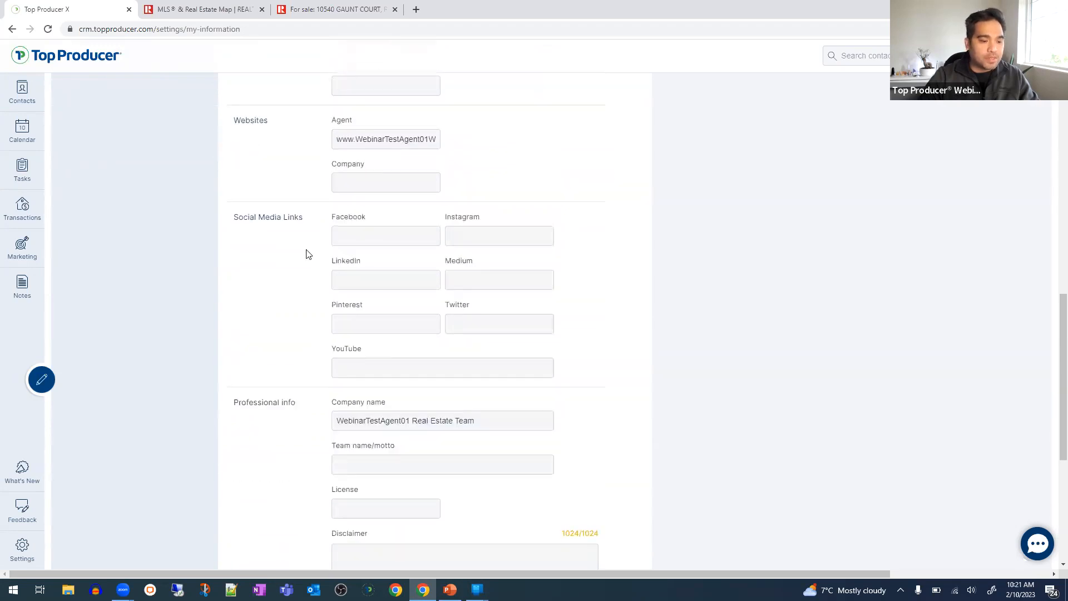
scroll(305, 254, down, 3)
scroll(355, 253, down, 3)
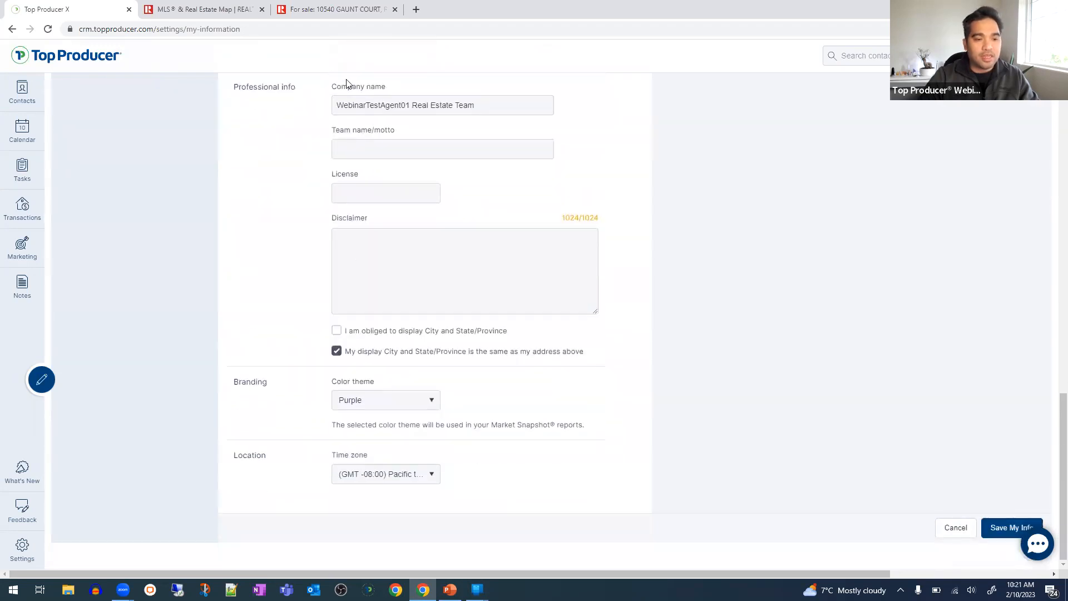
click(352, 110)
scroll(579, 258, up, 4)
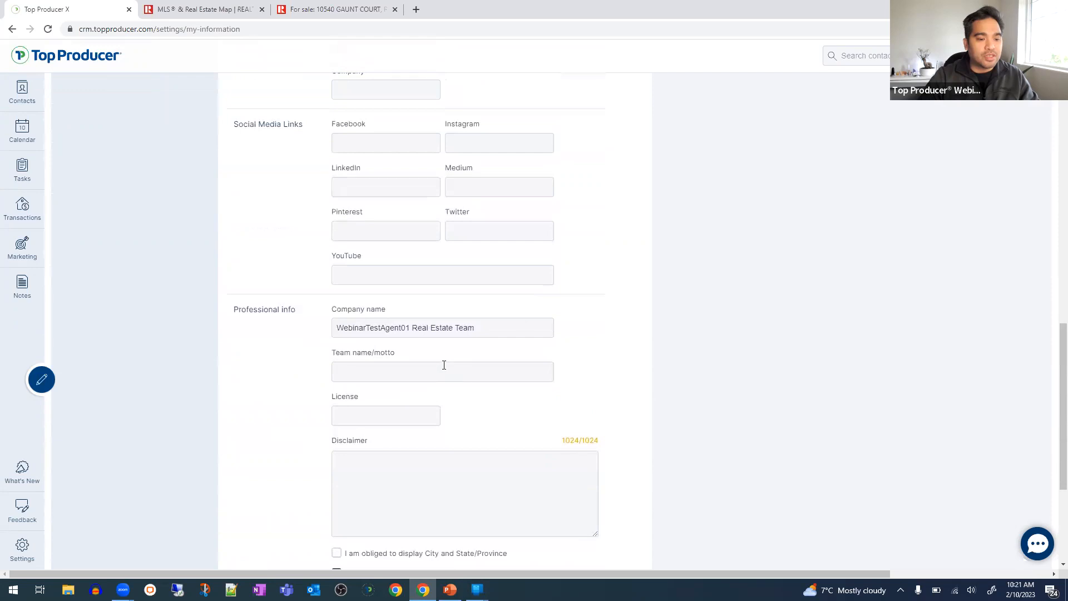
key(ctrl+a)
click(751, 336)
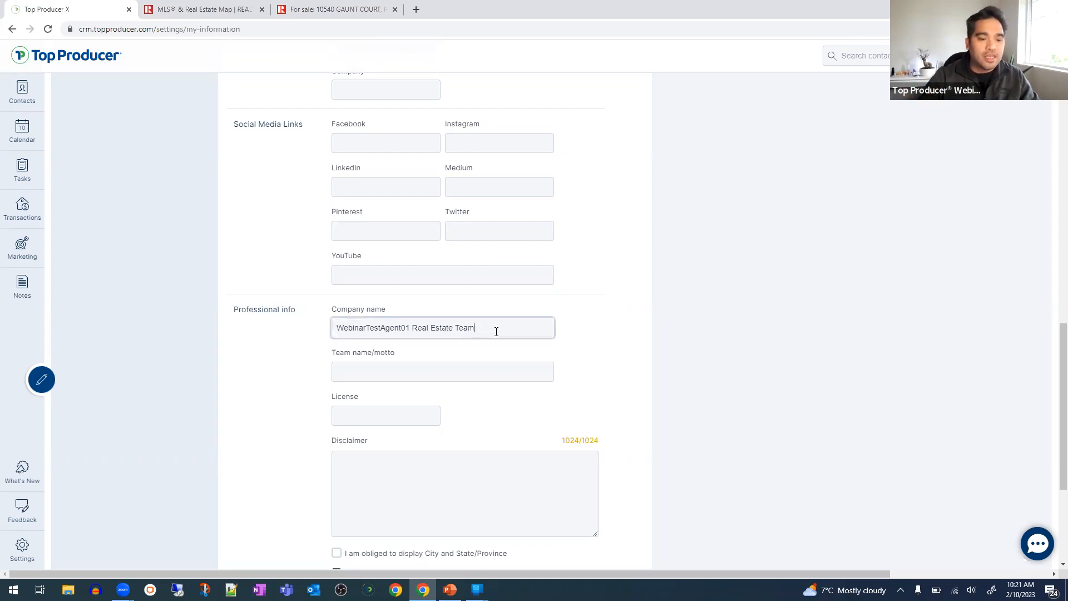
drag(495, 331, 267, 317)
click(325, 299)
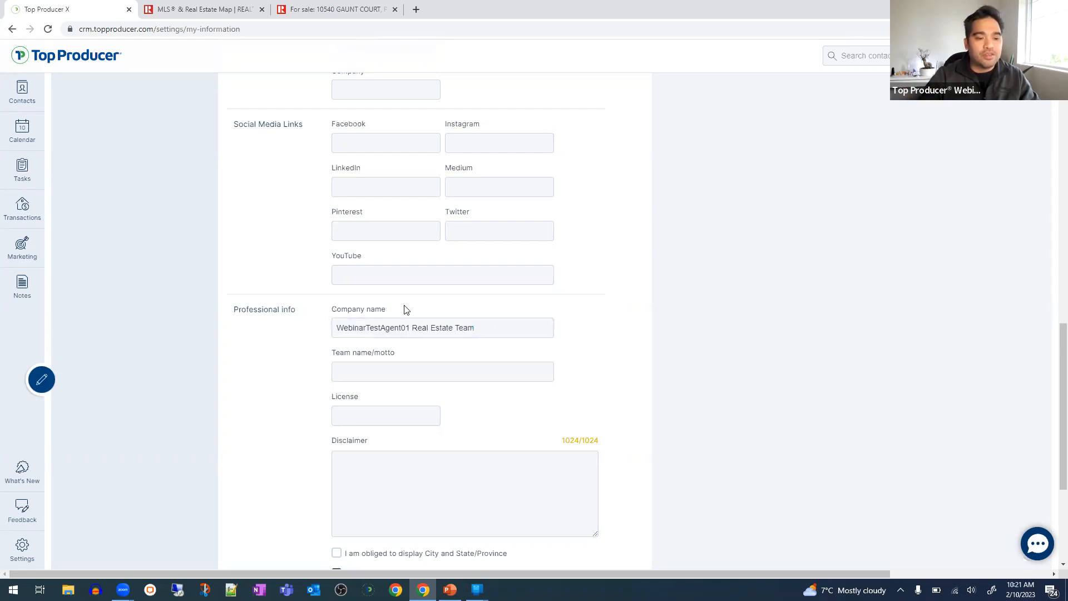
triple_click(375, 312)
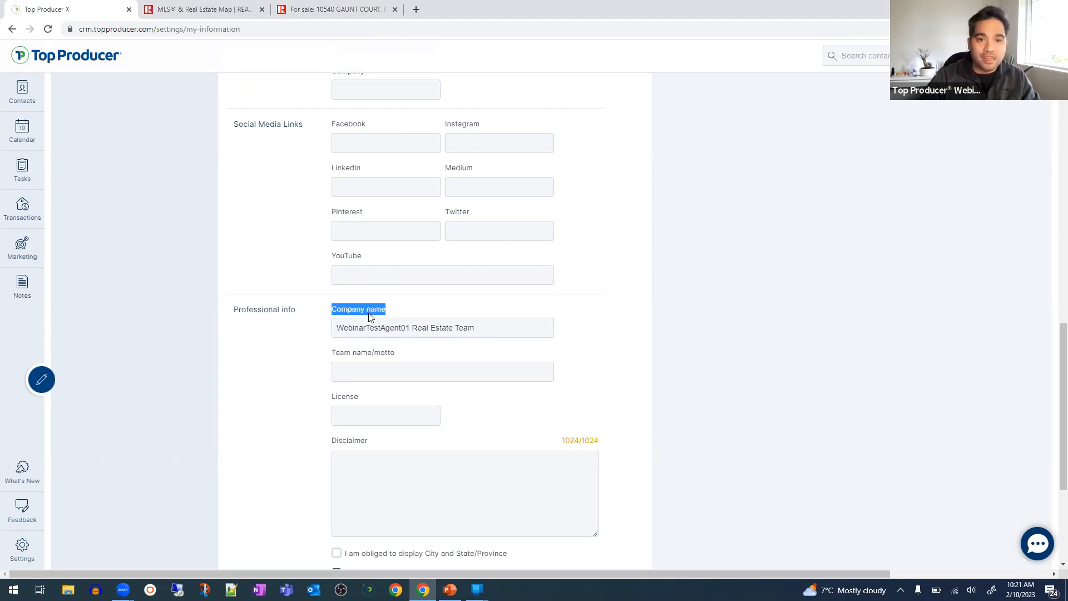
drag(326, 305, 403, 302)
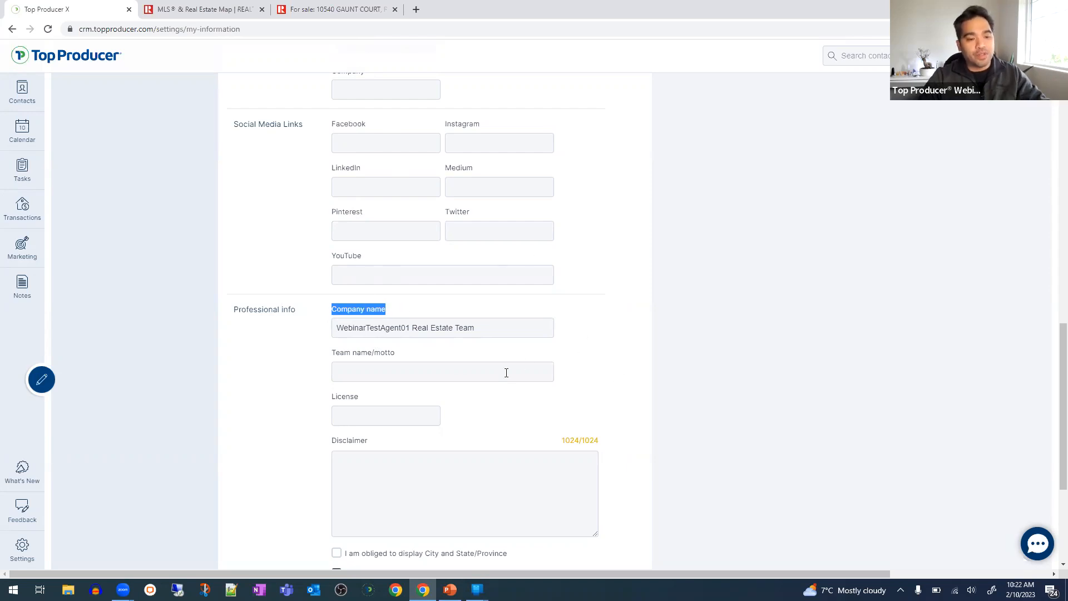
click(360, 327)
triple_click(349, 327)
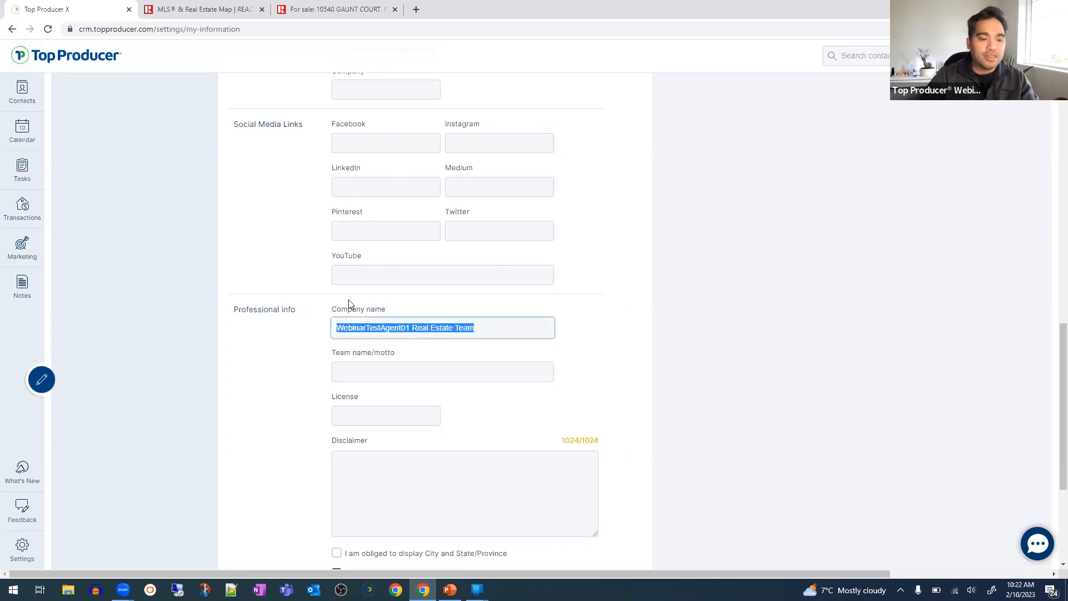
drag(333, 310, 361, 332)
triple_click(362, 332)
triple_click(415, 327)
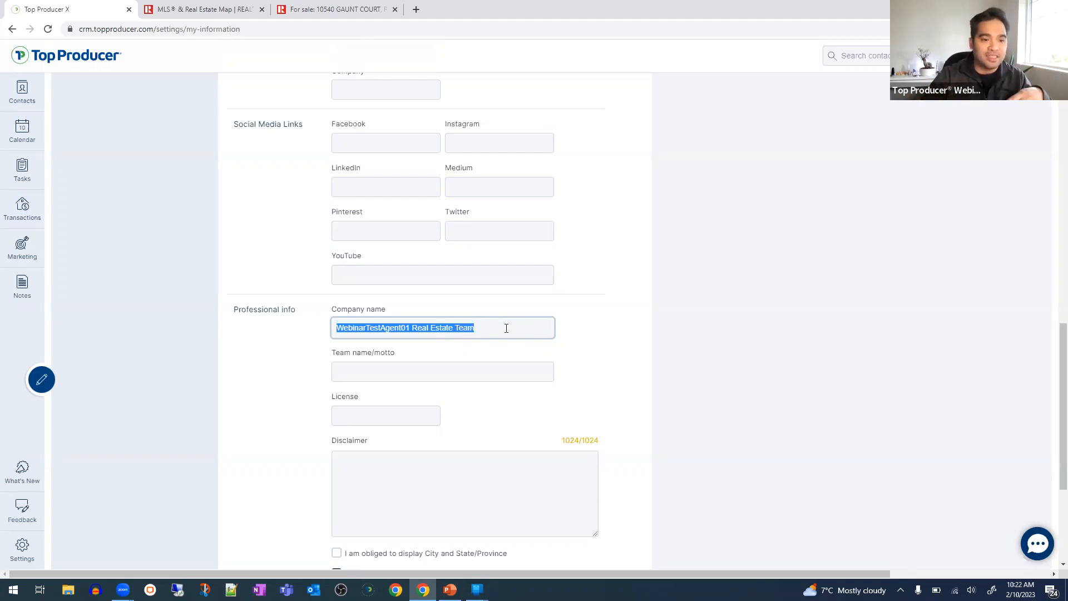
double_click(506, 328)
triple_click(343, 307)
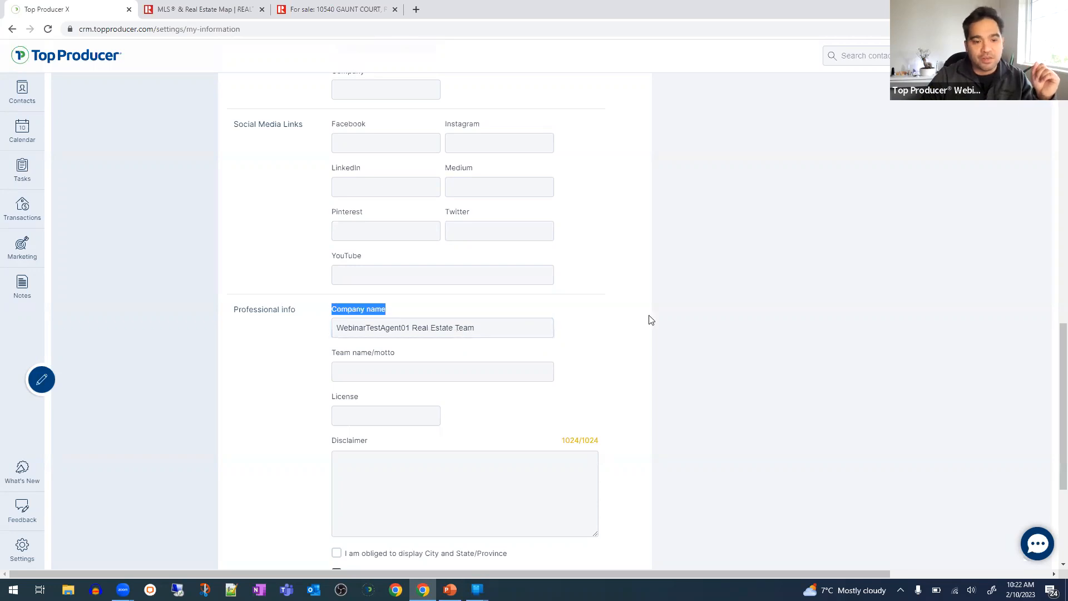
click(629, 367)
scroll(610, 363, up, 15)
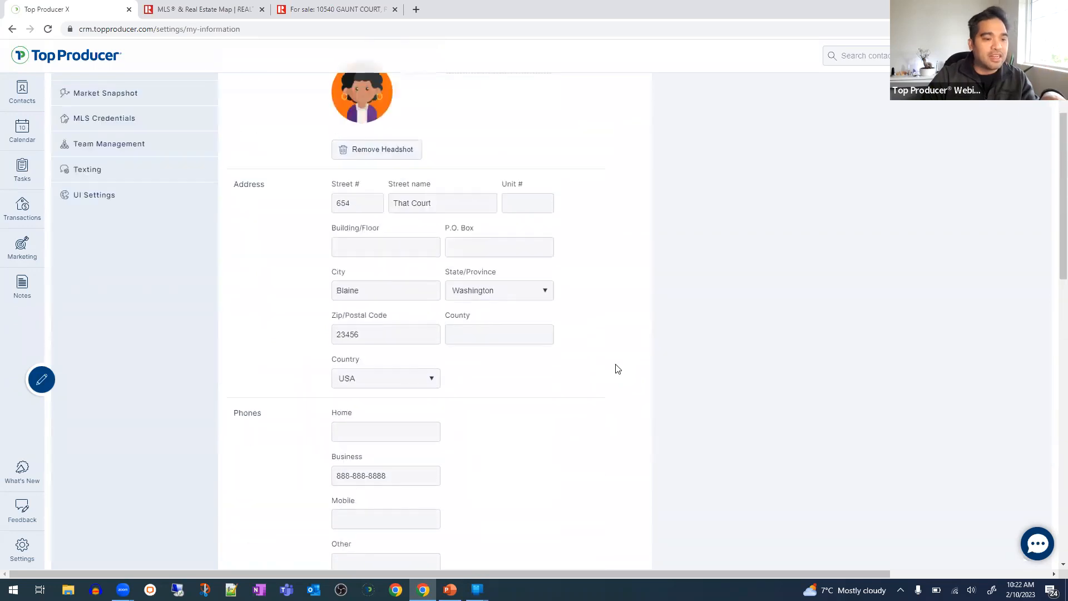
scroll(617, 368, down, 15)
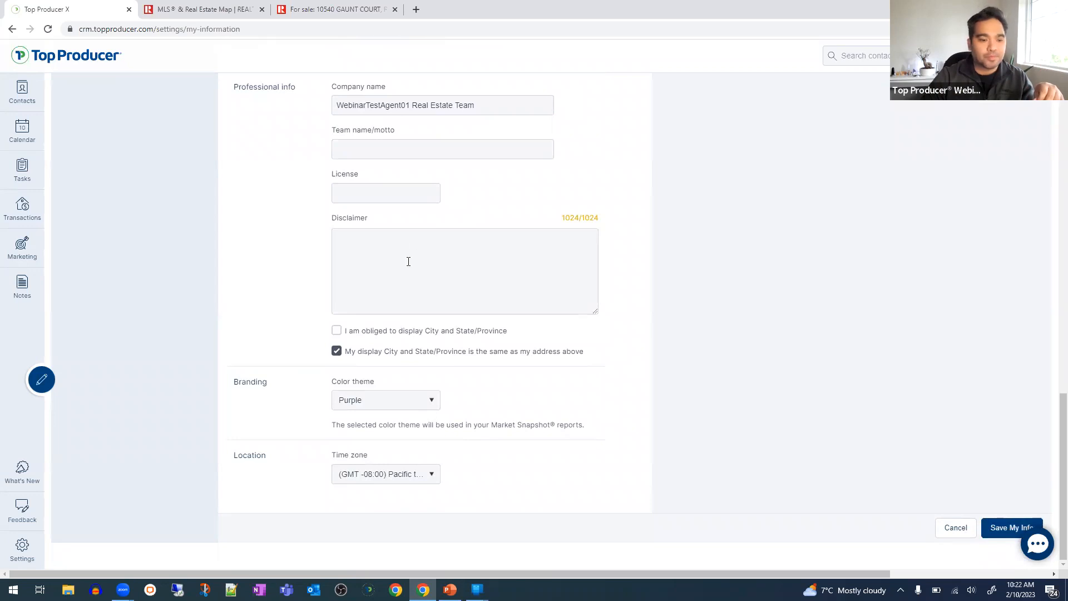
scroll(723, 247, up, 15)
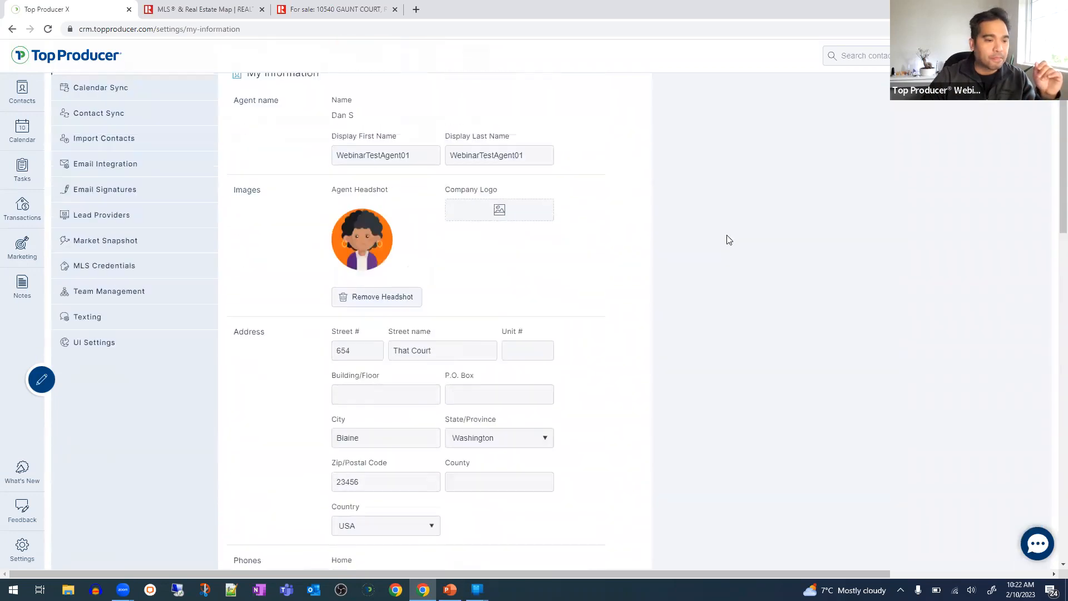
scroll(727, 235, up, 1)
- Open Calendar Sync and select the connected account's email address
click(128, 155)
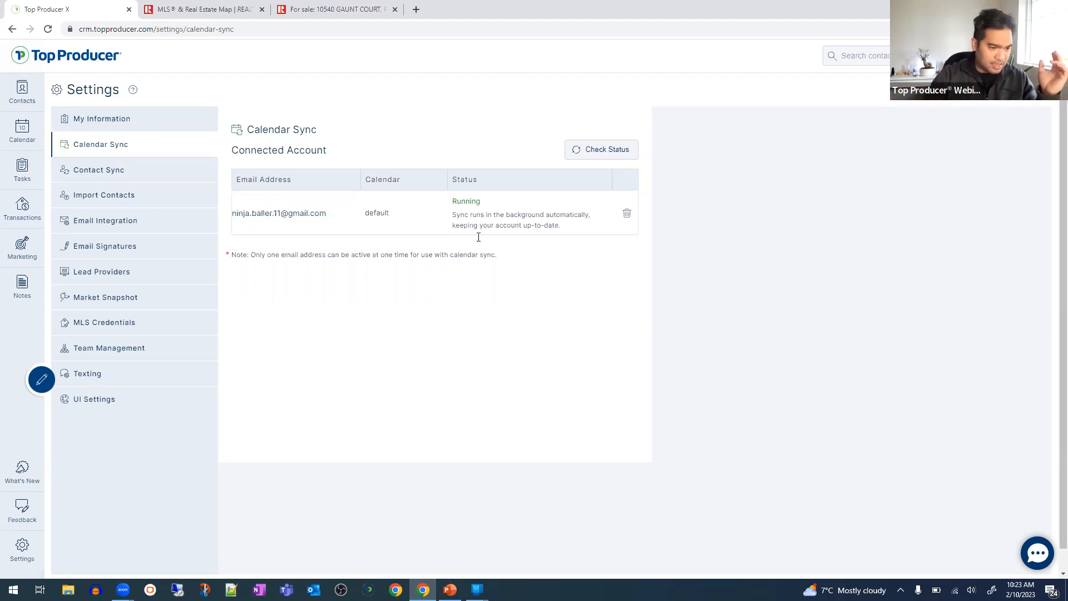
triple_click(311, 212)
right_click(311, 212)
click(336, 222)
click(680, 228)
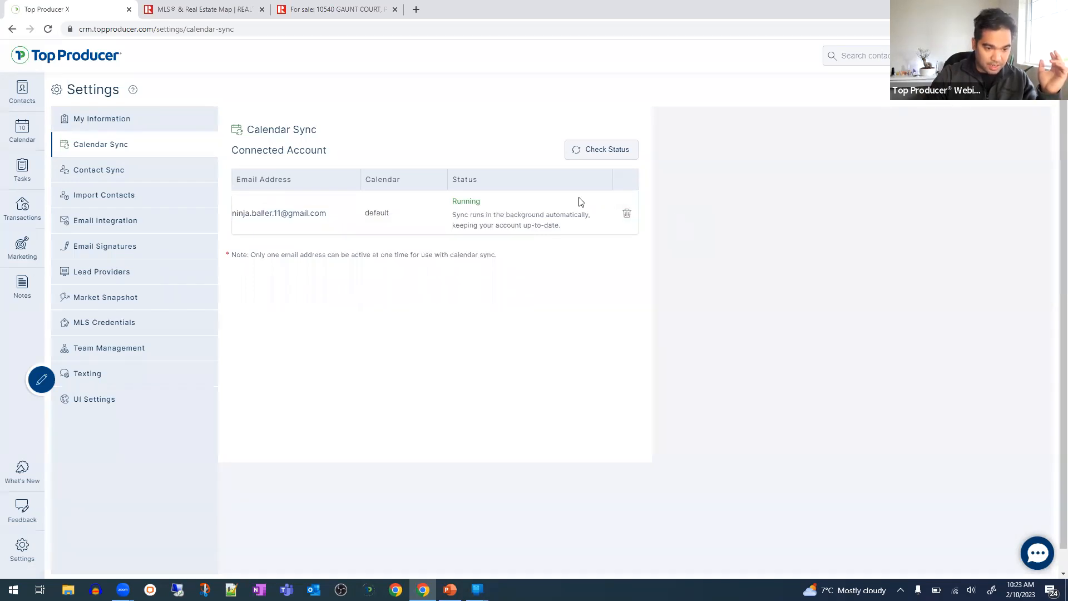
- Delete the connected calendar sync account and put the caret in the now-empty email field
click(627, 213)
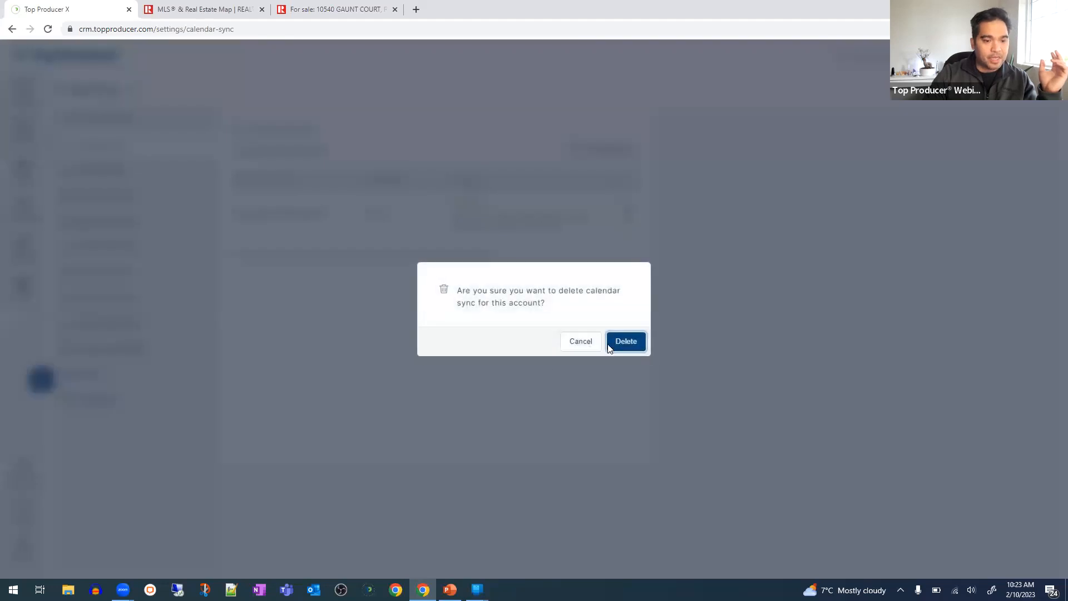
click(635, 337)
click(379, 206)
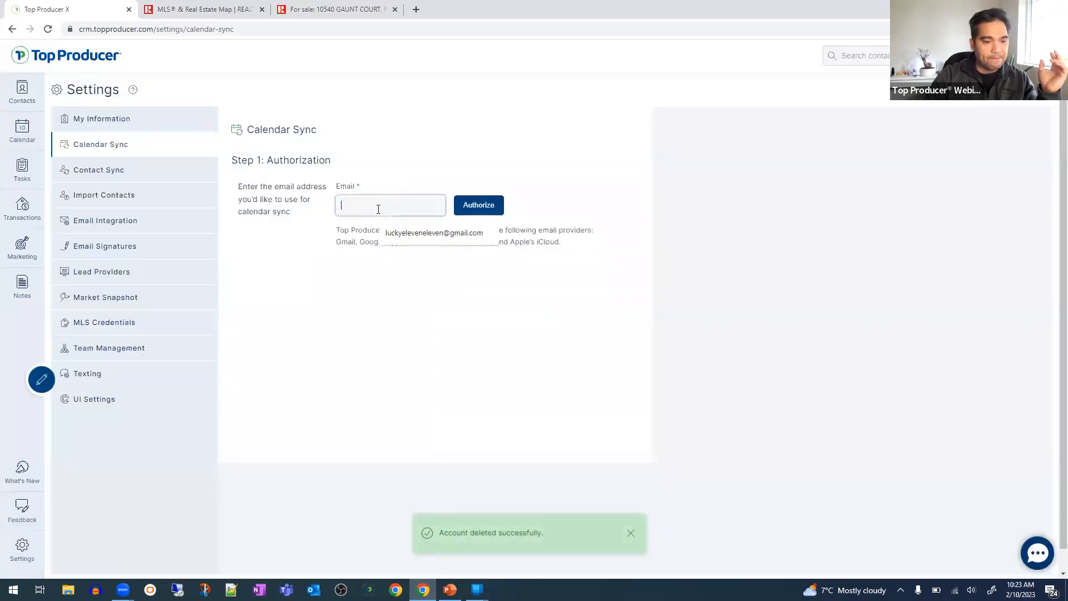
- Fill in the suggested Gmail address and authorize it, bringing up Google sign-in
click(443, 233)
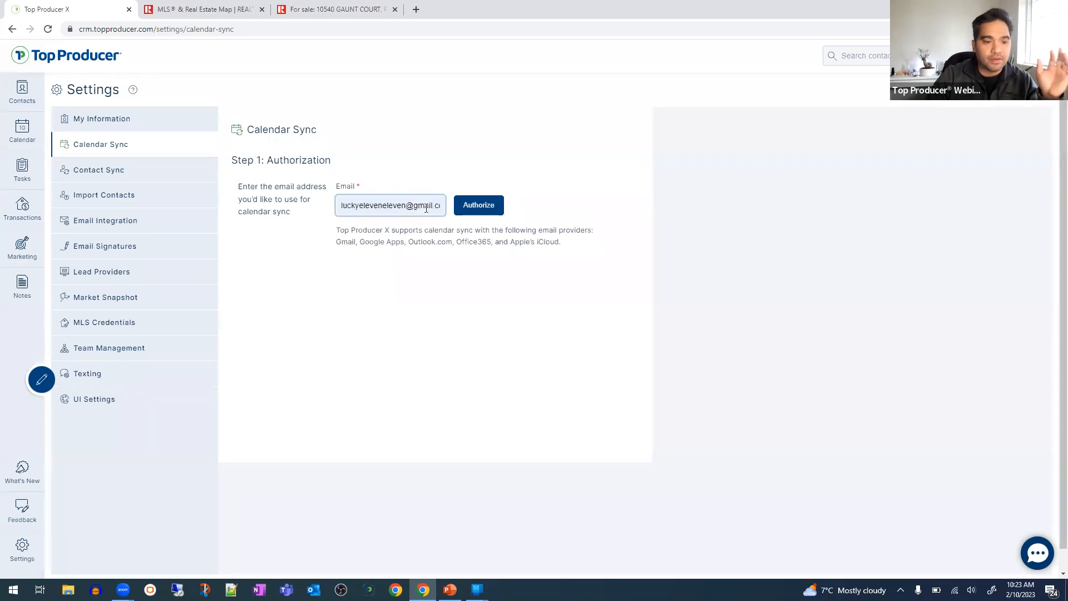
click(468, 206)
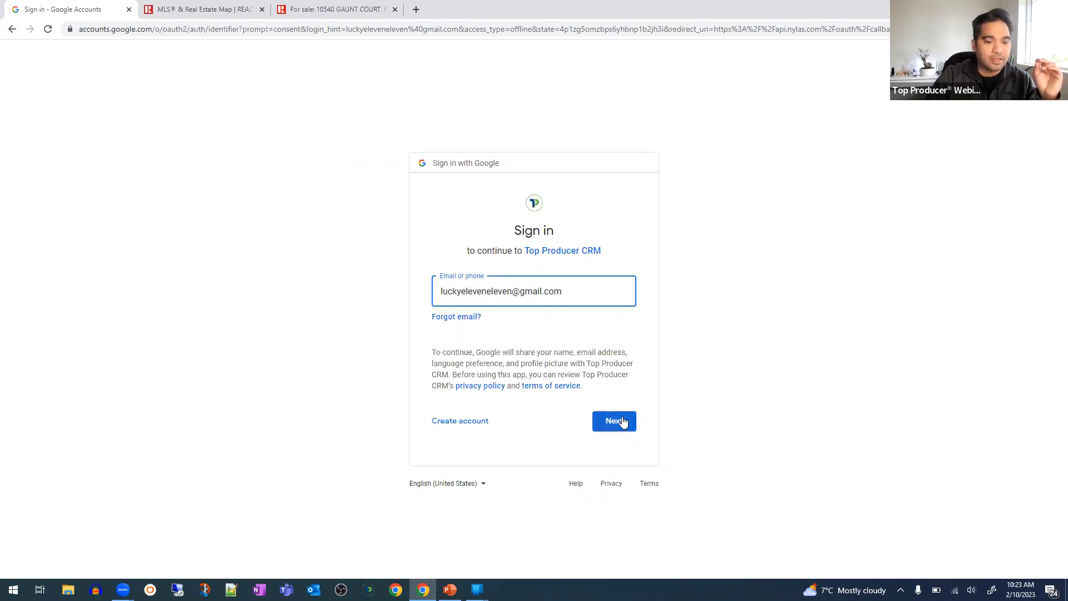
- Reach Google's password step, copy the password from Bitwarden, then back out to Top Producer
click(615, 421)
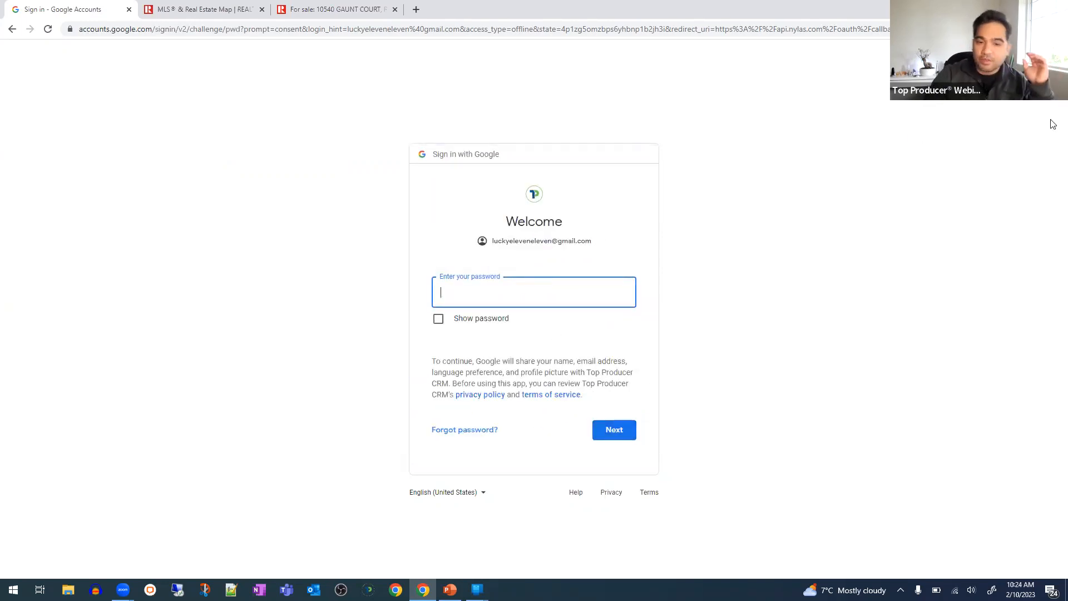
click(965, 29)
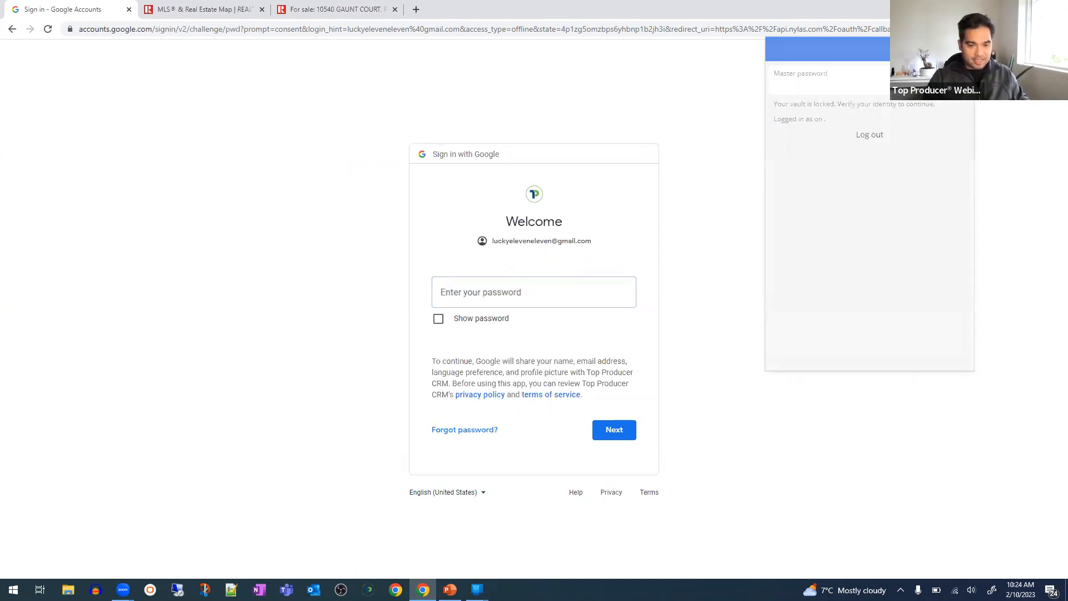
text(••••••••••••)
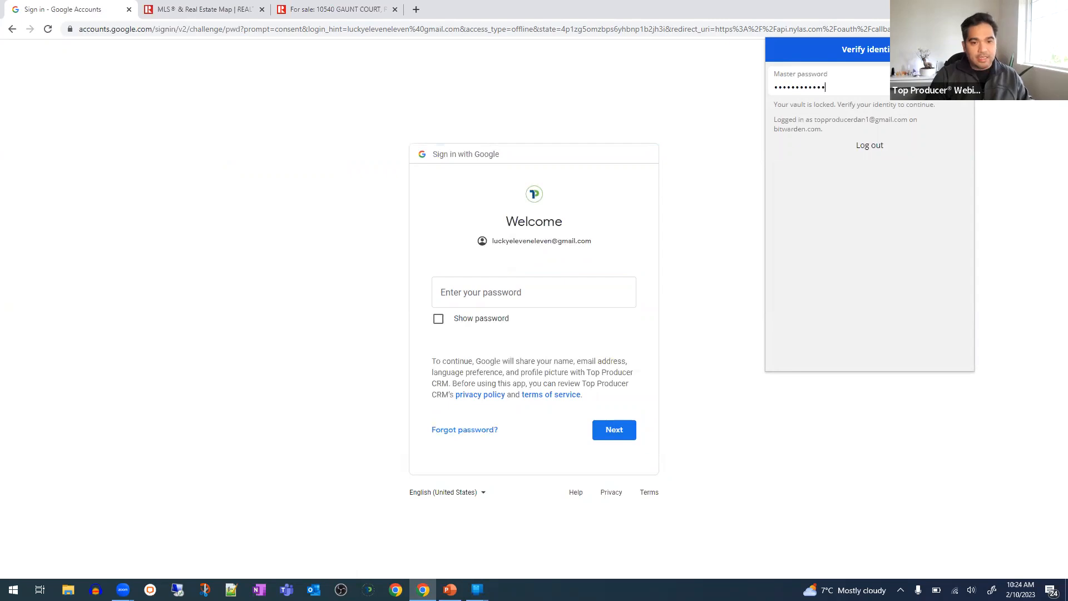
key(Return)
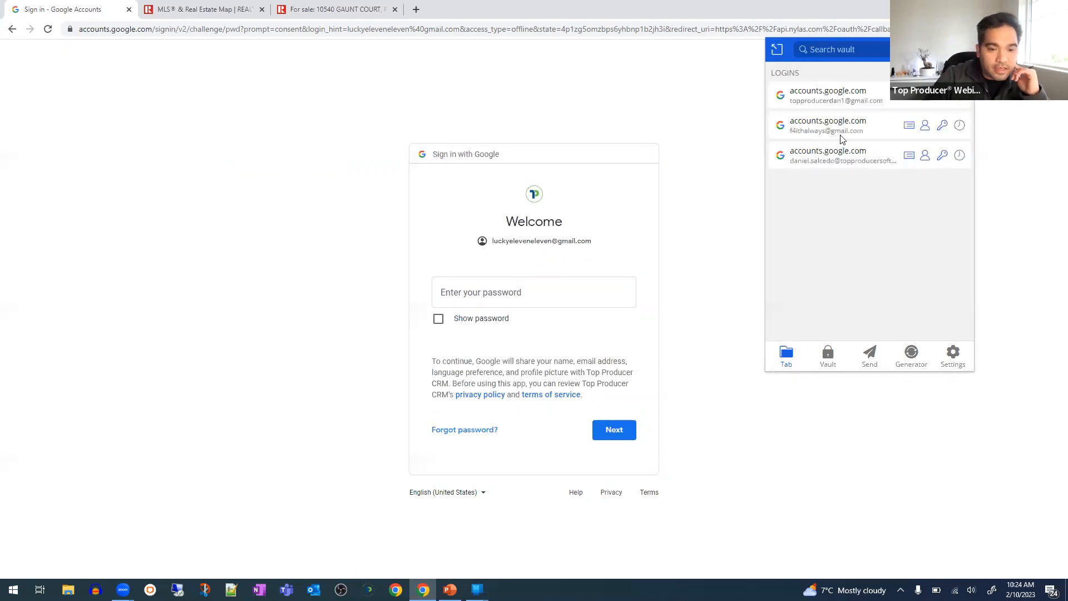
click(941, 123)
click(696, 355)
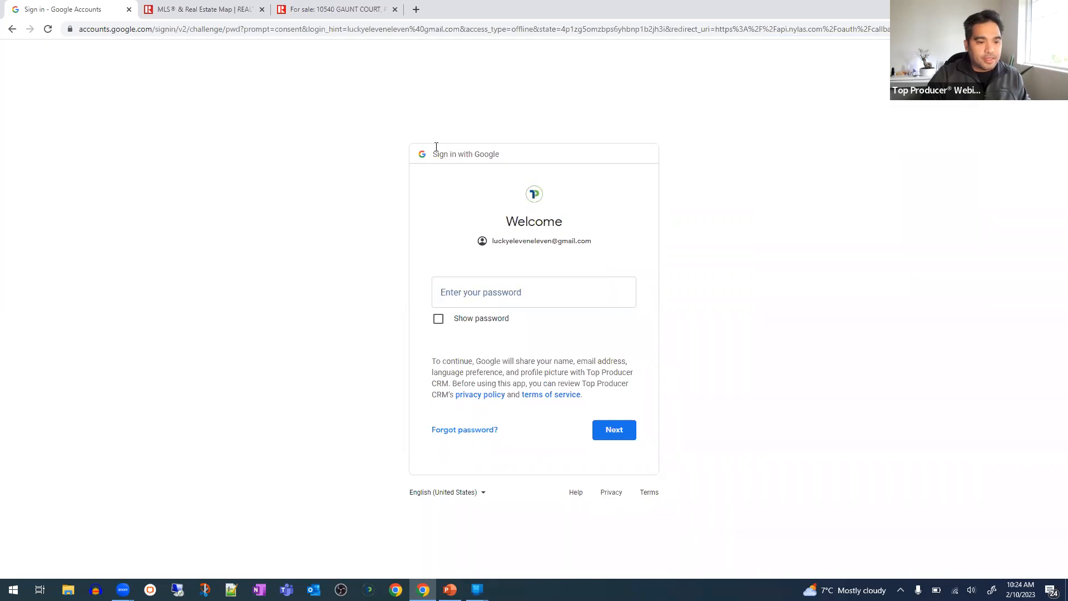
click(12, 29)
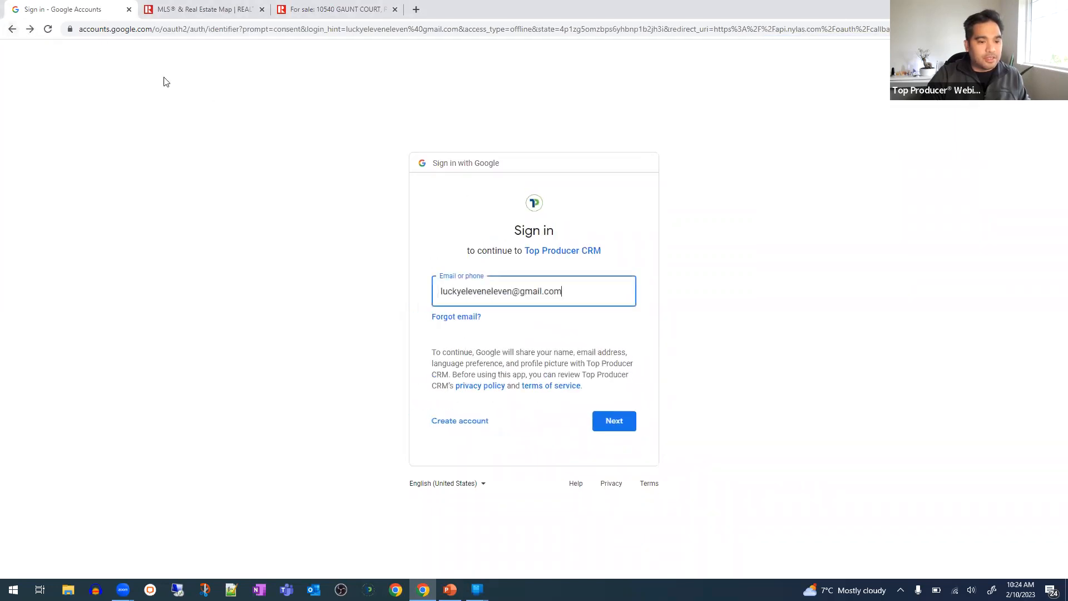
click(13, 29)
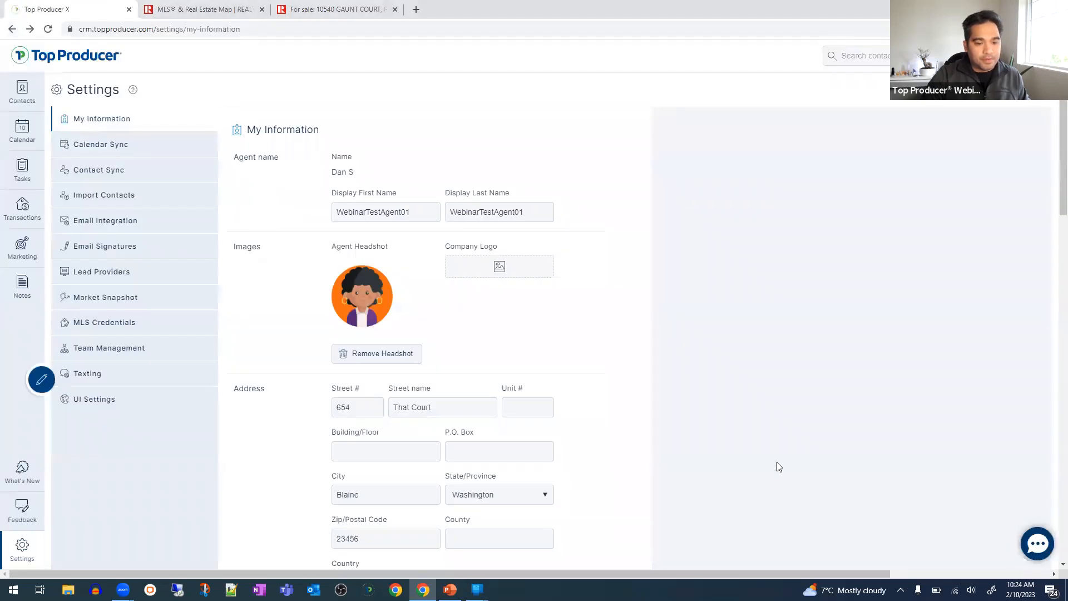
- In Calendar Sync, enter the other Gmail address and authorize it, reaching Step 2
click(159, 155)
click(400, 206)
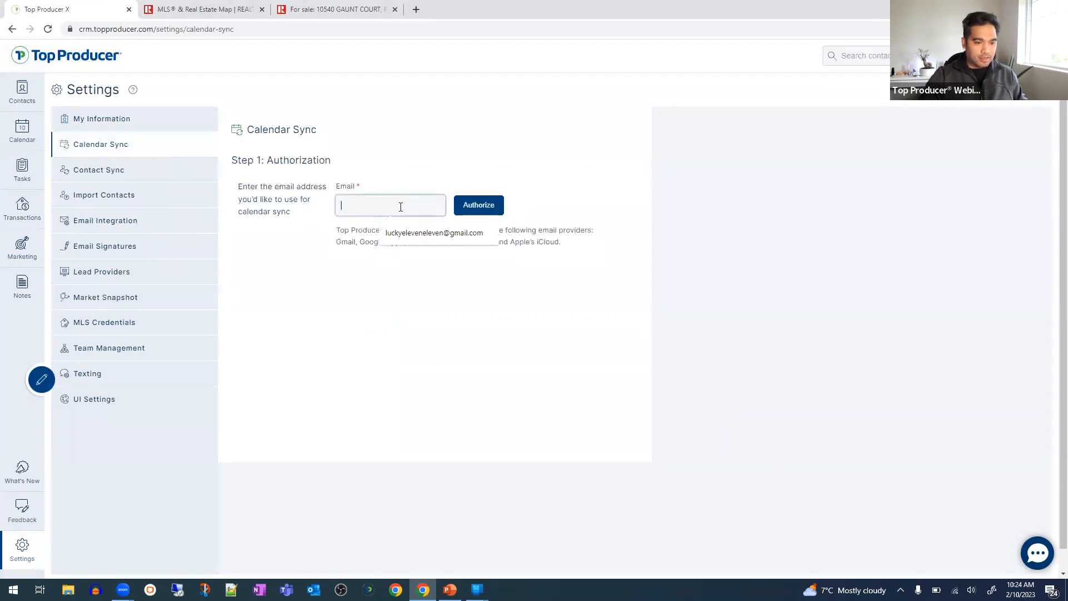
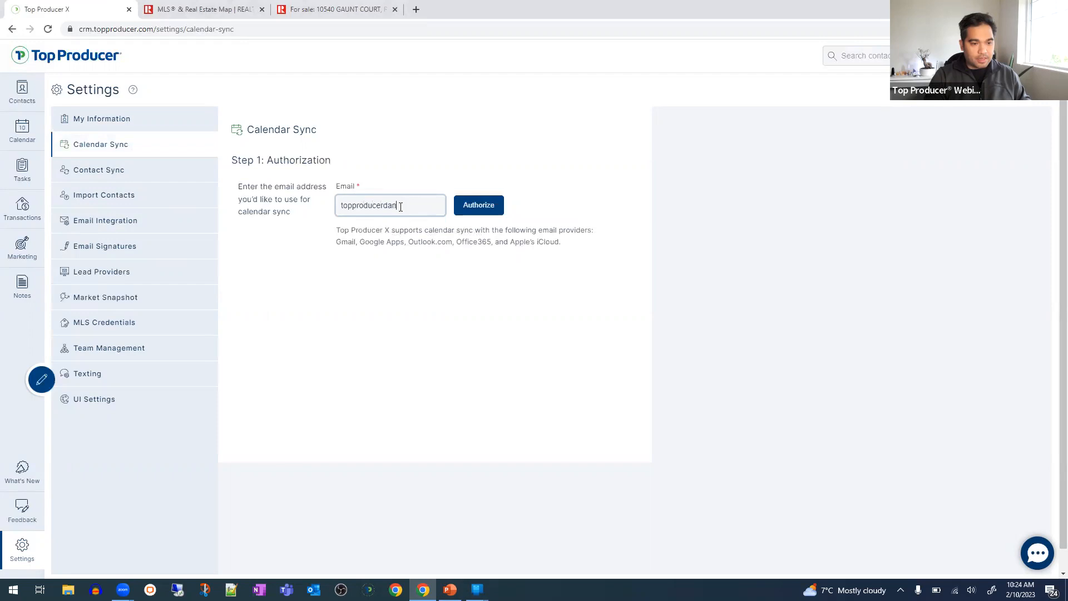
click(496, 210)
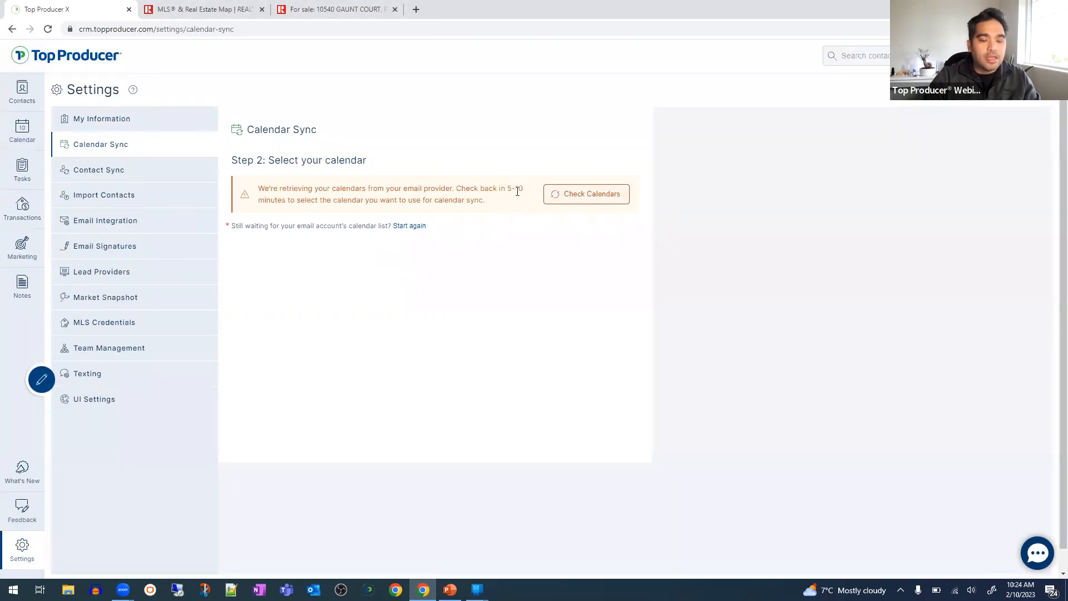
- Check that calendars were retrieved and highlight the Step 2 heading and calendar address
click(565, 199)
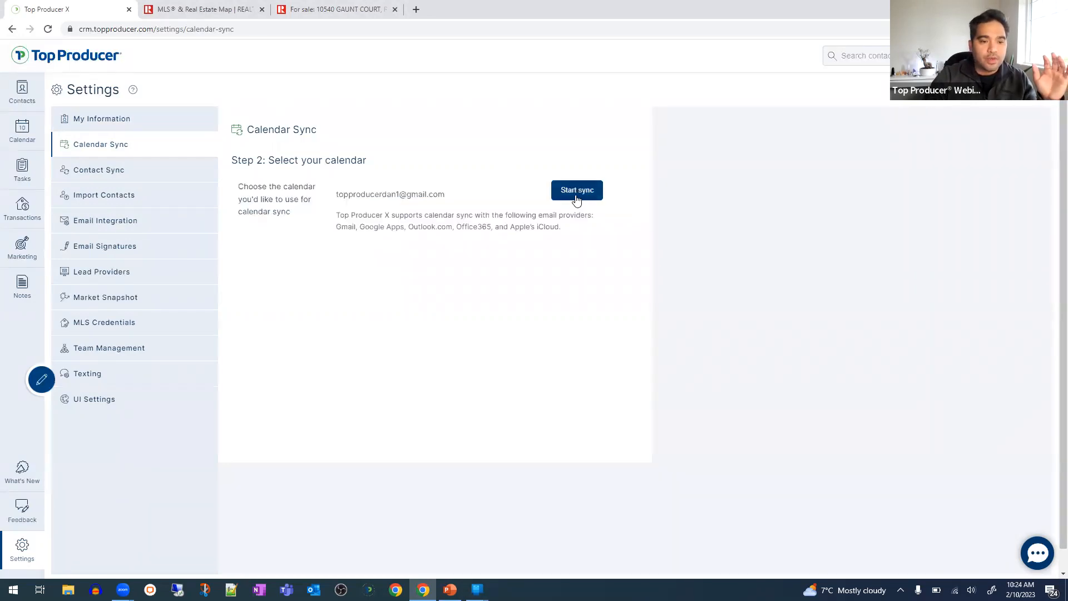
drag(338, 194, 232, 196)
click(457, 196)
click(327, 191)
mouse_move(327, 194)
mouse_down()
mouse_move(494, 195)
mouse_move(348, 191)
mouse_up()
drag(266, 160, 395, 167)
click(439, 195)
drag(479, 198, 343, 198)
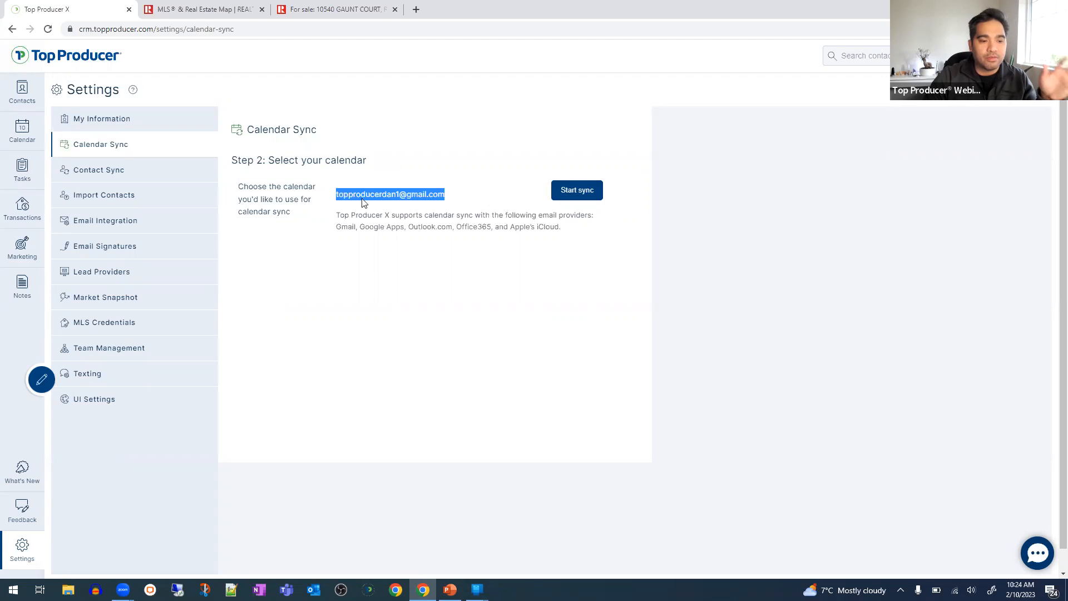
click(428, 191)
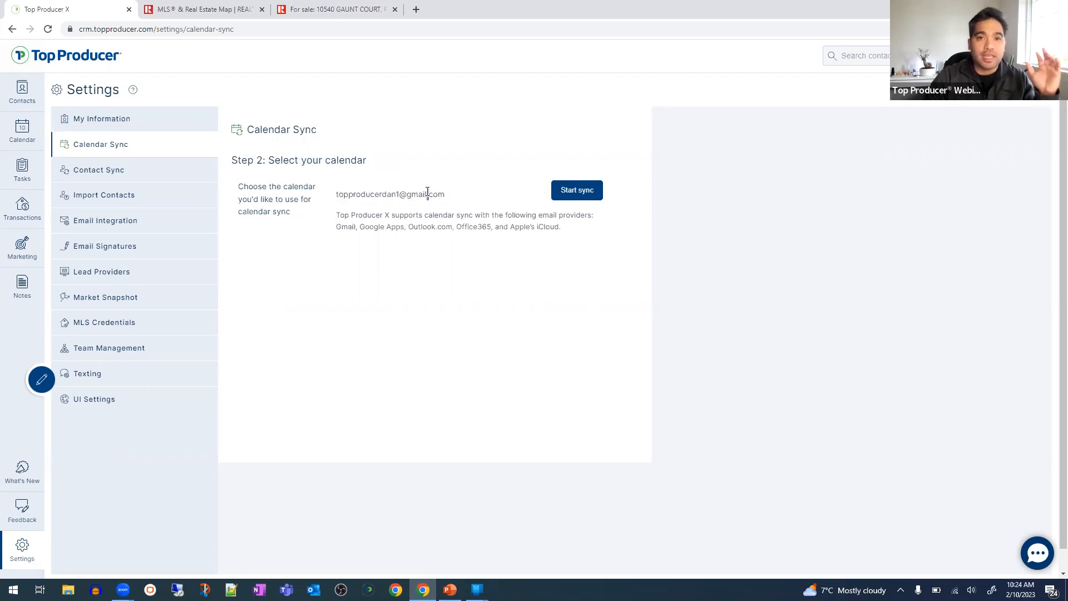
- Highlight the account email and sync text again, then start syncing the default calendar
click(442, 192)
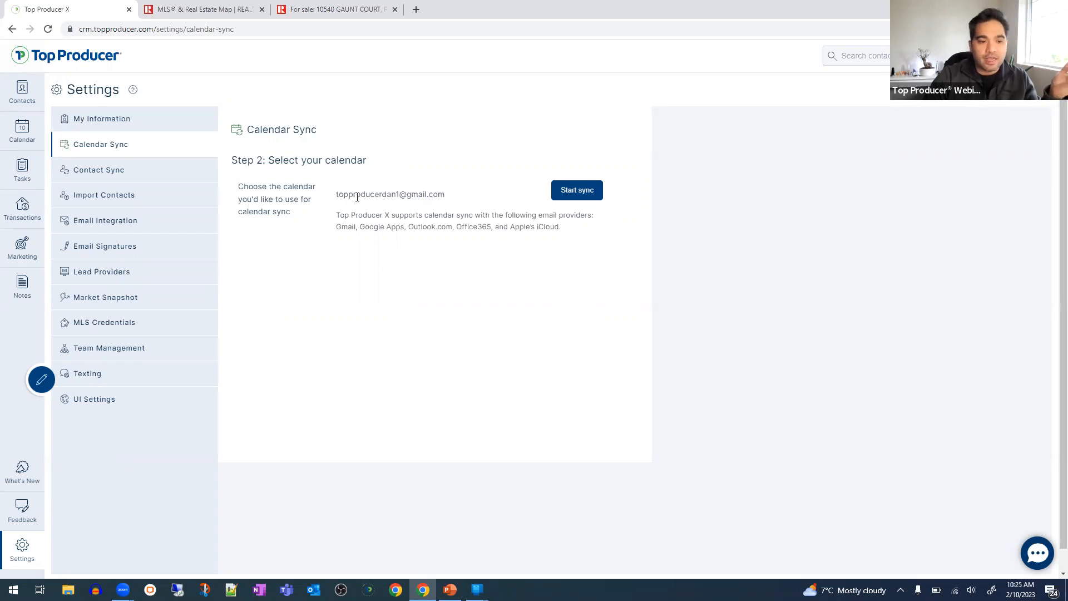
drag(335, 196, 450, 190)
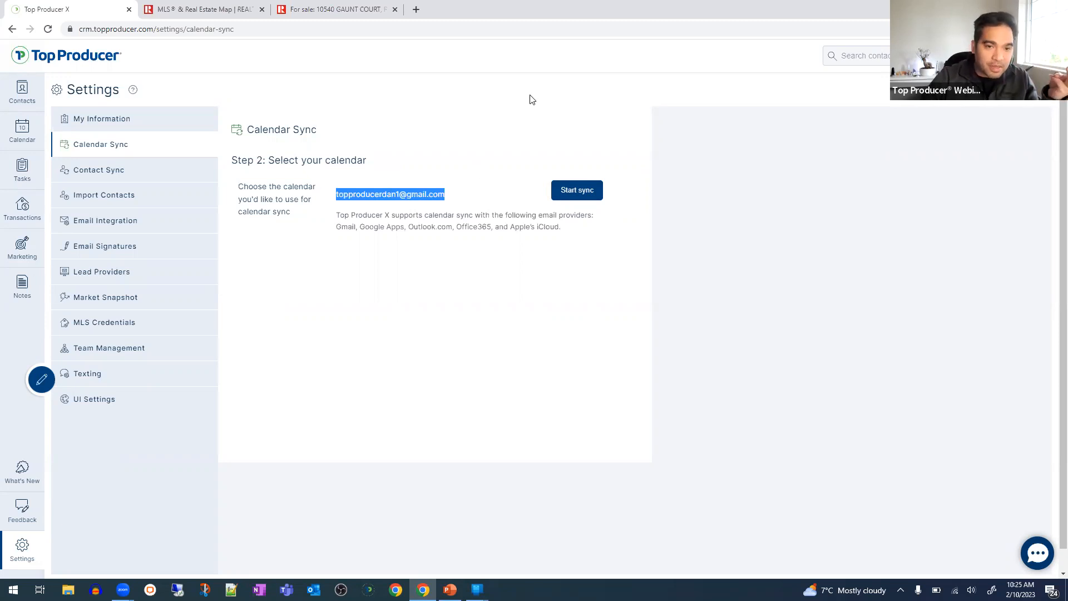
drag(466, 199, 364, 189)
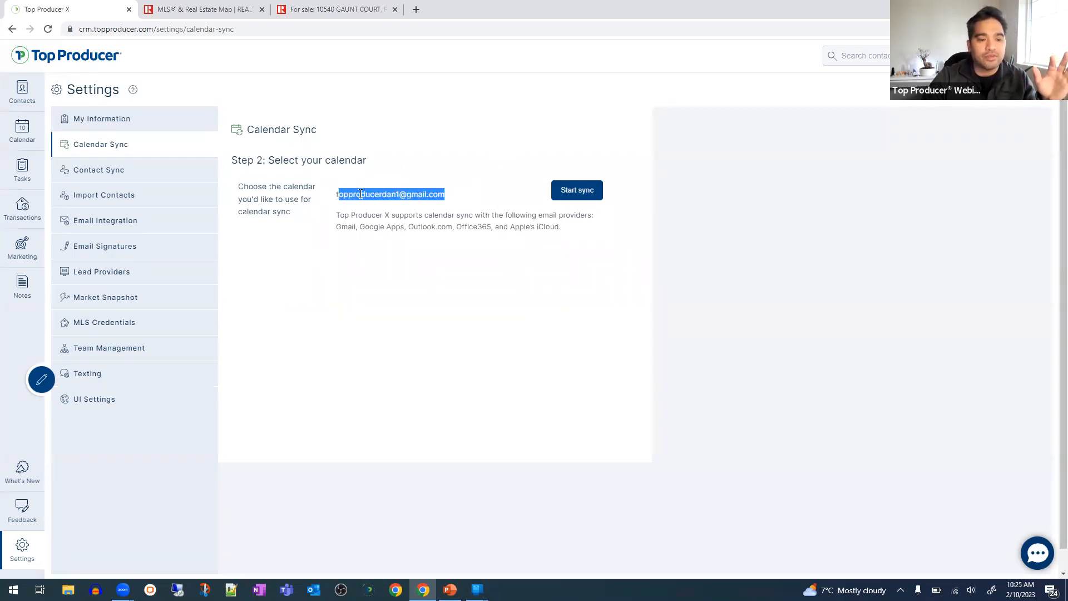
click(439, 175)
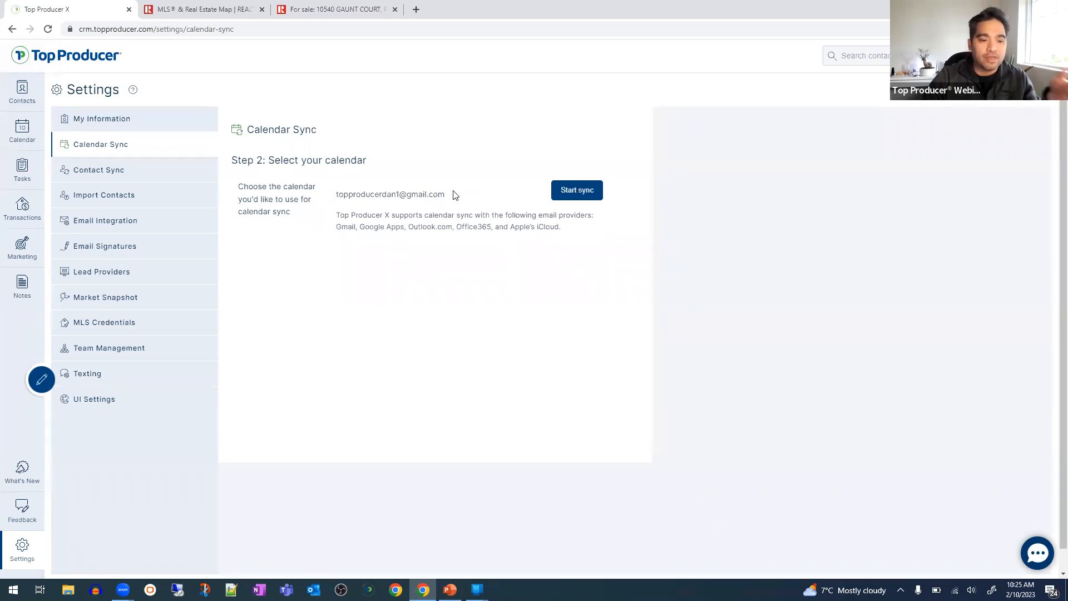
drag(458, 193, 329, 203)
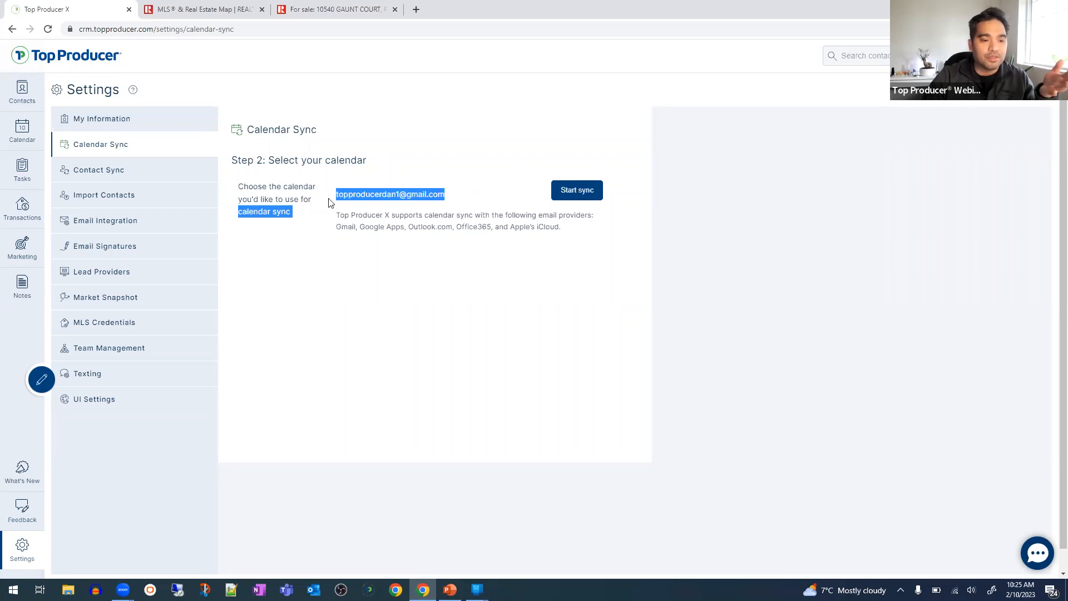
click(335, 203)
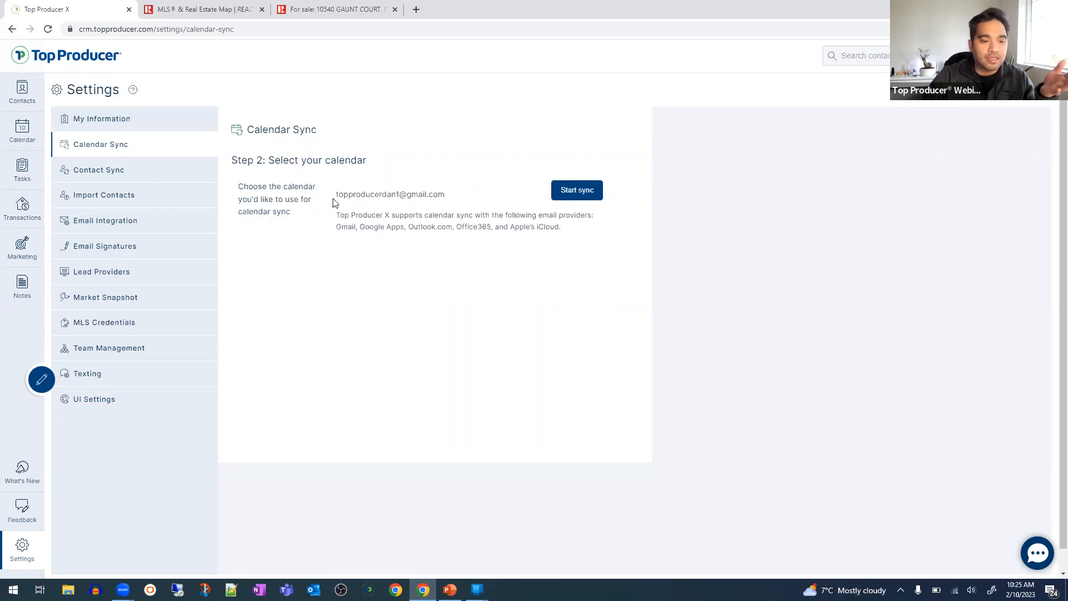
click(593, 193)
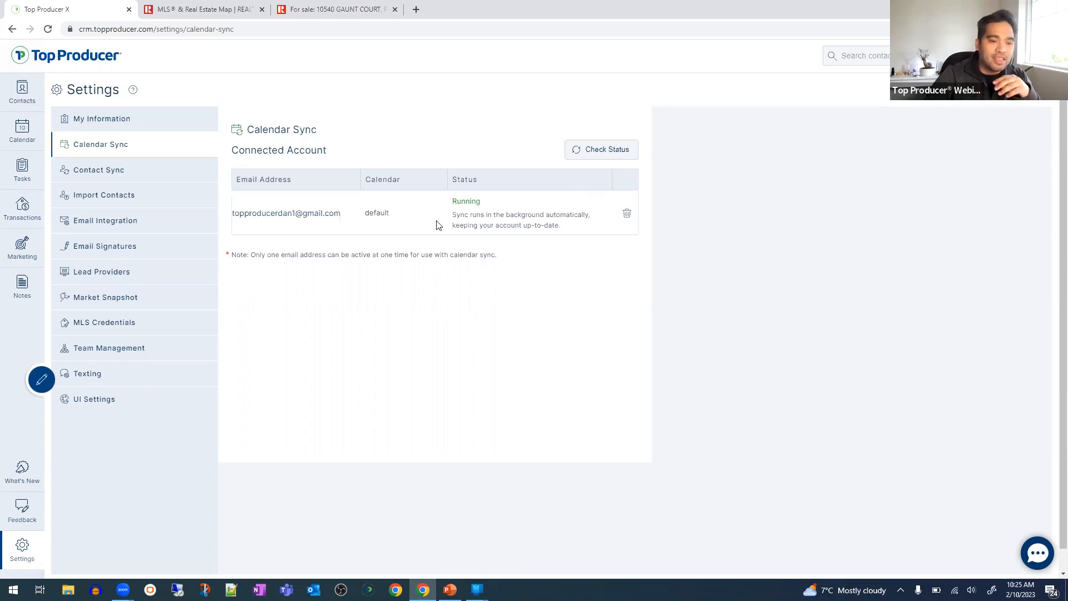
double_click(470, 201)
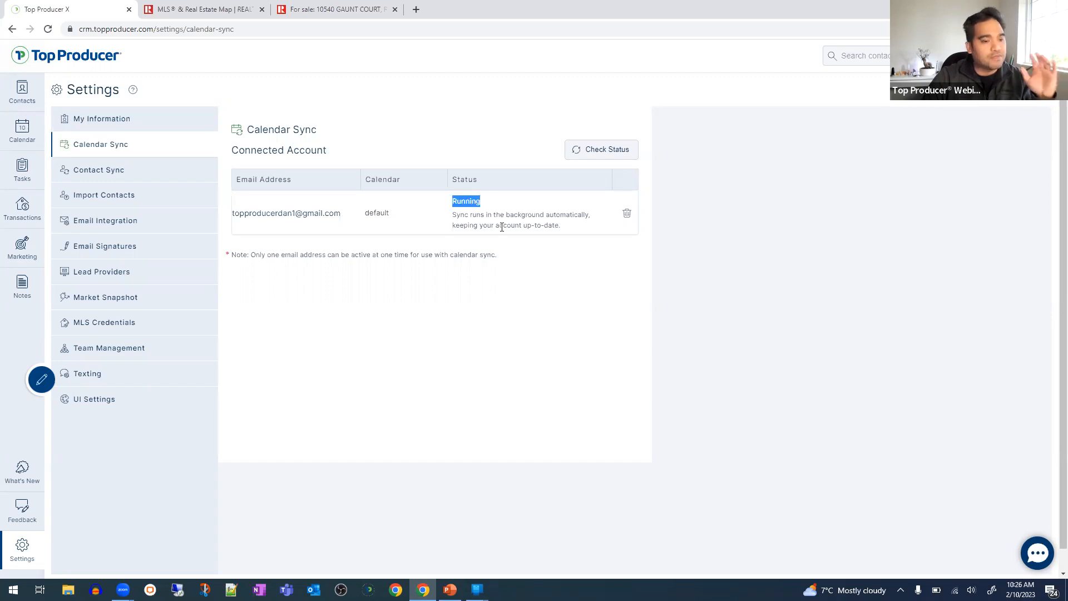
click(534, 303)
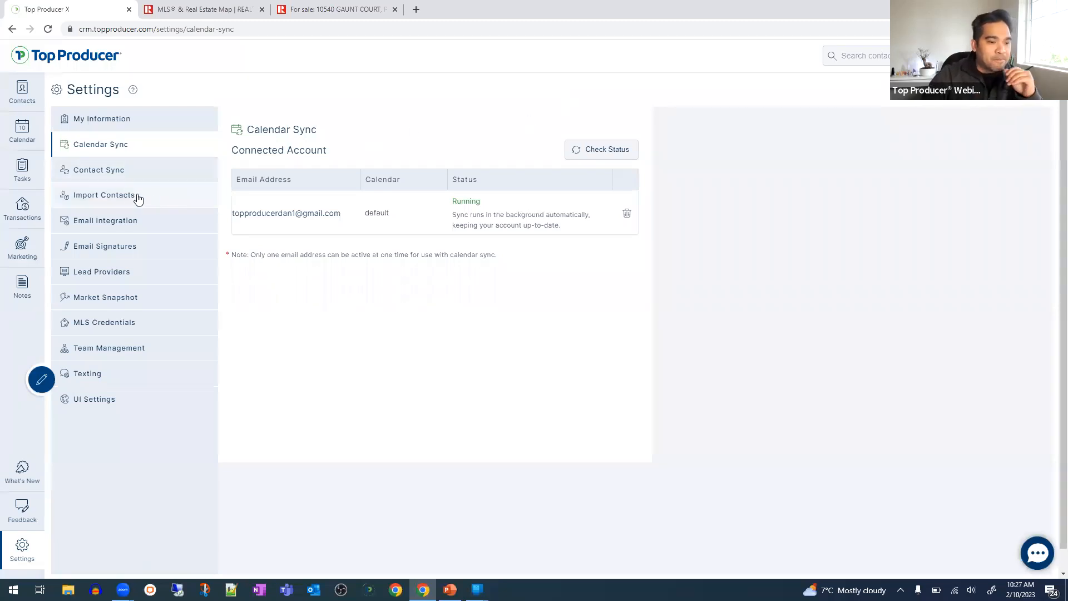
- Delete the Contact Sync account and confirm, briefly visiting Calendar Sync before returning
click(148, 178)
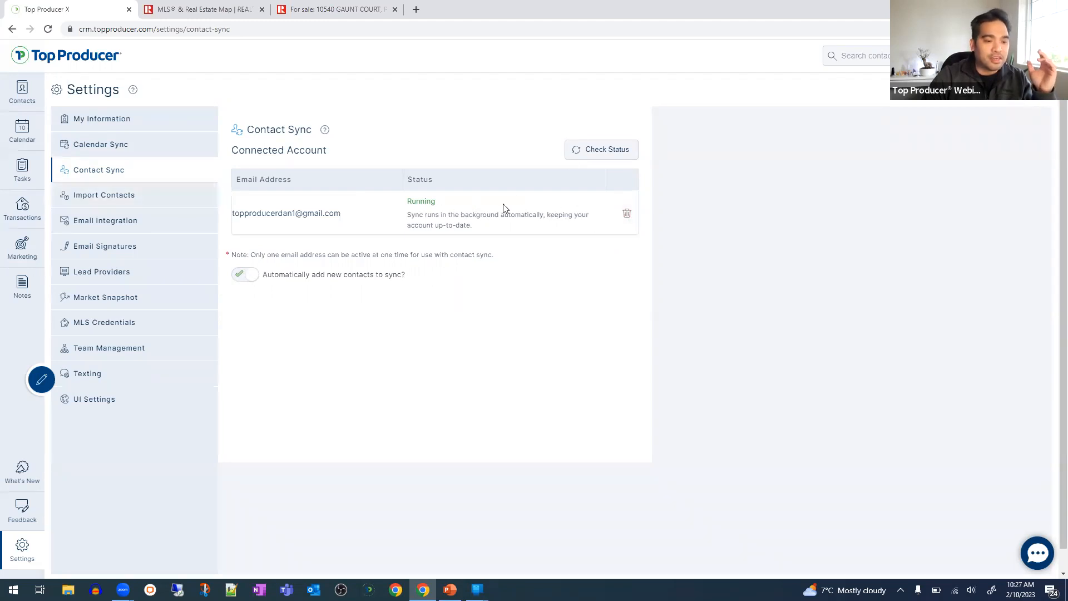
click(626, 214)
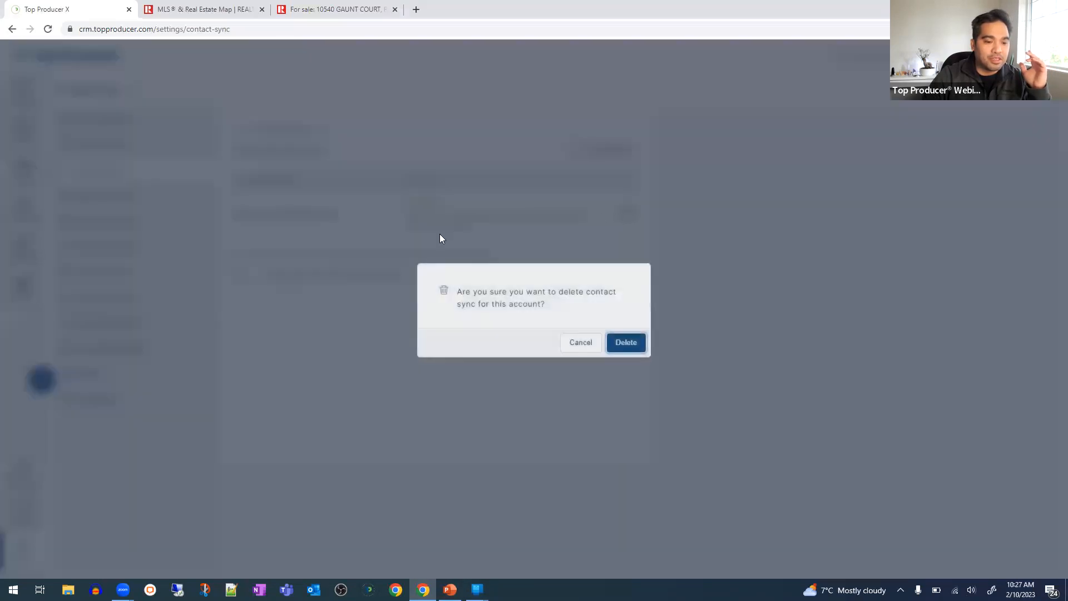
click(627, 341)
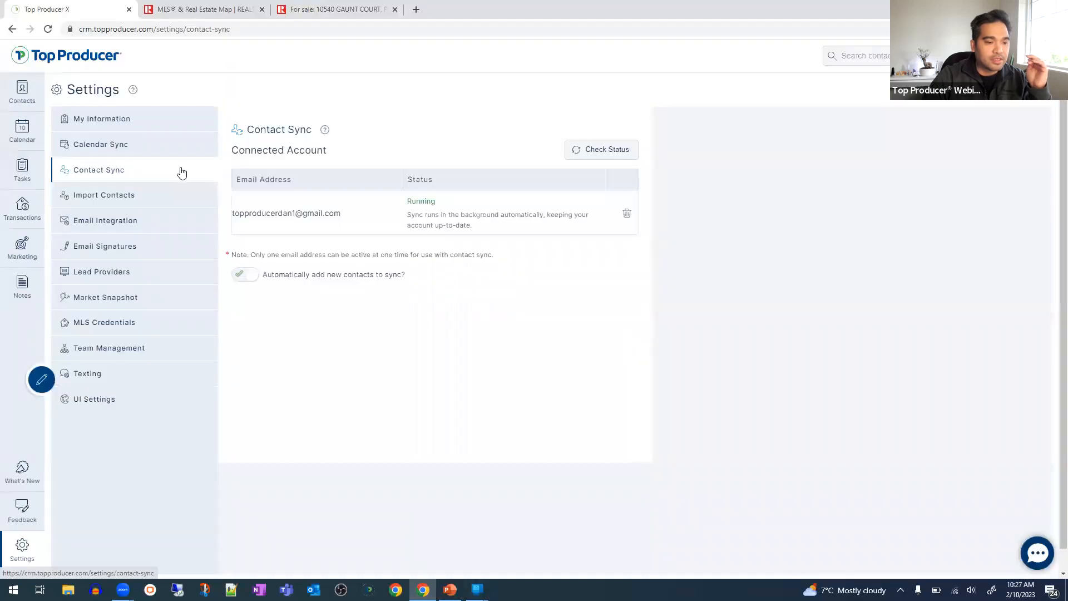
click(167, 152)
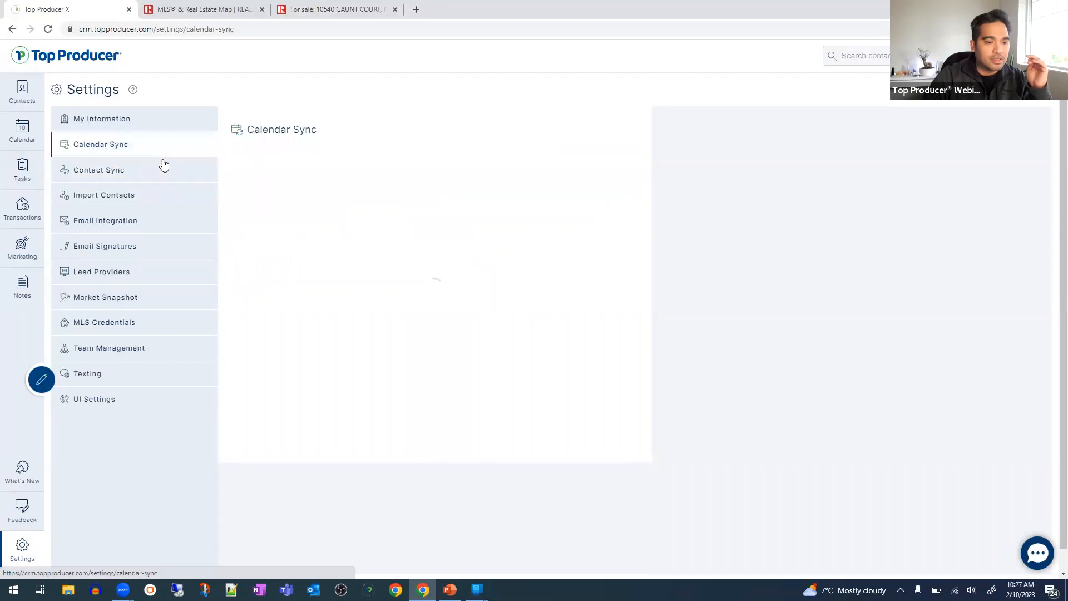
click(101, 177)
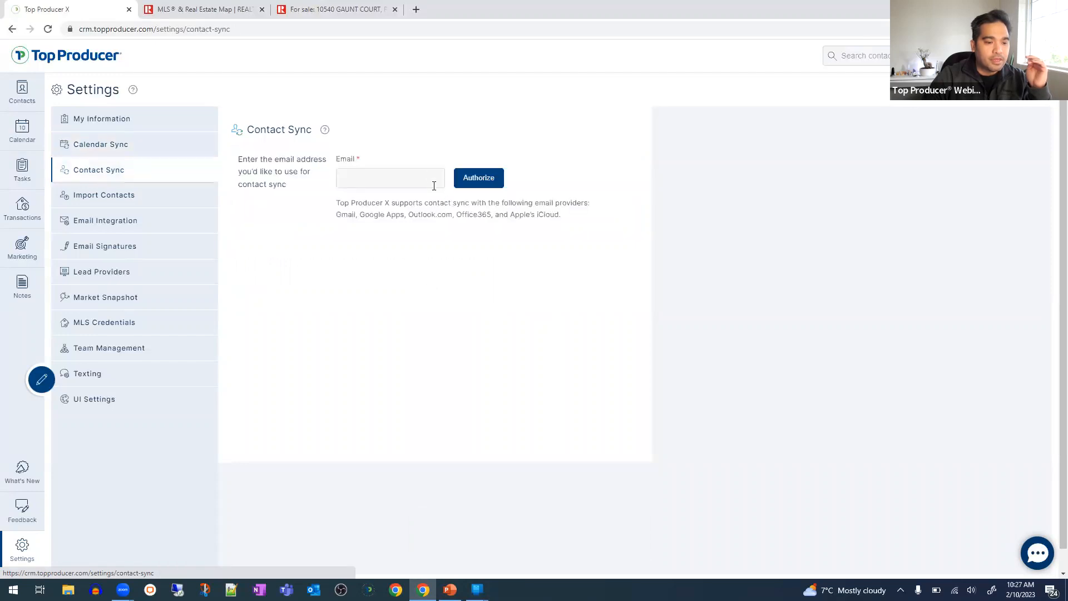
- Leave the contact sync email field and open Import Contacts, listing two 99-contact CSV imports
click(413, 181)
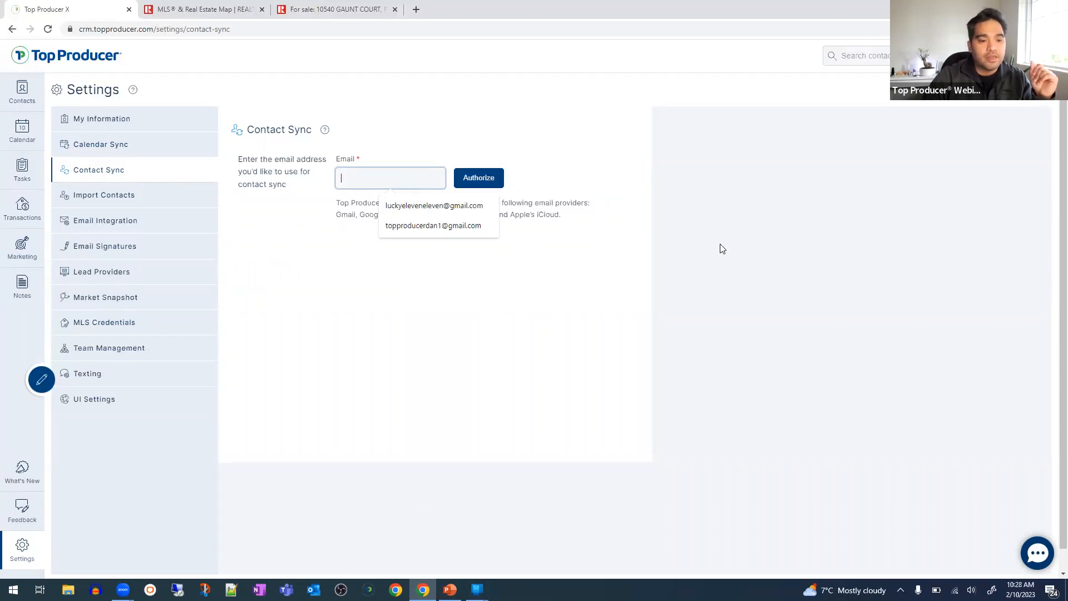
click(579, 242)
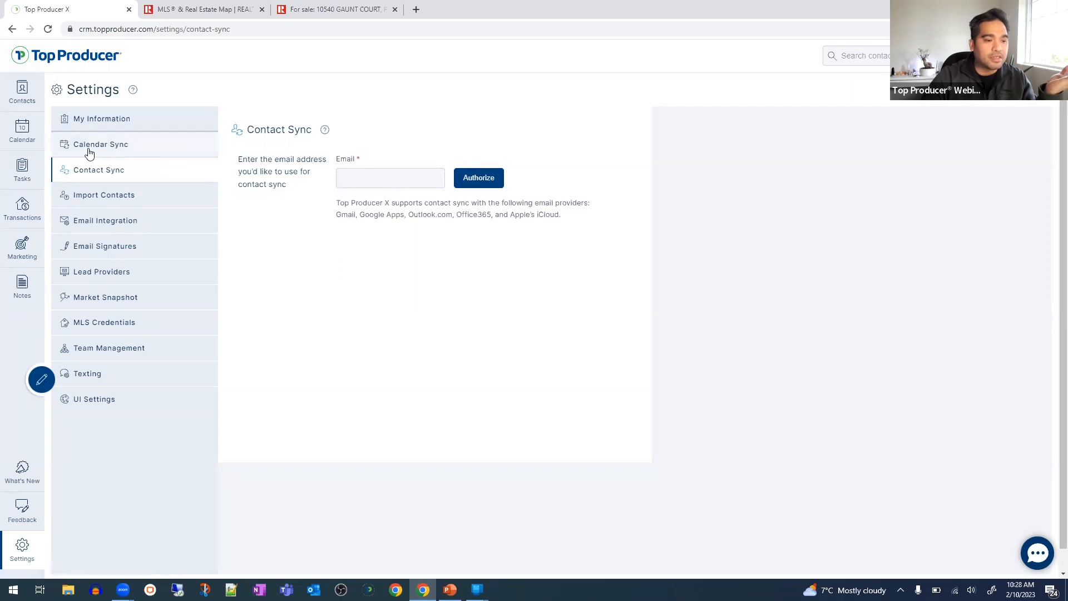
click(136, 149)
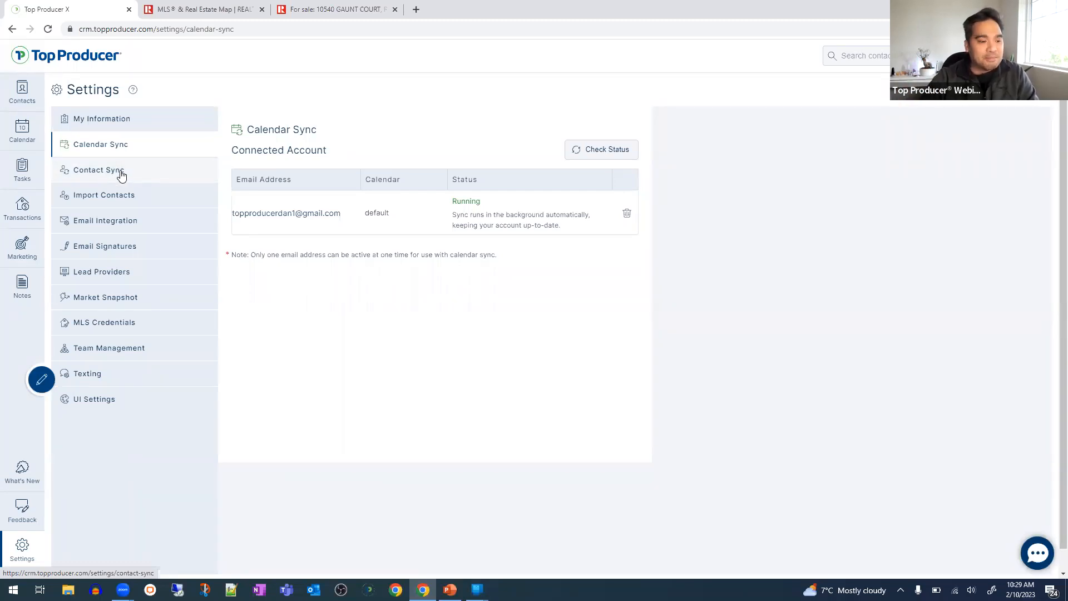
click(136, 199)
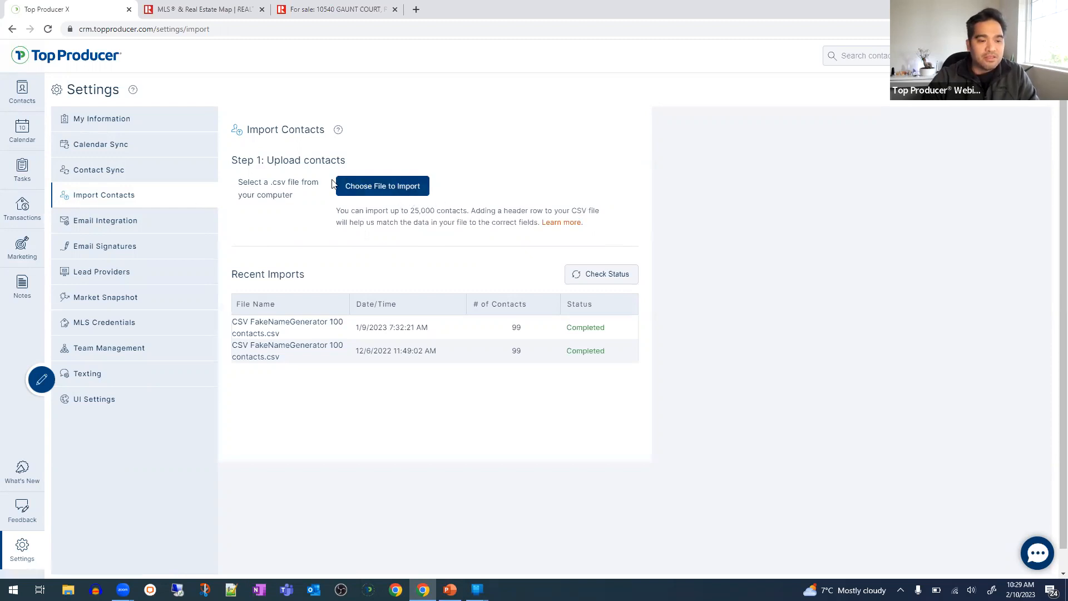
- Upload the FakeNameGenerator contacts CSV from Downloads, found by searching 'fake'
click(365, 193)
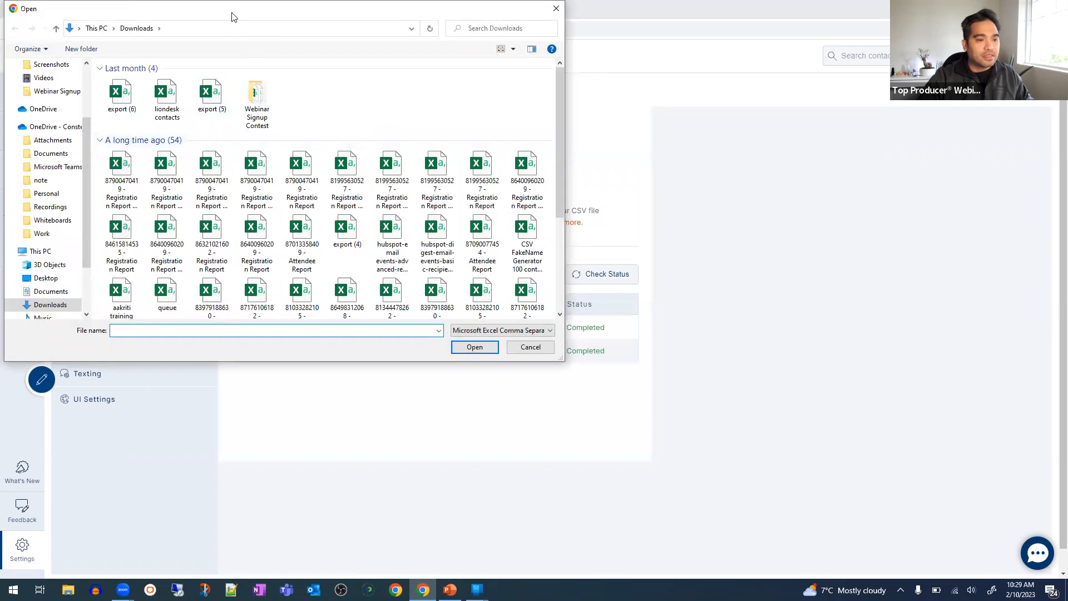
key(shift+Tab)
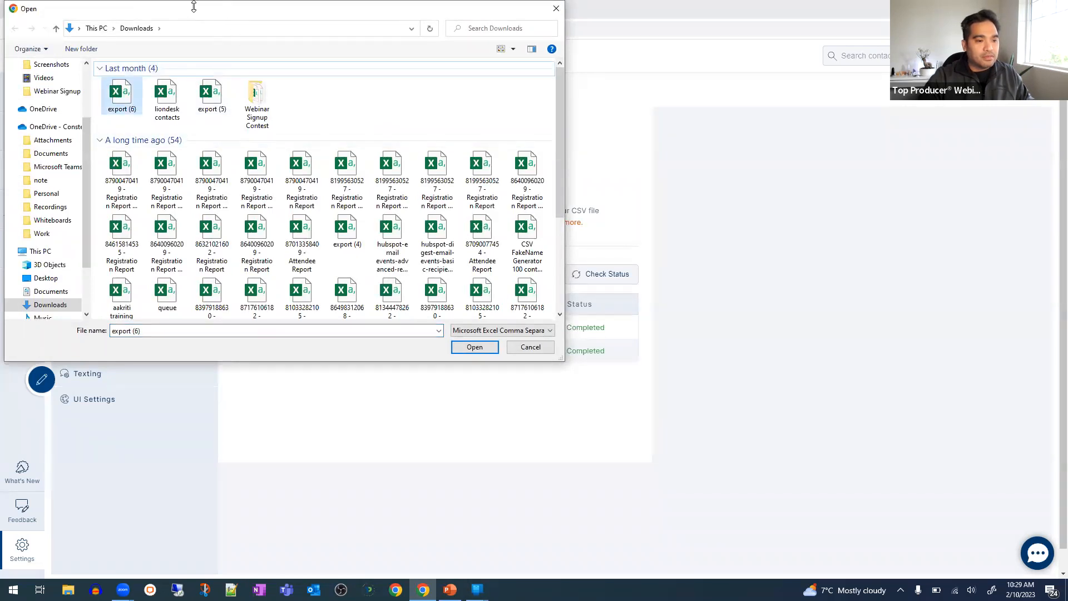
drag(196, 10, 221, 141)
click(537, 159)
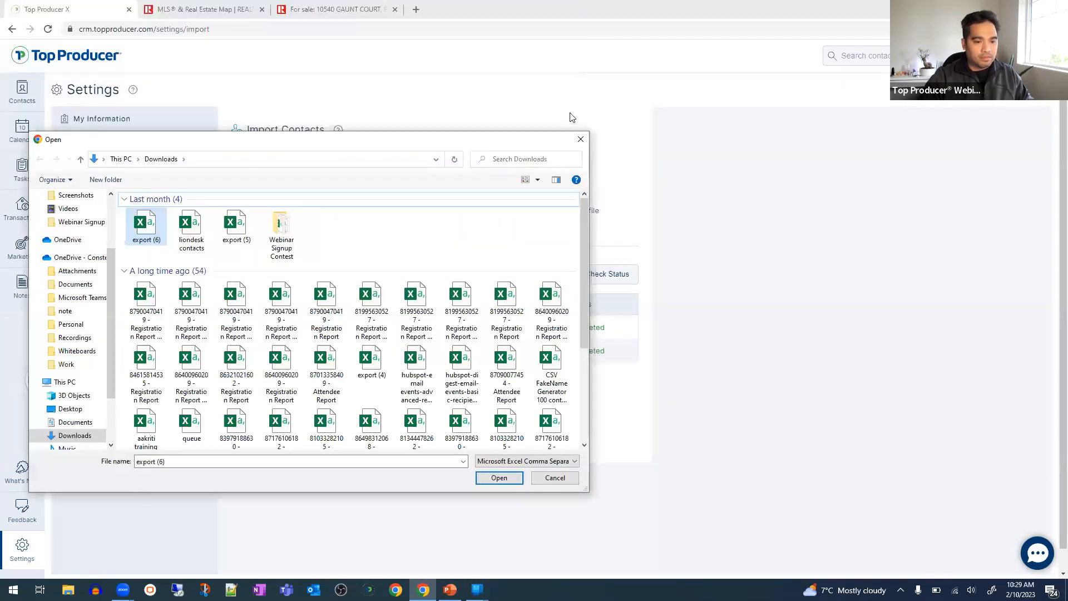
text(fake)
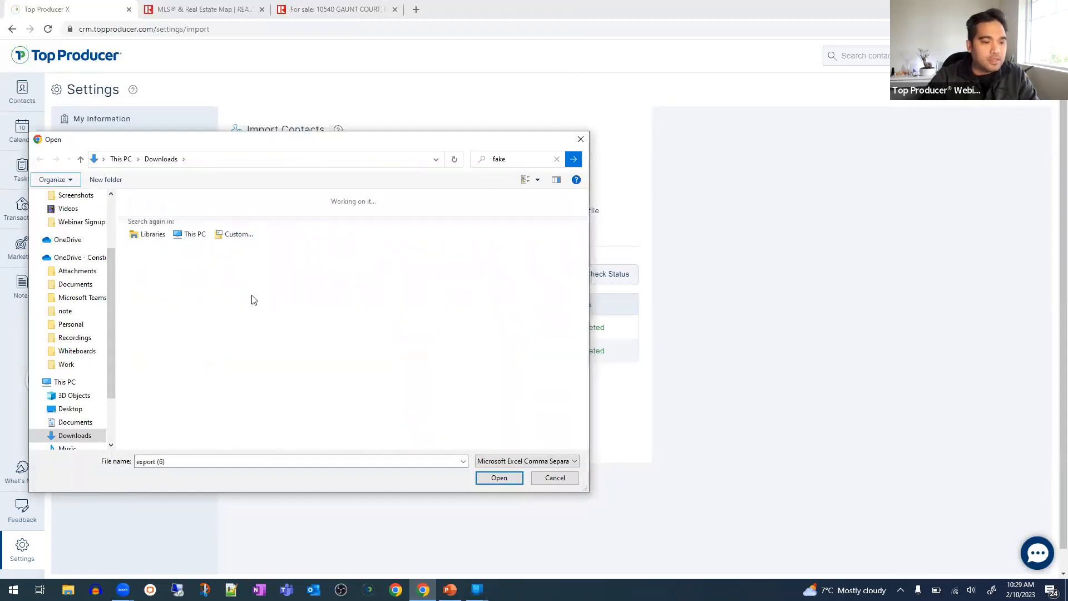
double_click(232, 215)
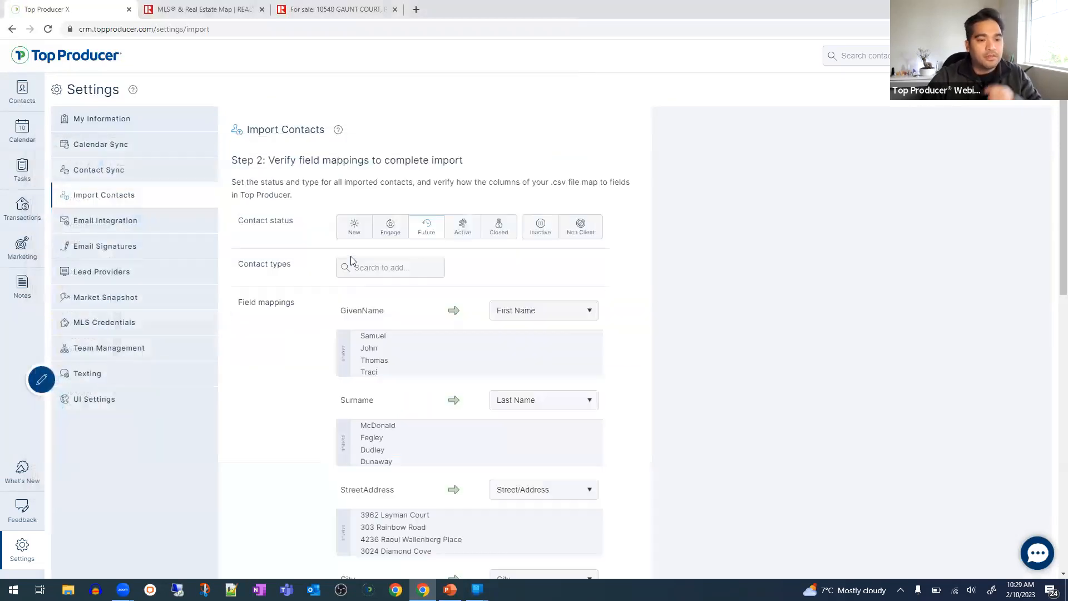
scroll(489, 269, down, 2)
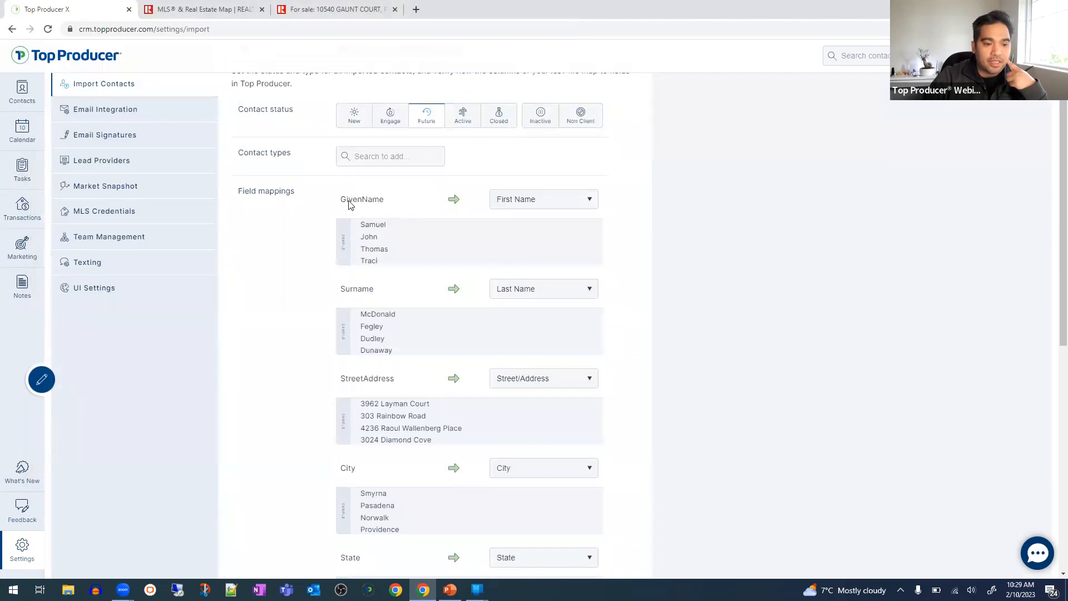
drag(343, 200, 404, 205)
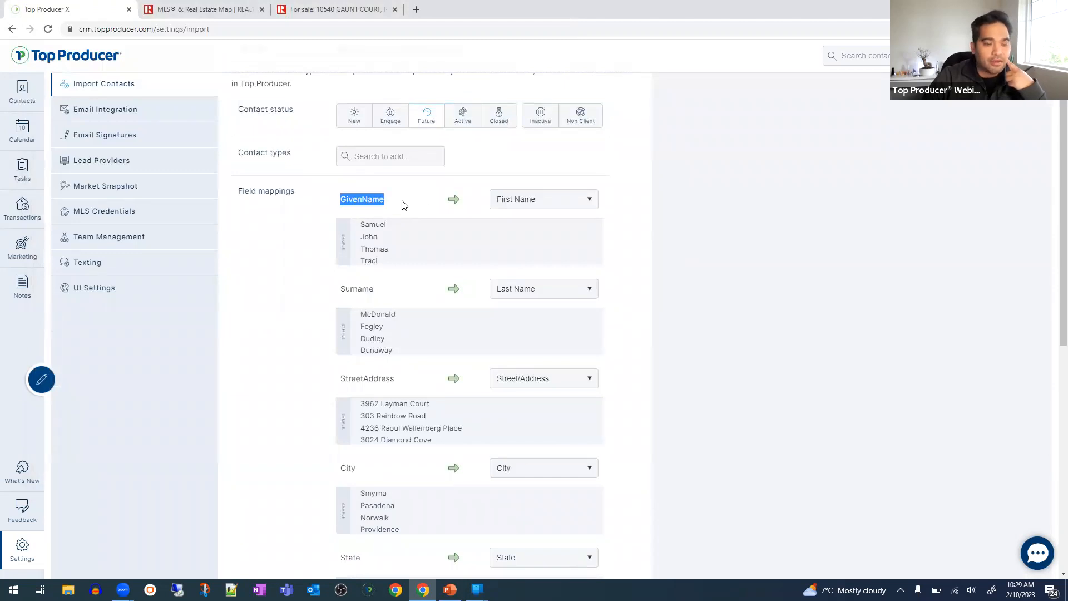
click(404, 206)
double_click(351, 204)
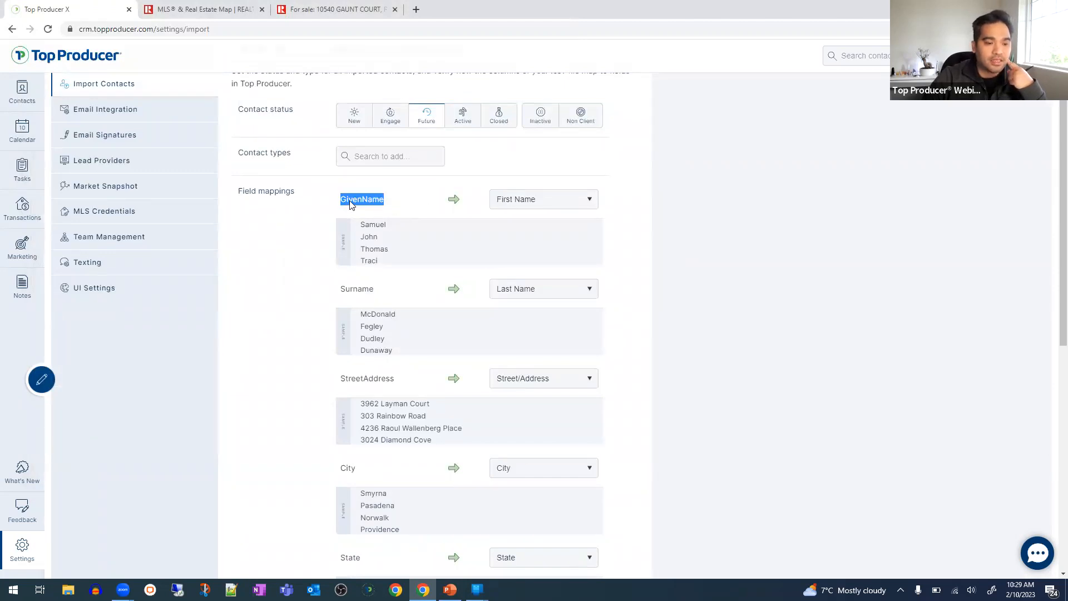
drag(359, 223, 397, 270)
click(397, 269)
double_click(362, 204)
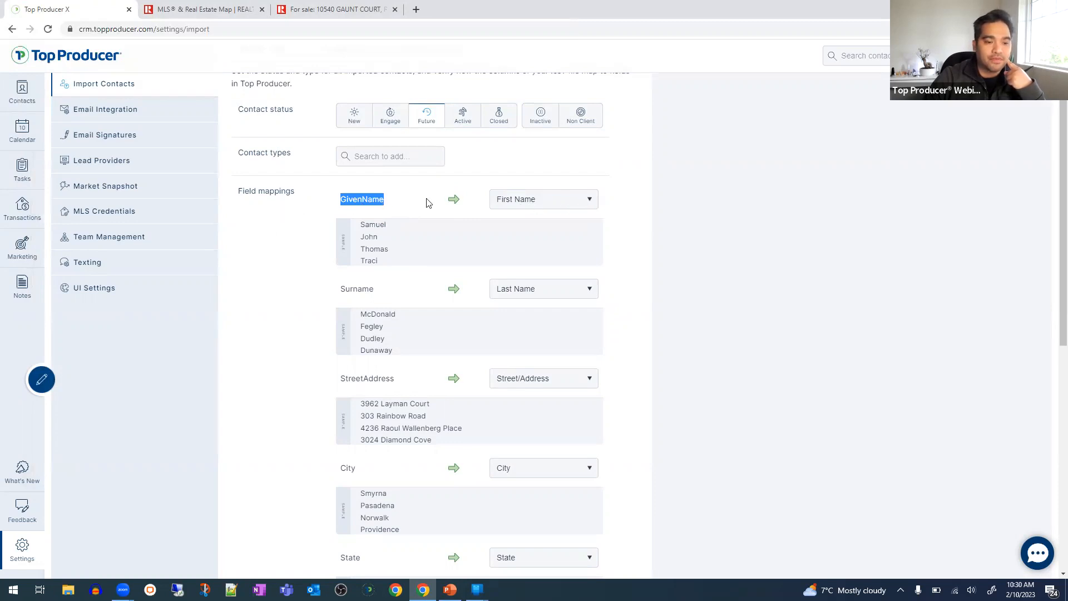
click(526, 205)
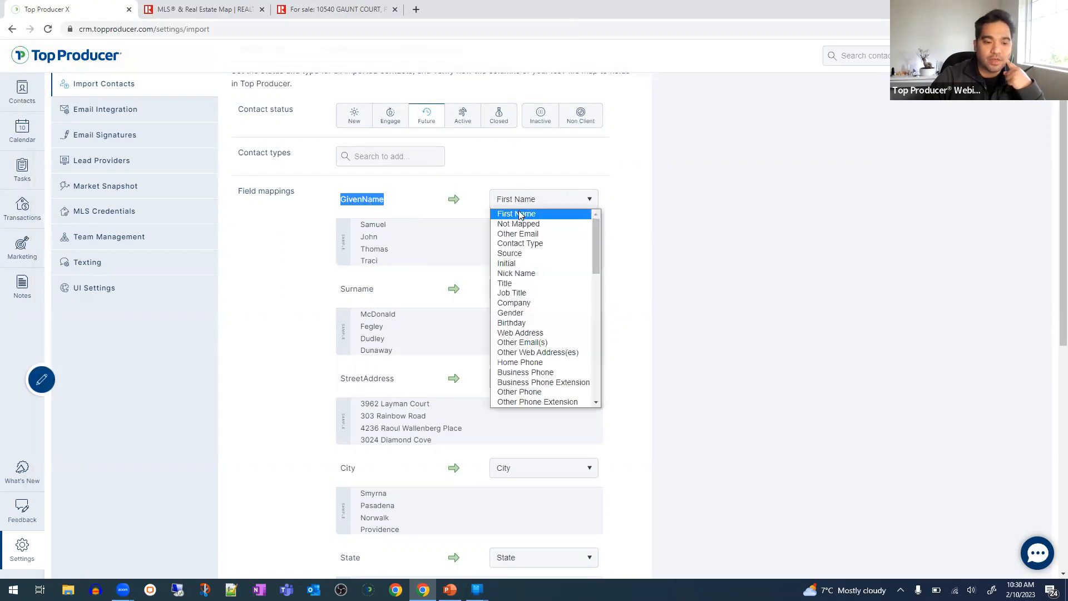
click(406, 212)
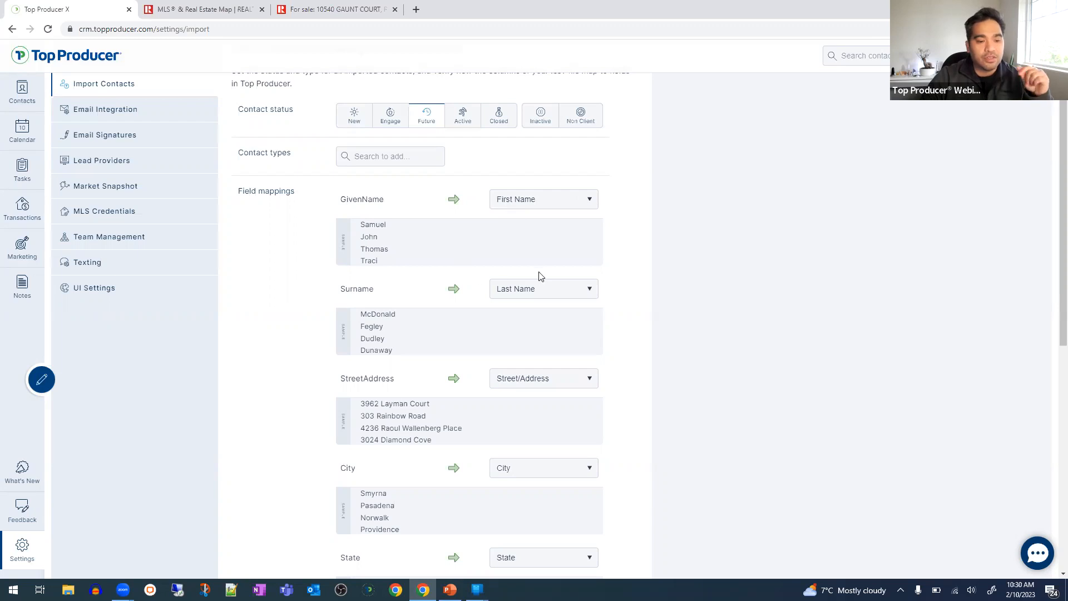
drag(358, 289, 432, 286)
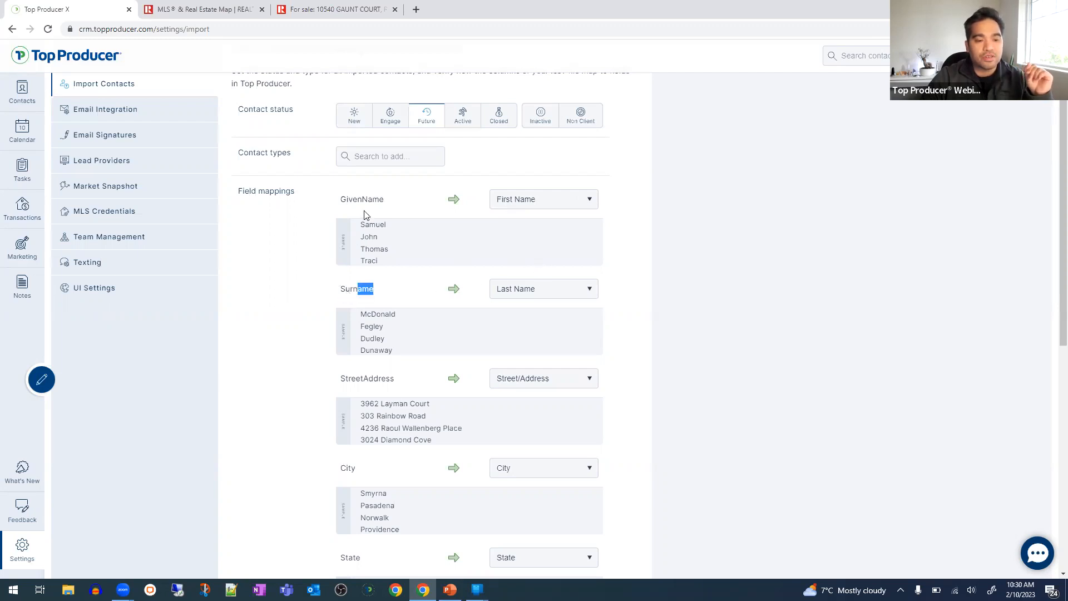
double_click(369, 237)
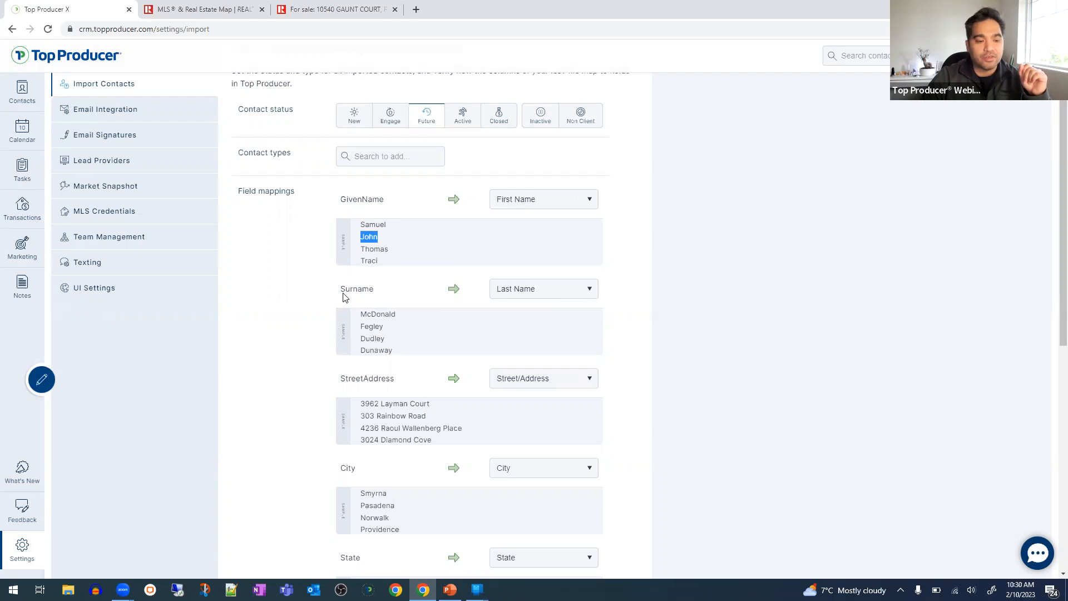
drag(346, 293, 375, 291)
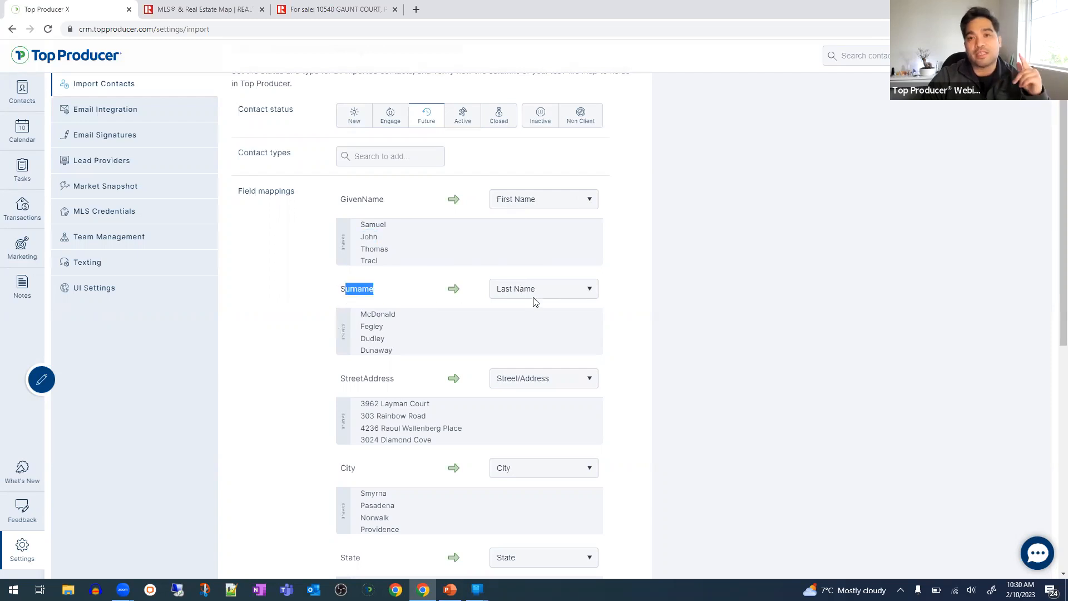
click(535, 293)
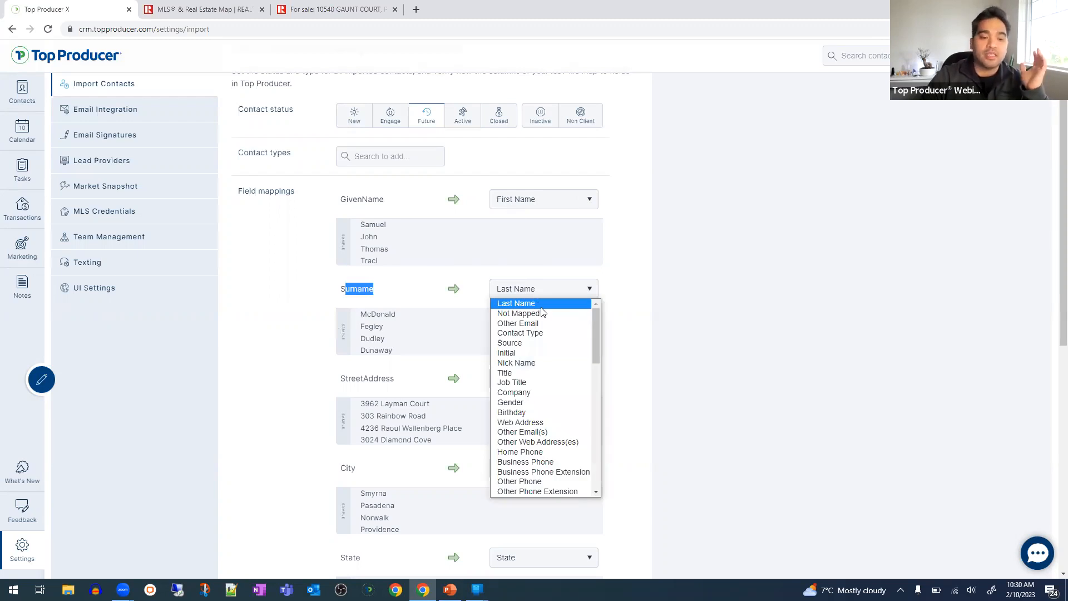
click(407, 341)
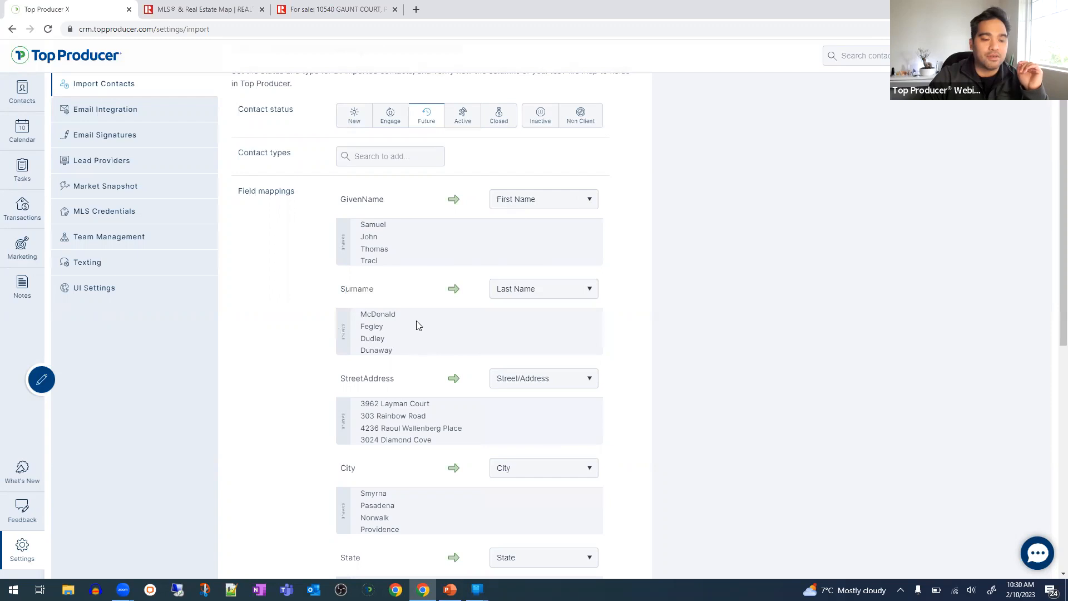
scroll(418, 324, down, 2)
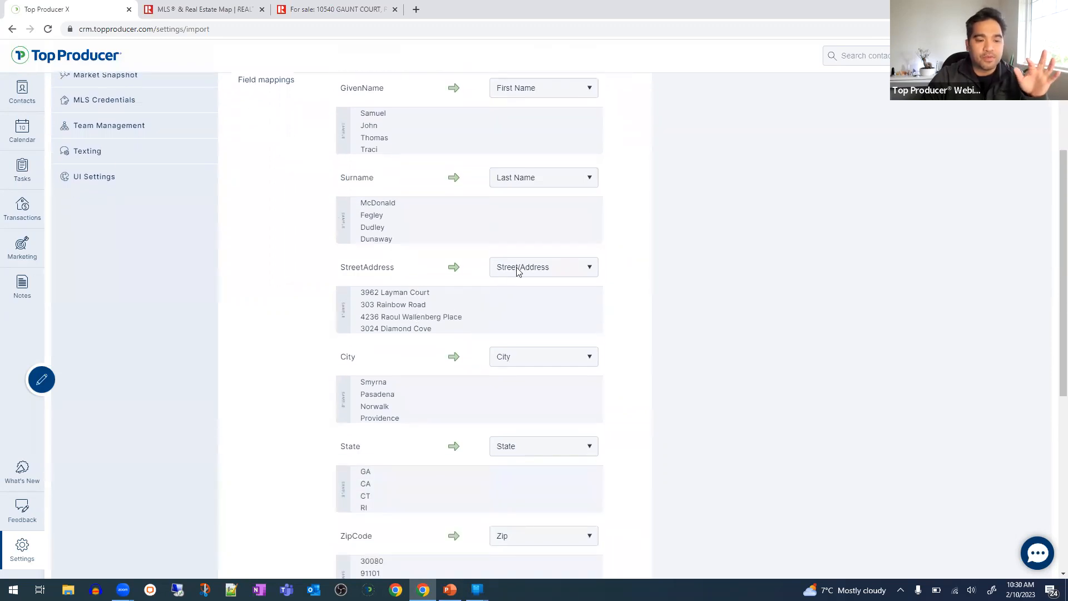
- Review the StreetAddress mapping choices, leaving it unchanged, and scroll down to TelephoneNumber
drag(351, 267, 510, 270)
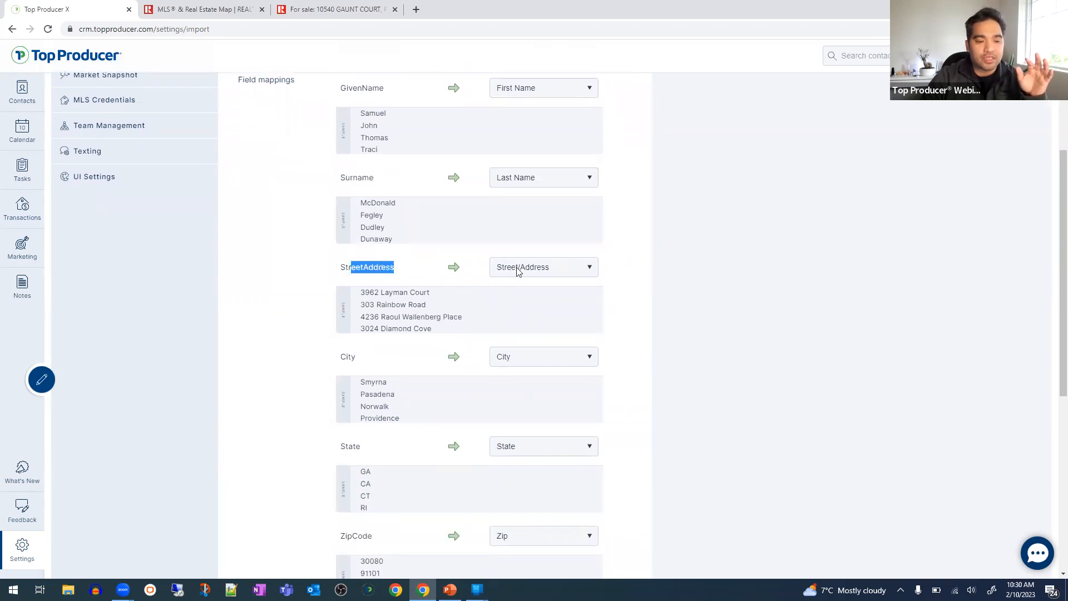
click(516, 271)
click(432, 356)
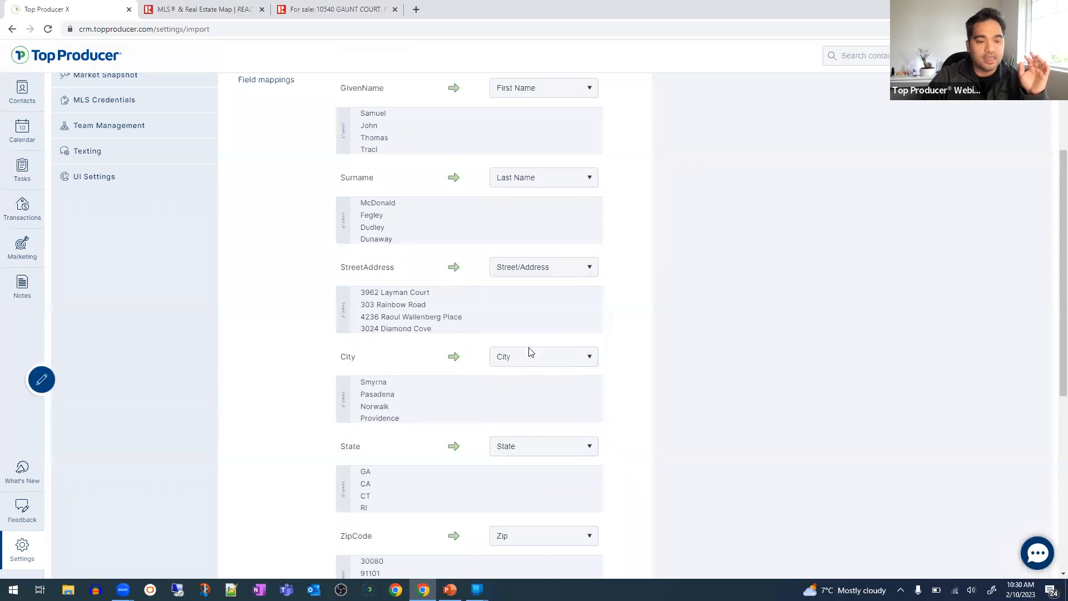
scroll(503, 380, down, 6)
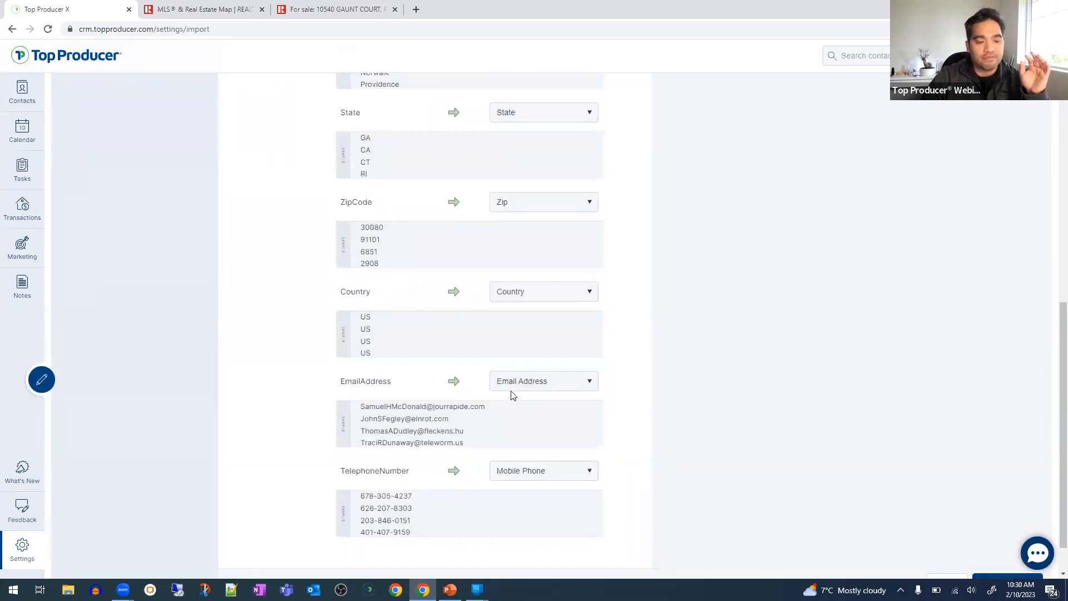
scroll(510, 387, down, 1)
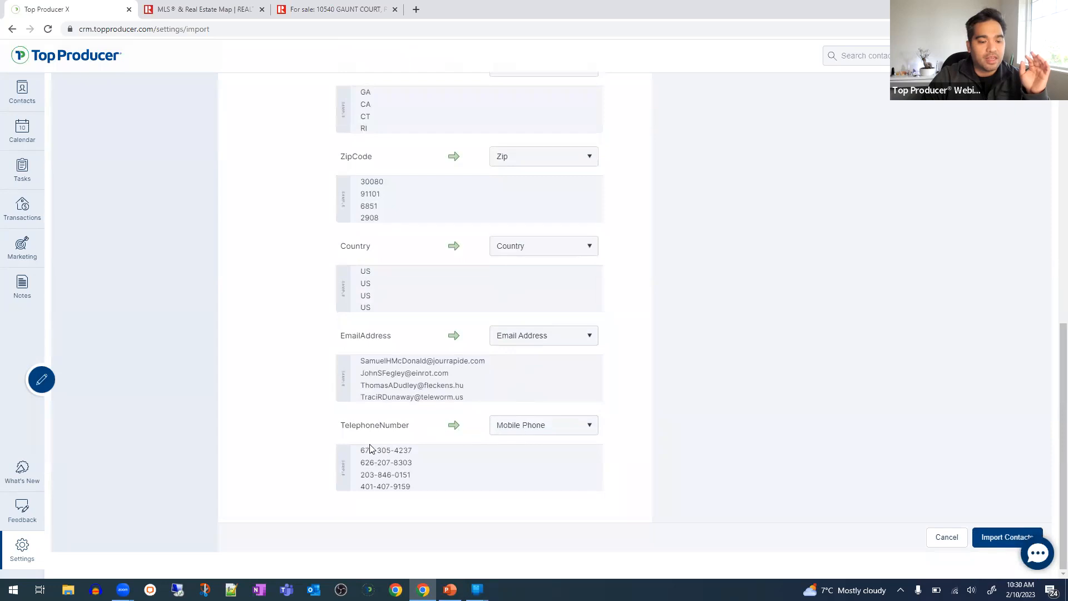
- Try mapping TelephoneNumber to Home Phone, then to Not Mapped
drag(354, 425, 427, 421)
click(485, 425)
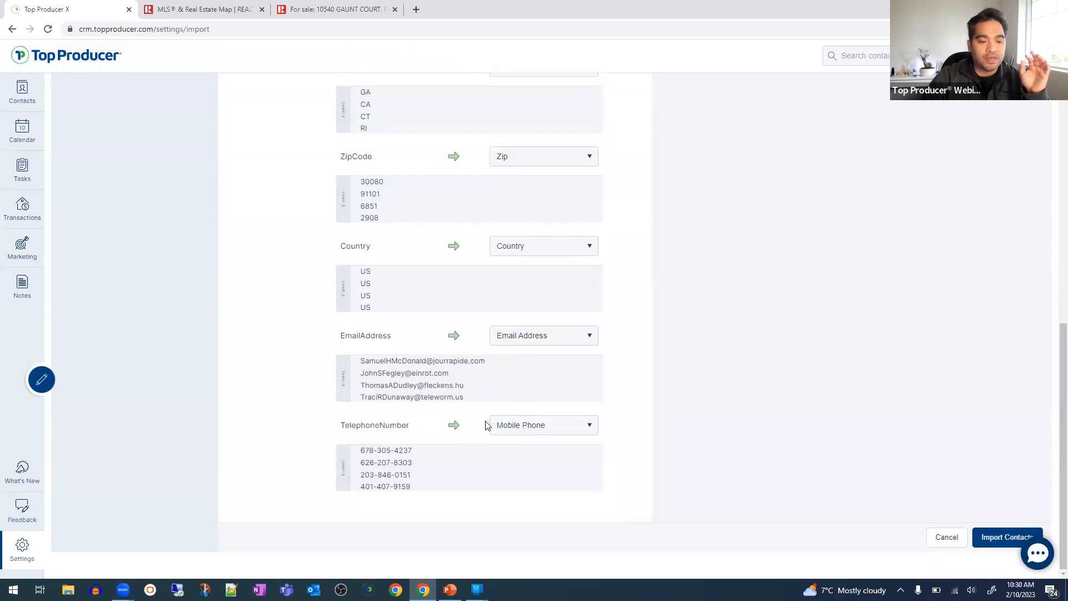
click(529, 428)
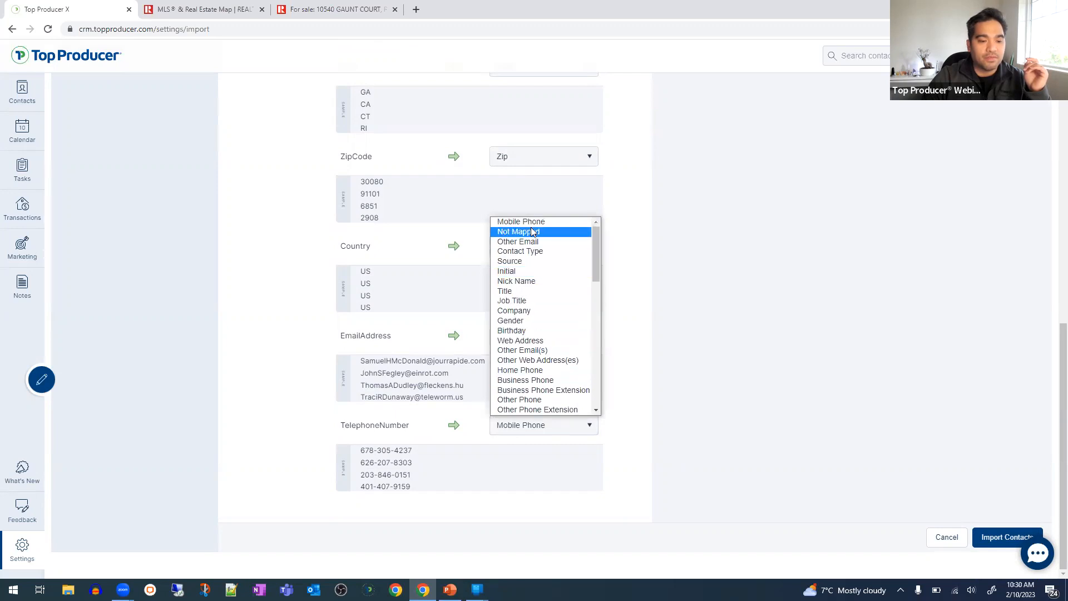
click(537, 370)
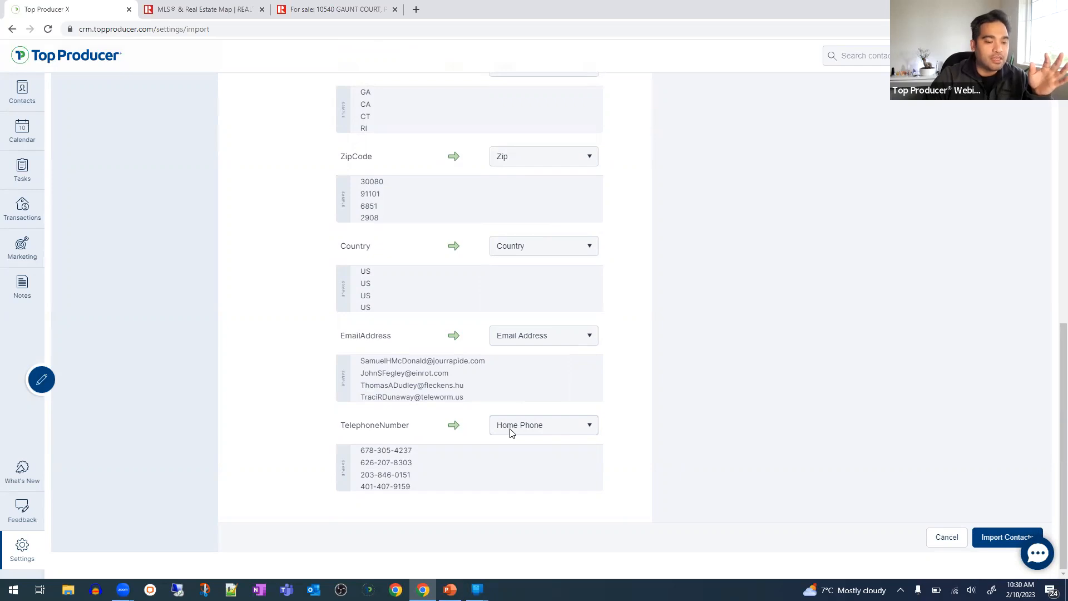
double_click(372, 425)
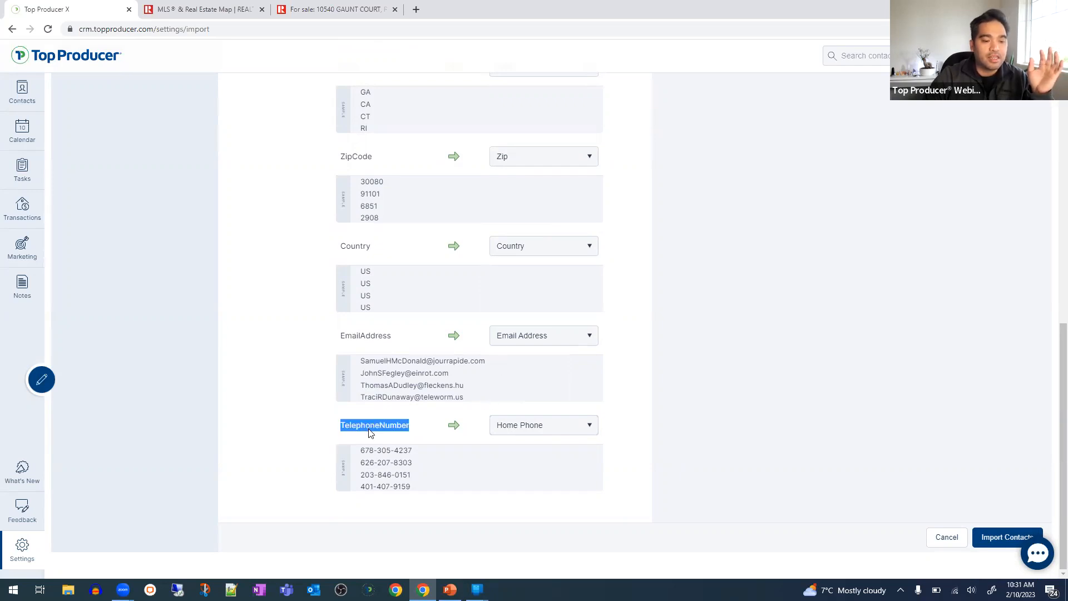
click(566, 434)
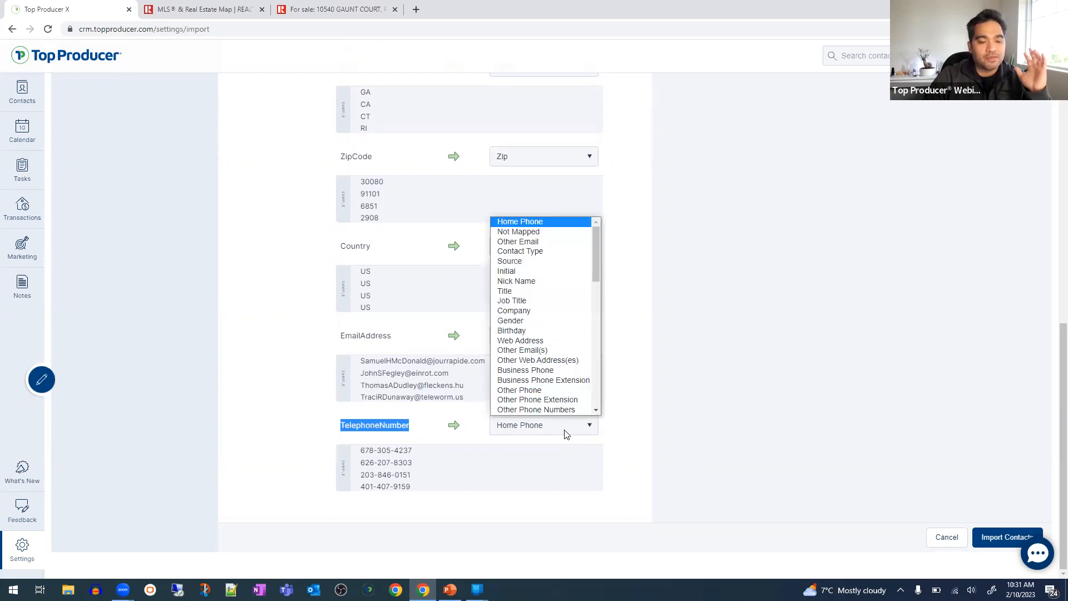
click(534, 233)
drag(344, 427, 455, 426)
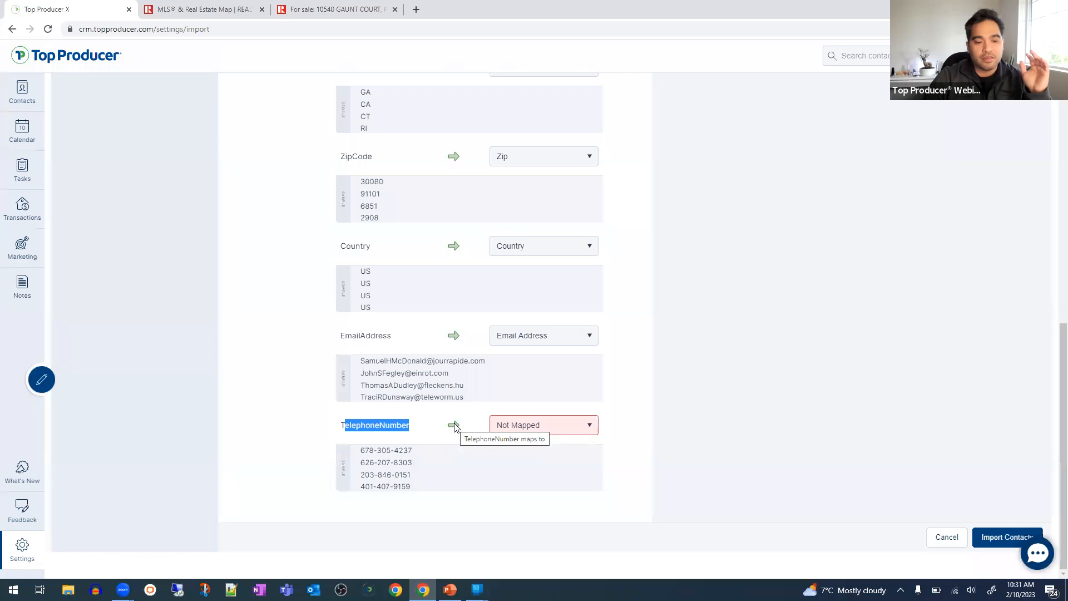
click(454, 427)
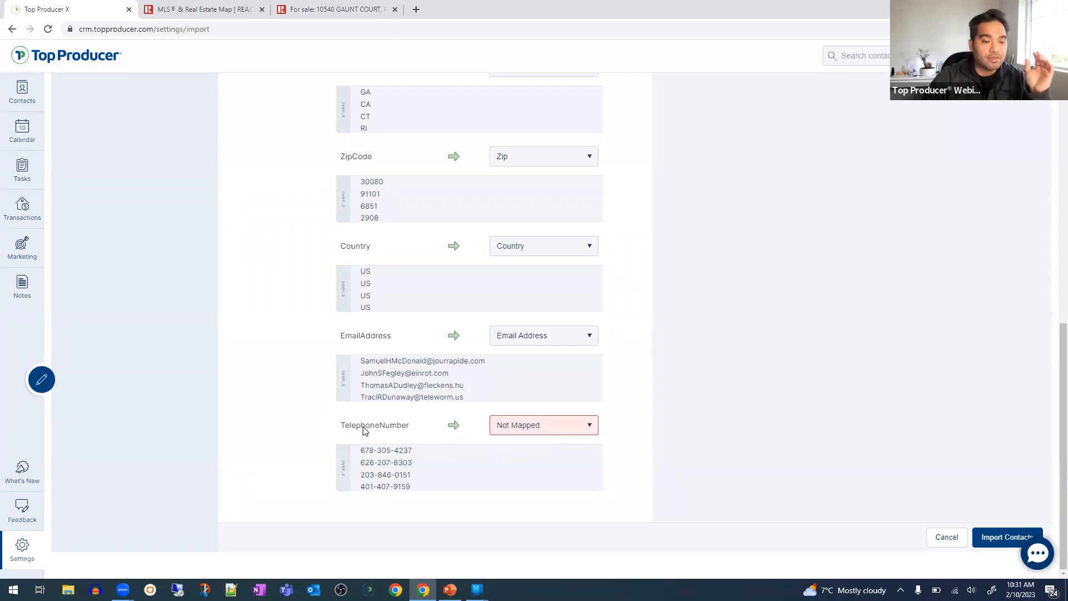
click(523, 428)
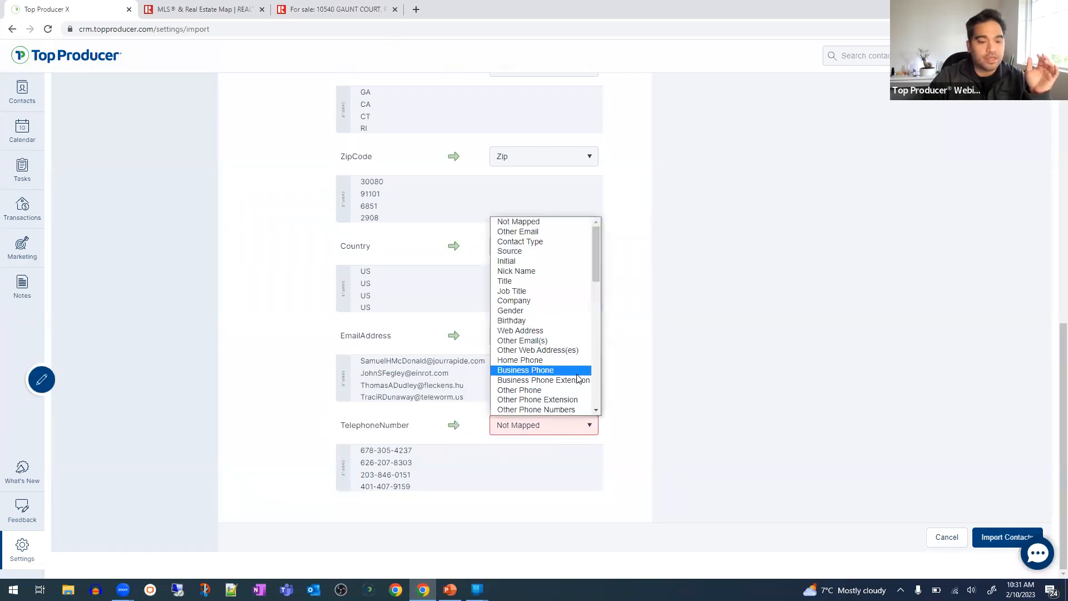
scroll(566, 379, down, 8)
scroll(564, 378, up, 6)
click(390, 427)
- Map TelephoneNumber to Add to Contact Notes and keep that choice
double_click(386, 425)
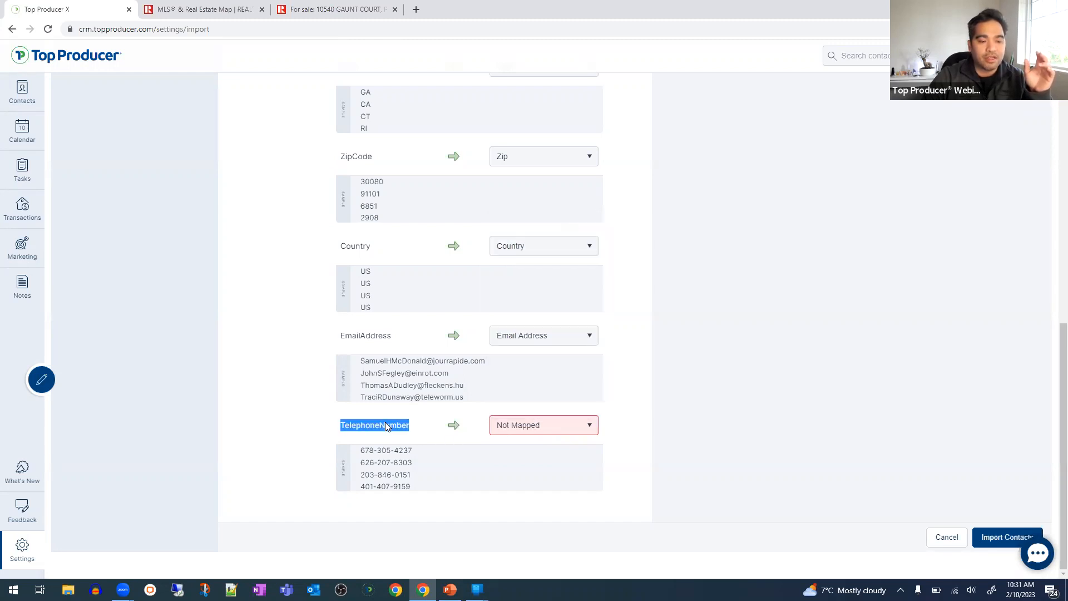
click(590, 427)
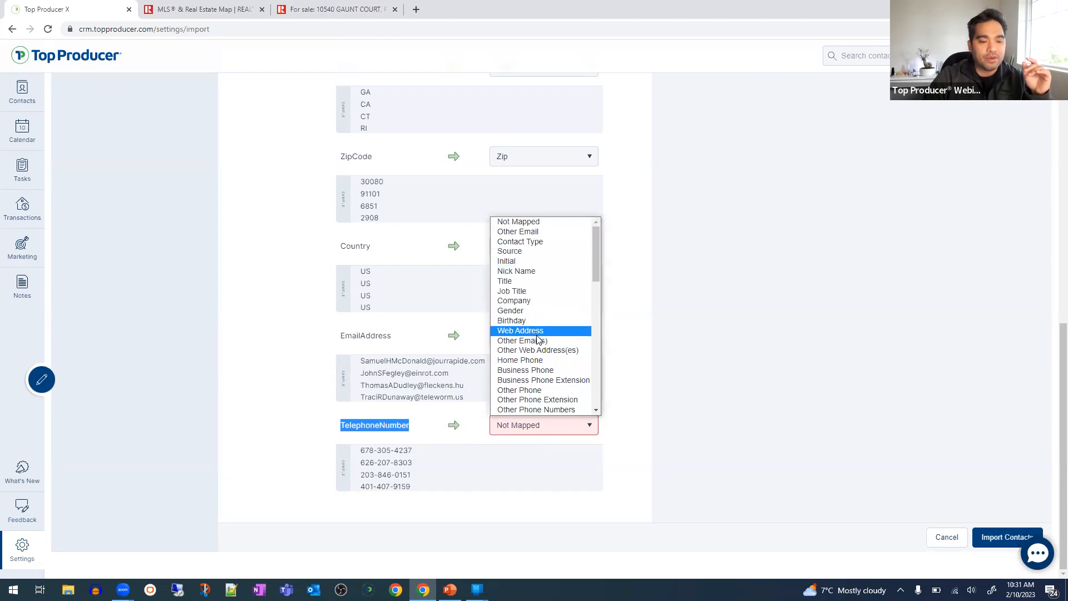
scroll(539, 339, down, 4)
scroll(537, 340, up, 3)
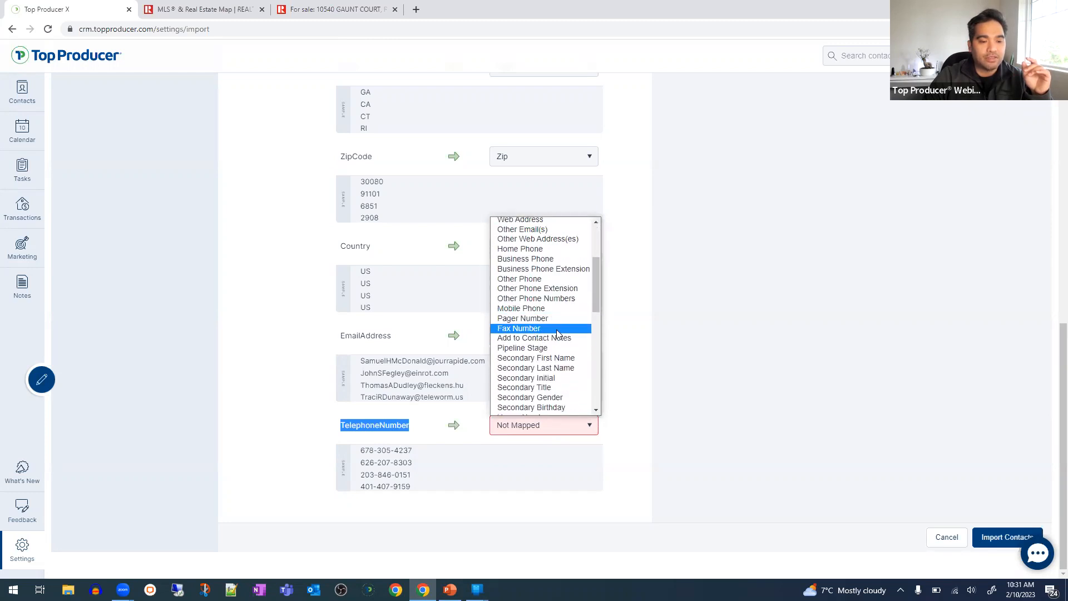
click(537, 337)
click(529, 442)
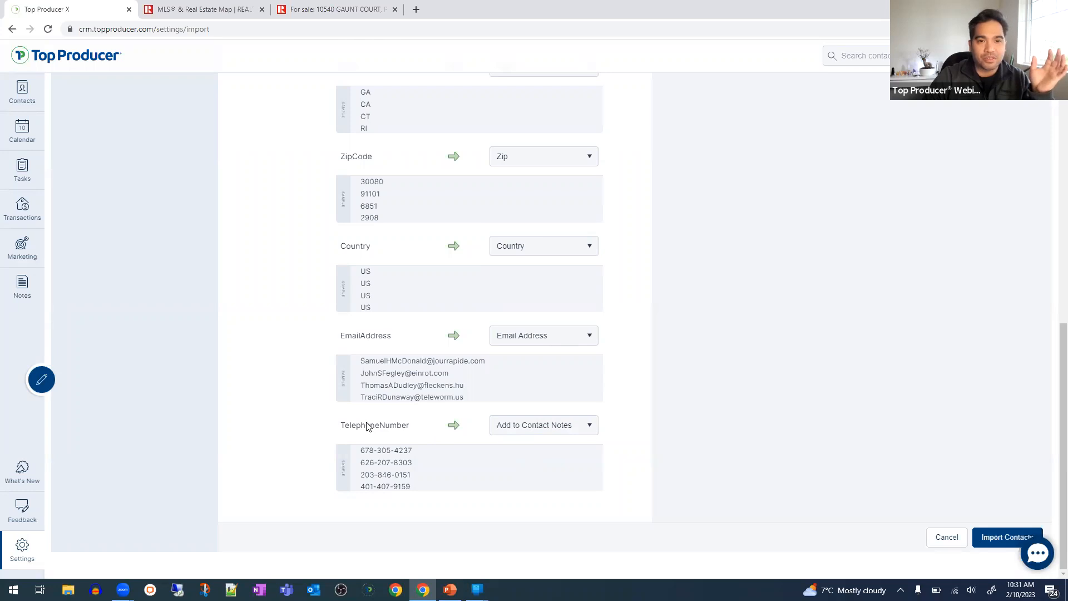
click(537, 431)
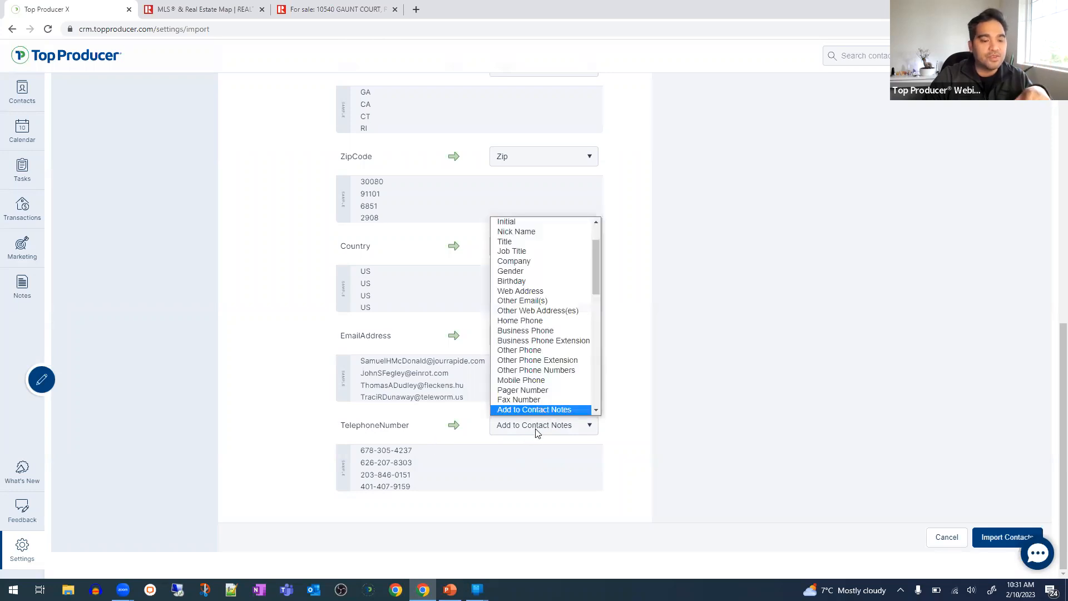
click(406, 427)
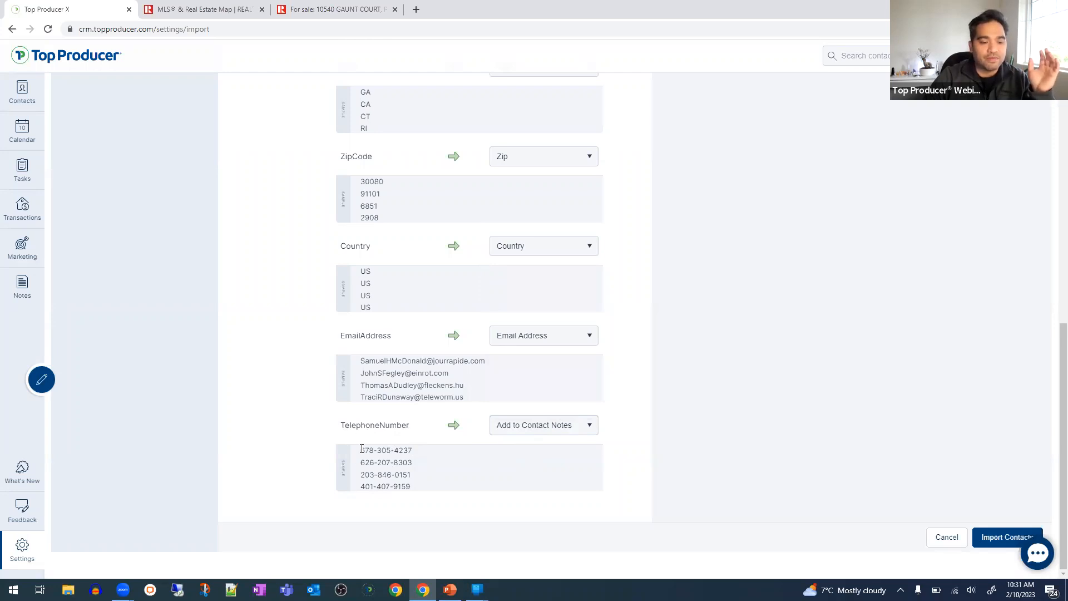
- Review the sample phone numbers, then go to the Email Integration settings
drag(360, 448, 423, 488)
drag(345, 425, 402, 426)
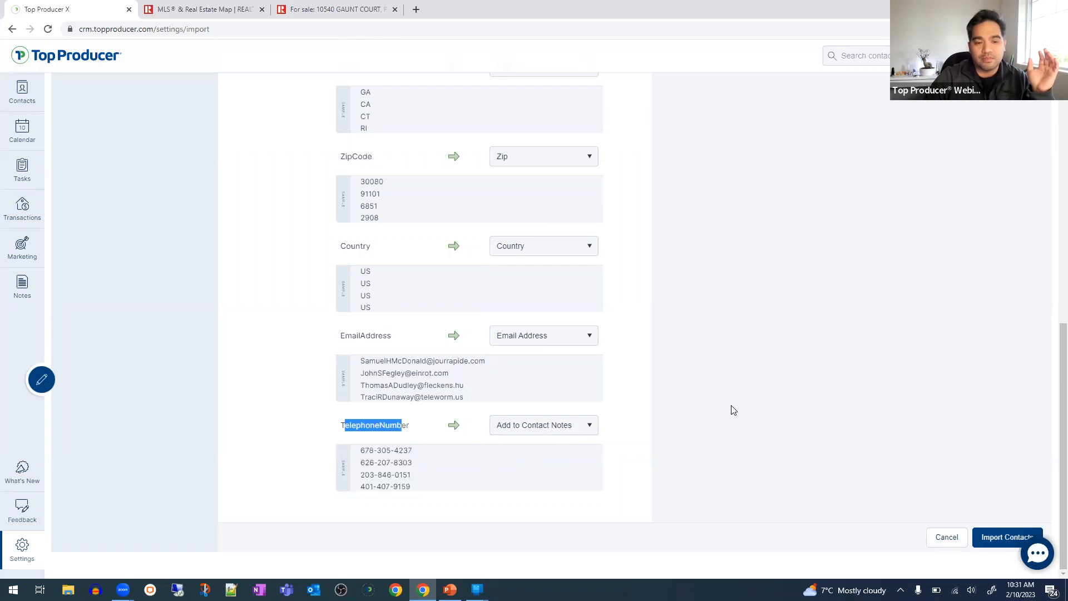
scroll(841, 381, up, 10)
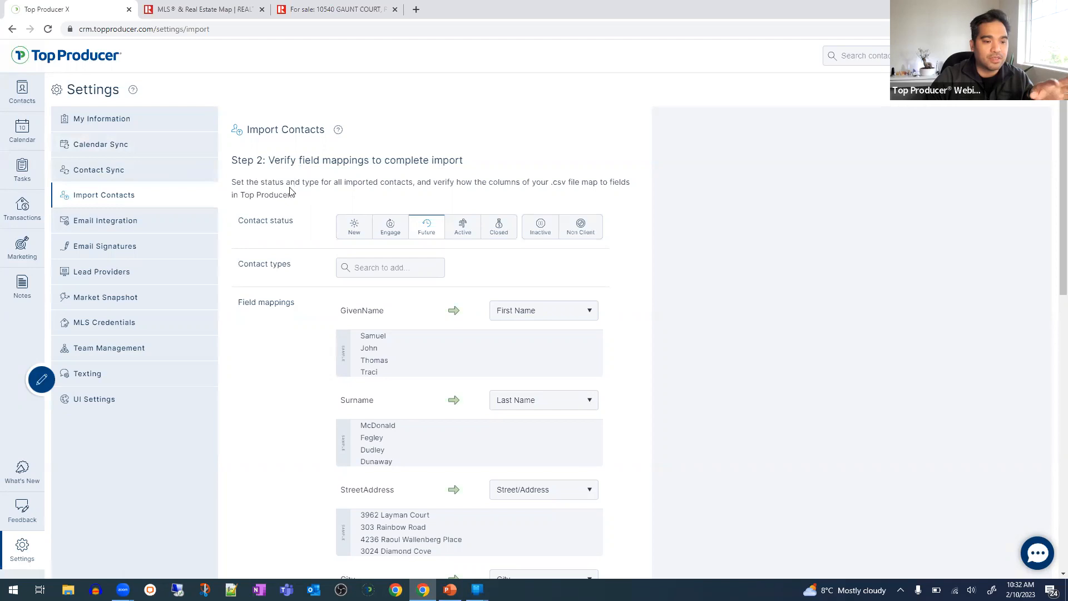
scroll(603, 186, down, 3)
scroll(605, 188, up, 1)
scroll(607, 188, up, 1)
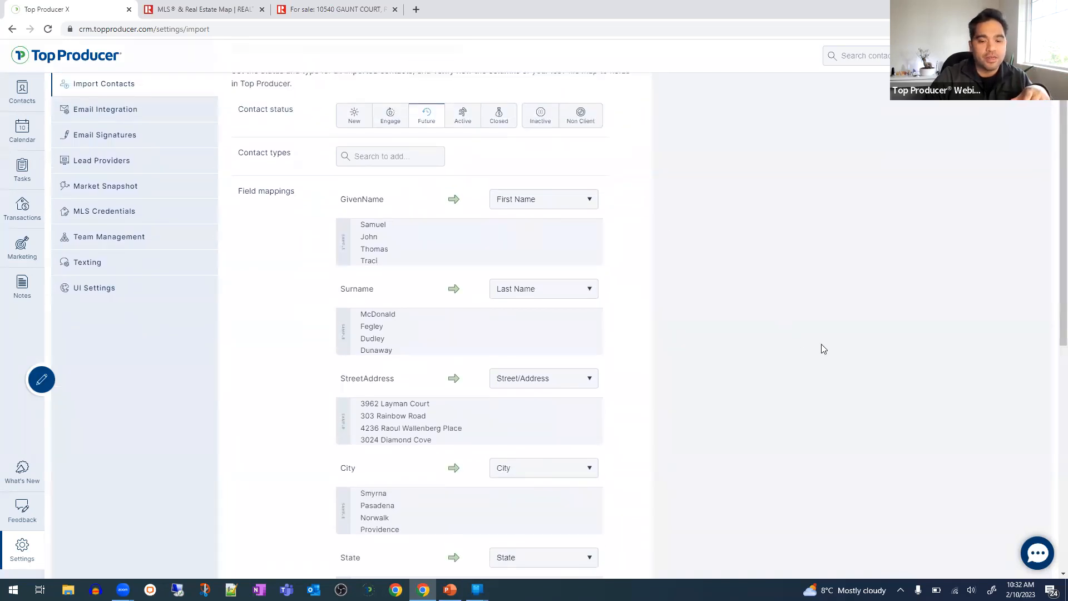
scroll(823, 349, up, 2)
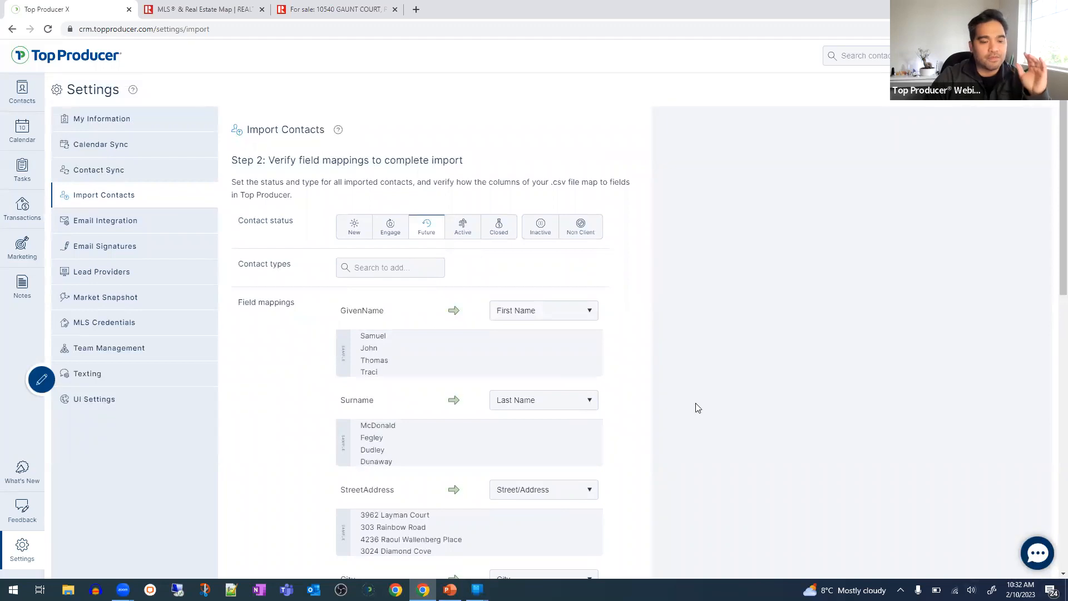
click(140, 232)
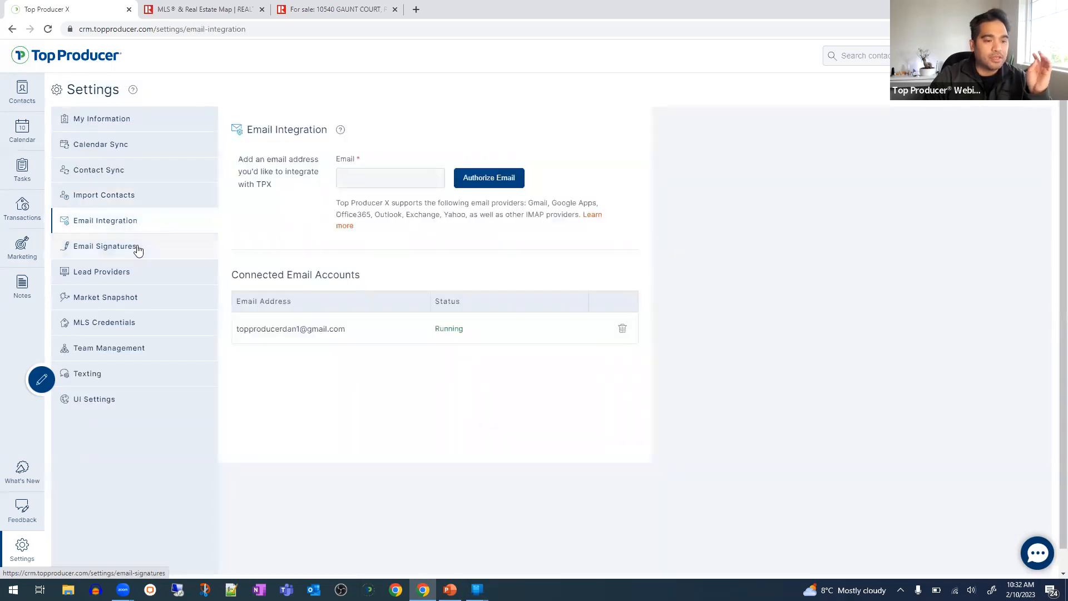
- Open Email Signatures and edit the connected account's signature
click(133, 253)
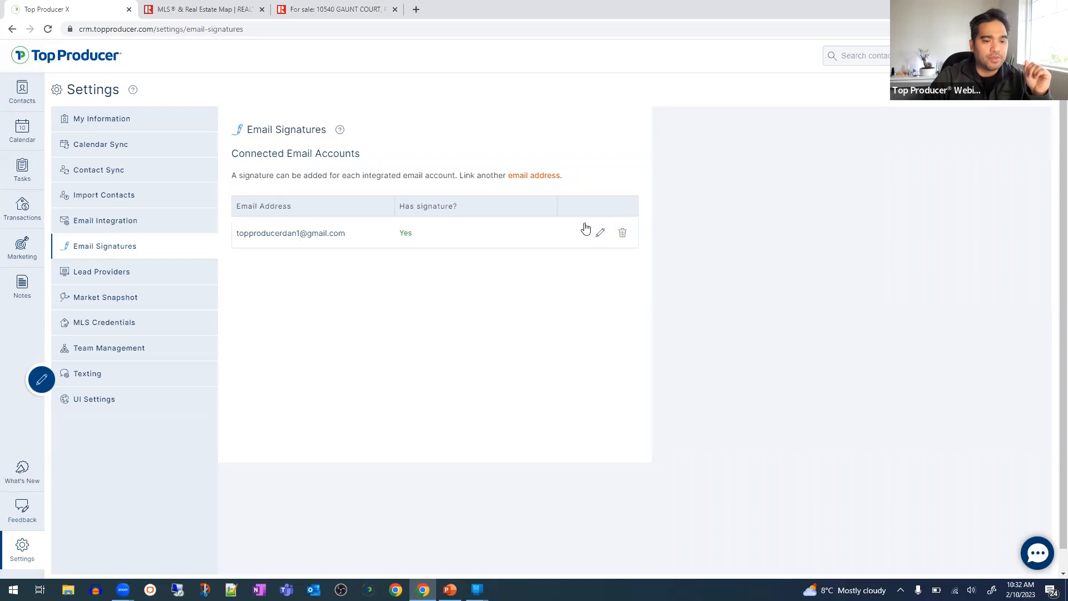
click(598, 236)
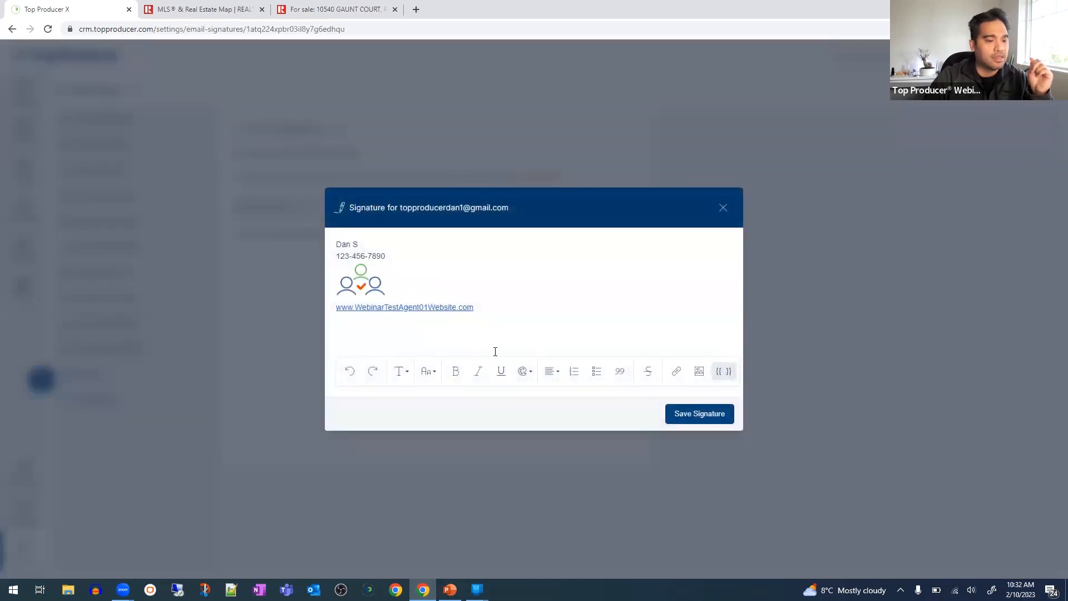
- Clear the old signature and logo, then type the corrected agent name on its own line
click(565, 309)
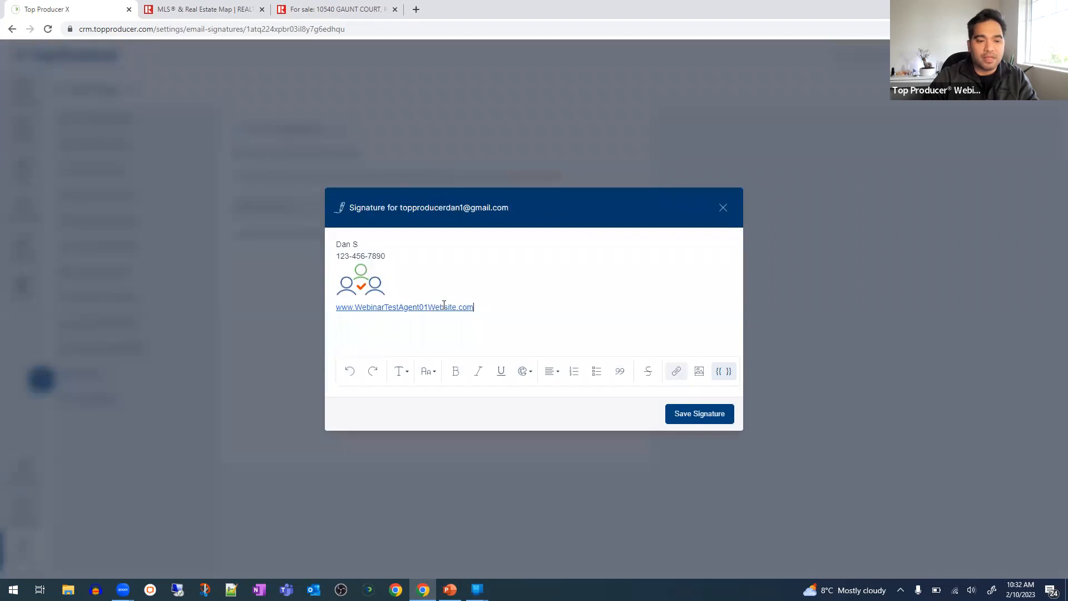
key(BackSpace)
click(361, 281)
key(Delete)
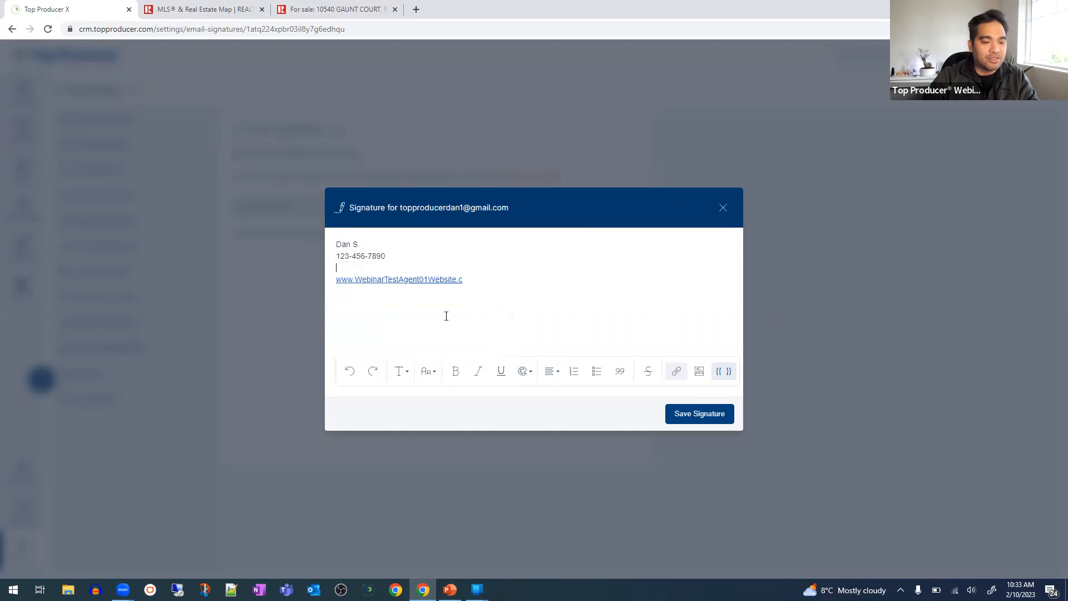
key(ctrl+a)
key(BackSpace)
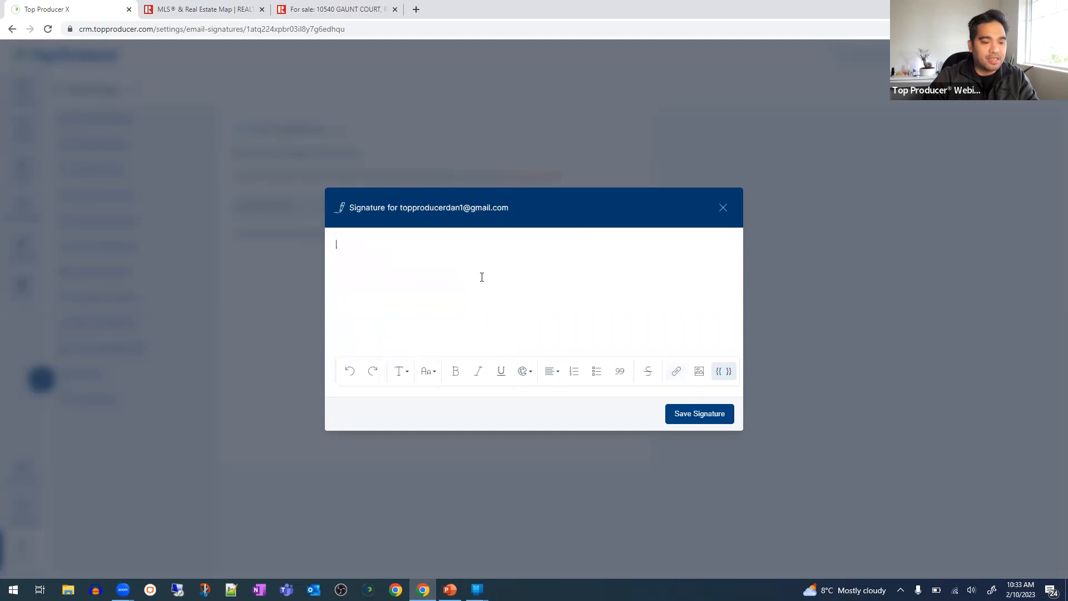
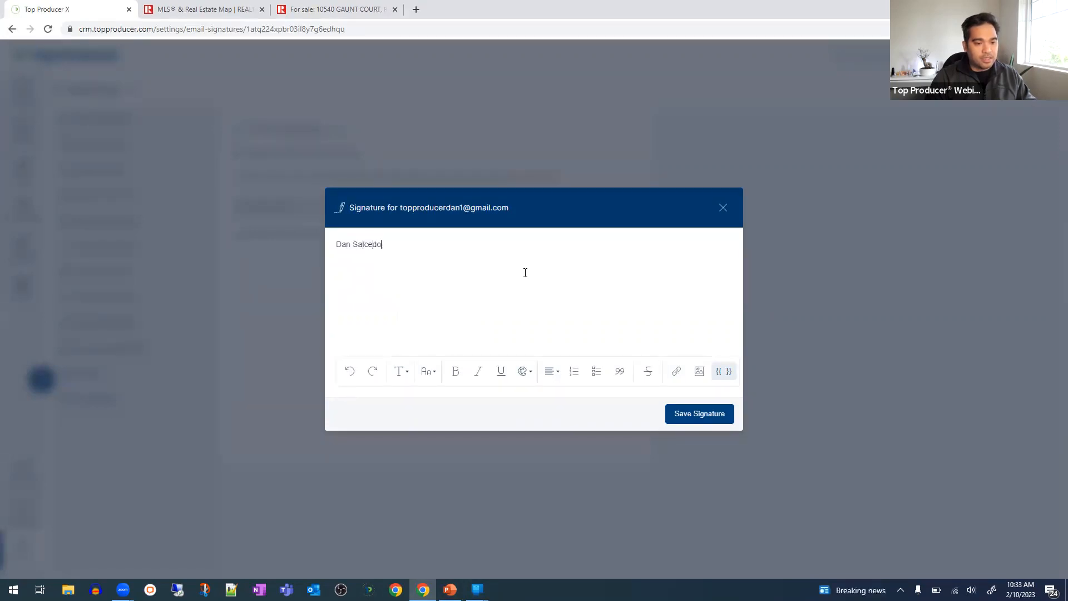
key(Return)
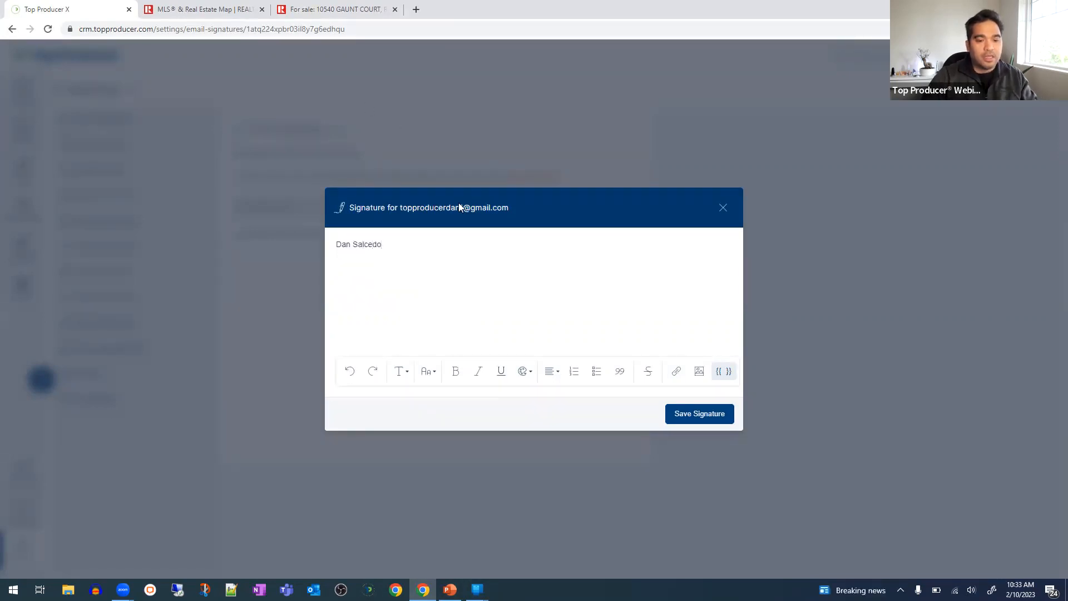
- Insert the Agent website merge field, dismiss the HubSpot popup, and save the signature
click(726, 373)
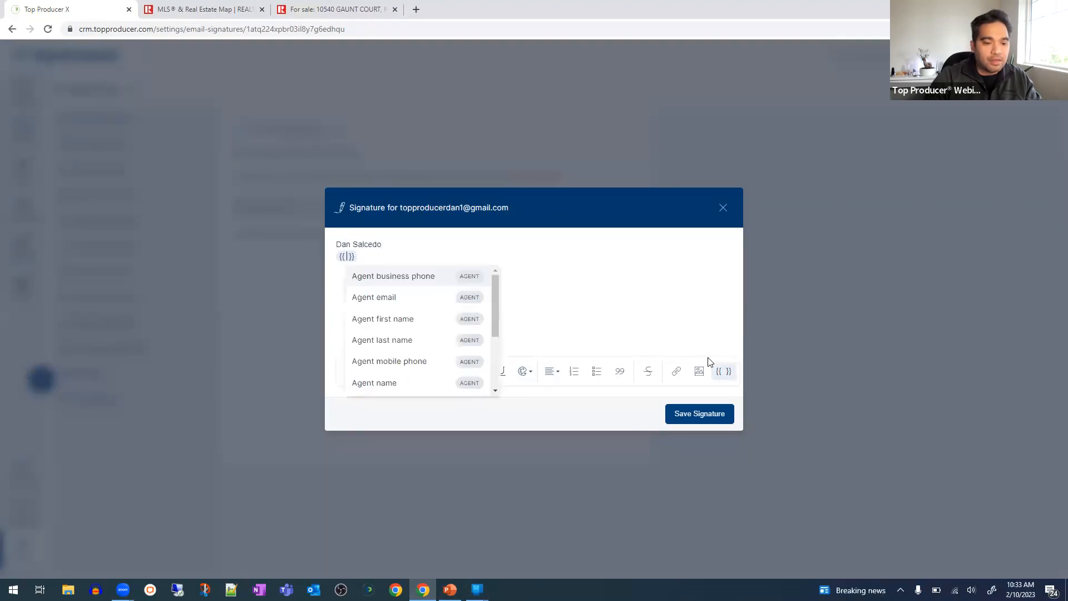
scroll(422, 320, down, 2)
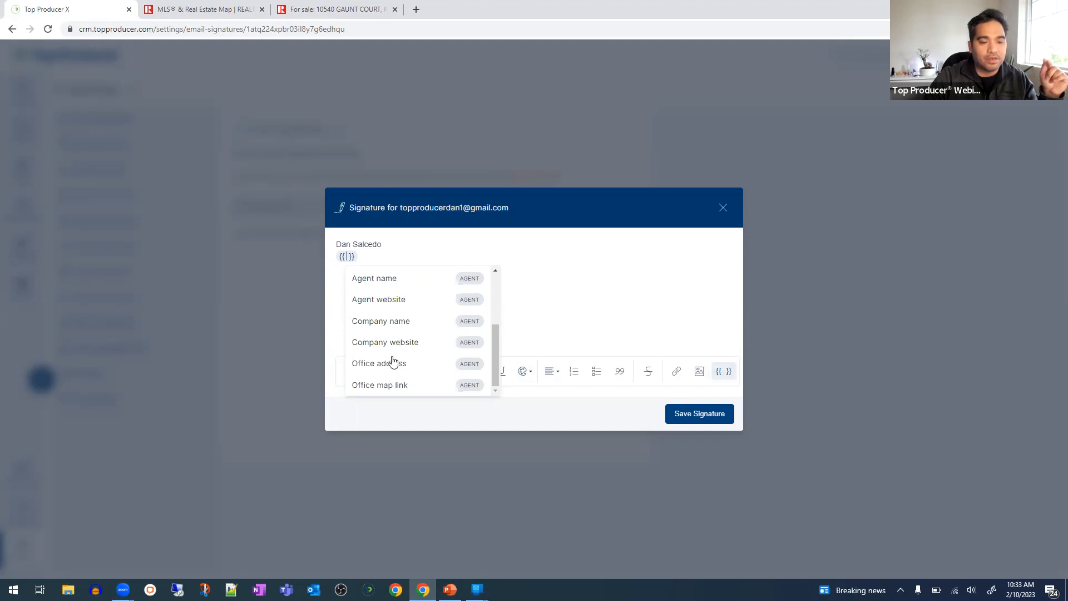
click(378, 301)
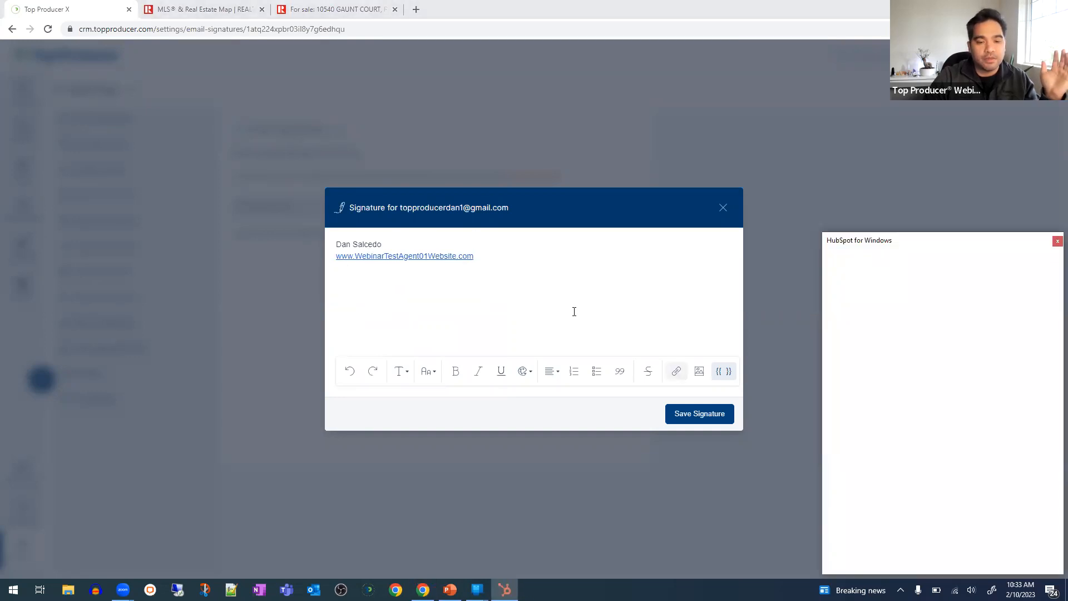
click(1052, 242)
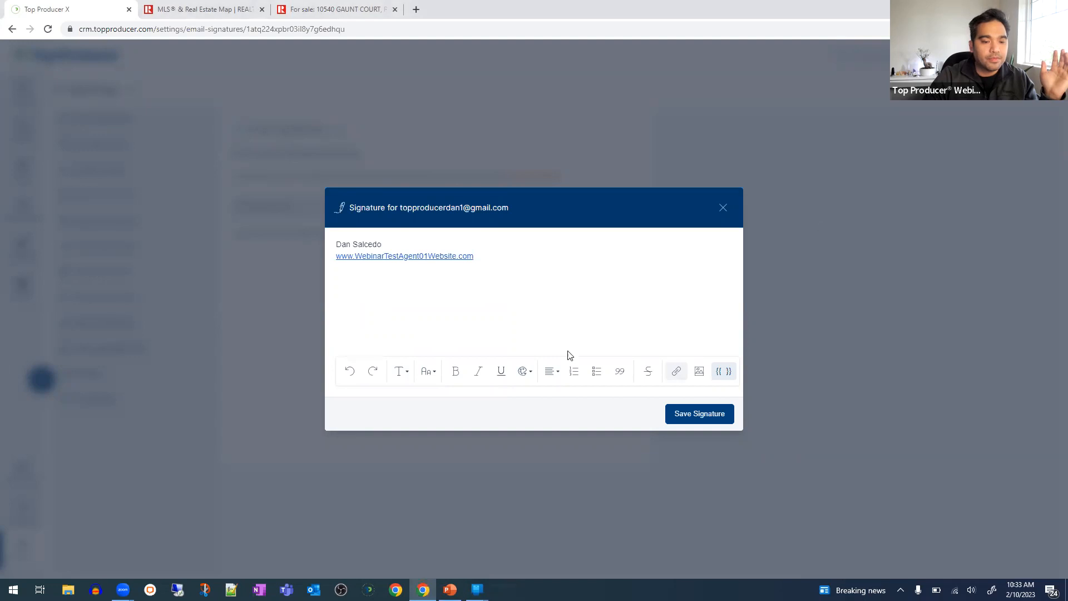
click(687, 417)
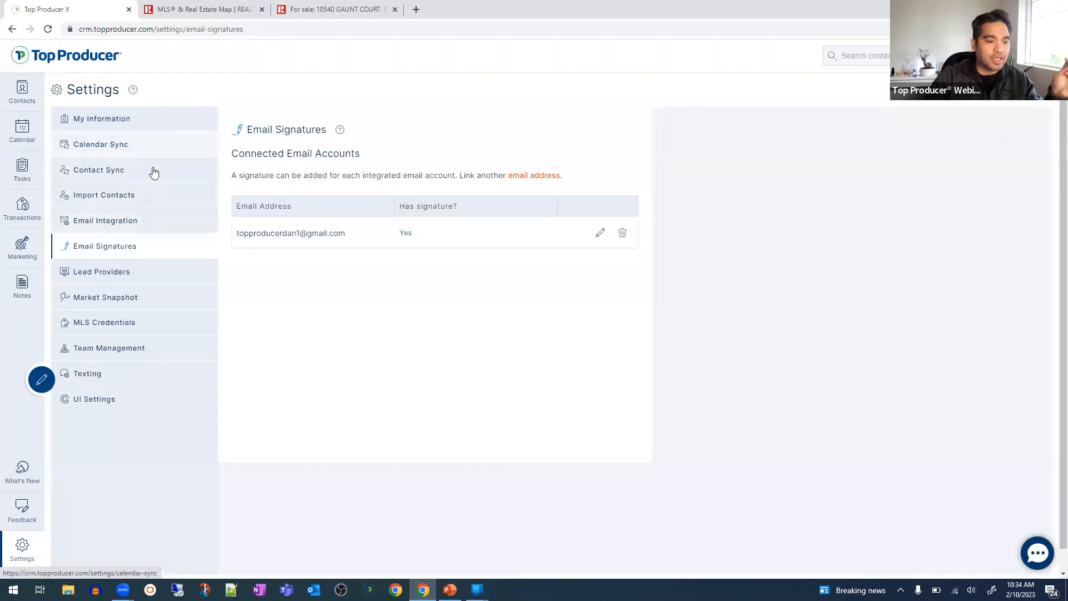
- Return to the Email Integration page showing the Running connected account
click(156, 226)
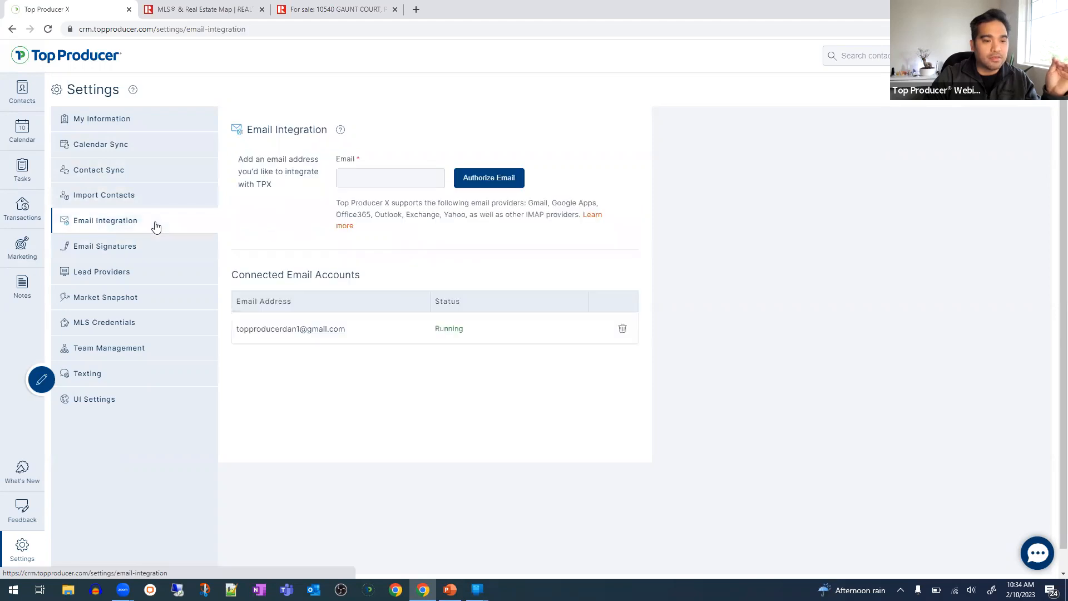
- Point out IMAP support and read through the email integration help article
double_click(537, 213)
triple_click(538, 213)
double_click(535, 214)
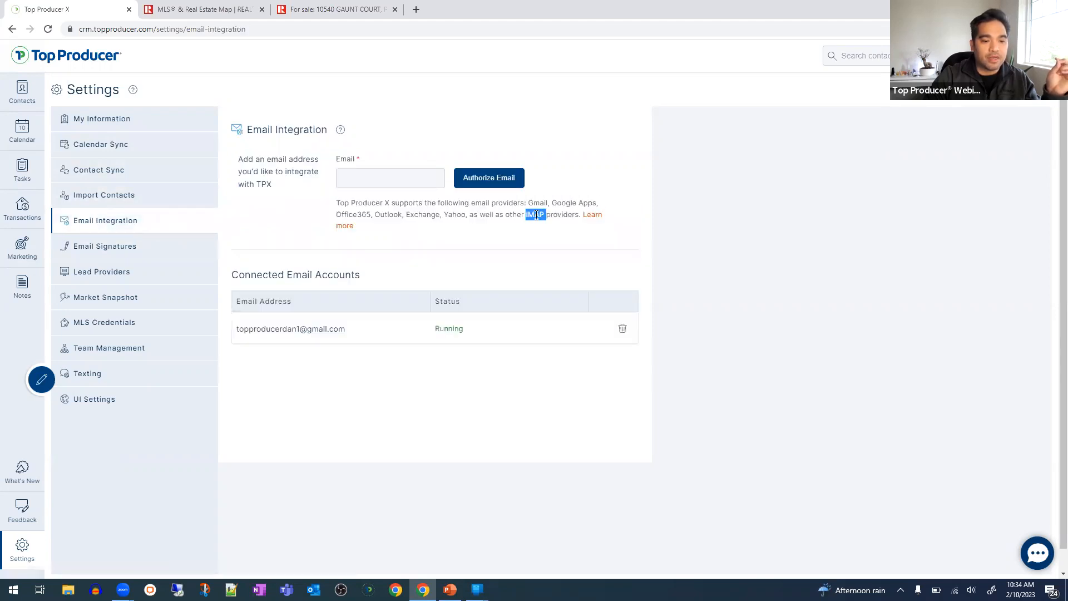
click(594, 217)
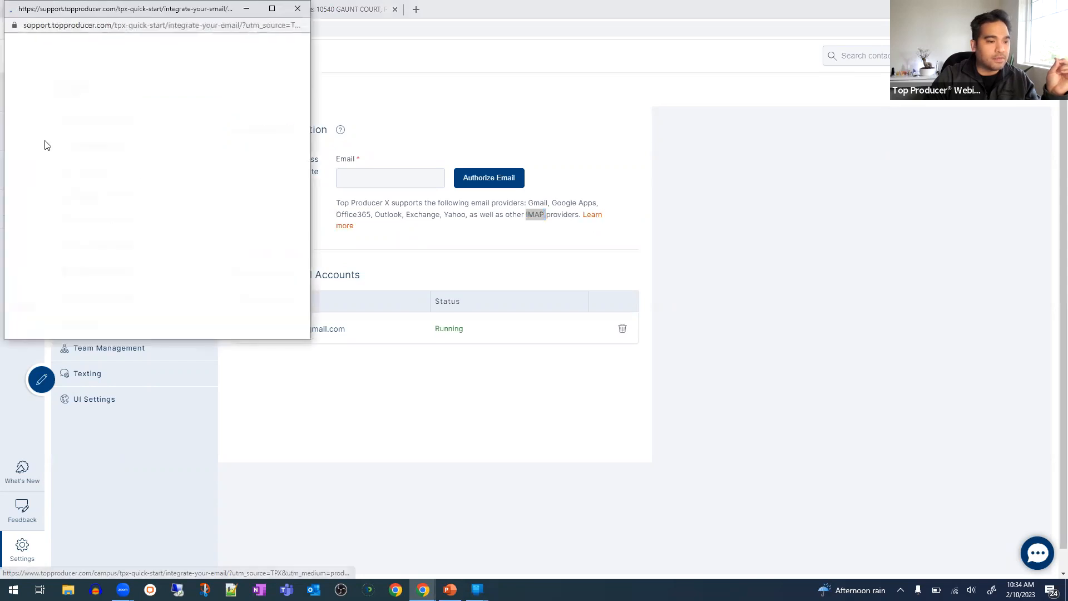
scroll(169, 201, down, 5)
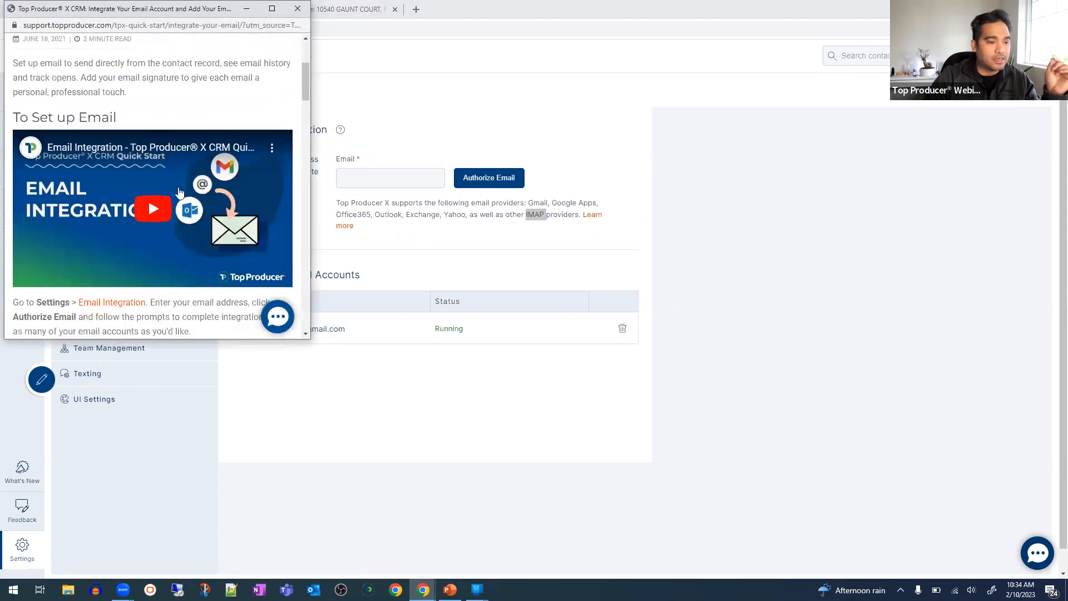
scroll(173, 200, down, 4)
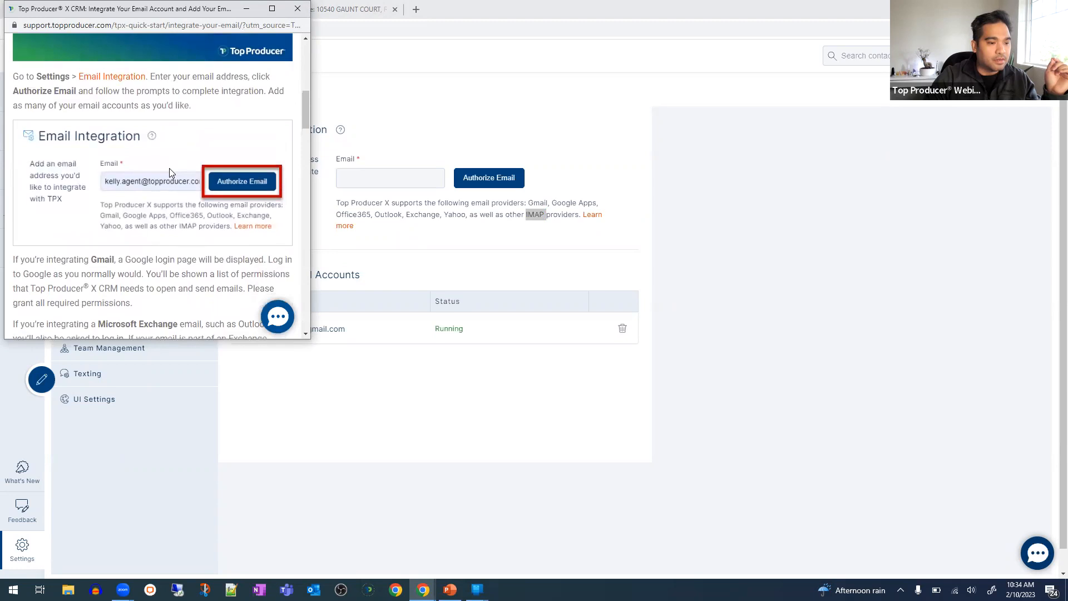
scroll(173, 161, down, 1)
scroll(133, 161, up, 1)
drag(98, 160, 202, 160)
scroll(189, 156, down, 3)
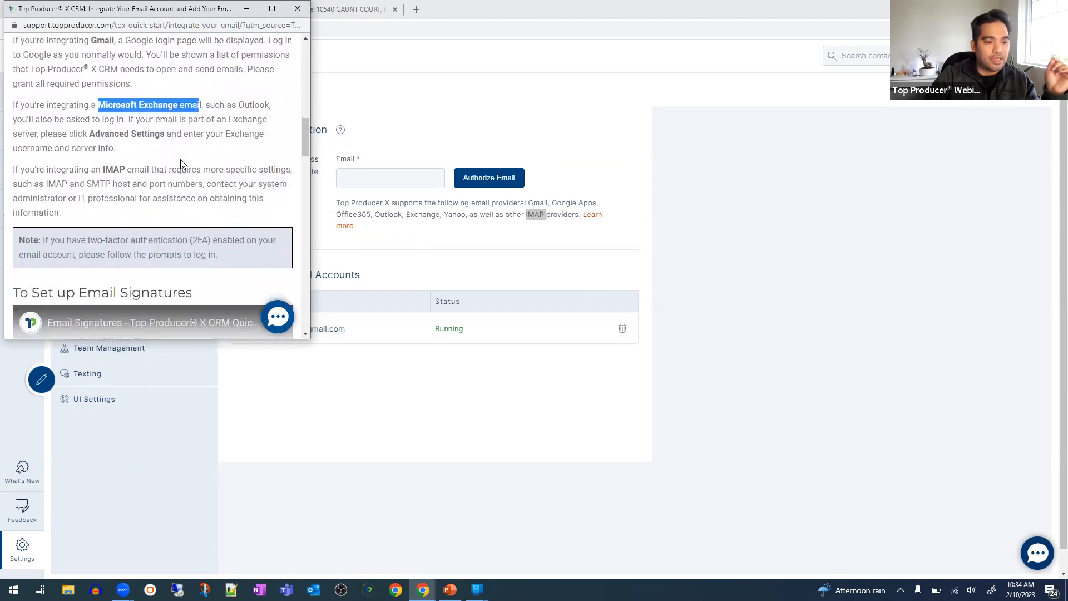
- Close the help article and open the Lead Providers settings
drag(199, 16, 287, 170)
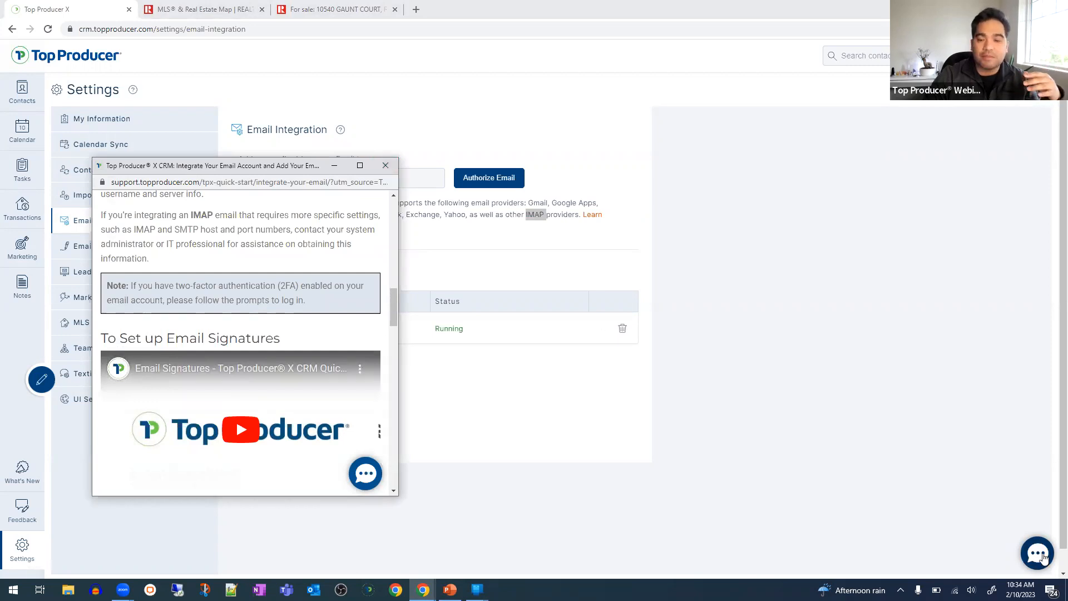
click(386, 167)
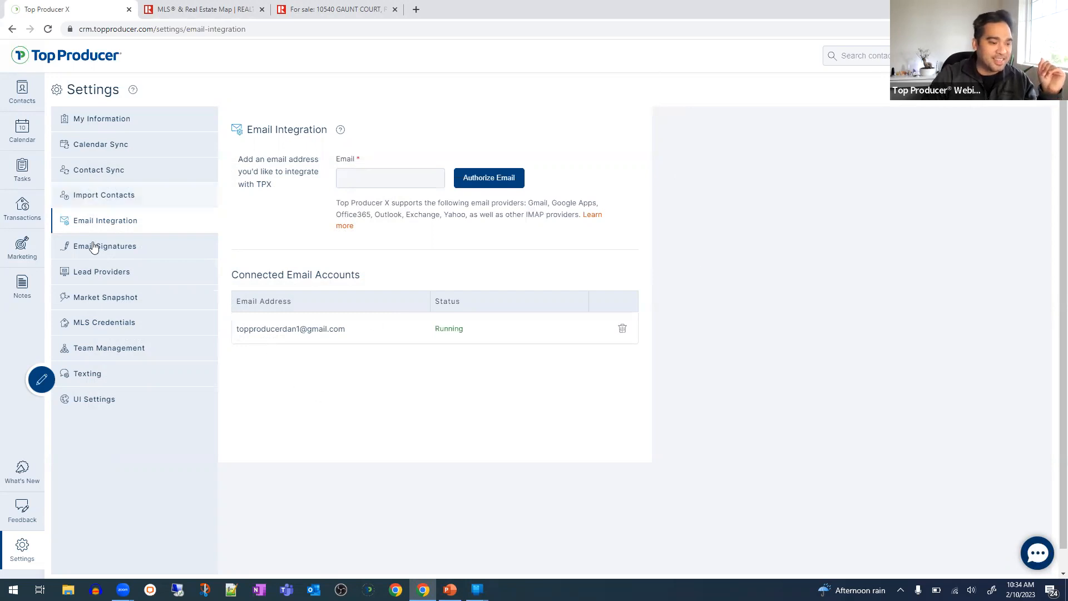
click(120, 272)
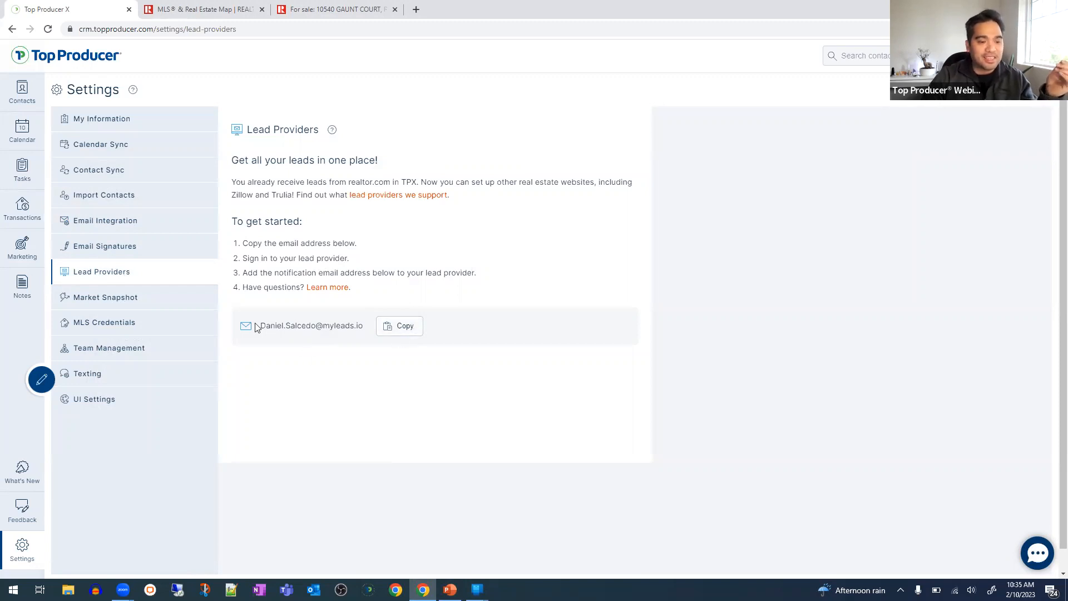
- Highlight the full lead notification email address on the Lead Providers page
drag(256, 327, 379, 332)
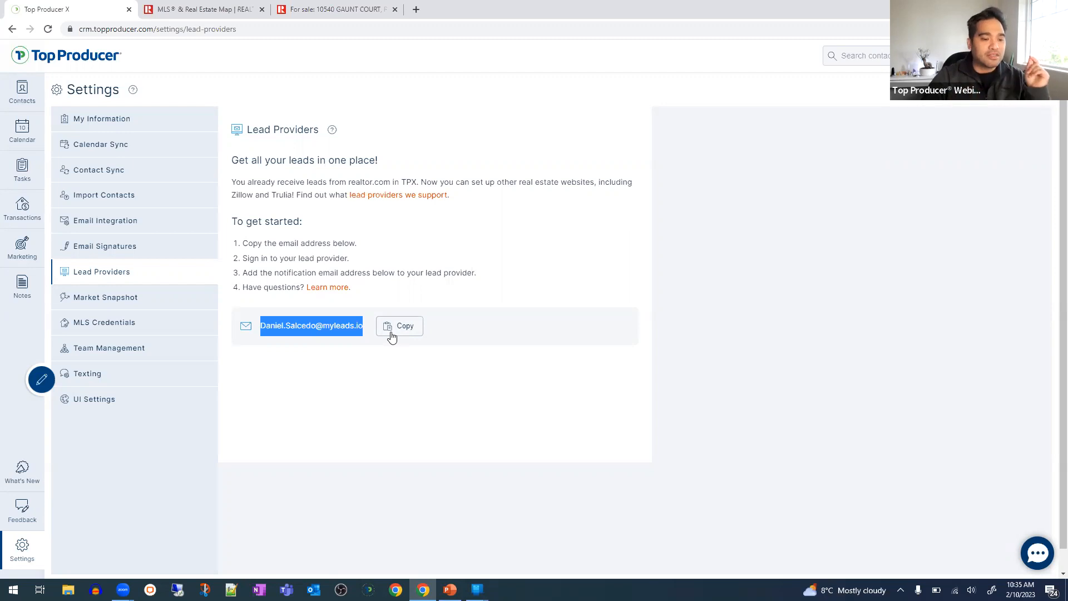
click(321, 331)
triple_click(320, 330)
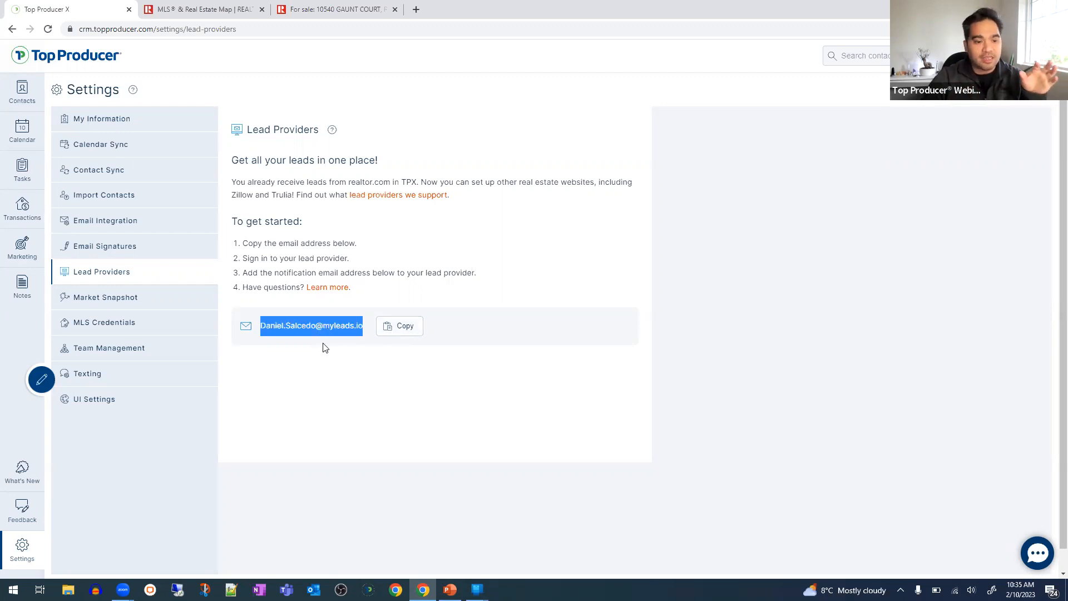
click(363, 329)
drag(365, 332, 254, 332)
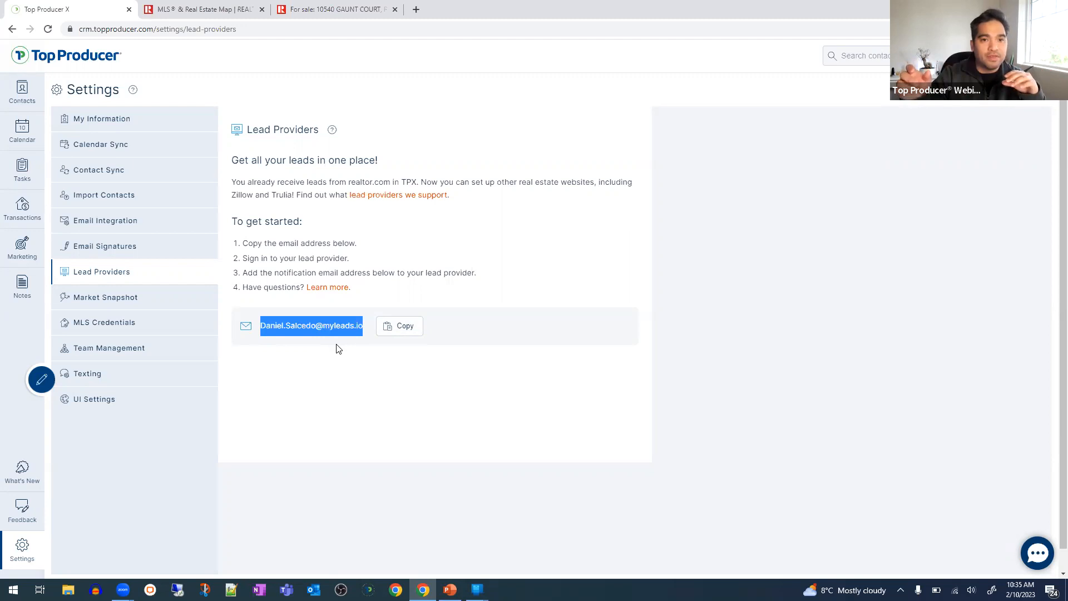
triple_click(296, 327)
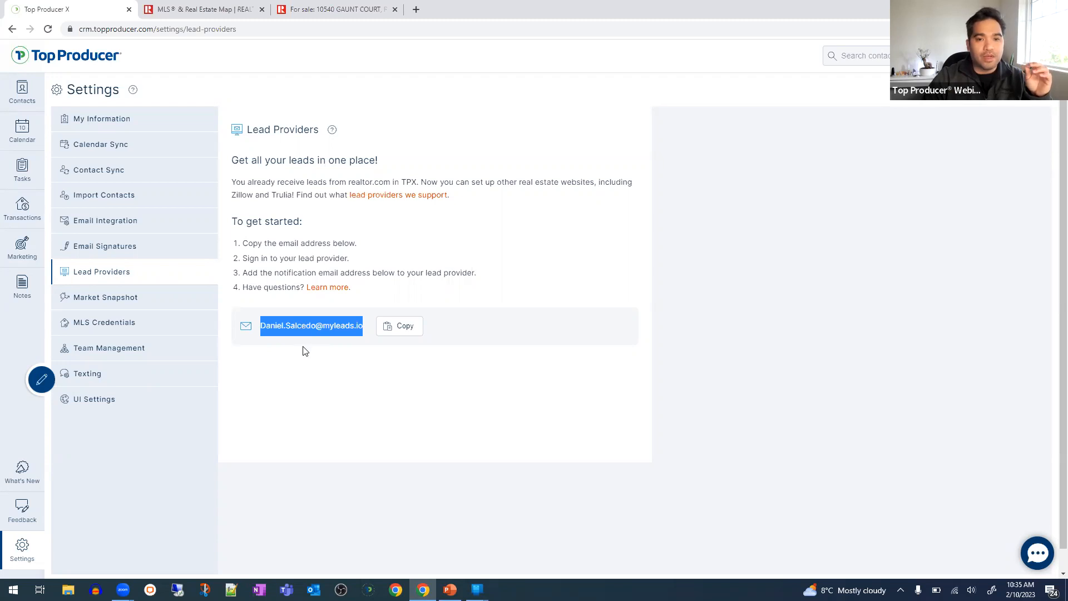
click(370, 359)
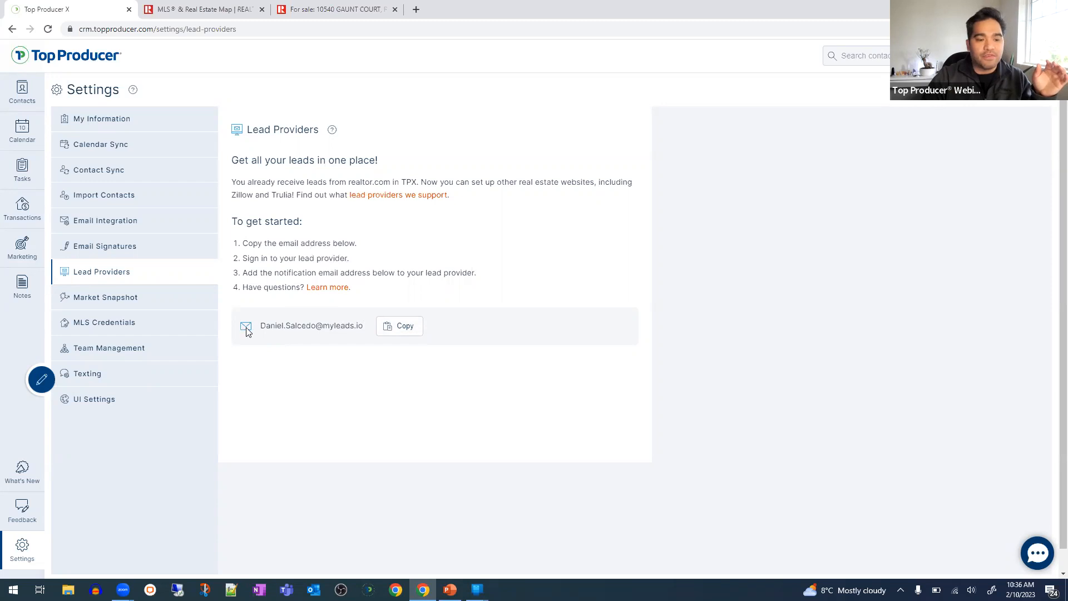
drag(267, 326, 373, 338)
click(360, 328)
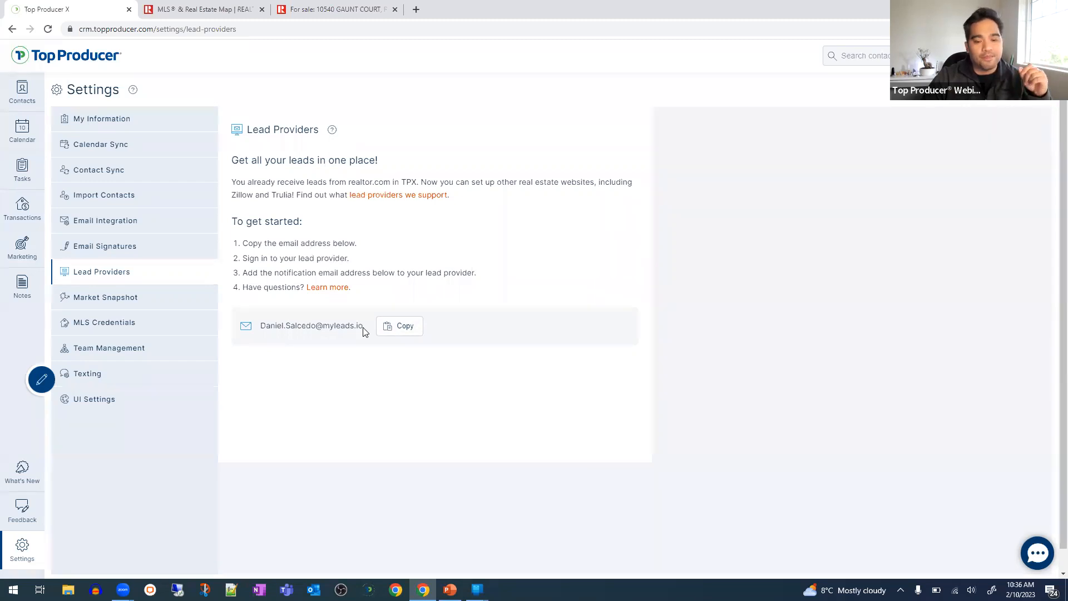
drag(363, 328, 248, 332)
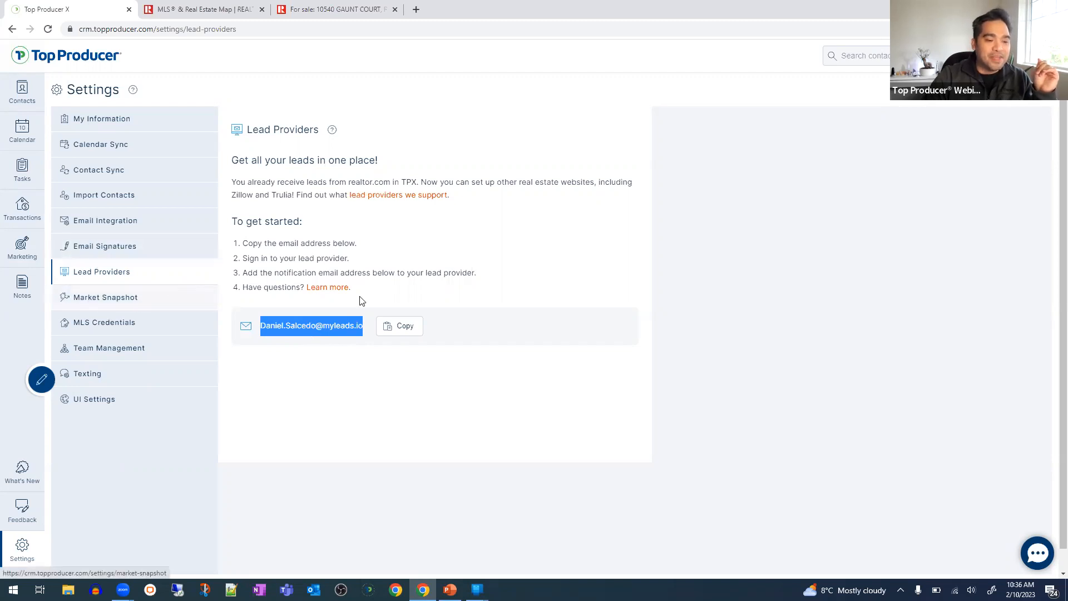
click(341, 328)
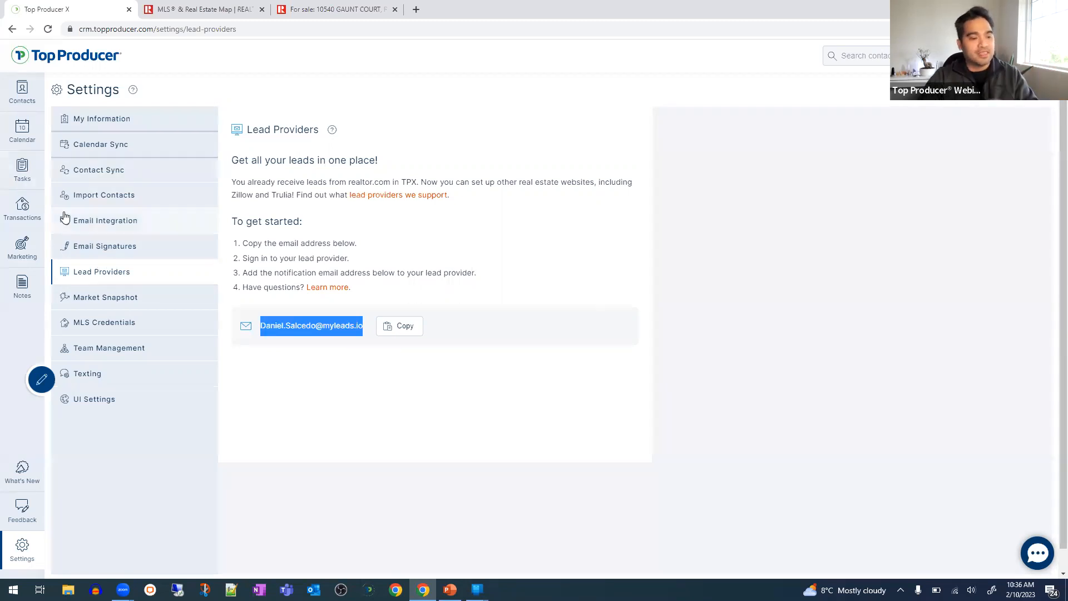
- Open Market Snapshot and switch off Sold under FOR BUYERS
click(131, 301)
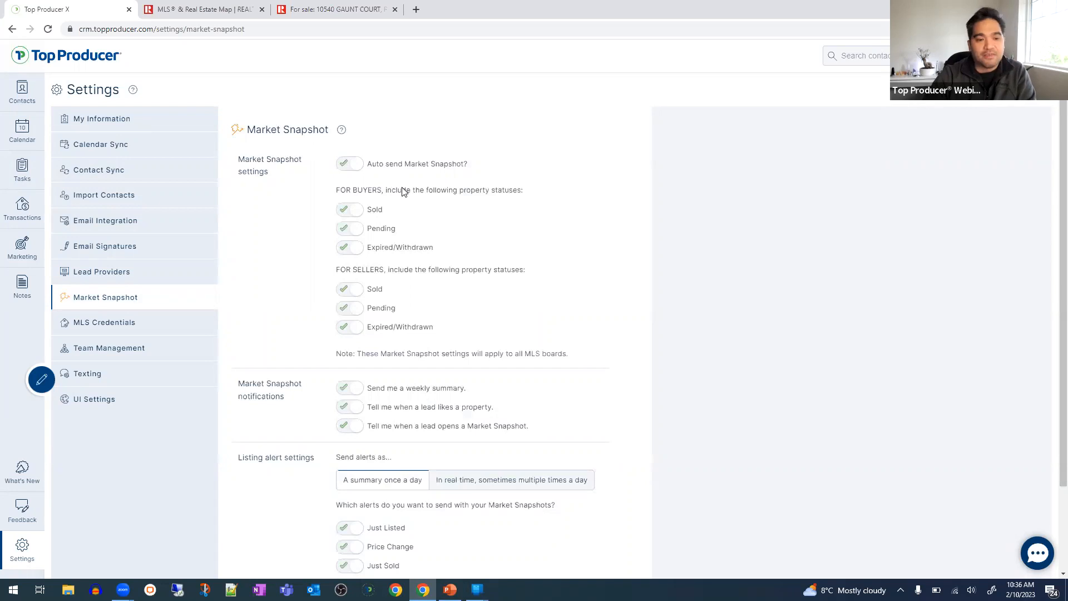
triple_click(350, 190)
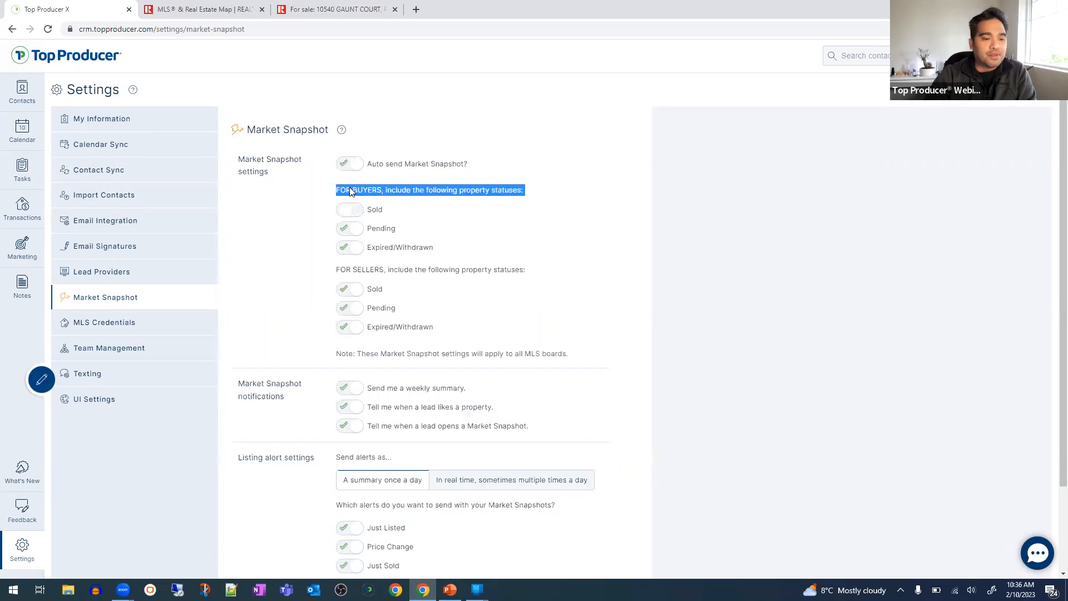
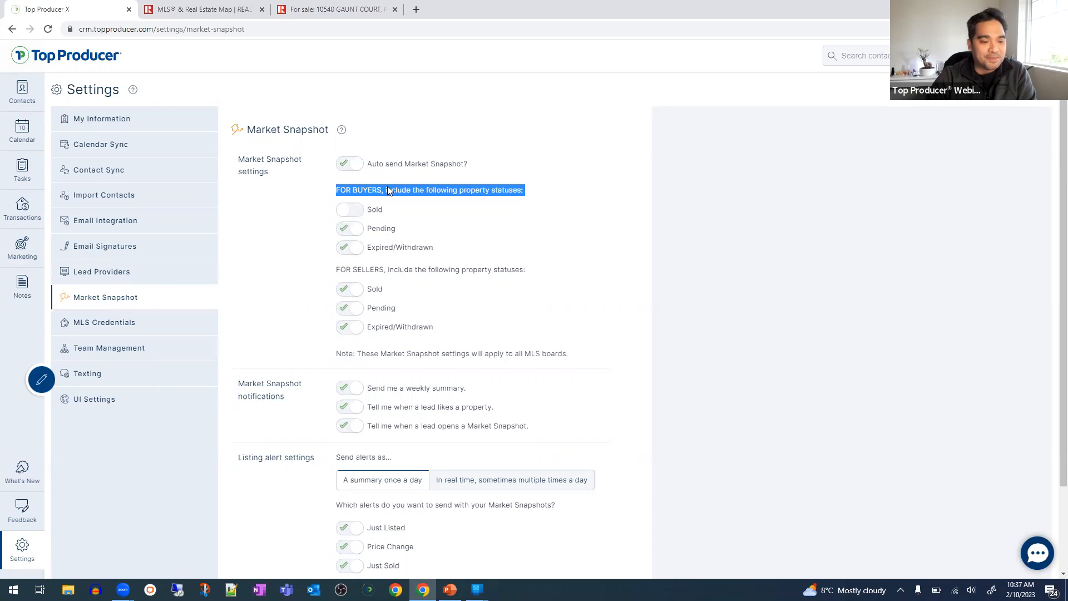
- Turn Sold back on under FOR BUYERS so all buyer and seller statuses are enabled
scroll(351, 250, down, 2)
scroll(374, 249, up, 2)
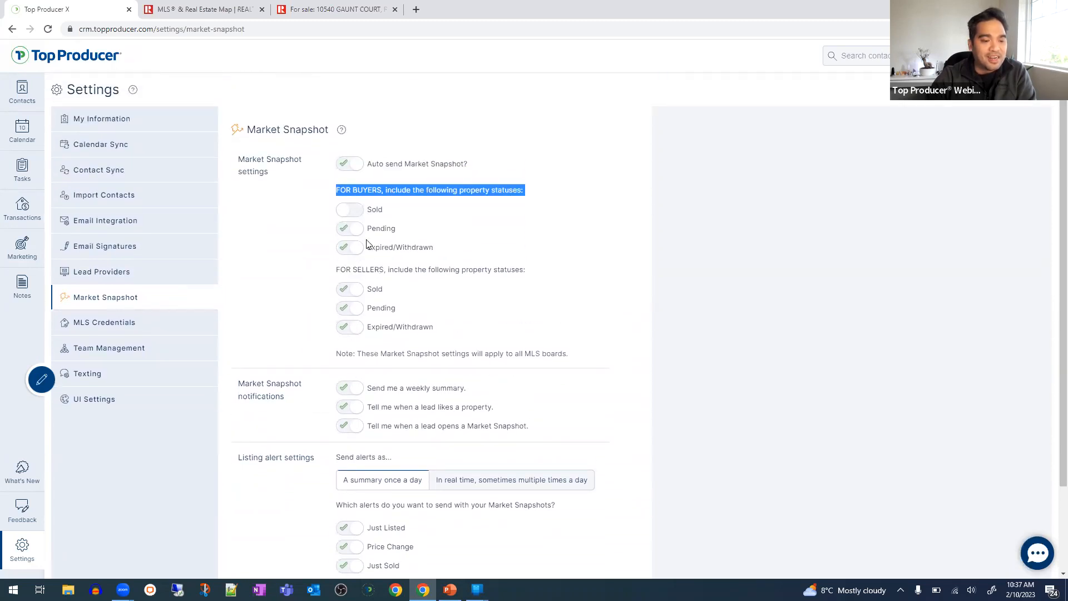
click(355, 215)
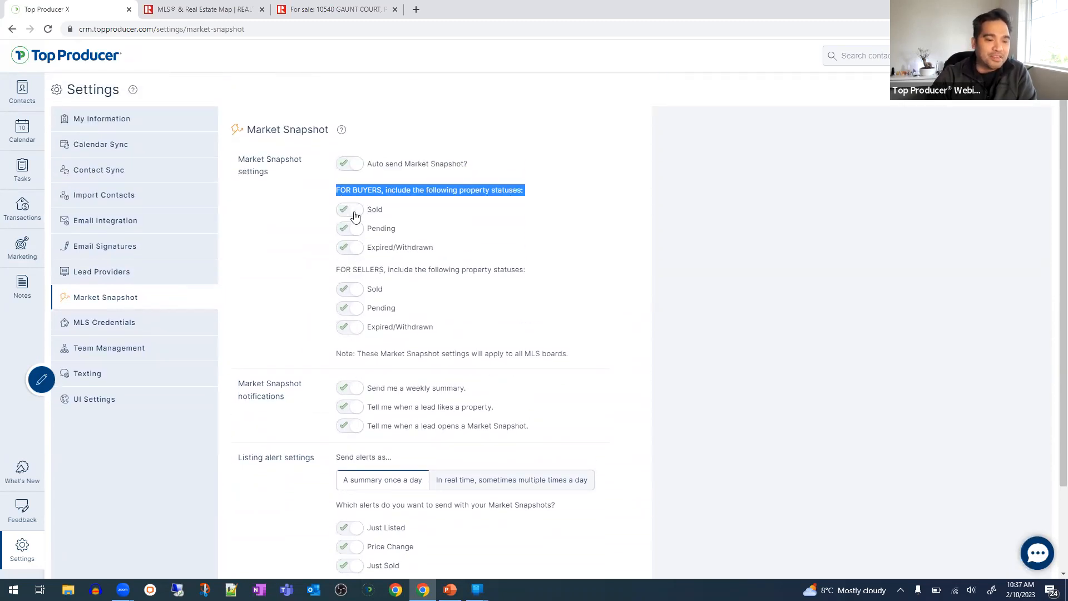
click(322, 244)
scroll(432, 495, down, 2)
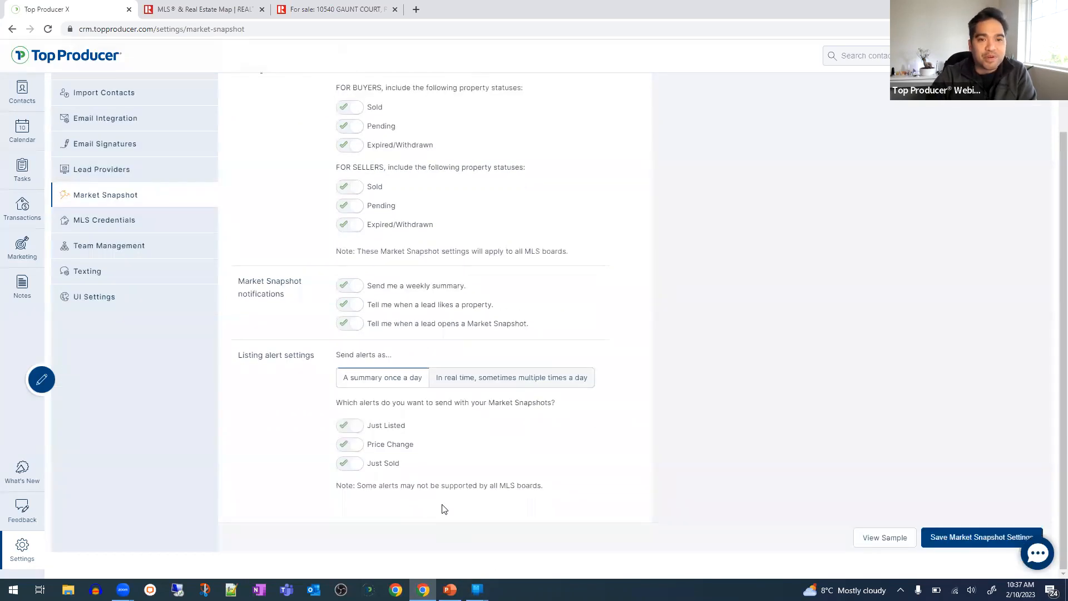
scroll(525, 320, up, 2)
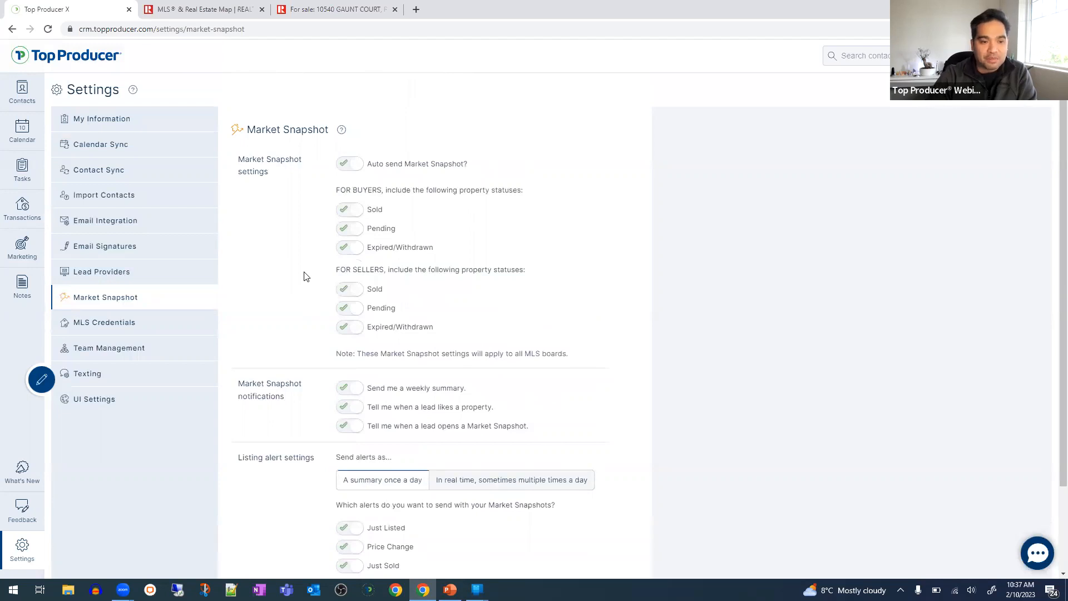
scroll(304, 276, down, 1)
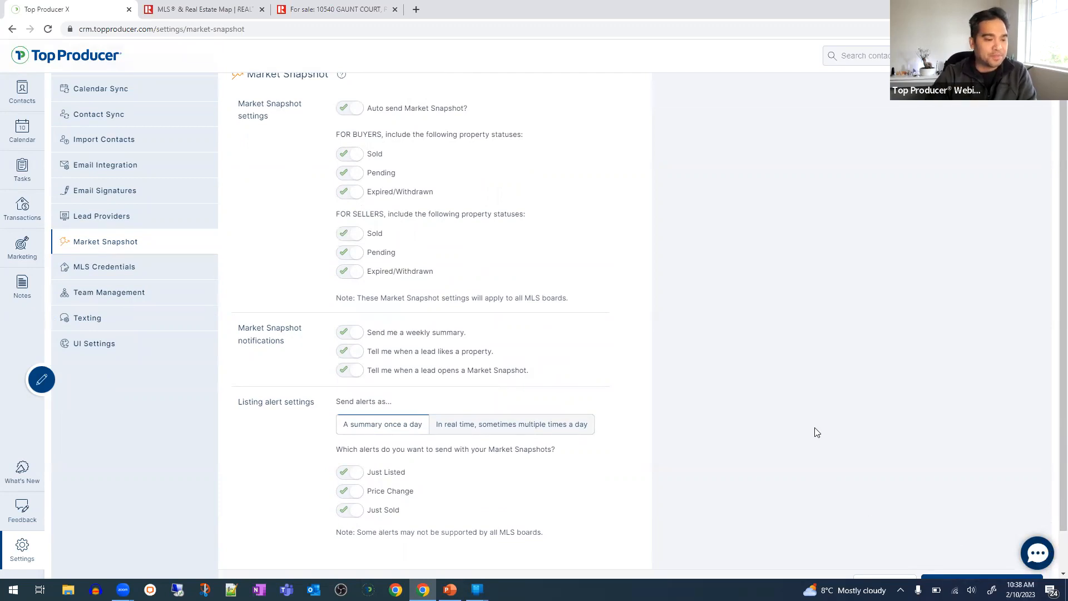
- Open Team Management and highlight an agent's username in the users list
click(134, 292)
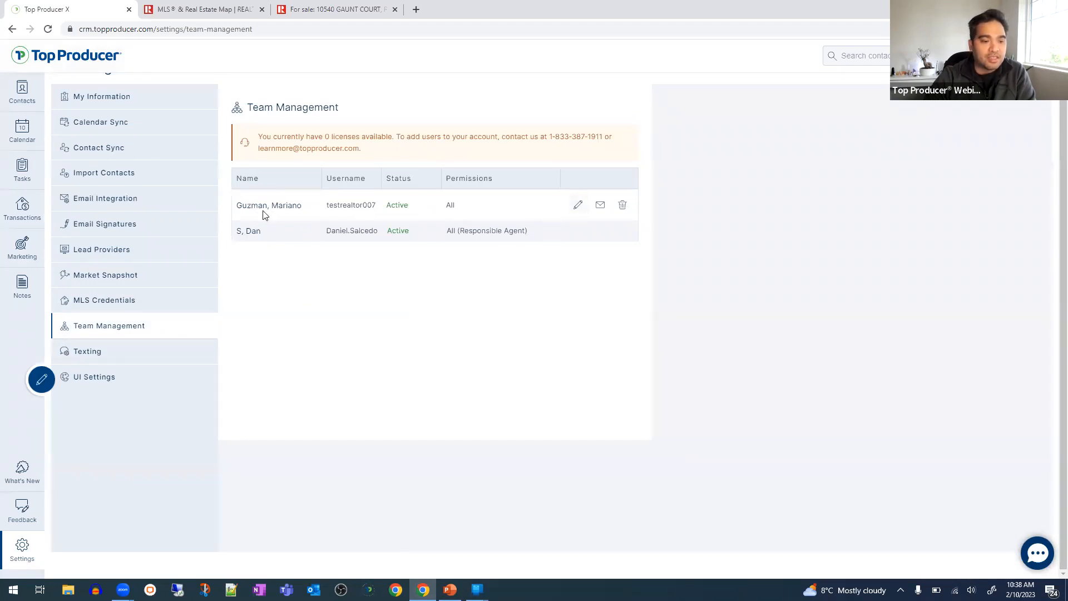
drag(249, 206, 337, 206)
click(355, 205)
double_click(355, 205)
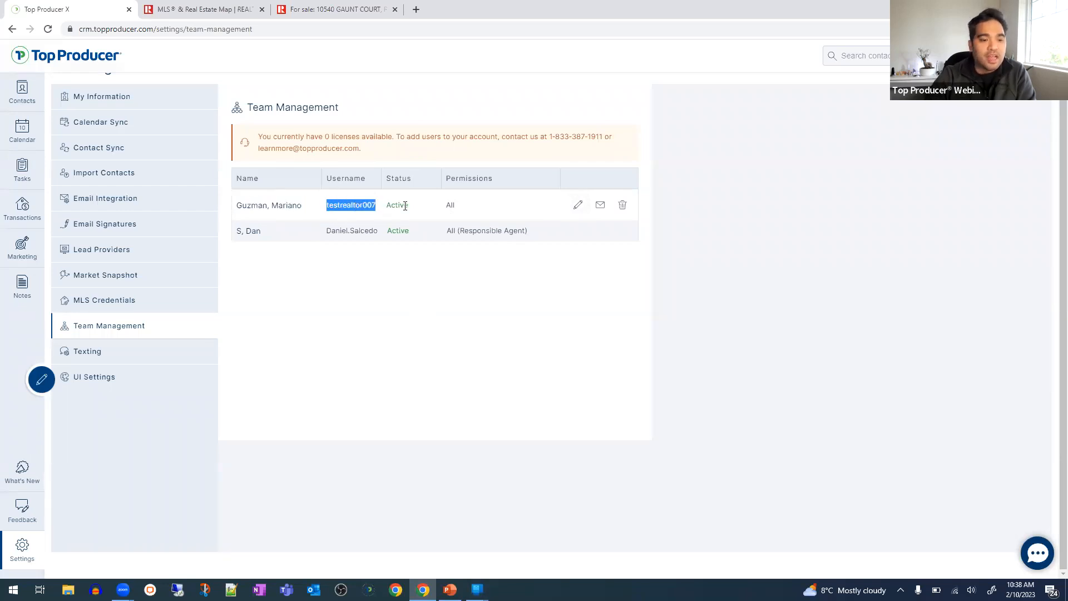
- Switch off the agent's delete/merge, export and access data permissions, then close without saving
click(578, 205)
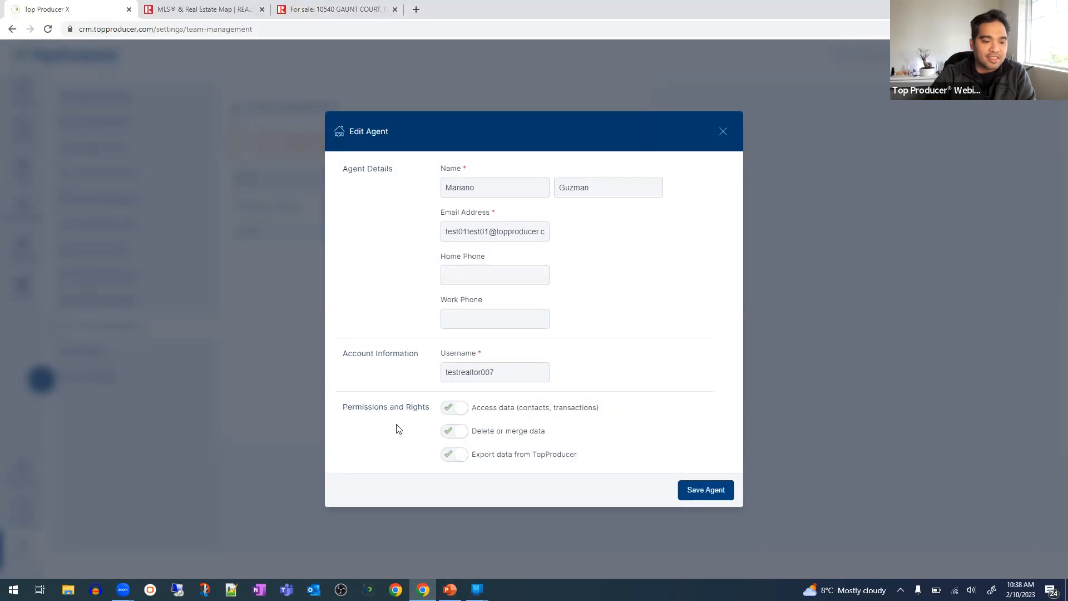
drag(387, 408, 426, 408)
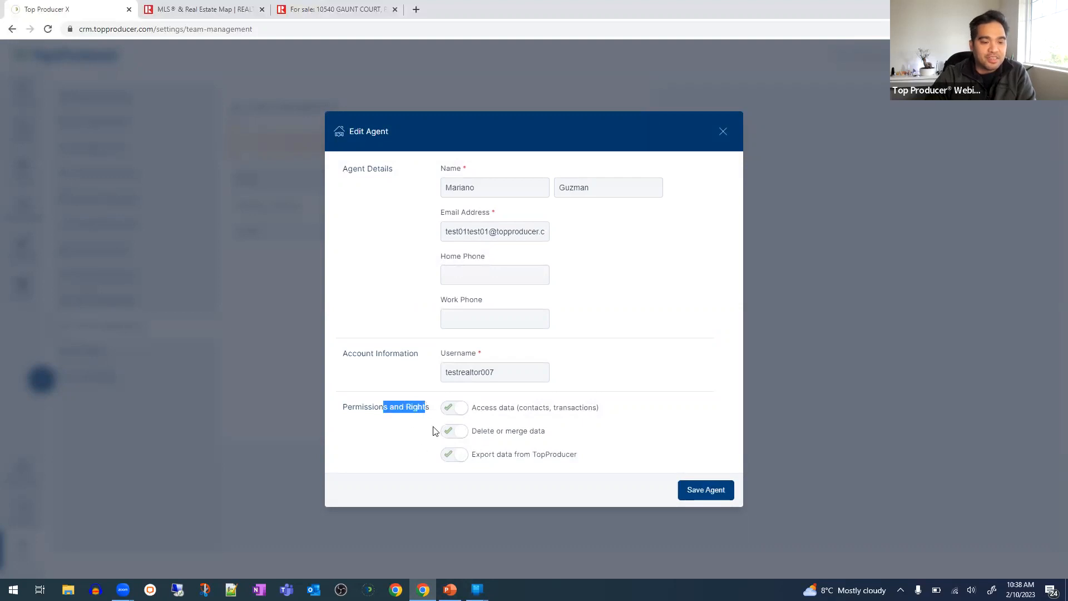
click(454, 432)
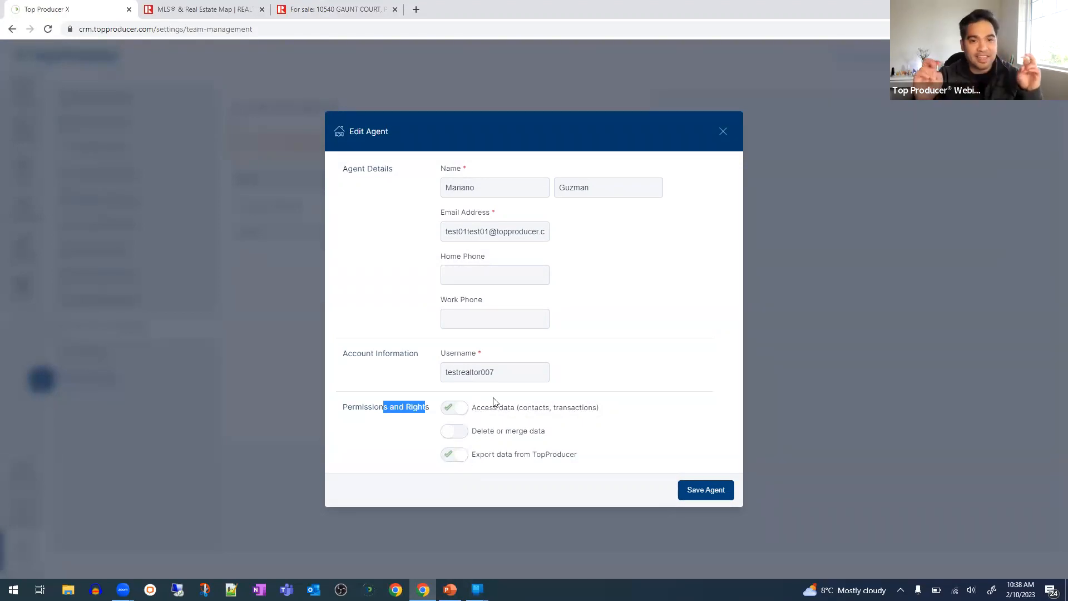
click(452, 459)
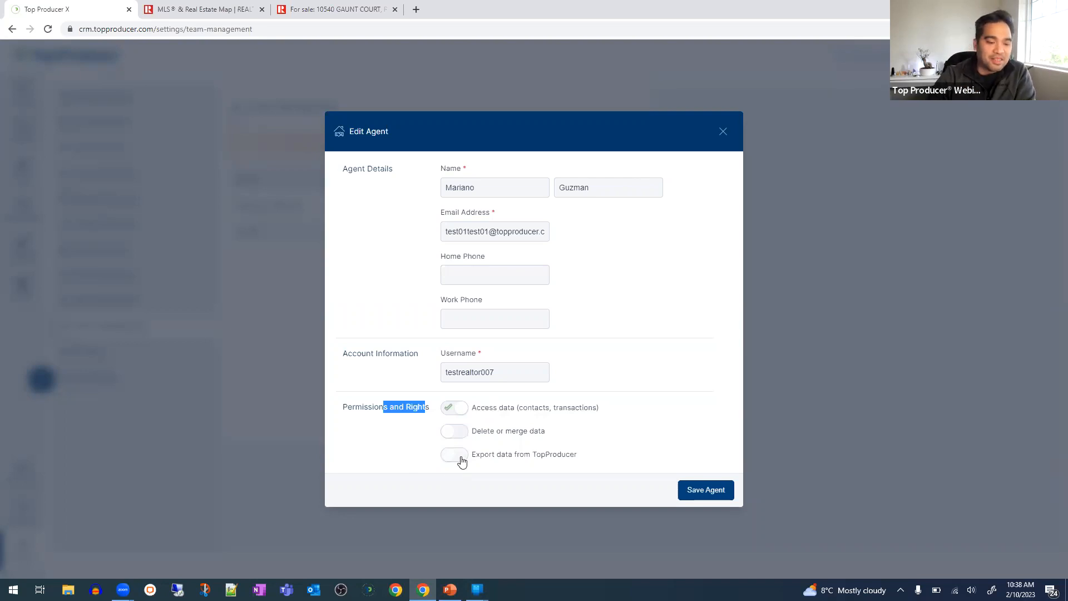
click(469, 408)
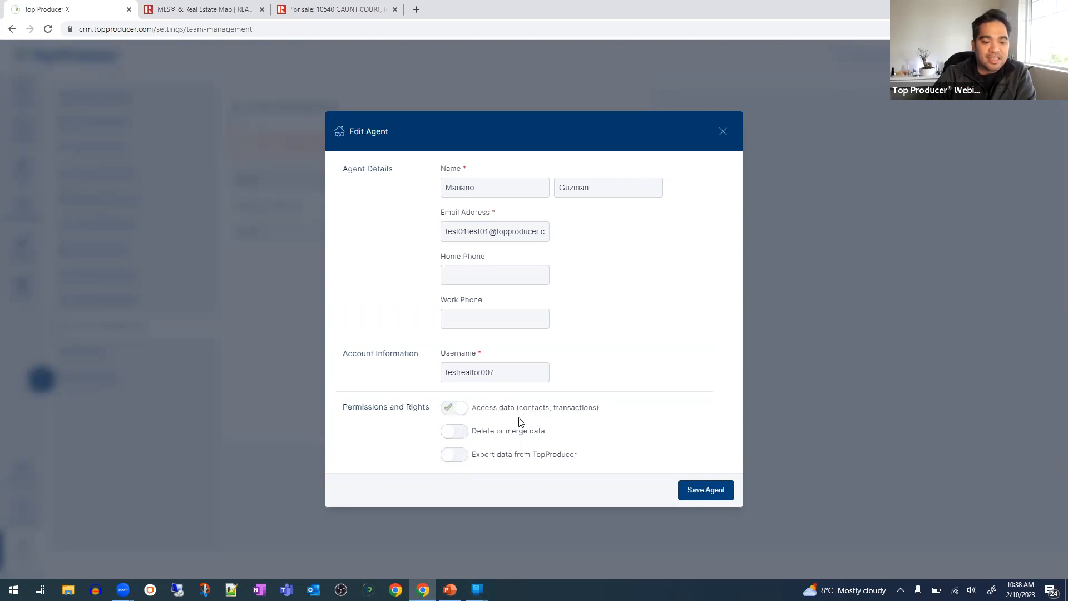
click(454, 413)
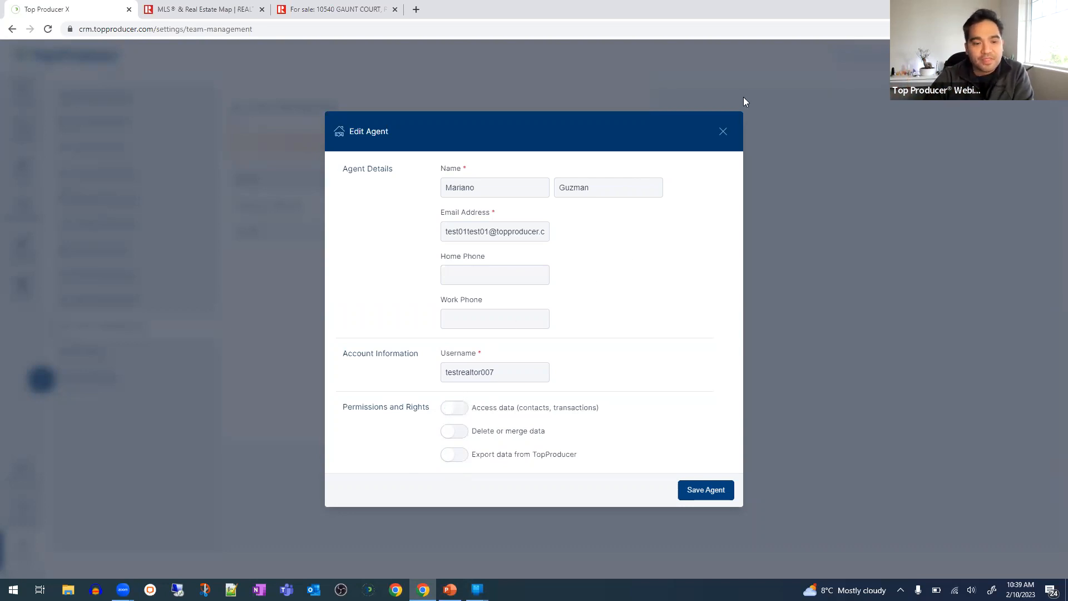
click(724, 132)
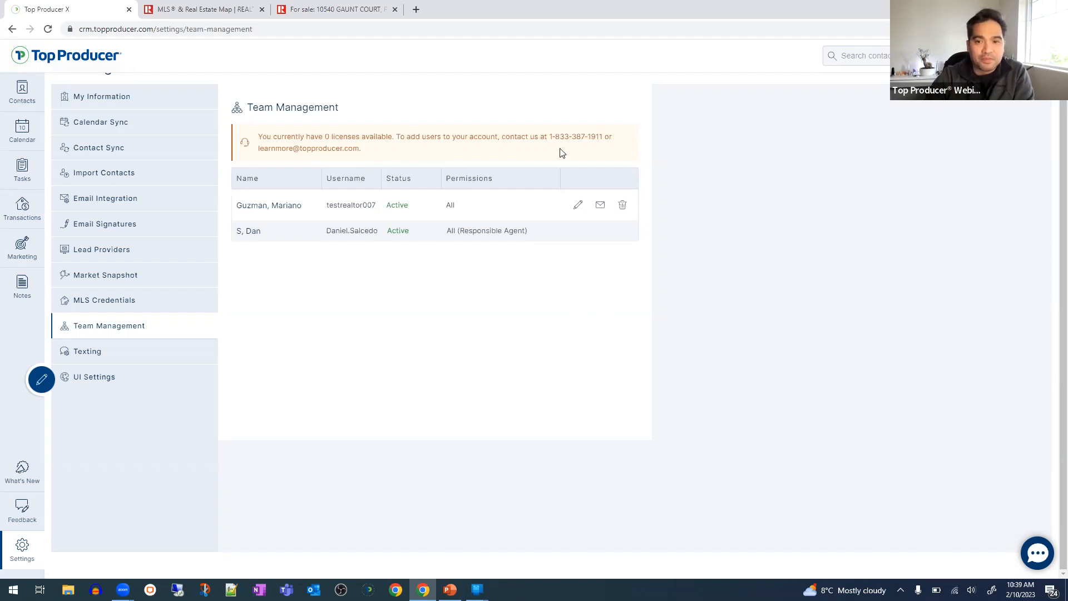
- Return to Market Snapshot and switch on Sold under FOR BUYERS
click(166, 278)
scroll(272, 253, up, 2)
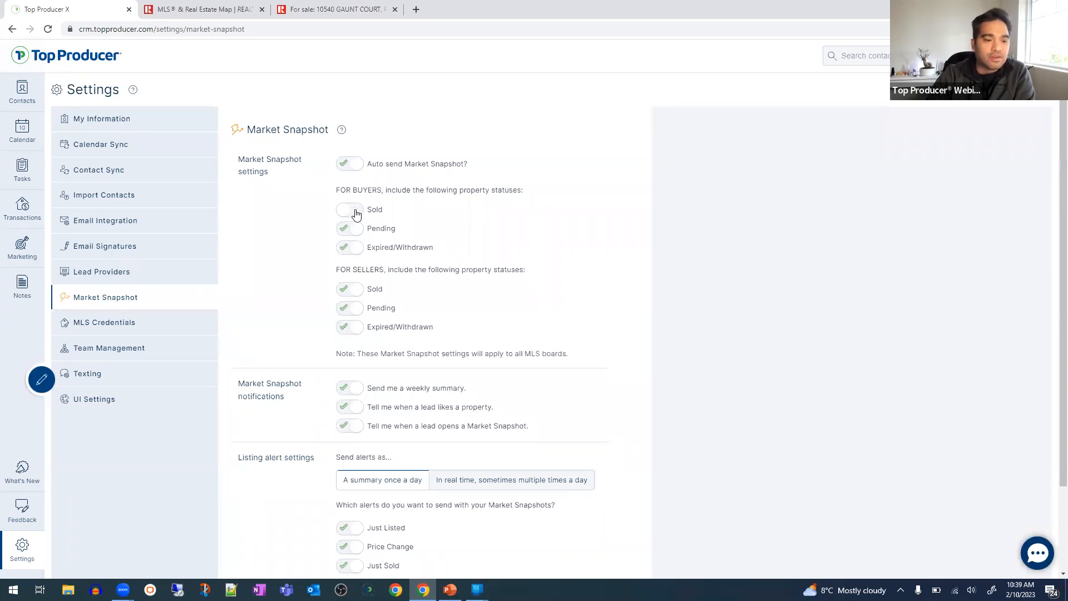
drag(334, 181, 386, 187)
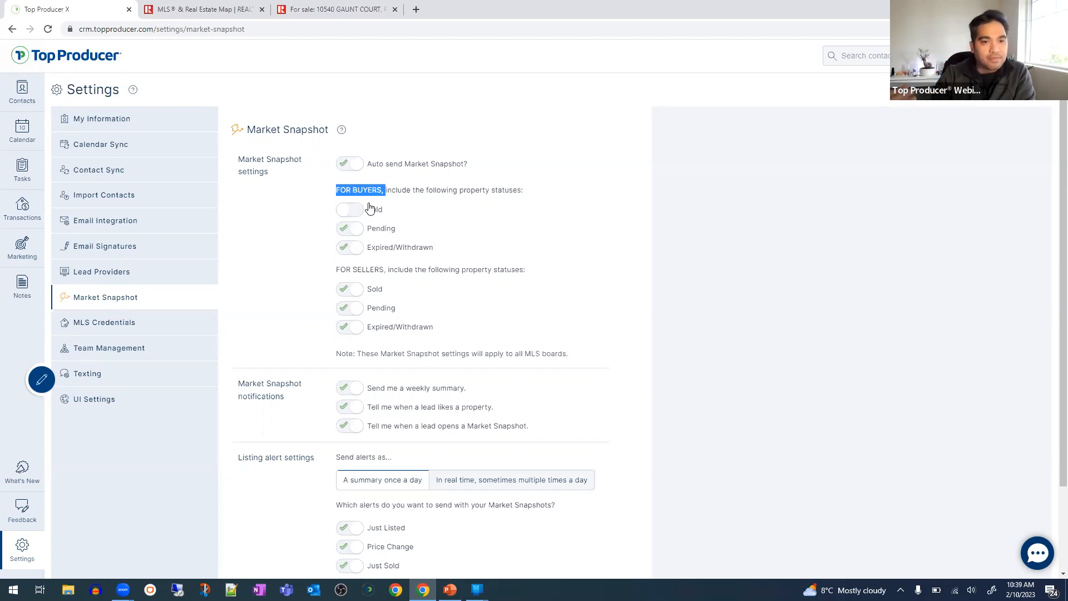
drag(337, 193, 377, 192)
click(353, 211)
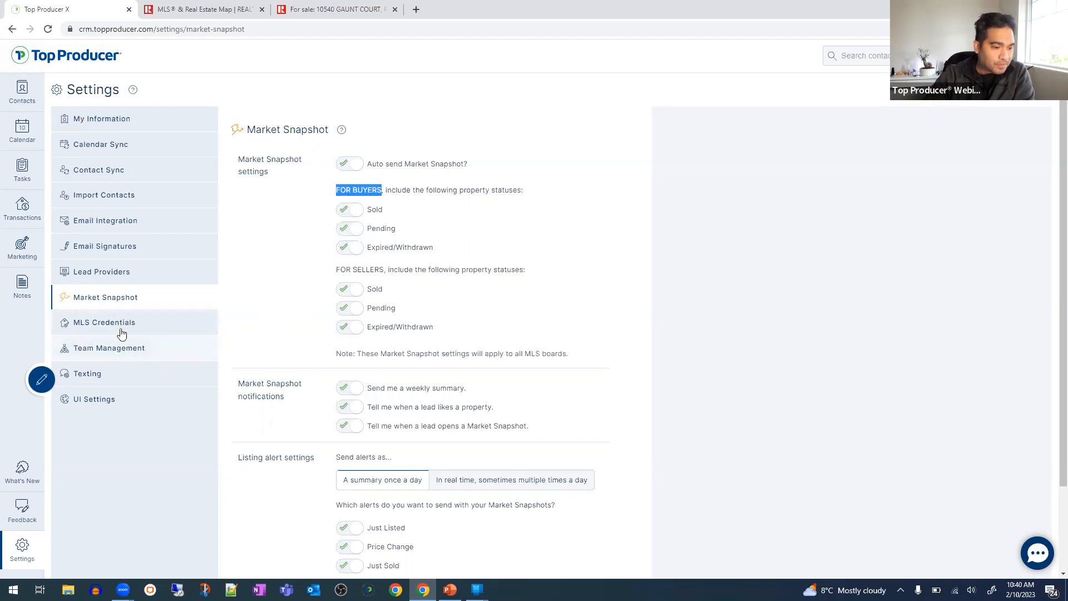
- Look through the Team Management and Texting settings, then open UI Settings
click(107, 348)
click(89, 374)
click(95, 347)
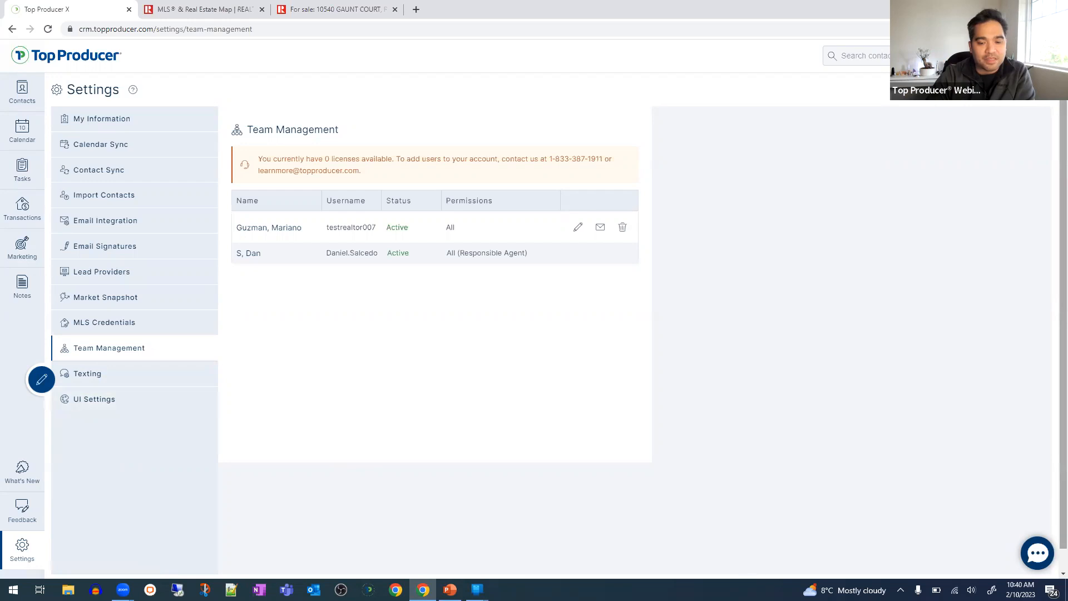
click(144, 401)
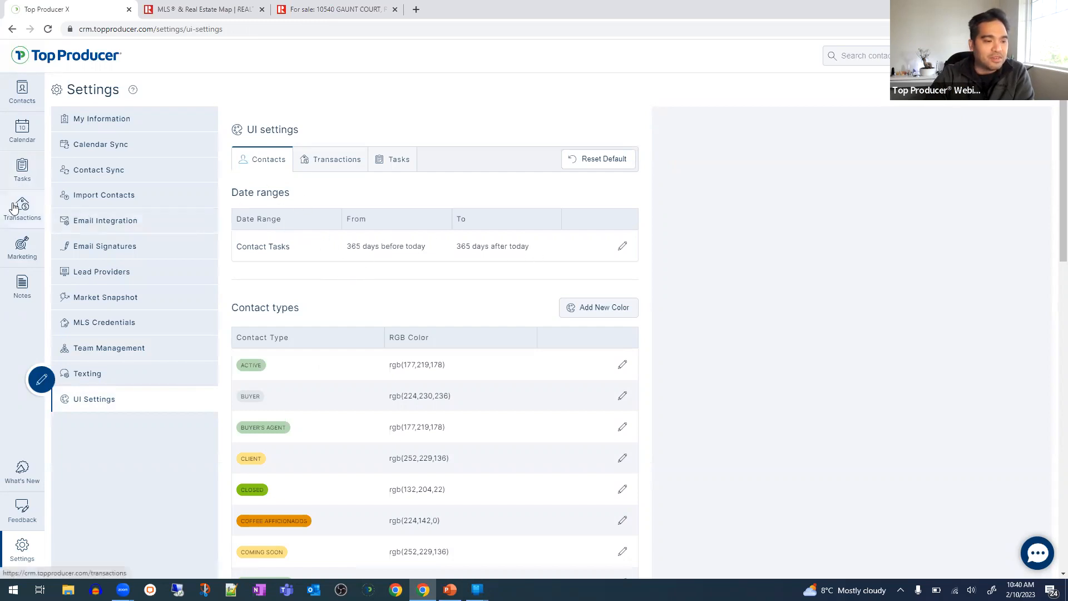
- Filter the tasks list by a custom date range and edit the start date
click(22, 169)
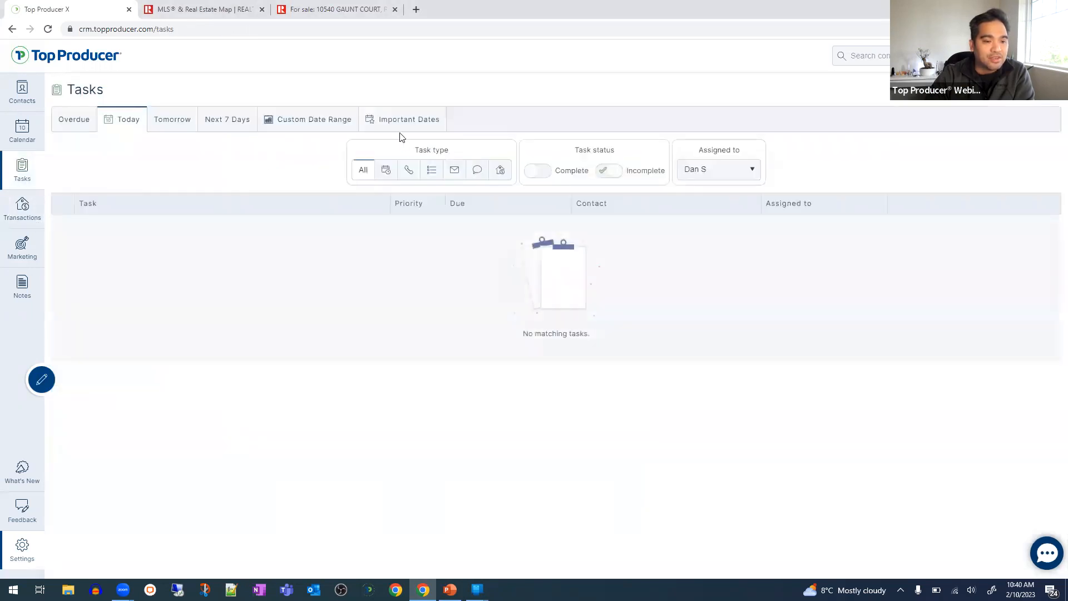
click(310, 119)
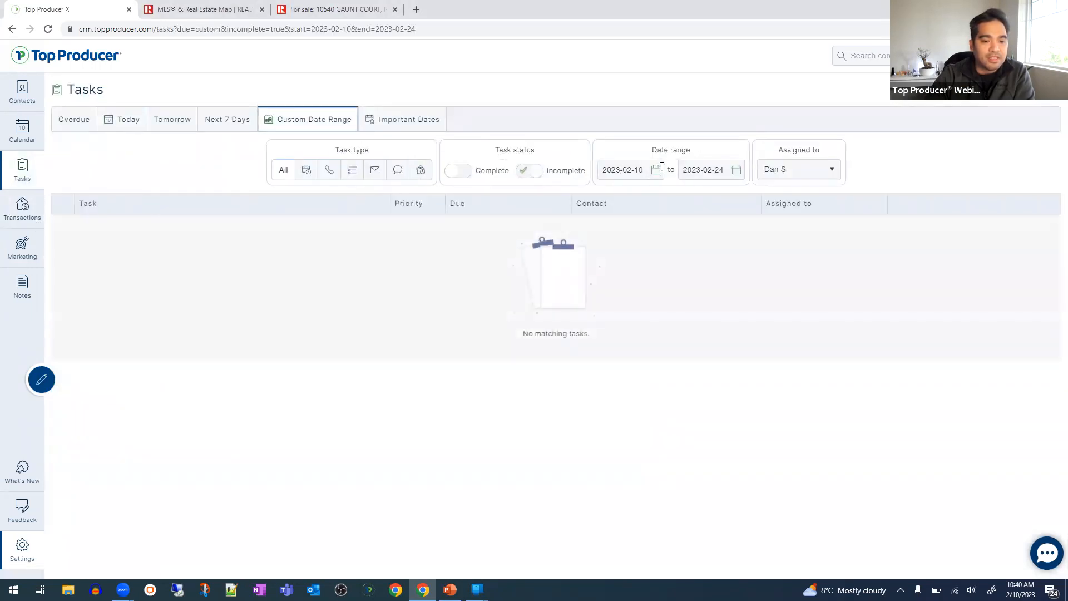
triple_click(665, 150)
click(650, 171)
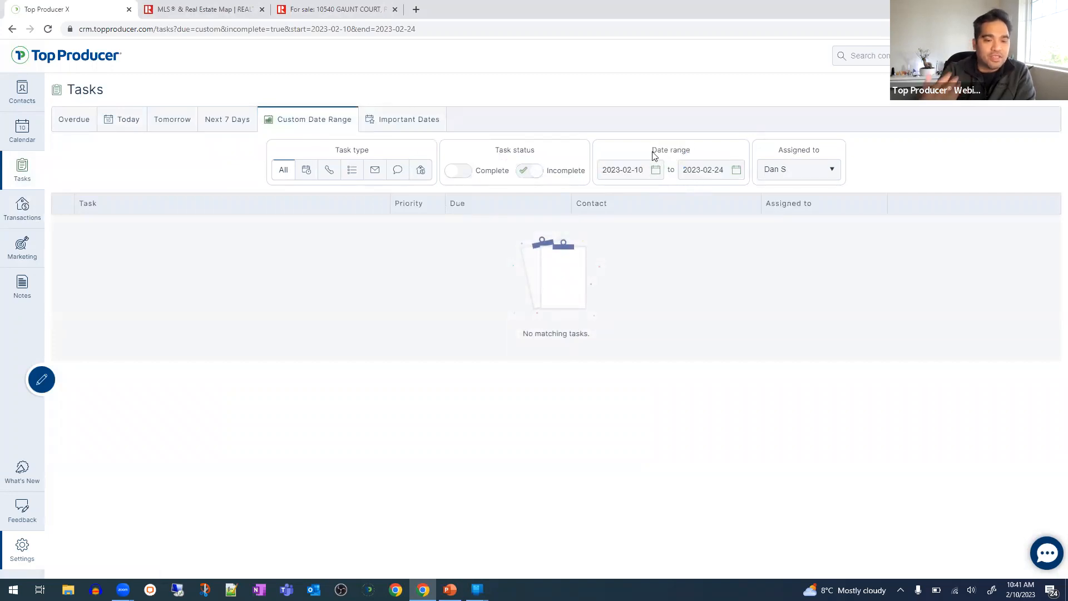
click(655, 173)
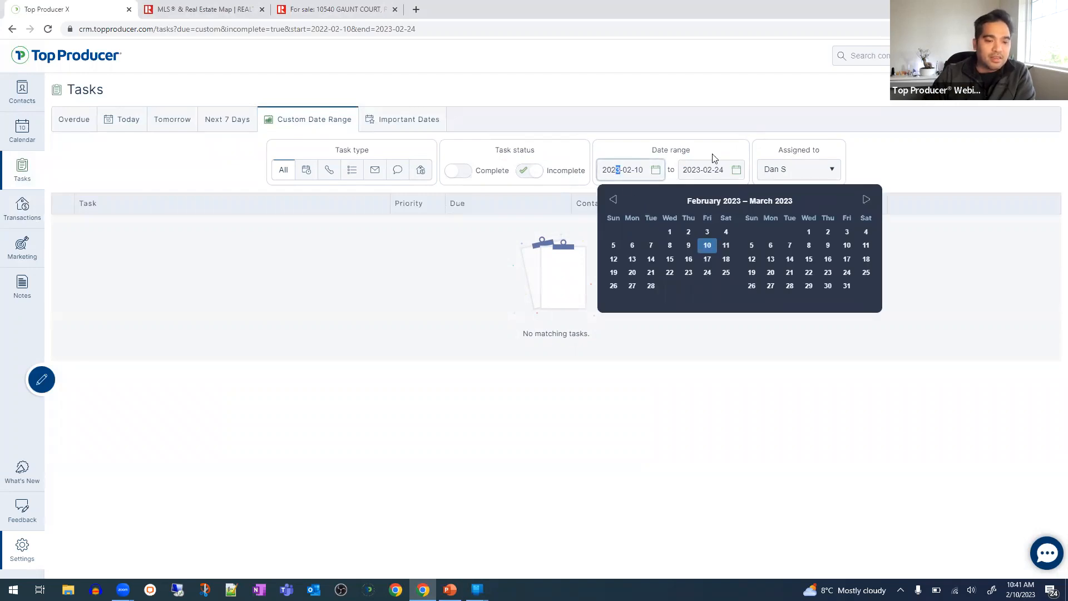
text(2)
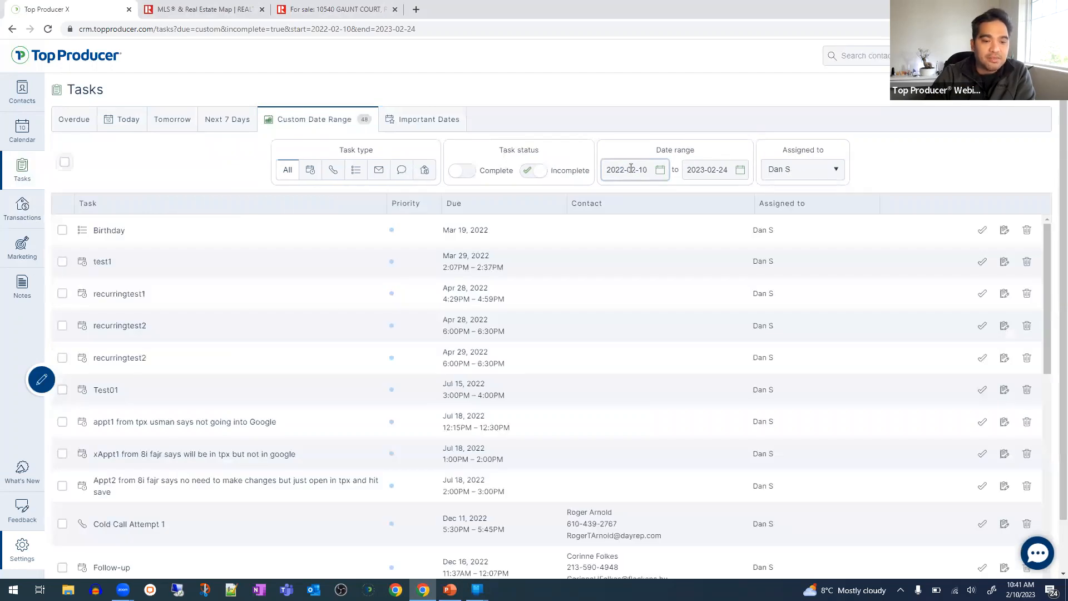
triple_click(623, 168)
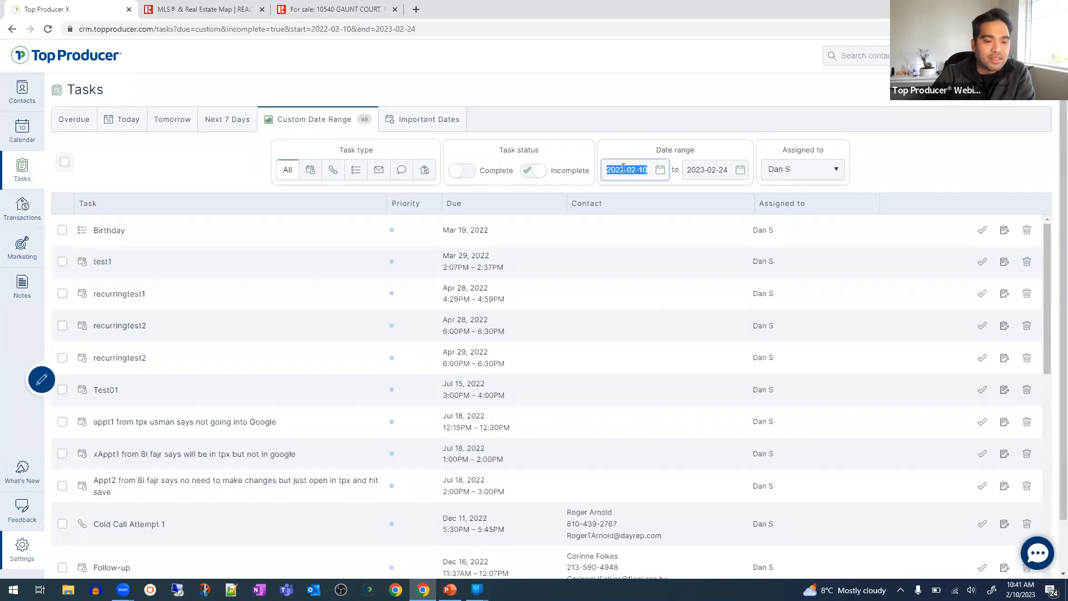
- In UI Settings, review the transaction and task date ranges without changing them
click(23, 553)
click(104, 399)
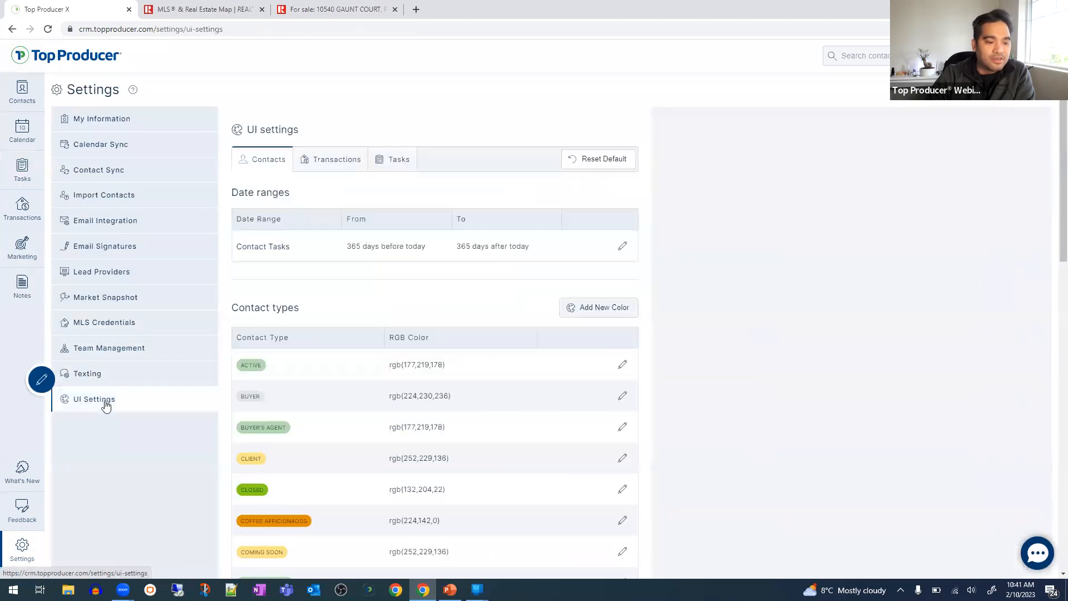
double_click(272, 222)
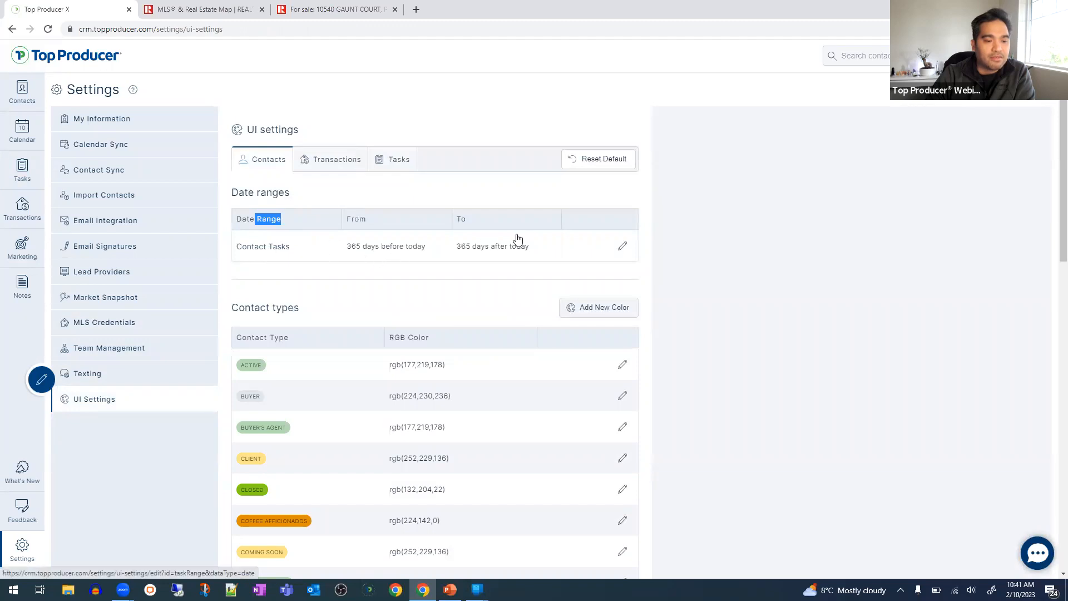
click(337, 161)
click(402, 163)
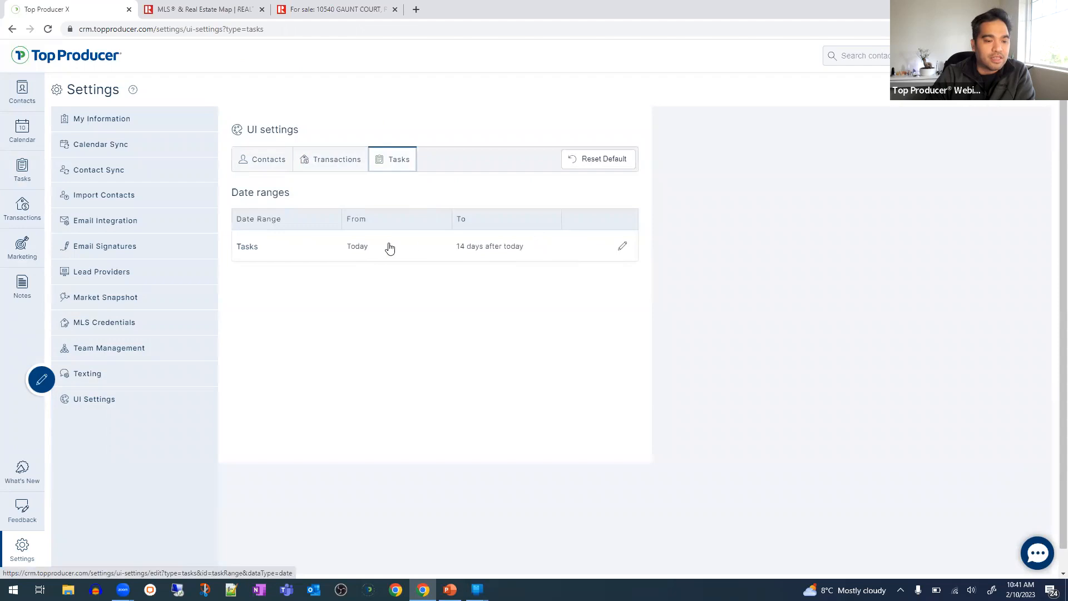
click(623, 247)
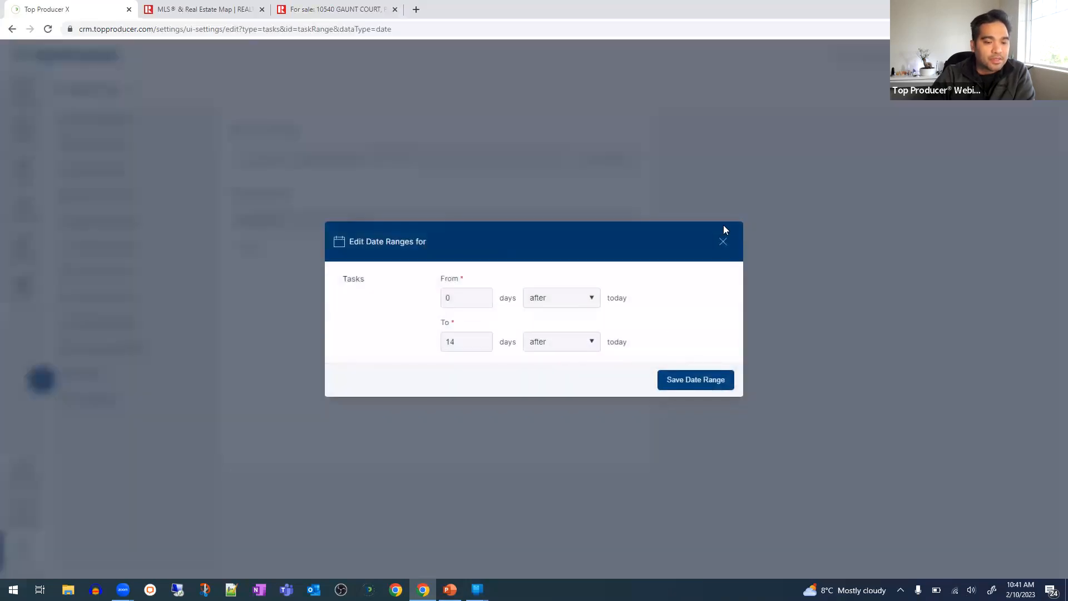
click(721, 243)
- Show the Contacts UI settings and scroll through the contact types and their colours
click(277, 167)
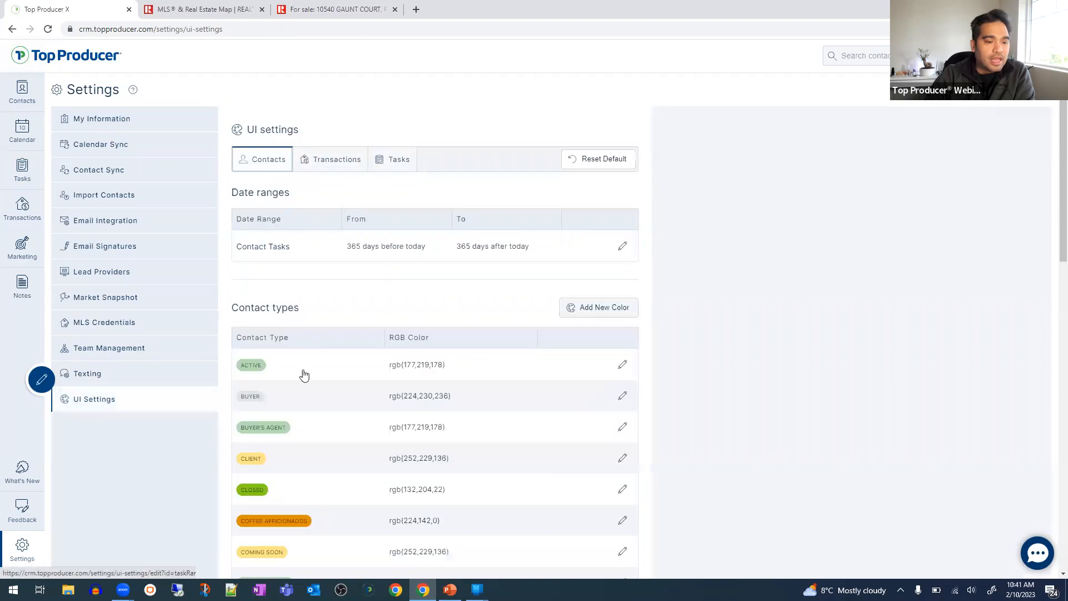
scroll(309, 345, down, 1)
scroll(314, 312, down, 2)
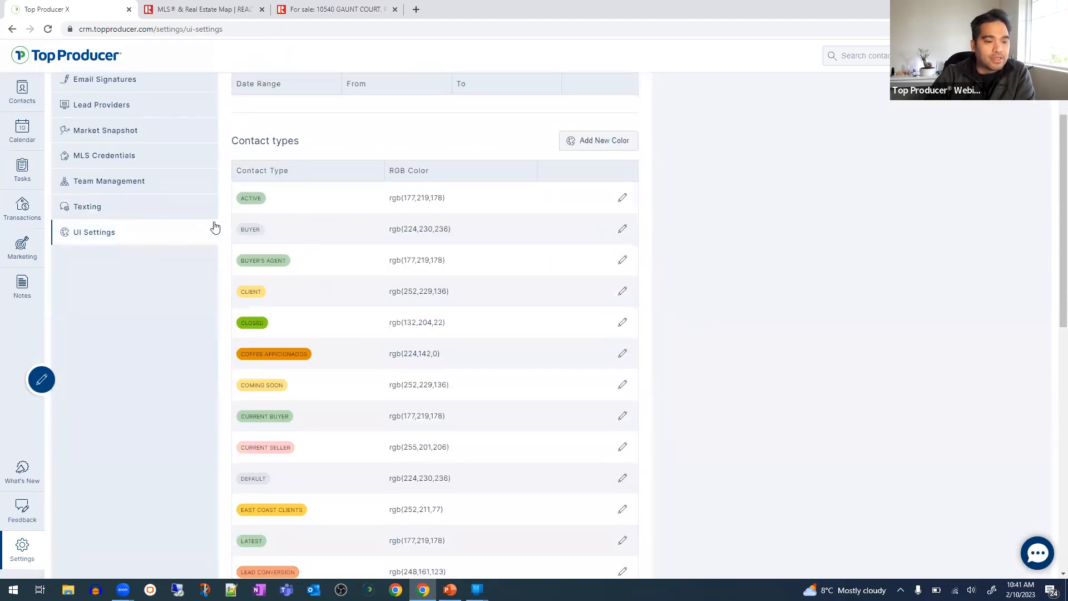
drag(265, 143, 389, 140)
scroll(390, 147, up, 4)
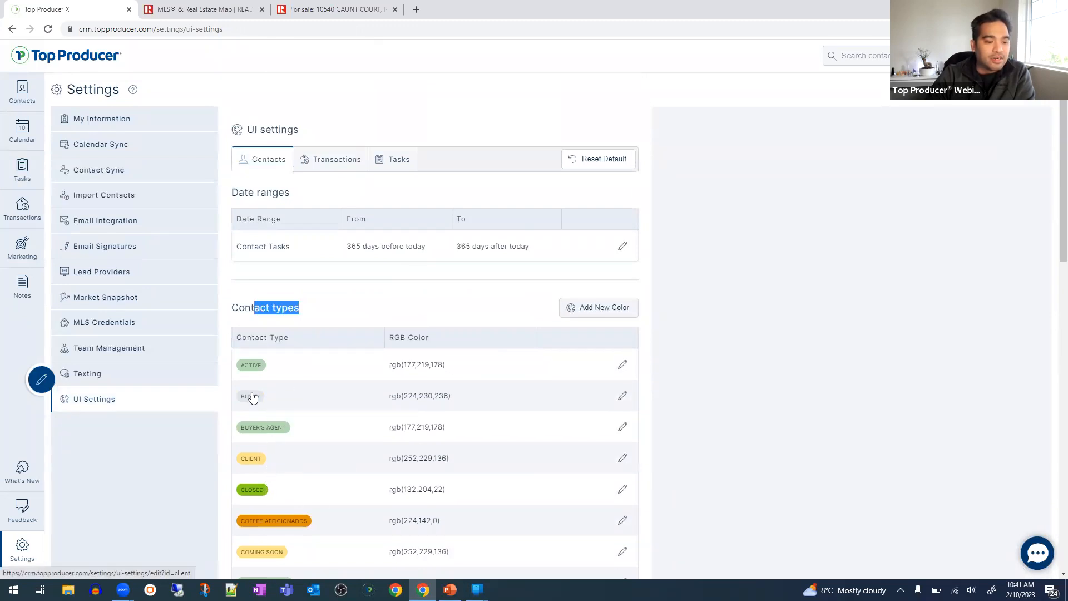
- Show all contacts, then open Top Producer 8i in a new tab from the account menu
click(22, 95)
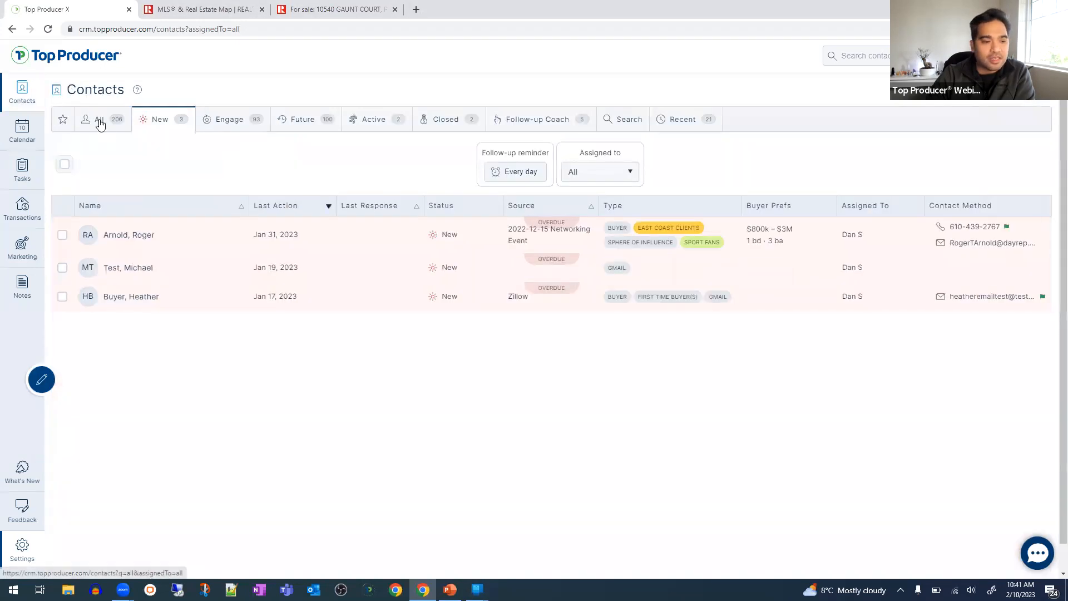
click(100, 119)
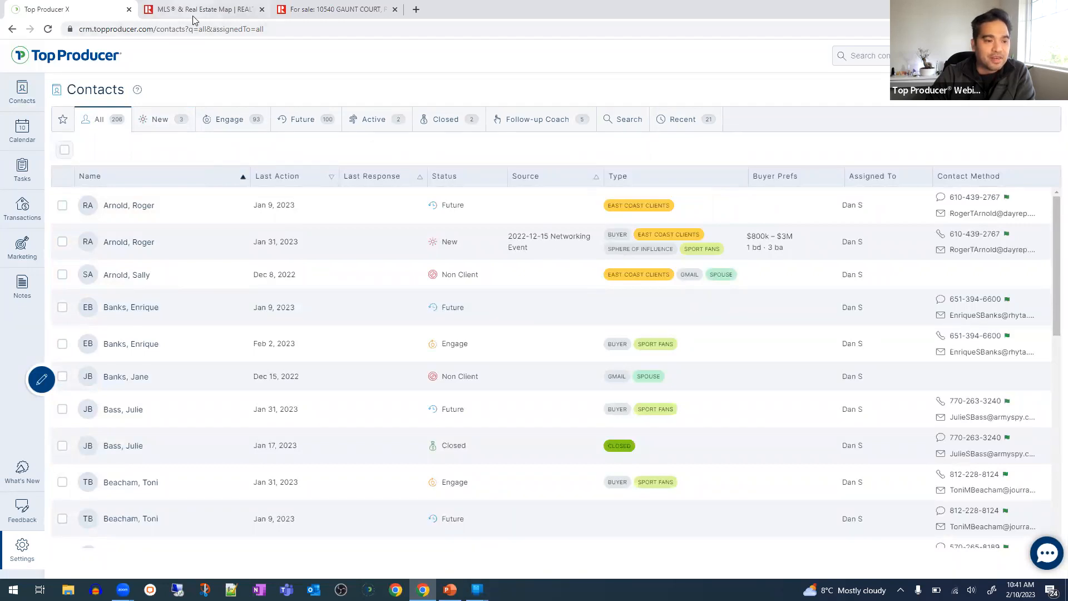
click(1044, 56)
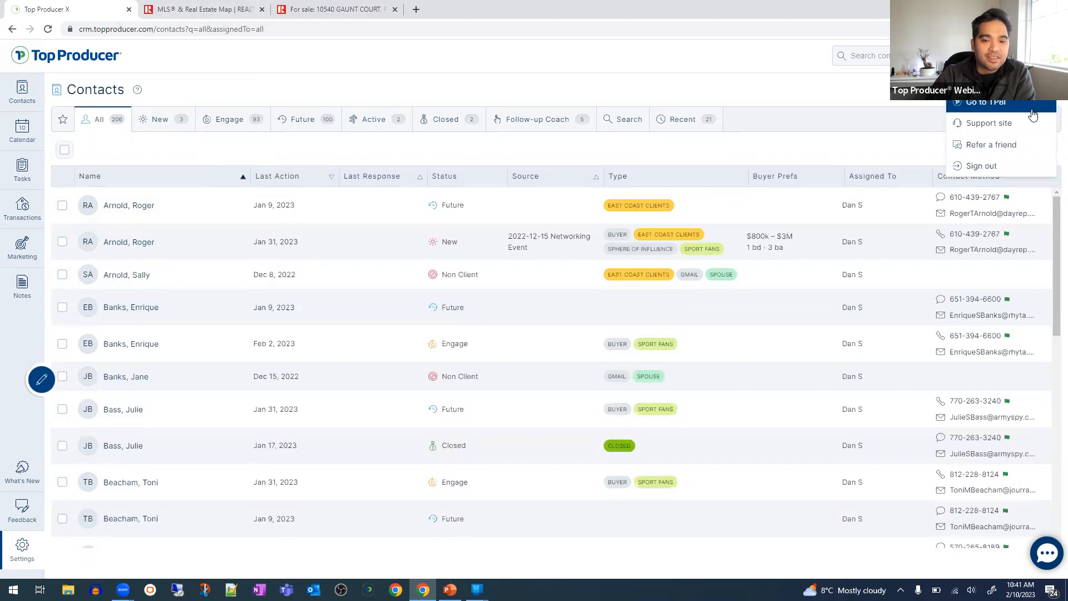
click(1031, 109)
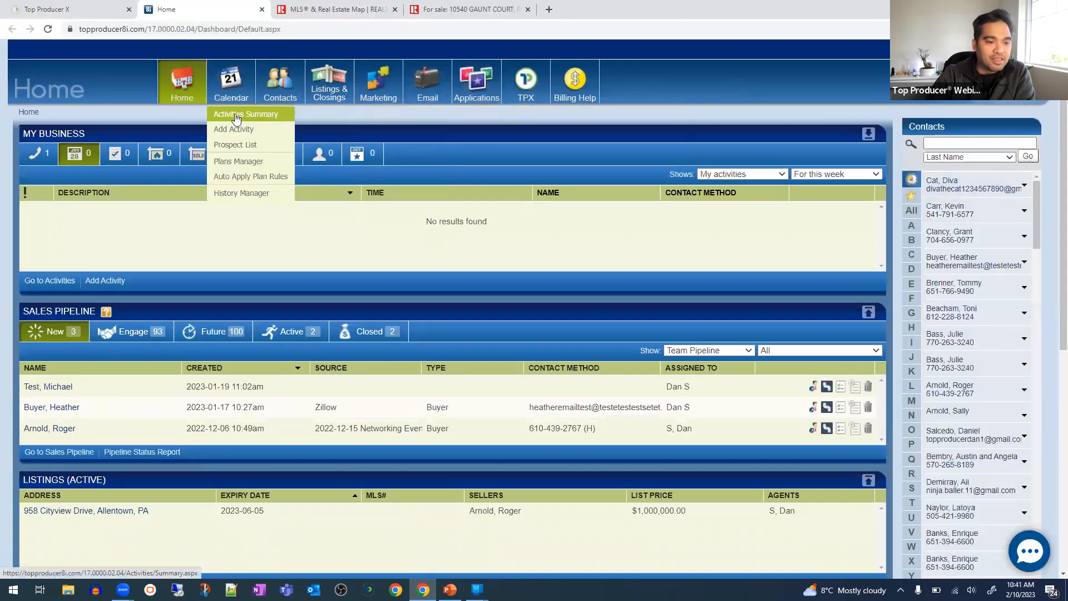
- Go back to the Top Producer X tab and open Settings > UI Settings
click(73, 9)
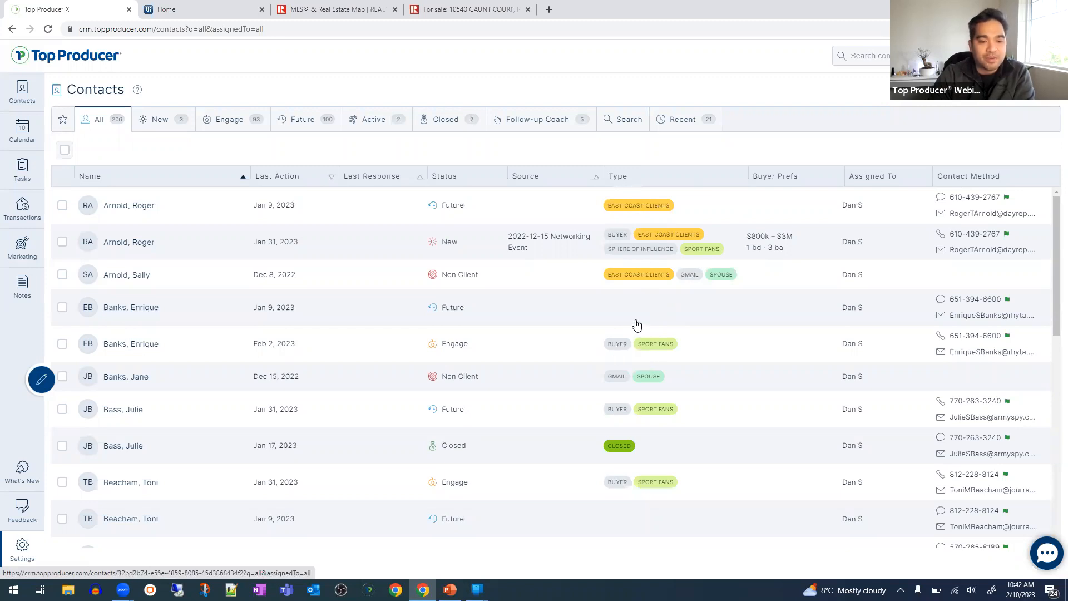
click(23, 551)
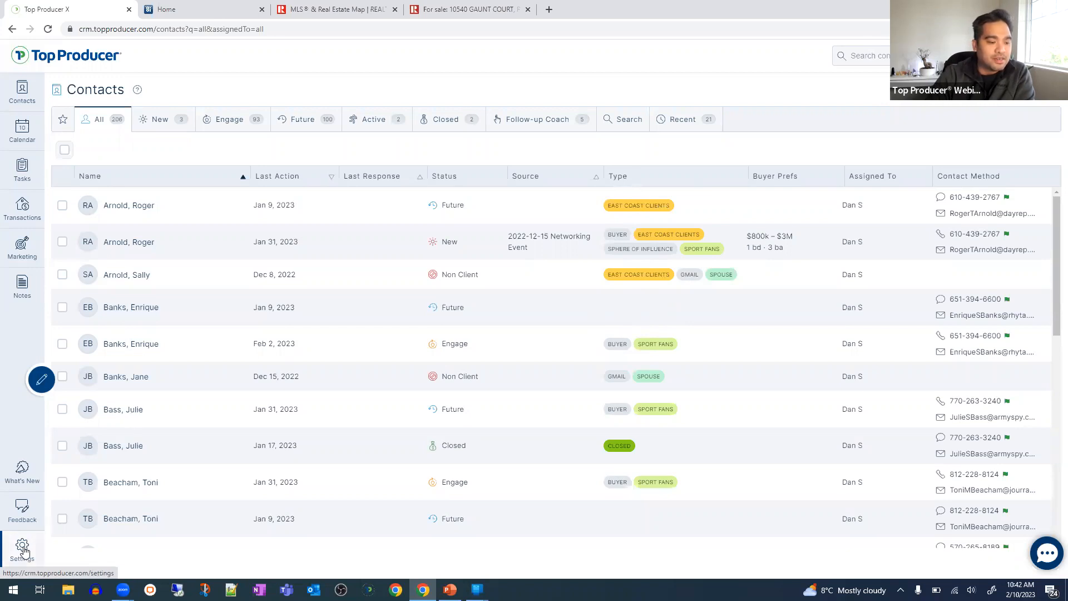
click(95, 403)
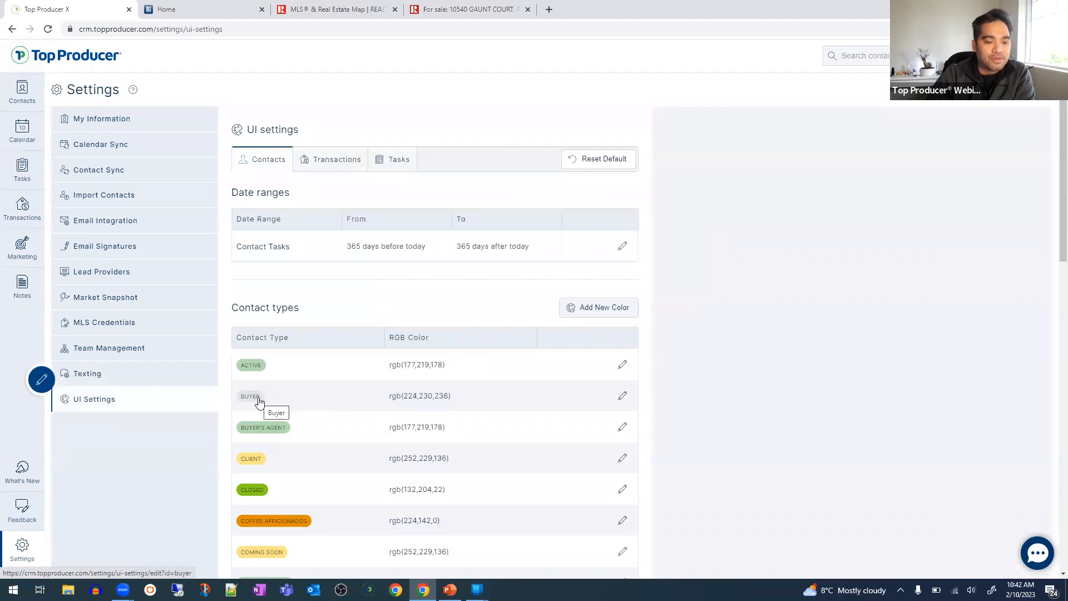
- Recolour the Buyer contact type light pink, rgb(241,121,215), save it, and view the contacts list
click(624, 402)
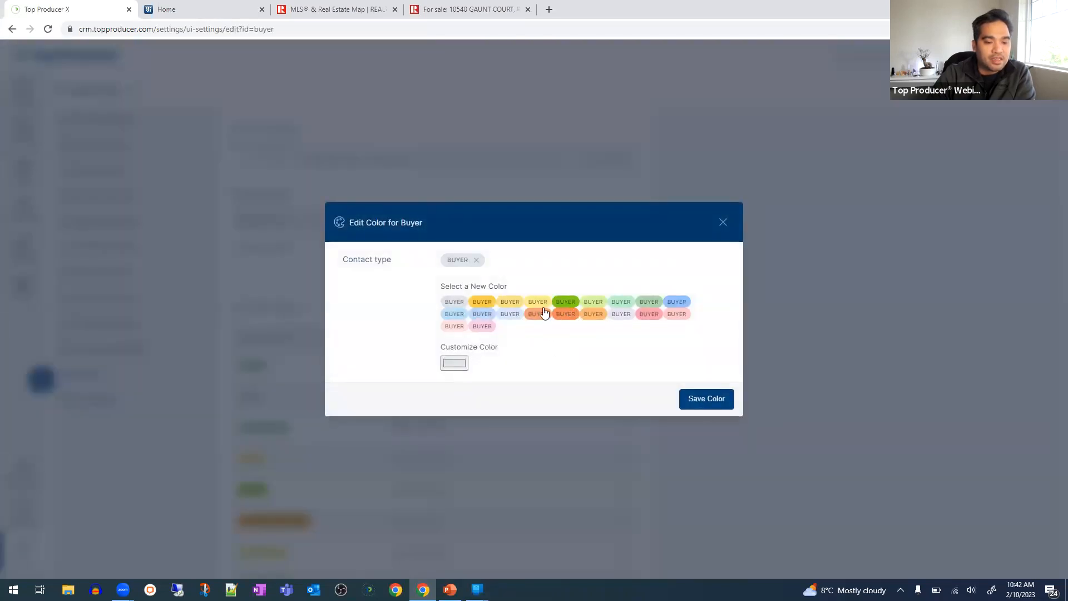
click(463, 365)
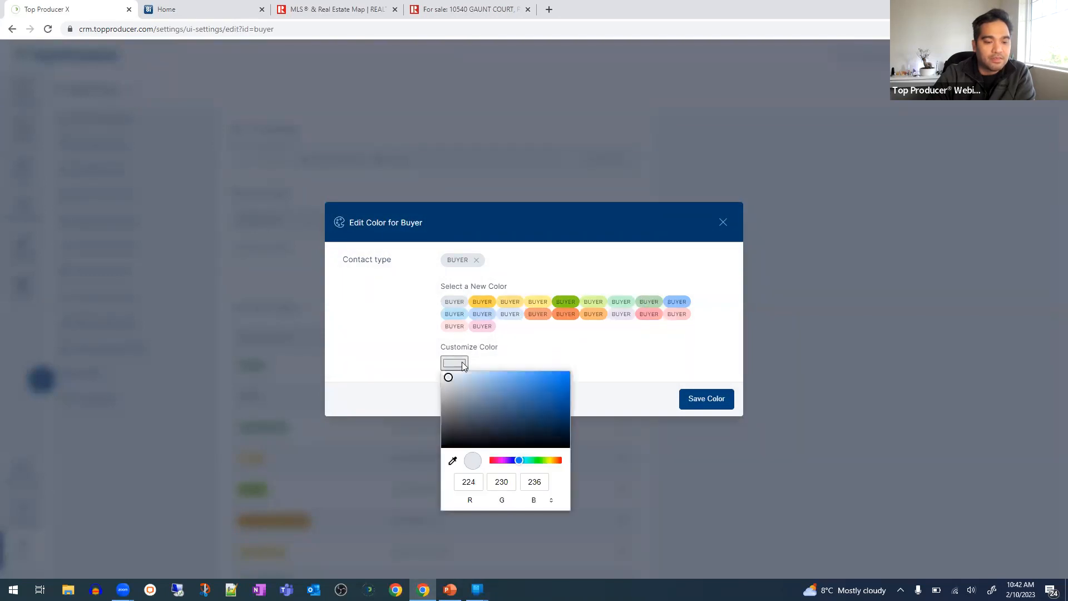
mouse_move(521, 464)
mouse_down()
mouse_move(558, 462)
mouse_move(500, 462)
mouse_up()
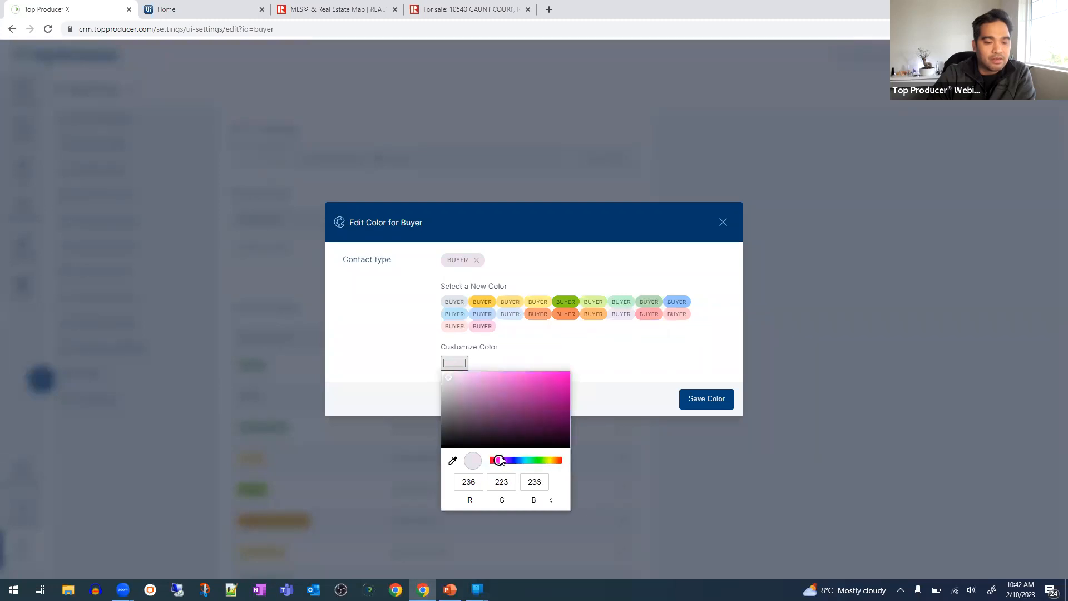
click(526, 373)
drag(528, 372, 506, 376)
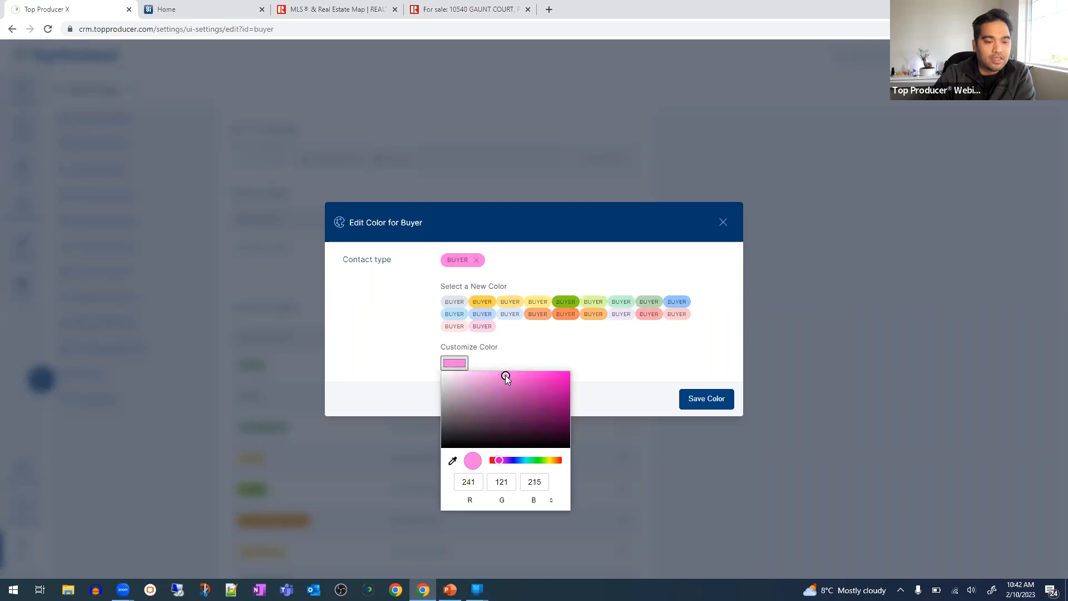
click(643, 363)
click(703, 406)
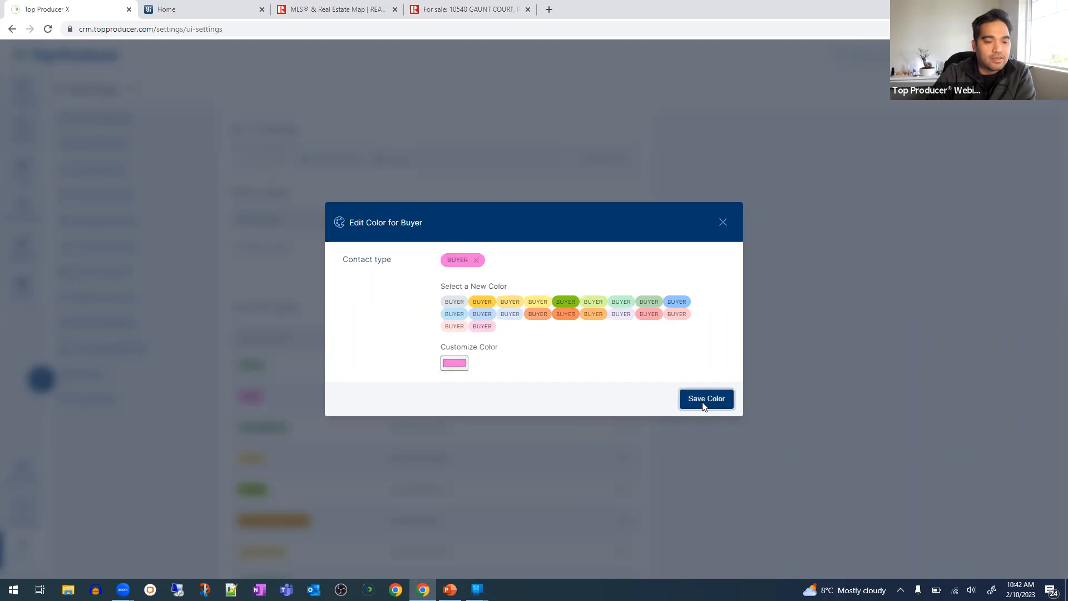
click(32, 103)
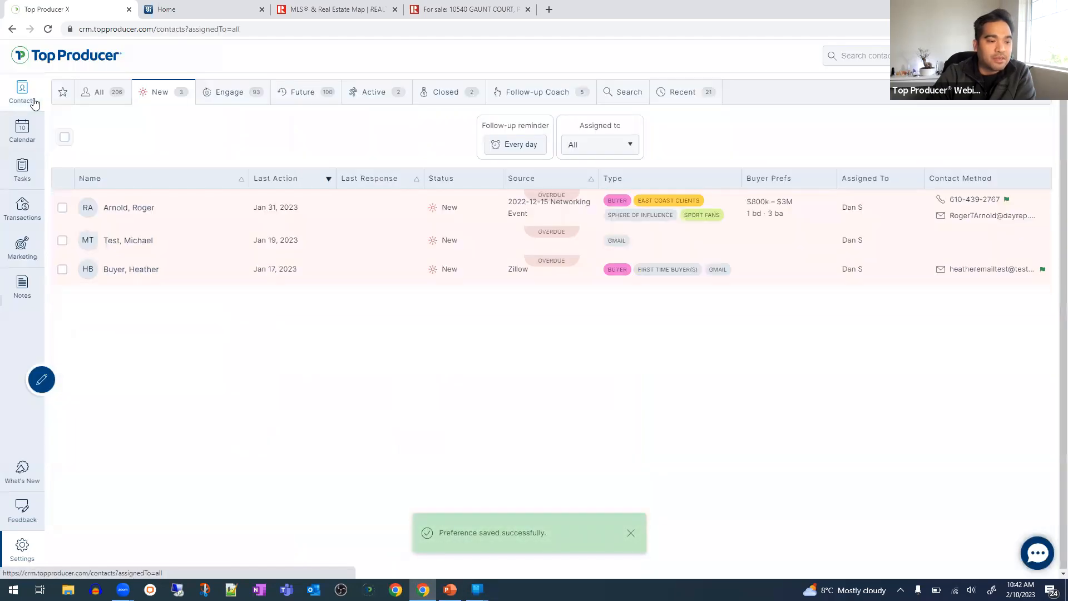
click(109, 94)
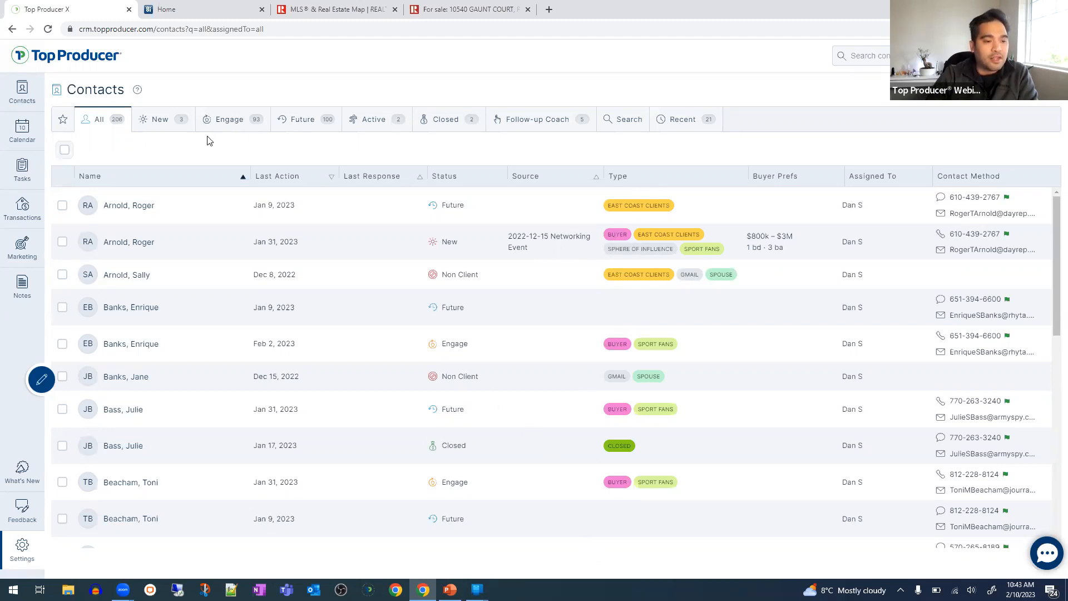
click(373, 121)
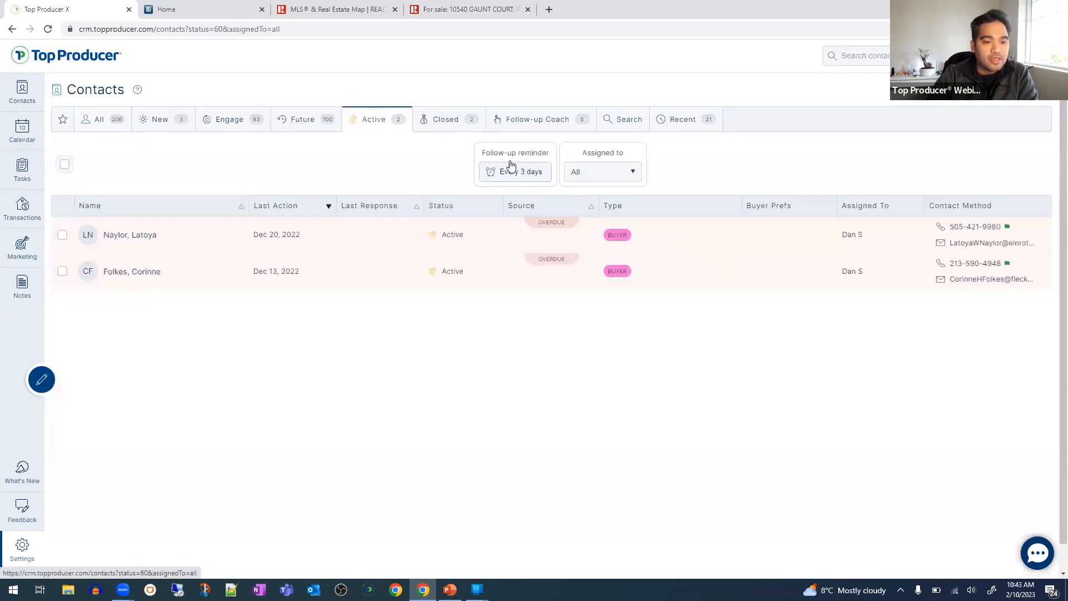
click(305, 119)
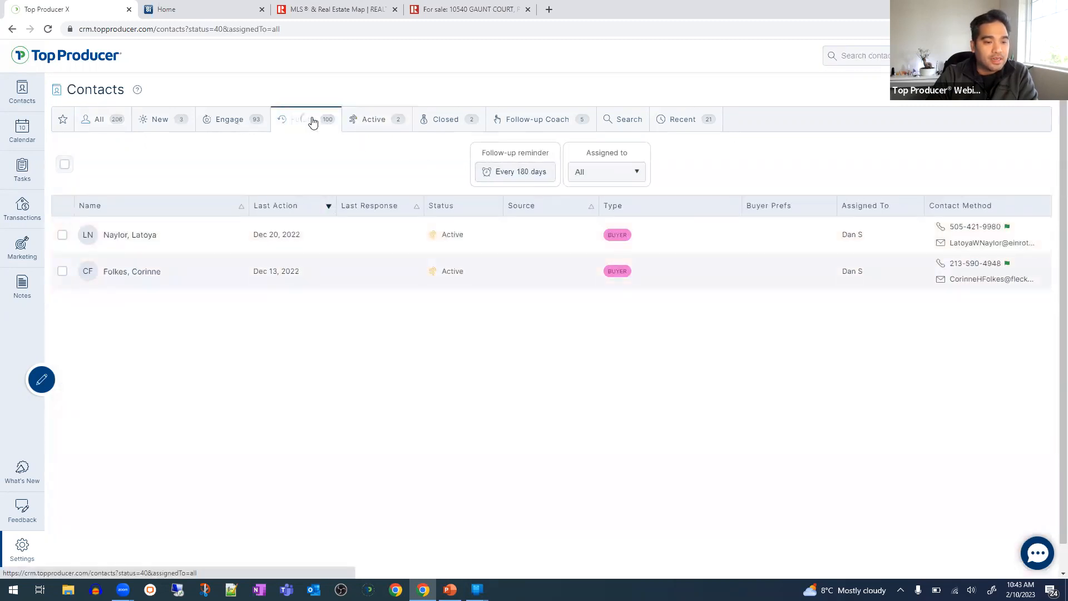
click(234, 129)
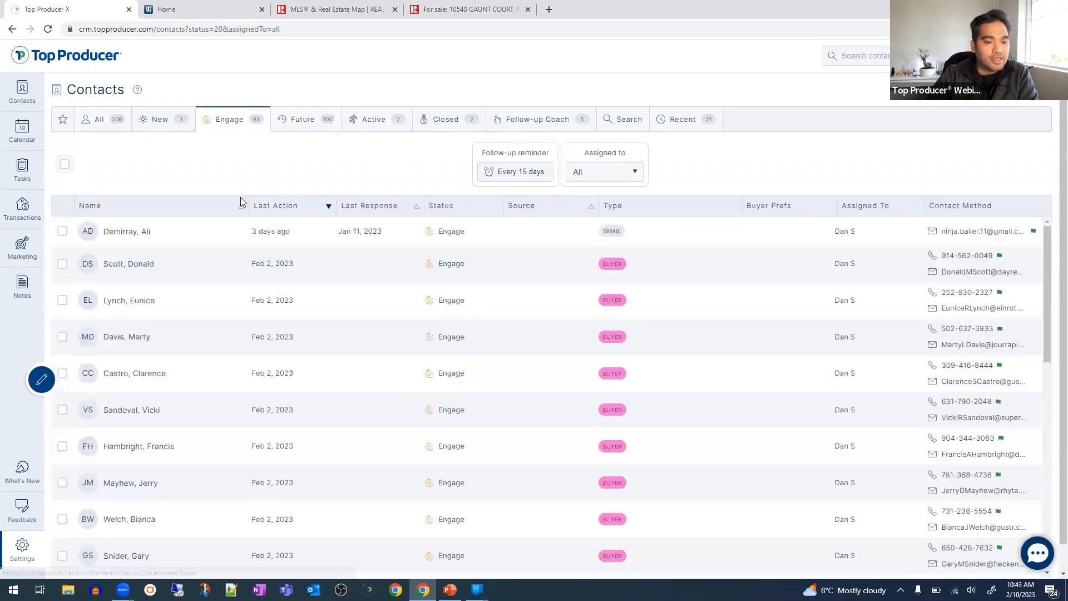
click(170, 118)
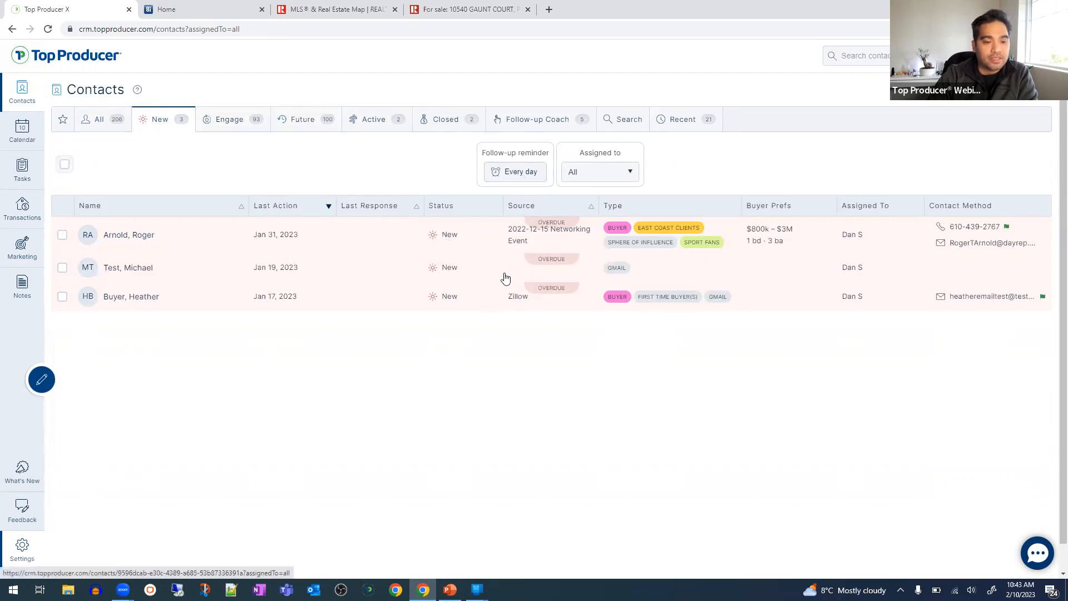
- Change the New contacts follow-up reminder from every day to every 15 days
click(521, 174)
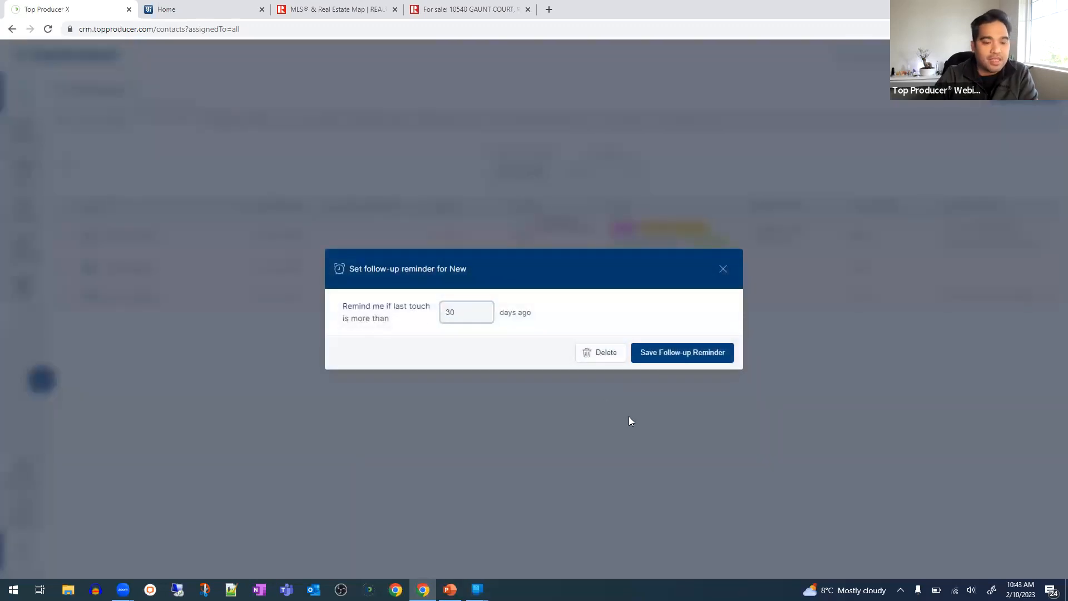
click(684, 359)
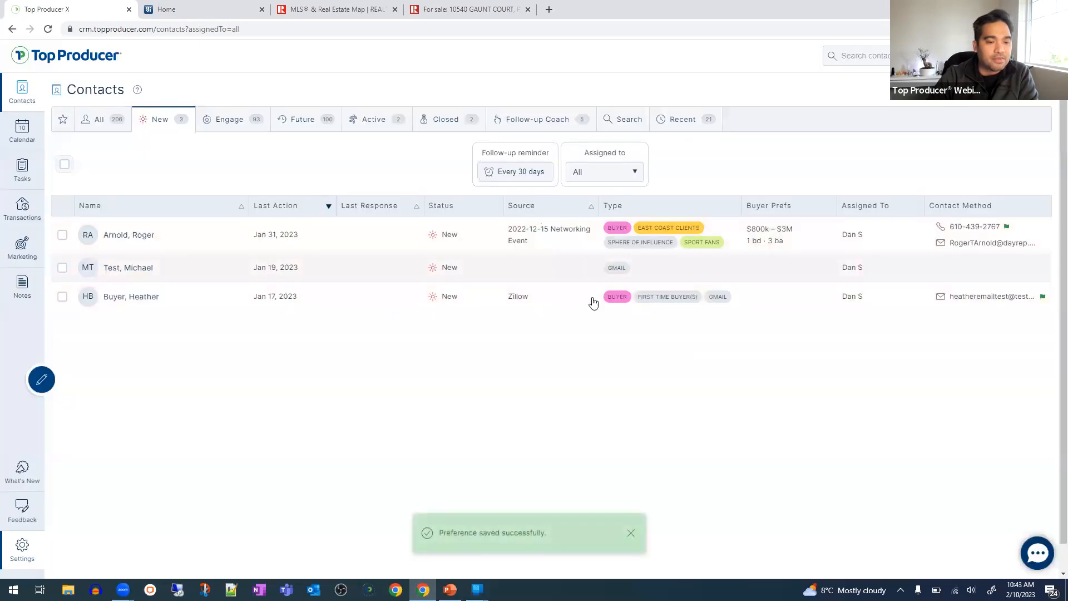
click(503, 173)
drag(475, 314, 376, 327)
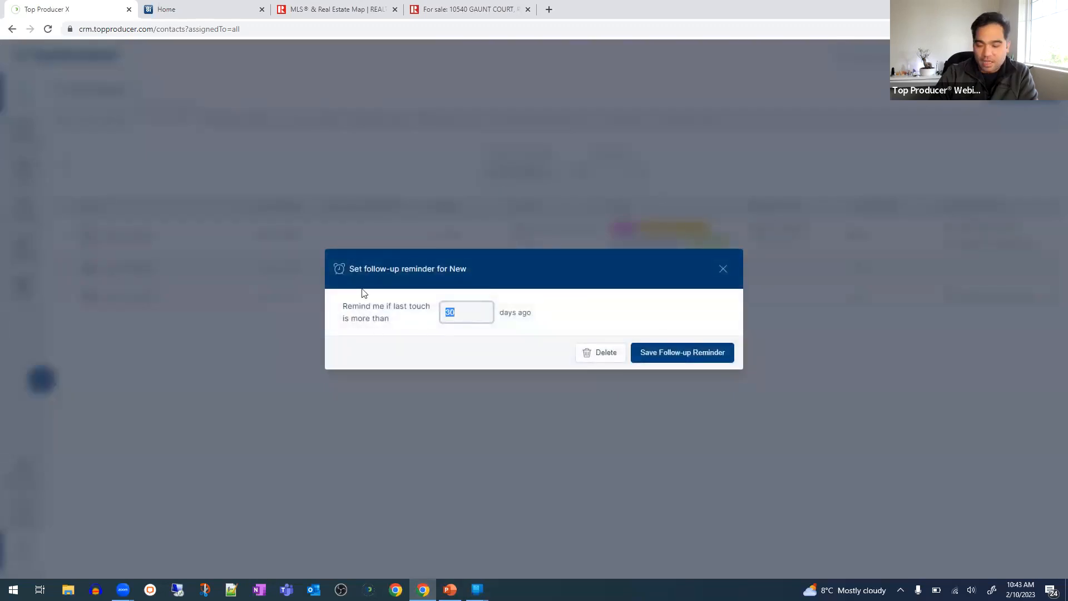
click(693, 352)
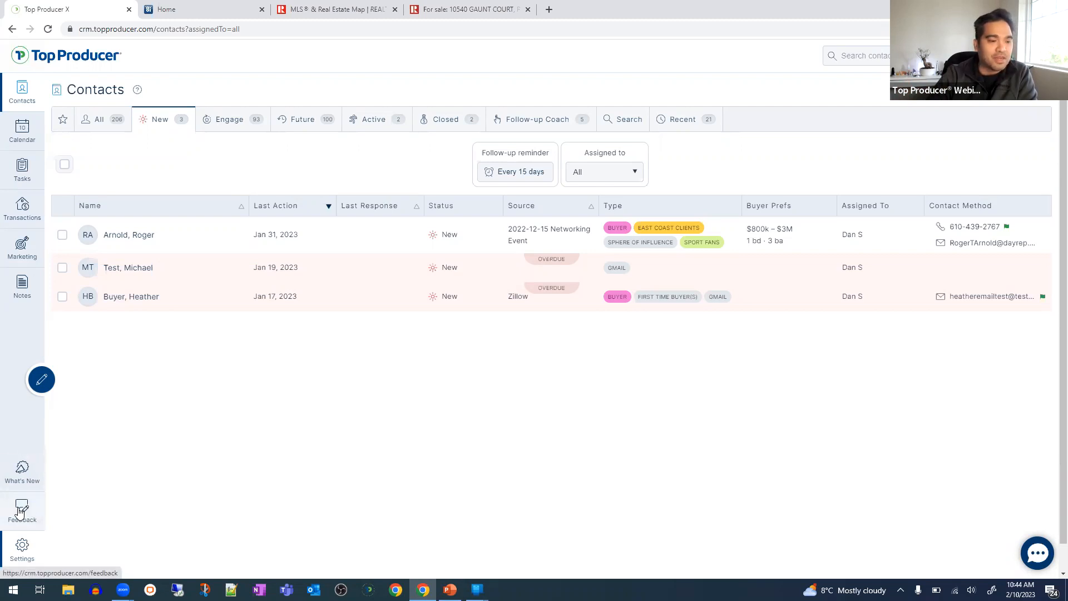
click(20, 512)
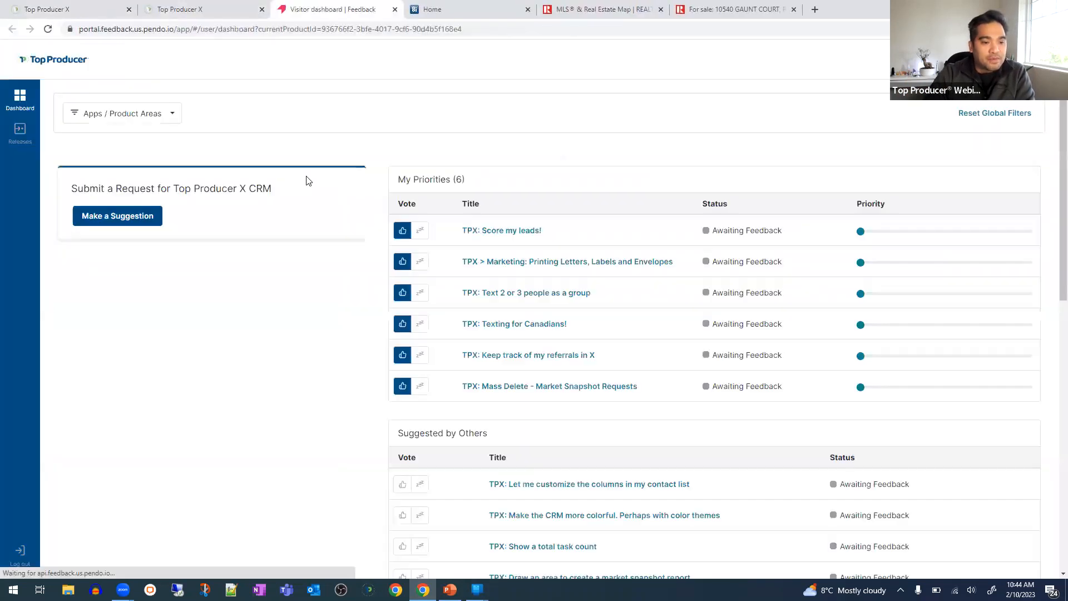
scroll(428, 477, down, 2)
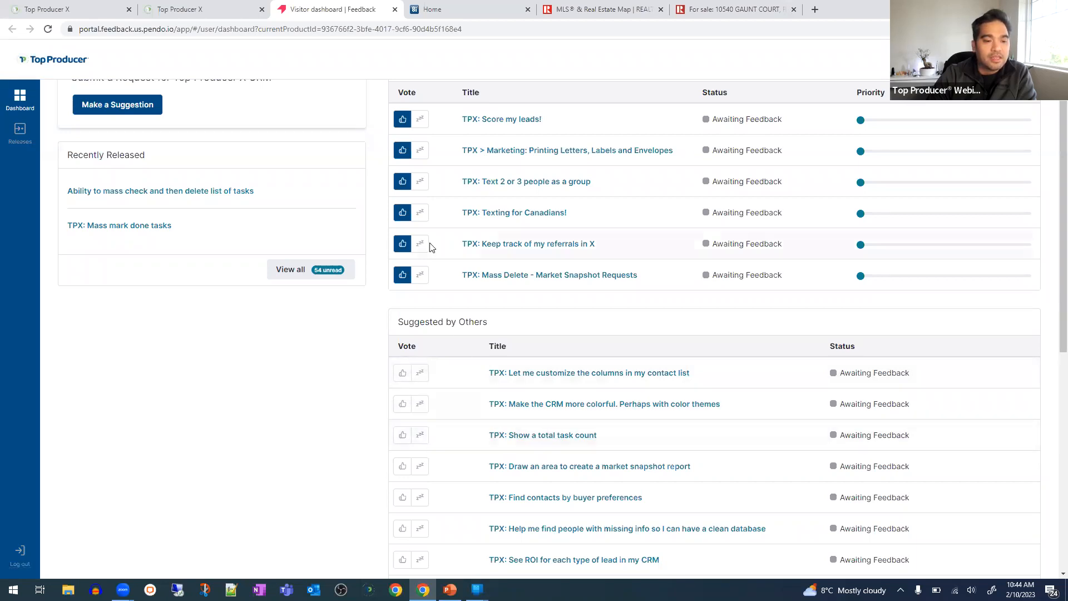
scroll(746, 238, up, 2)
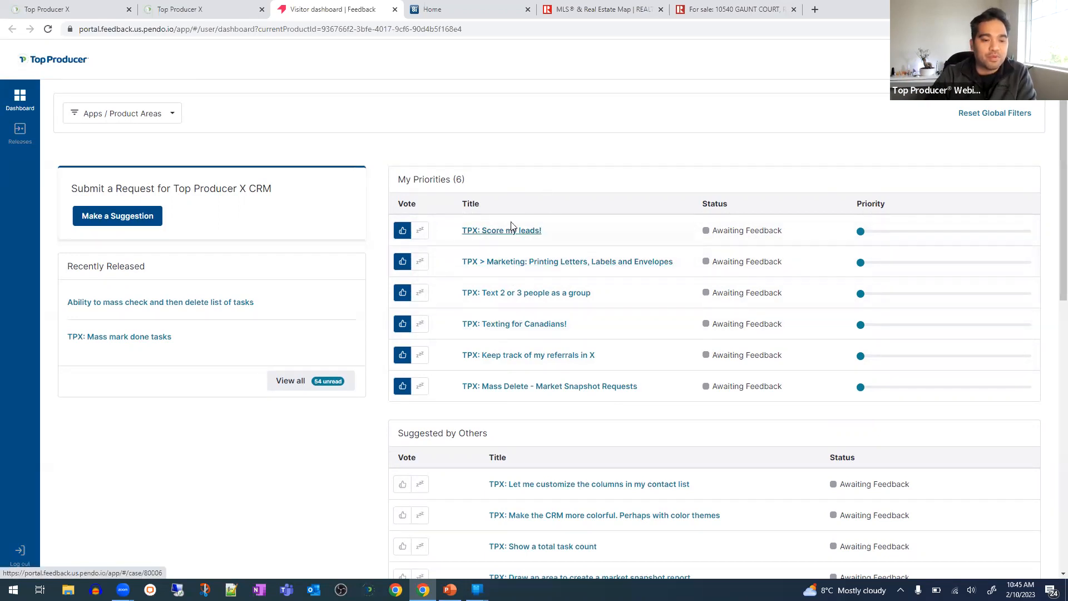
- Open 'TPX: Score my leads!', read its description and want count, then return to Top Producer X
click(512, 238)
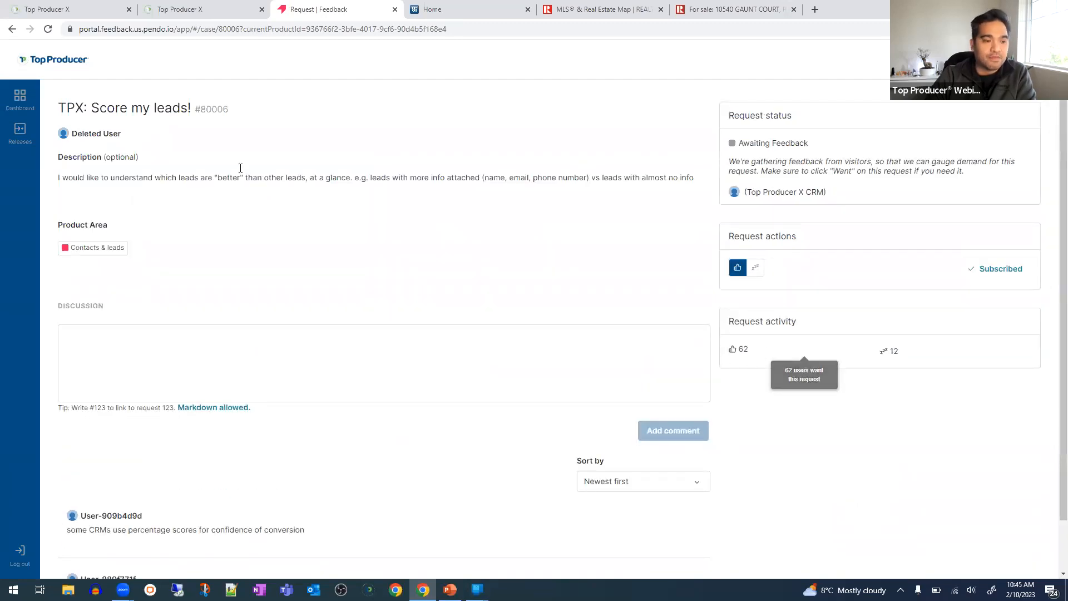
drag(94, 108, 192, 108)
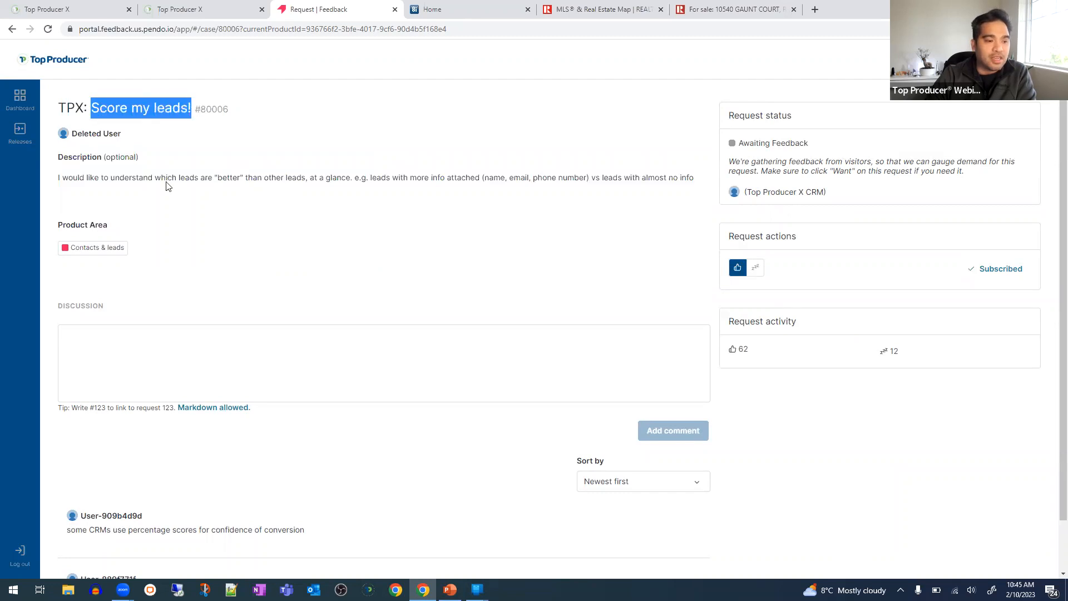
drag(167, 178, 265, 179)
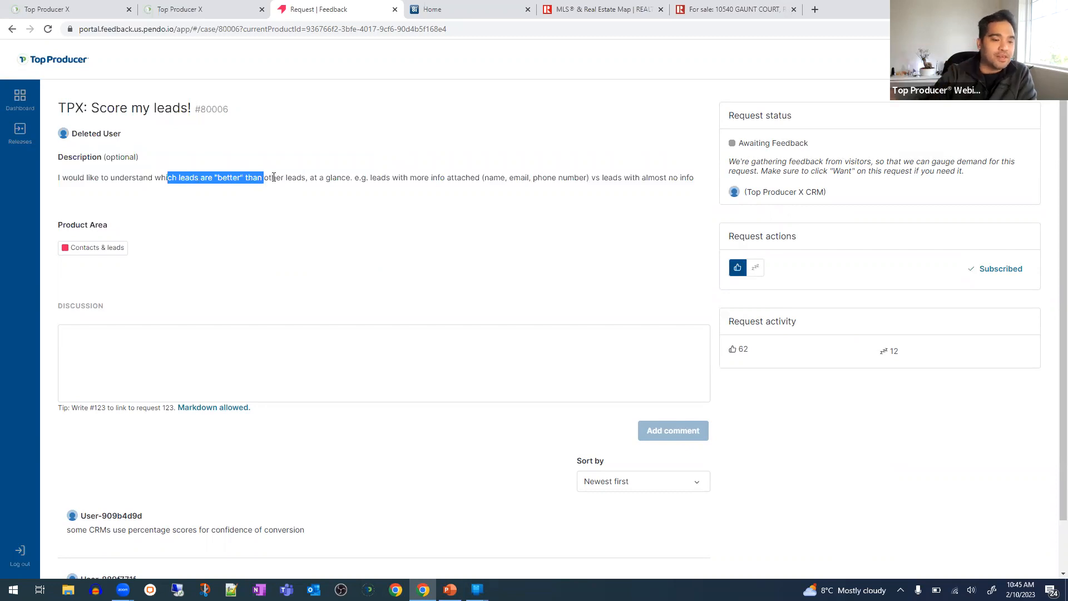
double_click(273, 178)
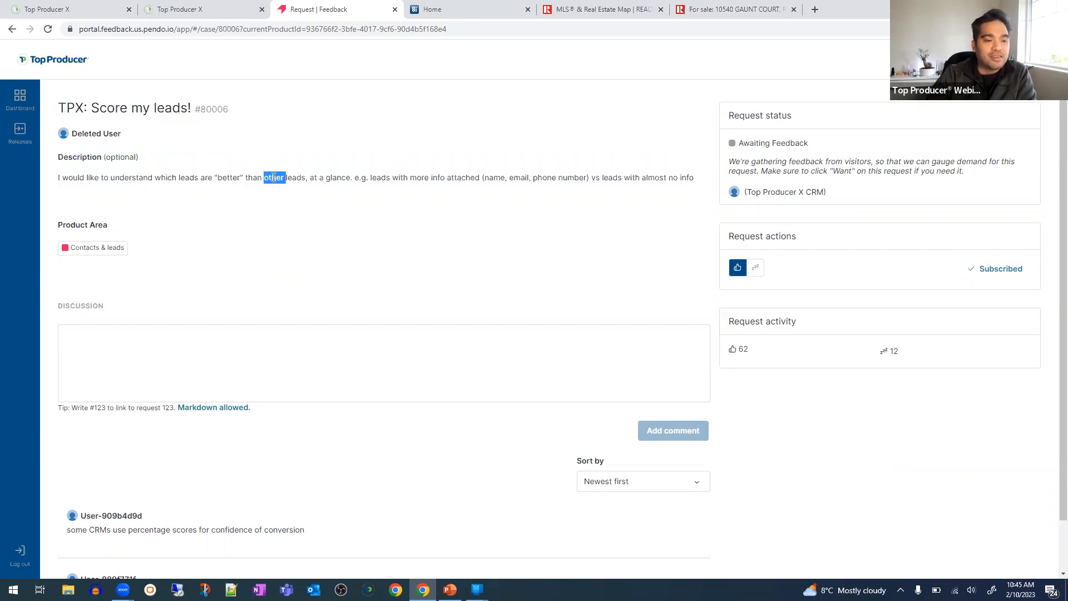
triple_click(274, 177)
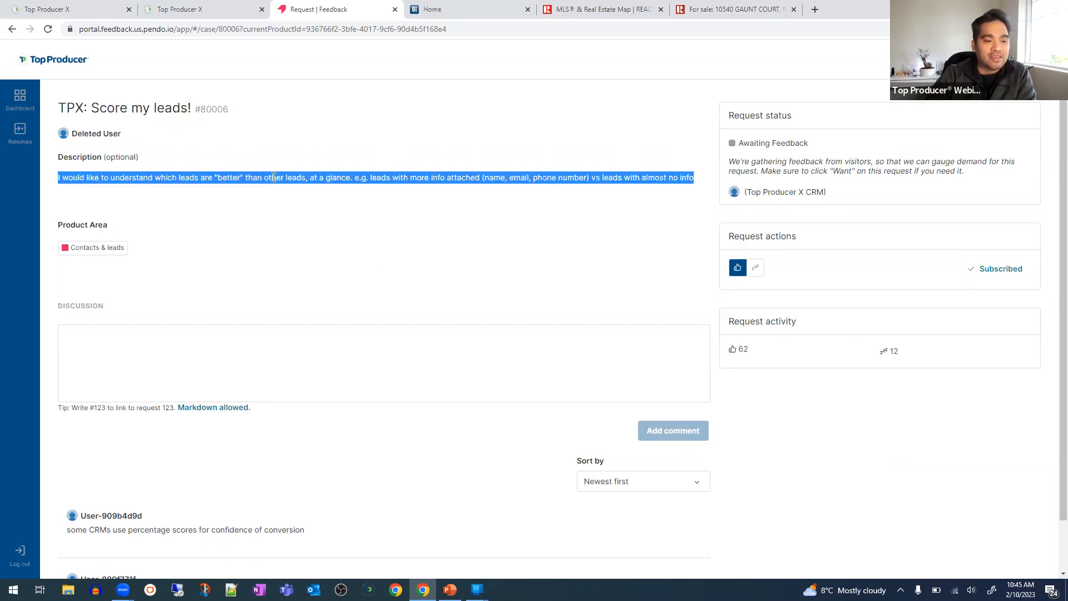
click(424, 212)
mouse_move(740, 350)
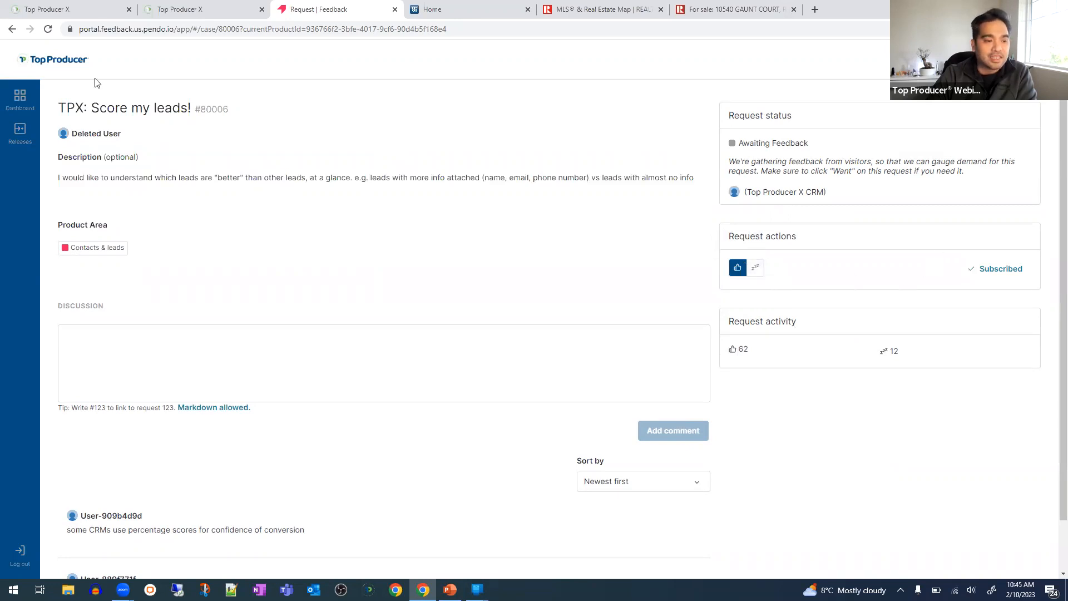
click(14, 29)
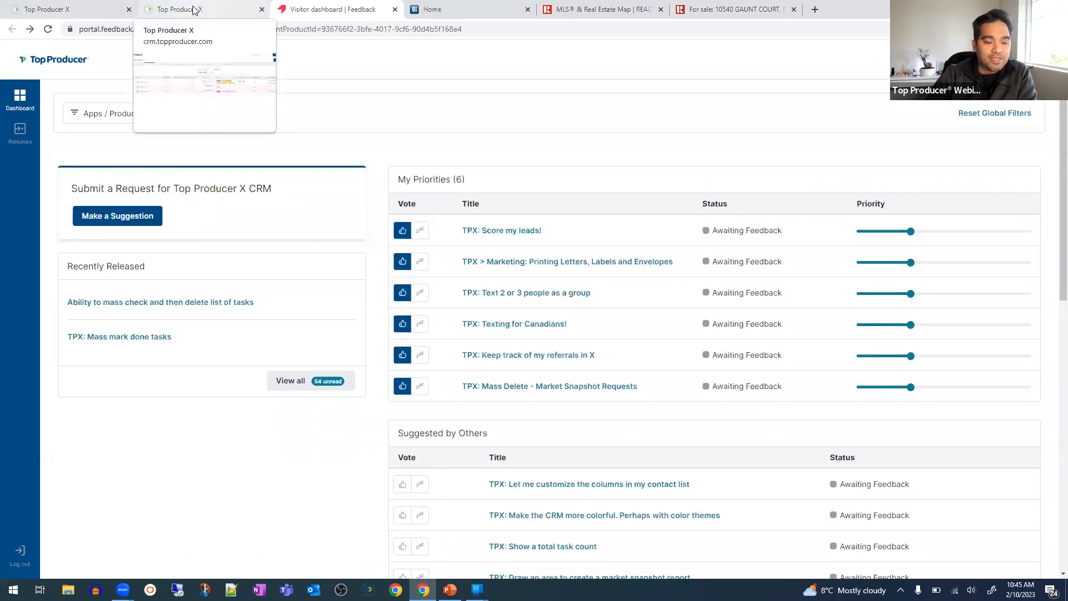
click(195, 10)
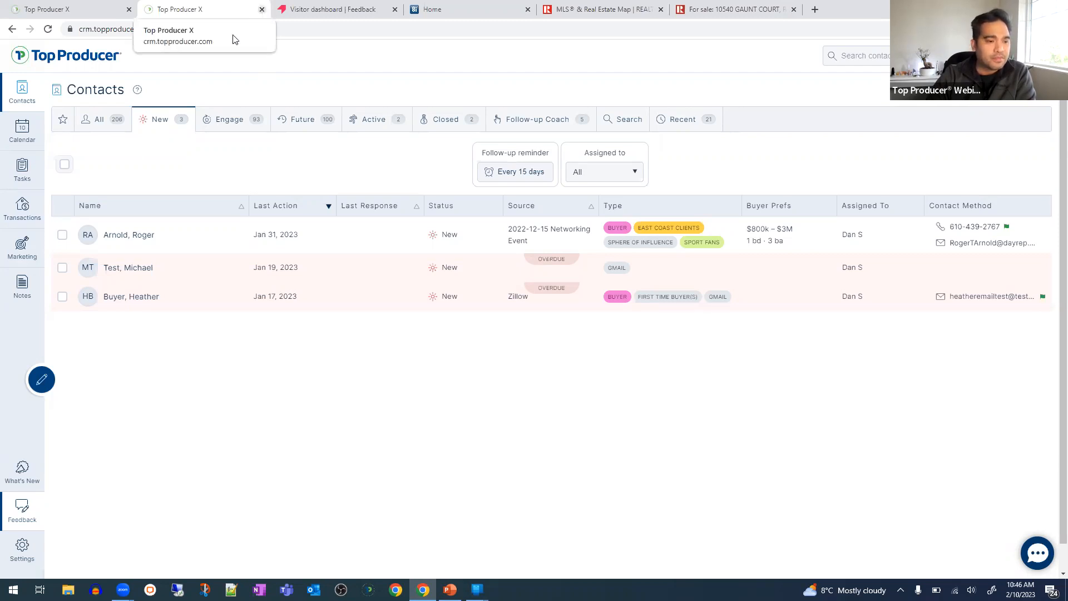
- Briefly show TPX Settings, then run the slideshow from the current slide to the marketing templates slide
mouse_move(450, 588)
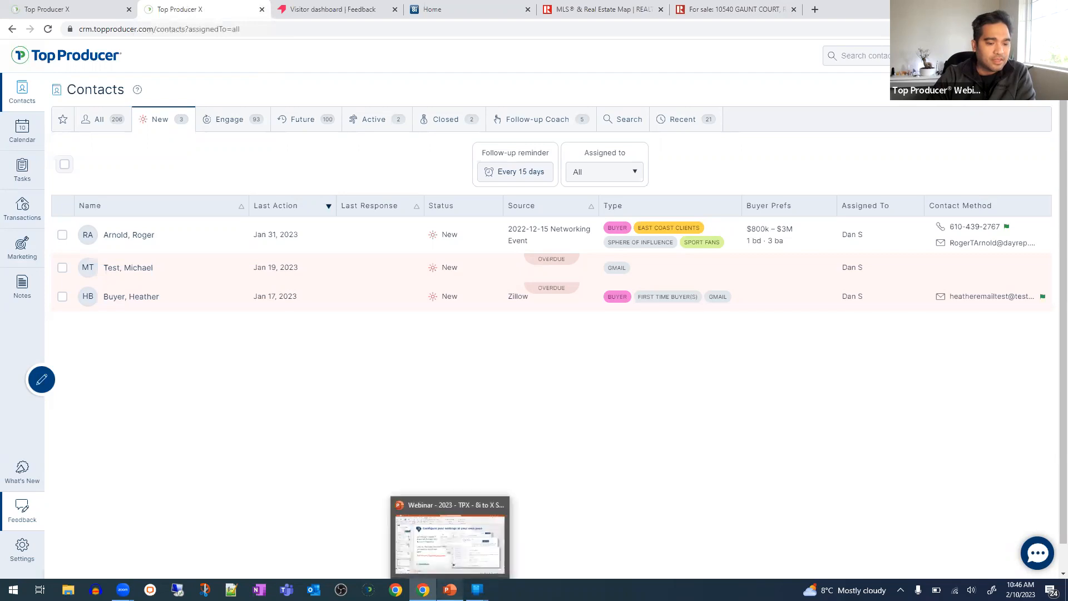
click(428, 537)
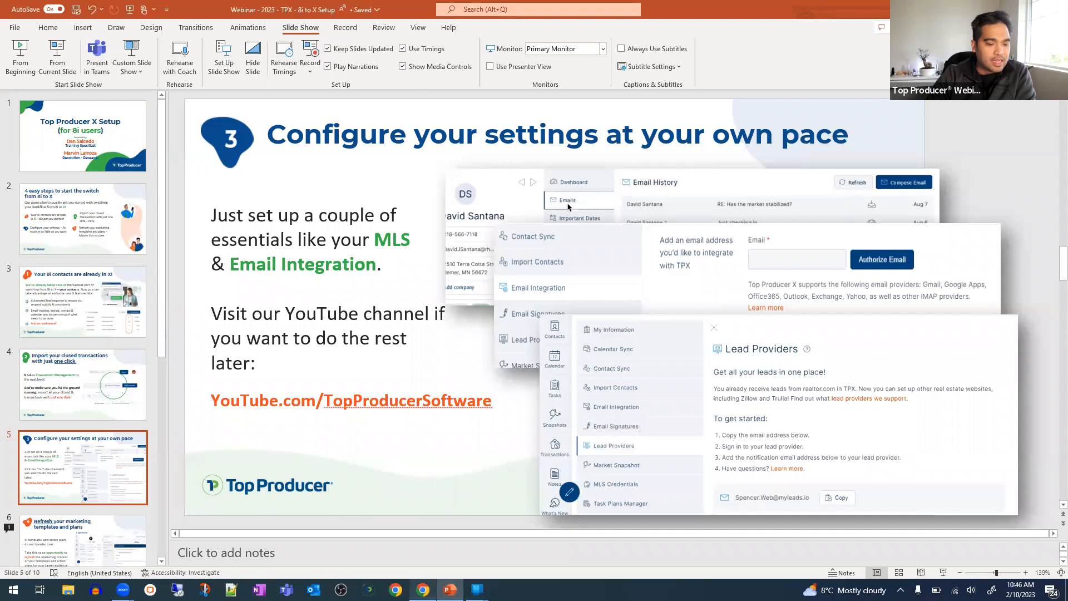
key(alt+Tab)
click(23, 548)
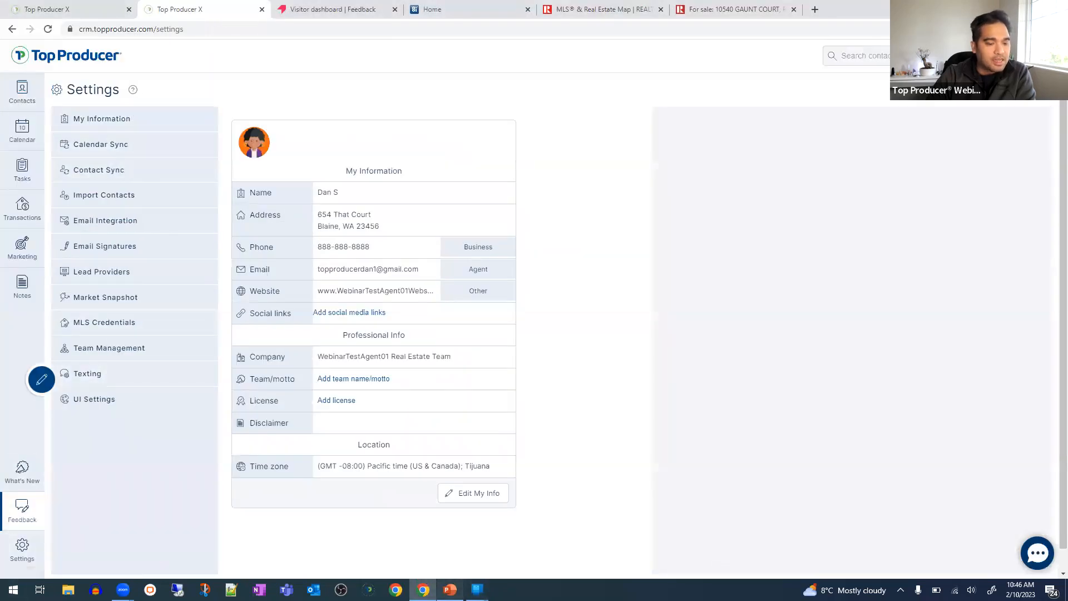
click(450, 589)
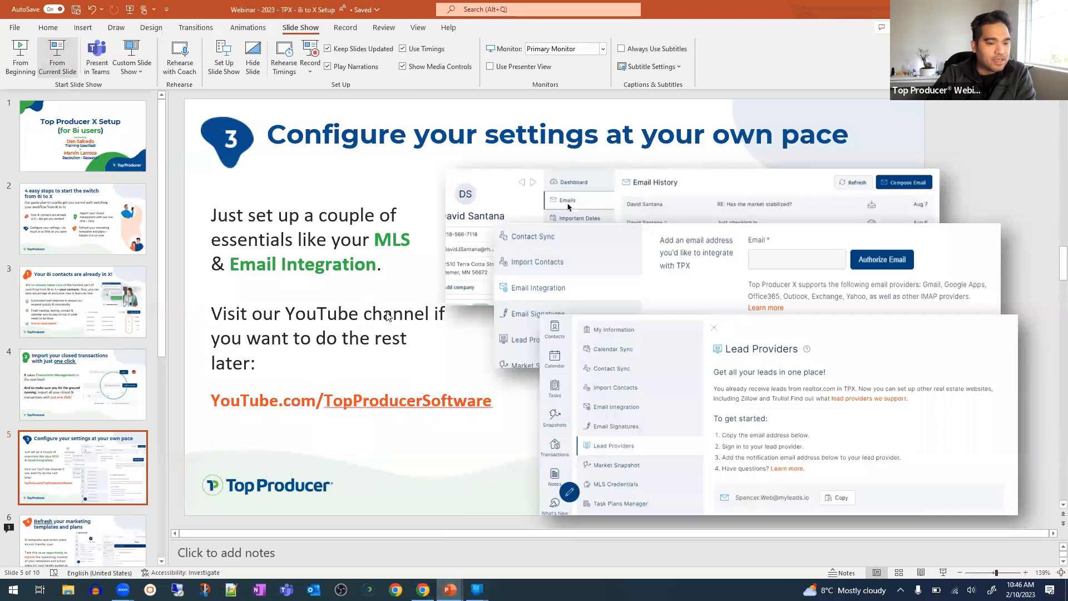
click(57, 55)
click(120, 348)
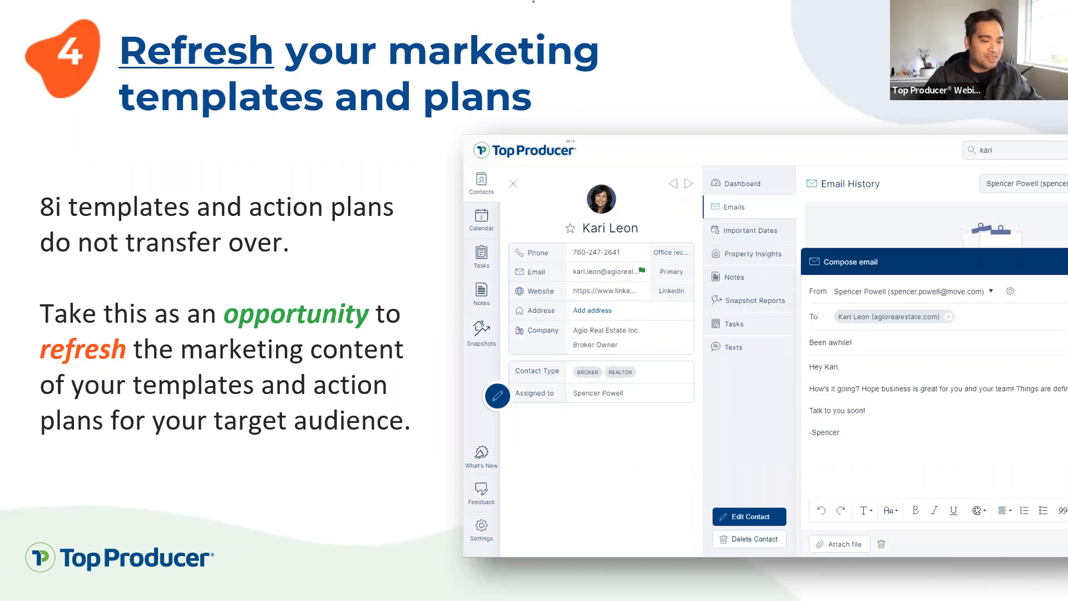
- End the slideshow on the 'And that's all there is to it!' slide and close two spare browser tabs
click(379, 368)
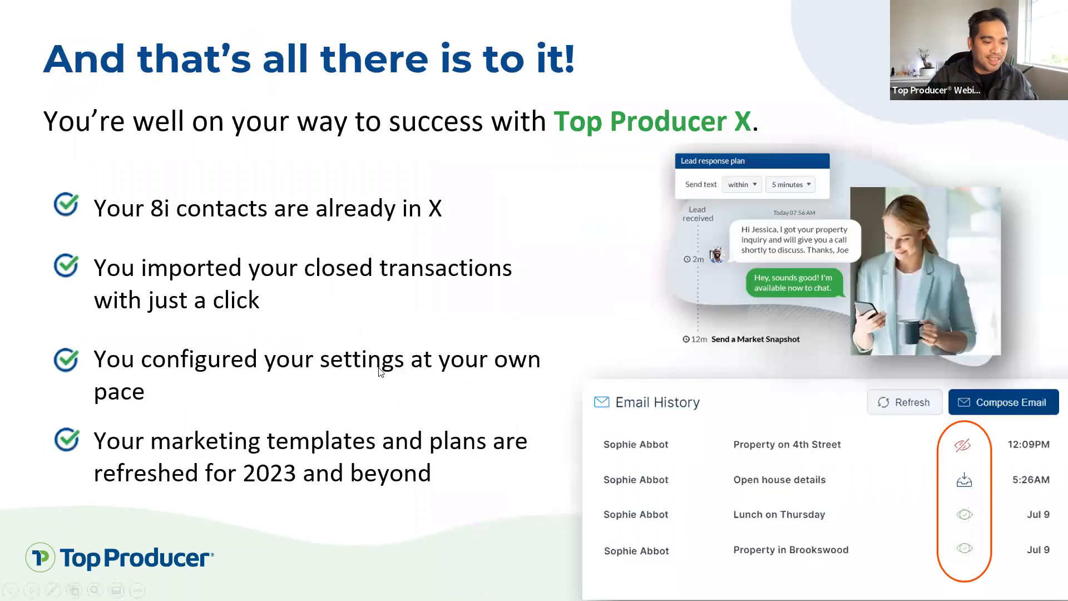
key(Escape)
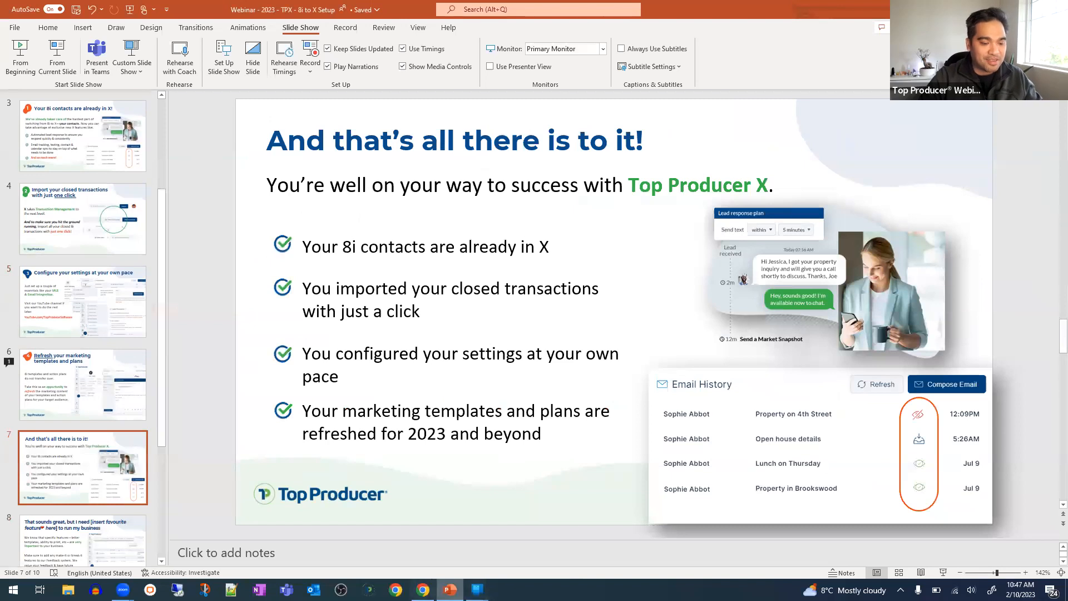
click(422, 590)
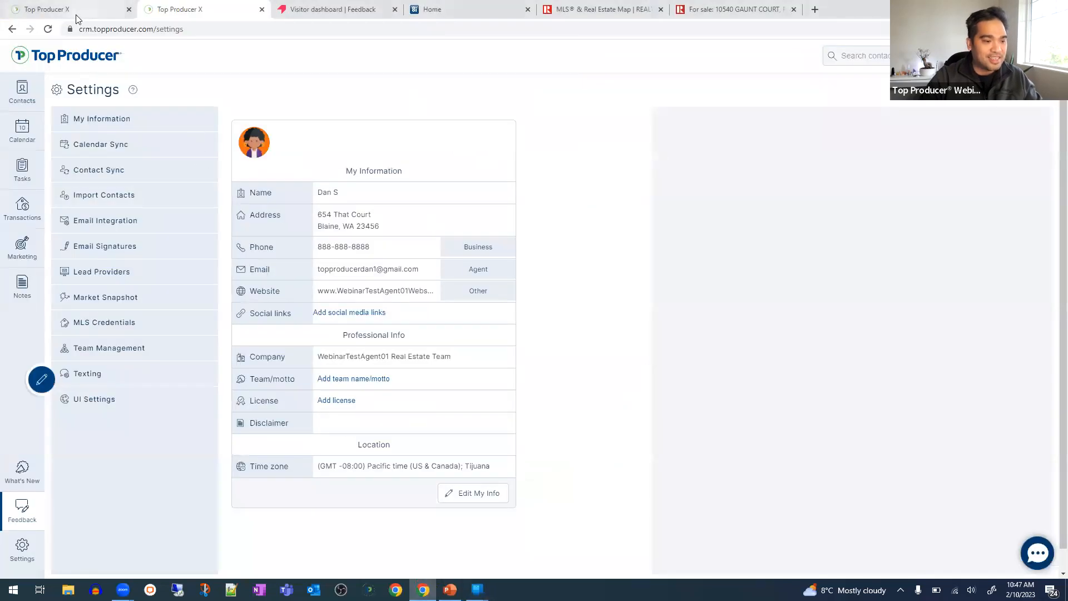
click(261, 10)
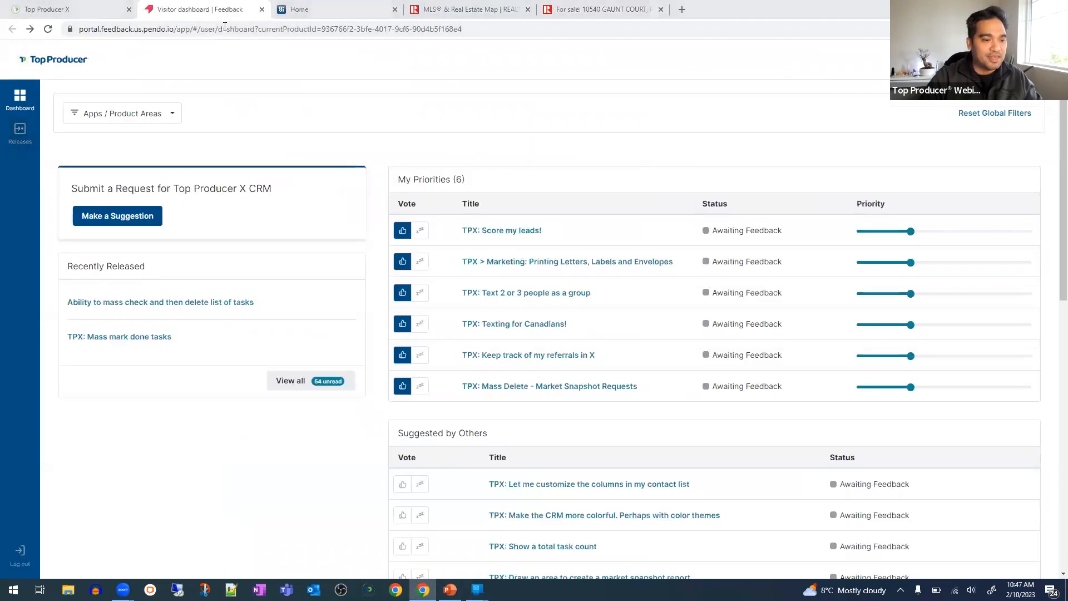
click(261, 9)
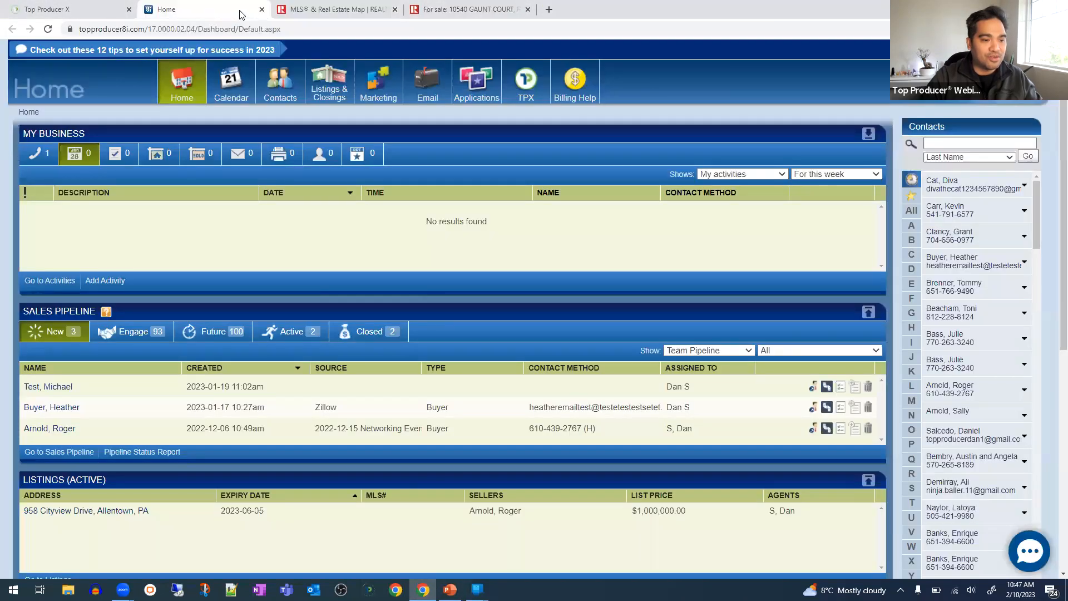
- Move the 8i Home page into its own window and snap the two windows side by side
drag(169, 113, 165, 192)
click(1029, 8)
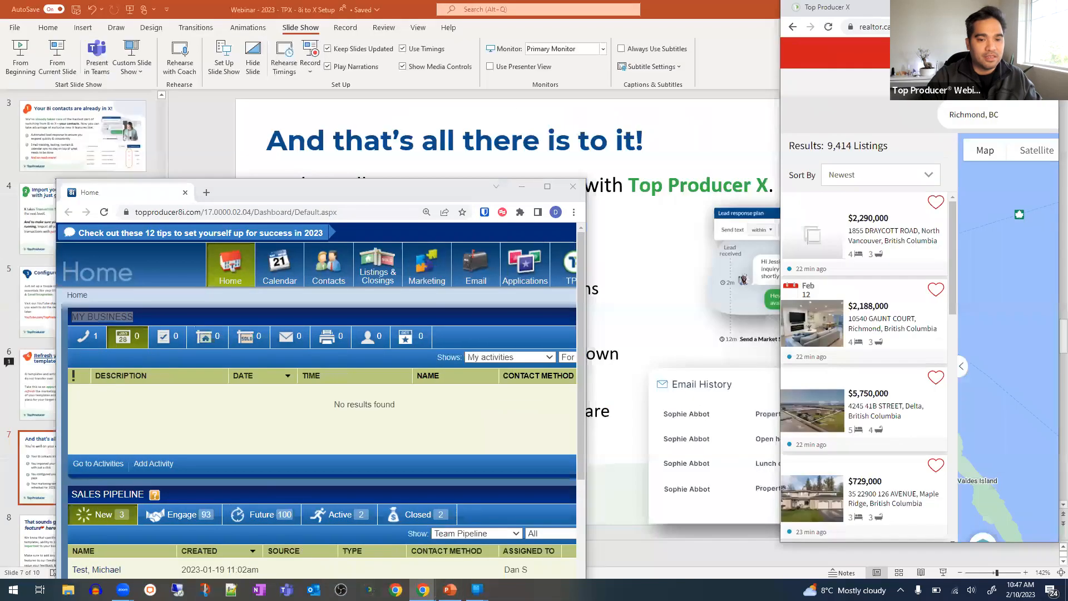
key(super+Right)
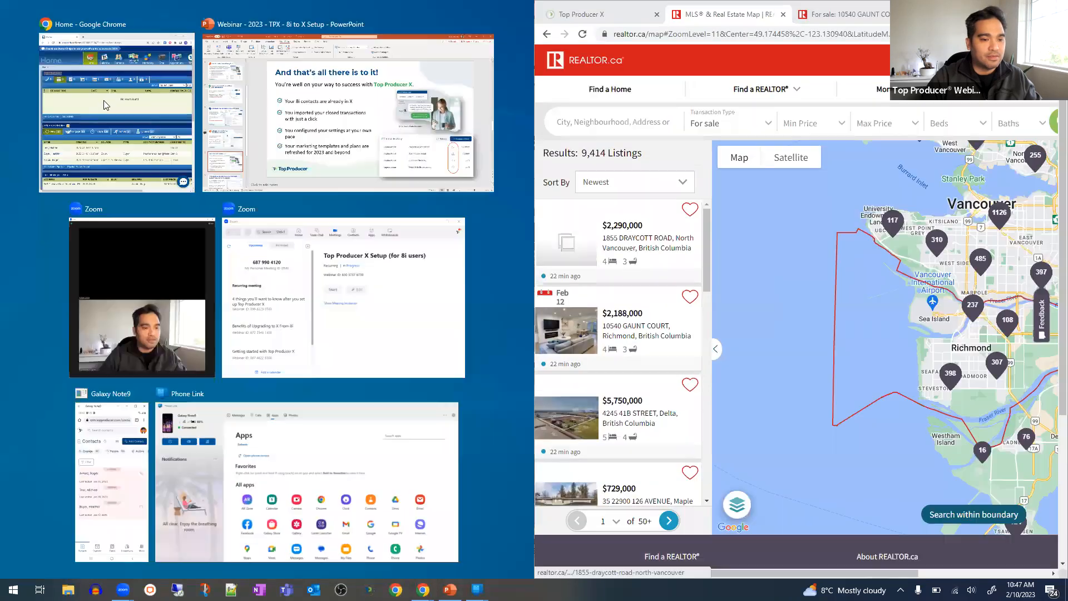
click(104, 100)
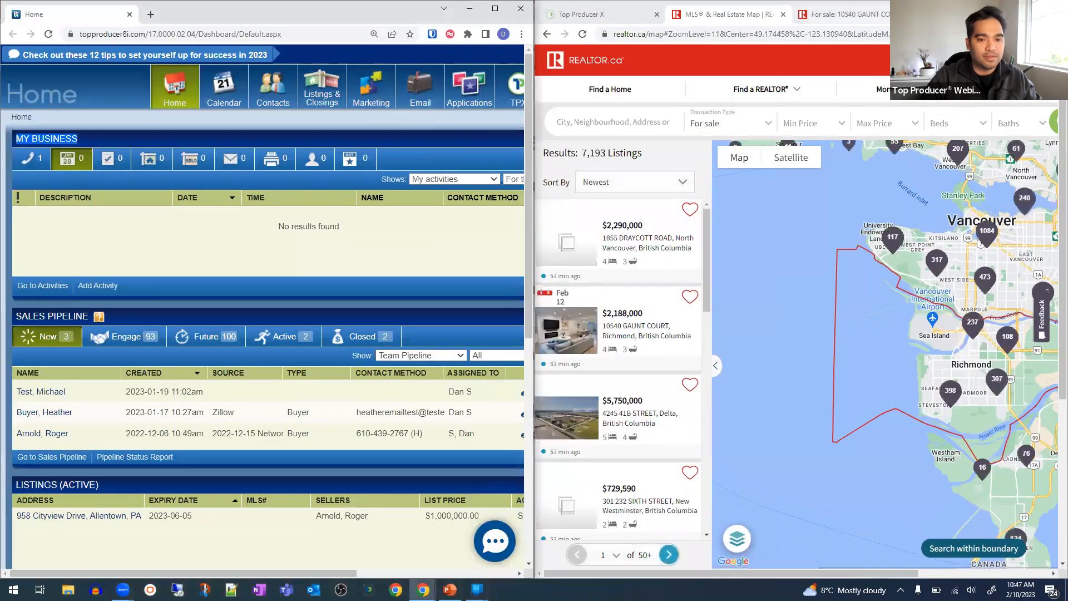
- Close the two REALTOR.ca listing tabs and open 8i's Marketing Template Library
click(909, 14)
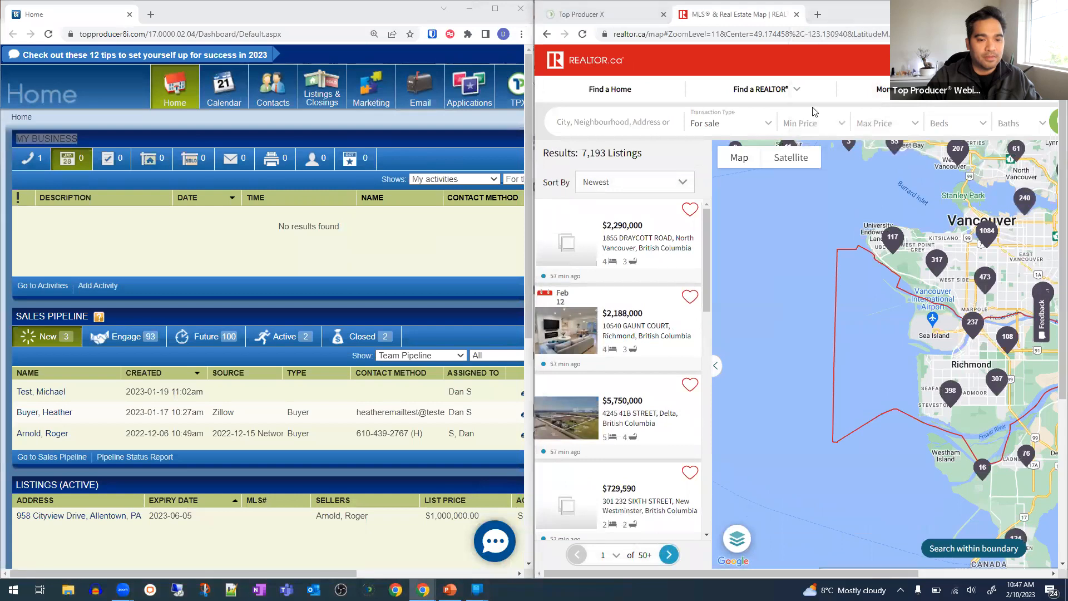
click(797, 14)
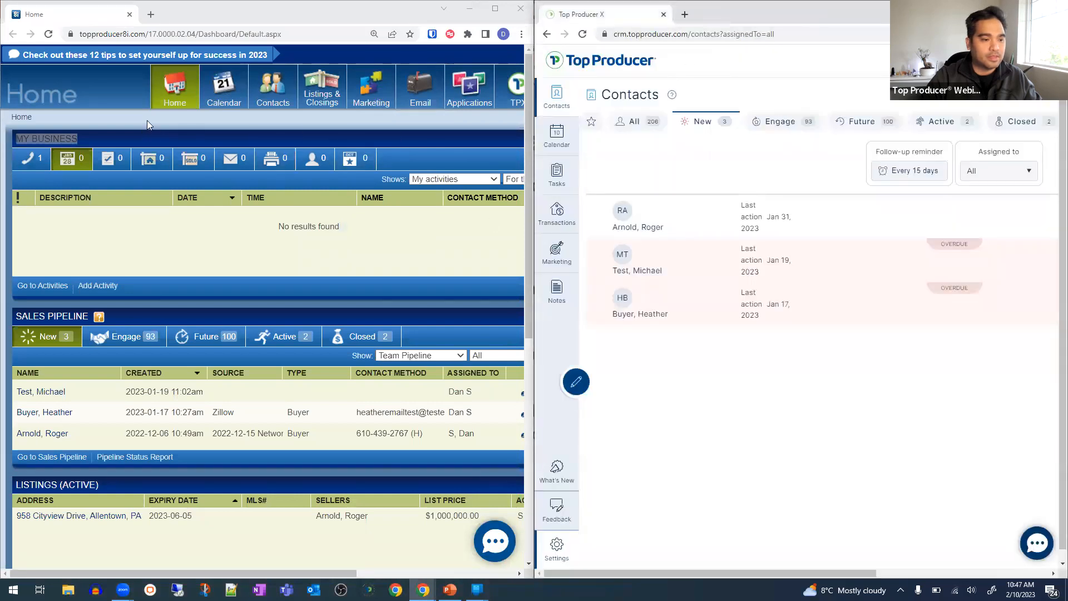
mouse_move(224, 95)
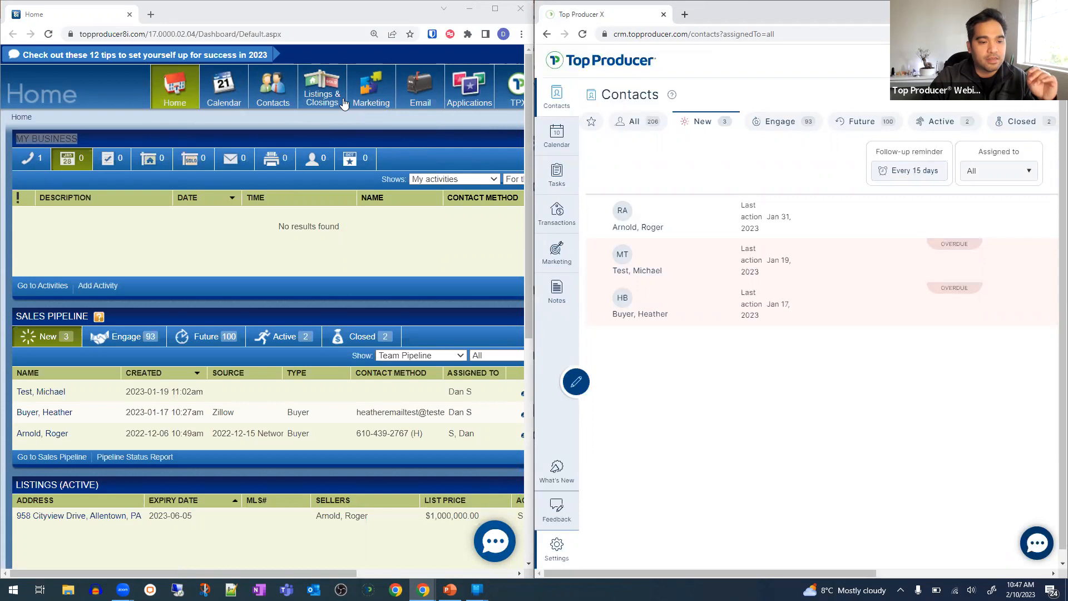
mouse_move(367, 96)
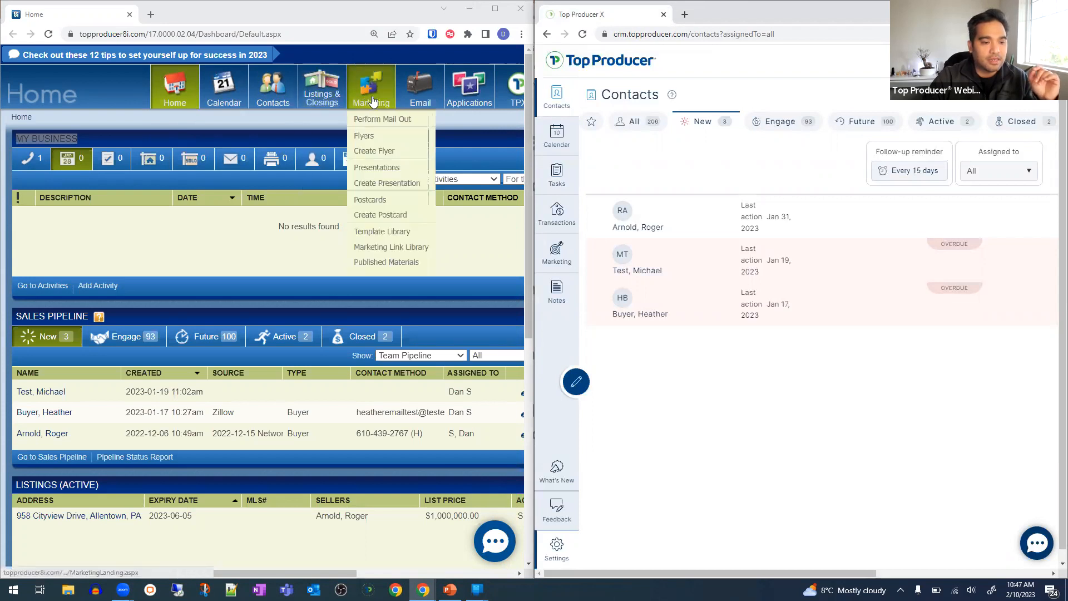
click(379, 232)
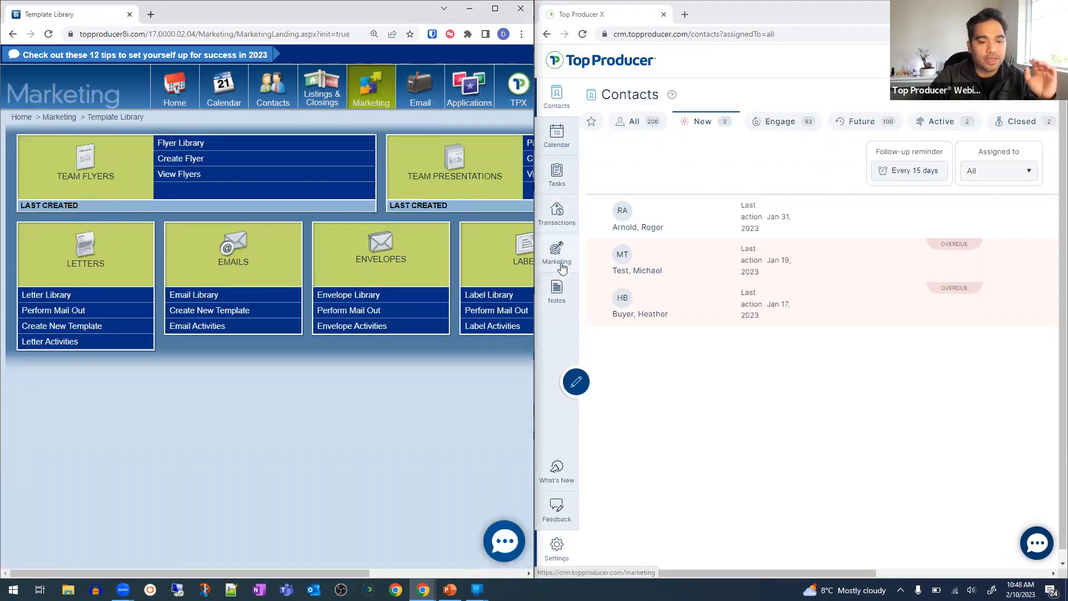
- Open Top Producer X's Marketing Template Library with the template type kept at Email
click(562, 260)
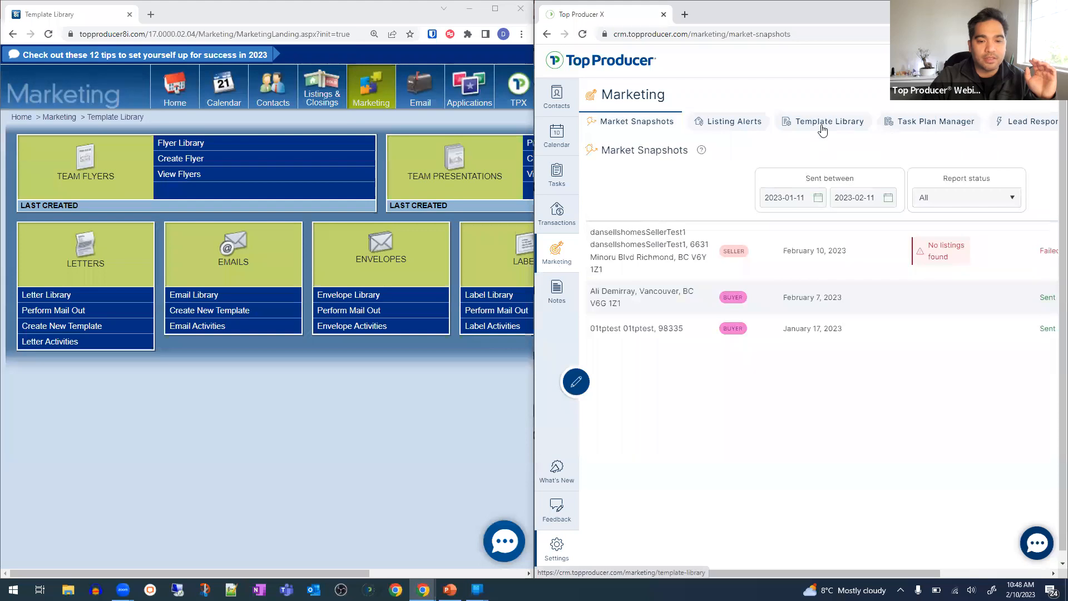
click(823, 127)
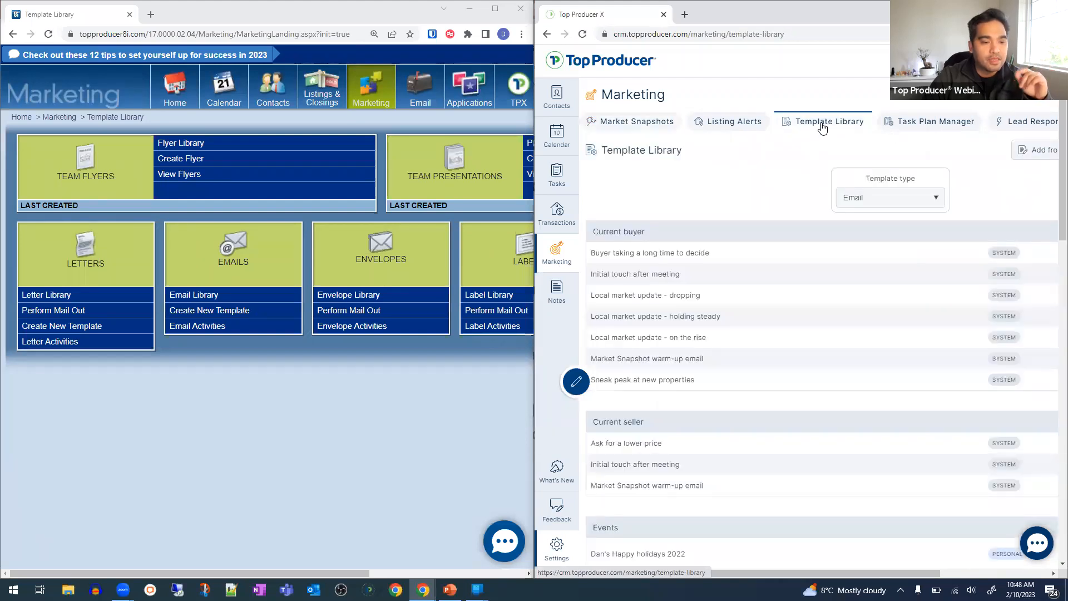
click(856, 199)
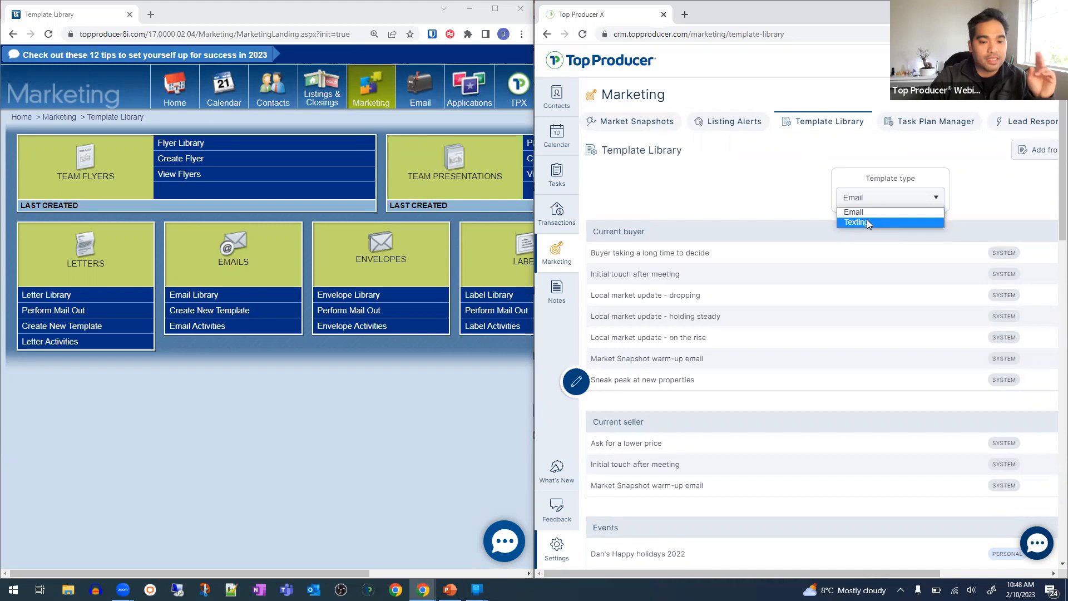
click(759, 188)
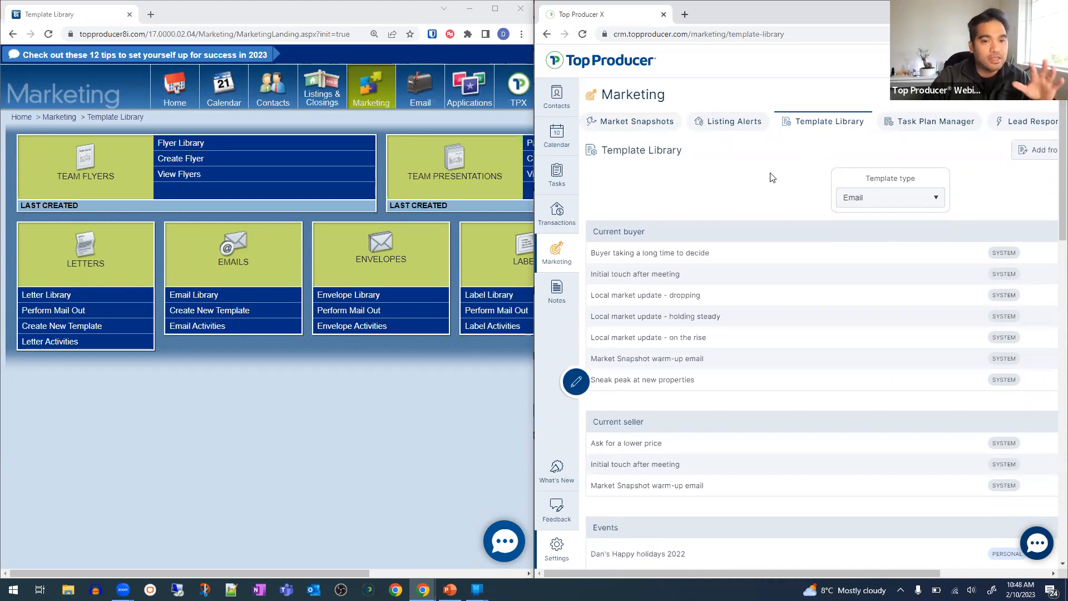
- Open the Email Library in Top Producer 8i
click(362, 422)
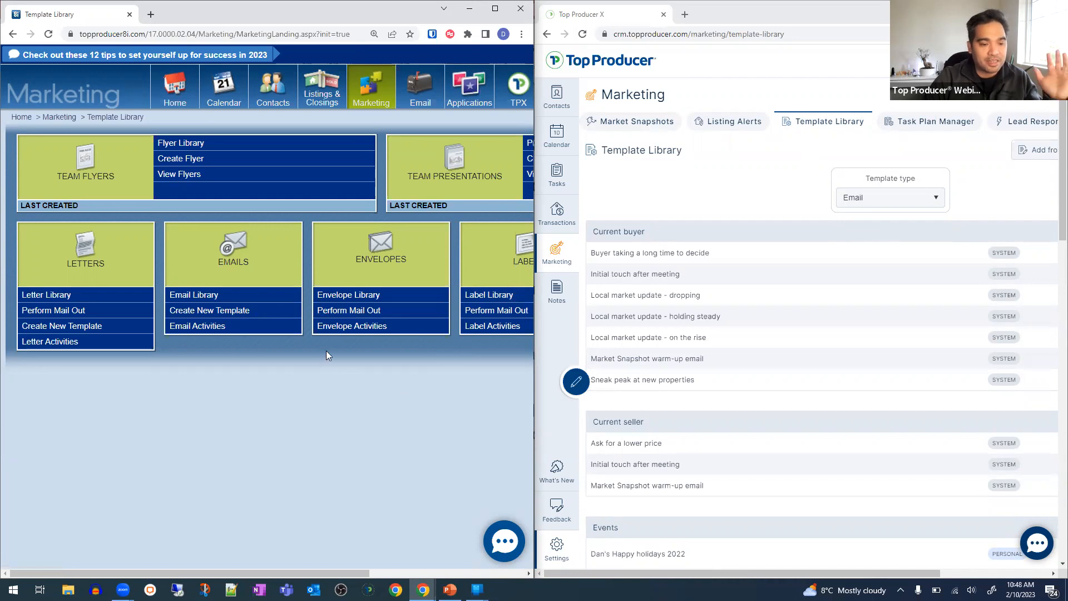
click(855, 196)
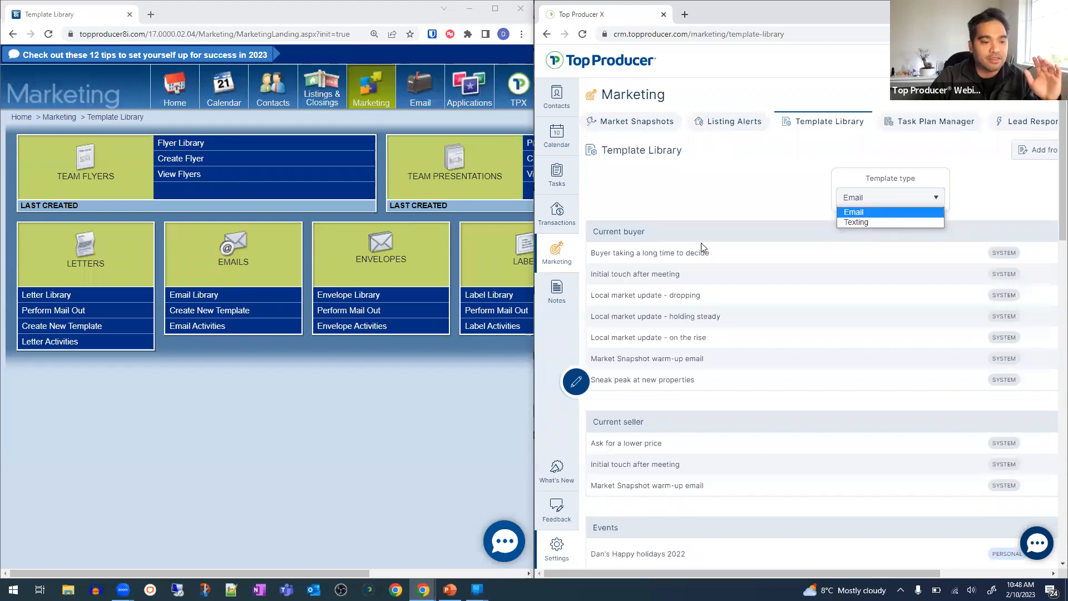
click(158, 438)
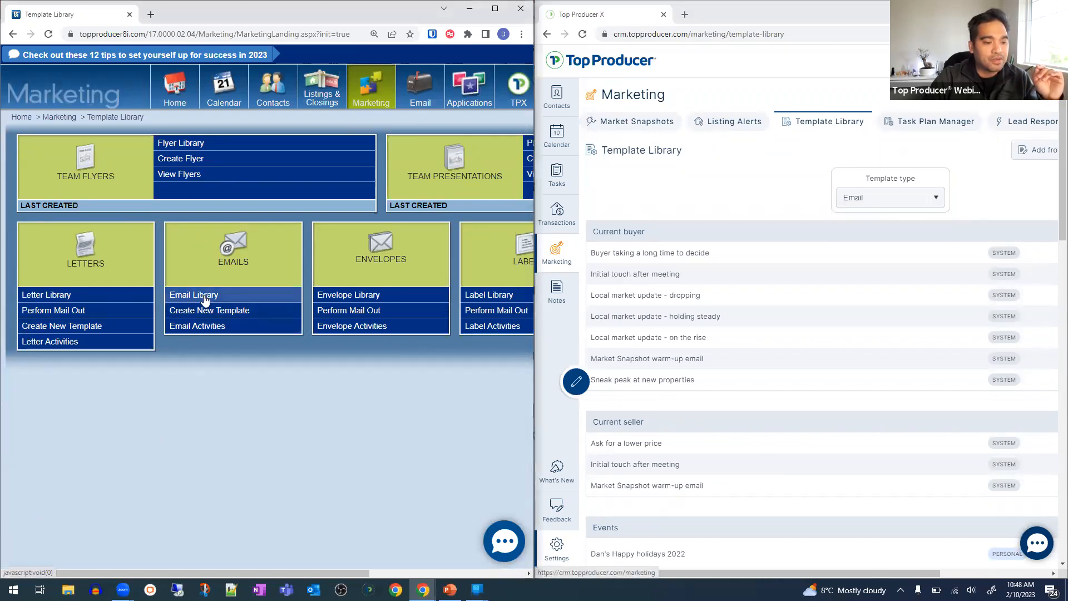
click(205, 299)
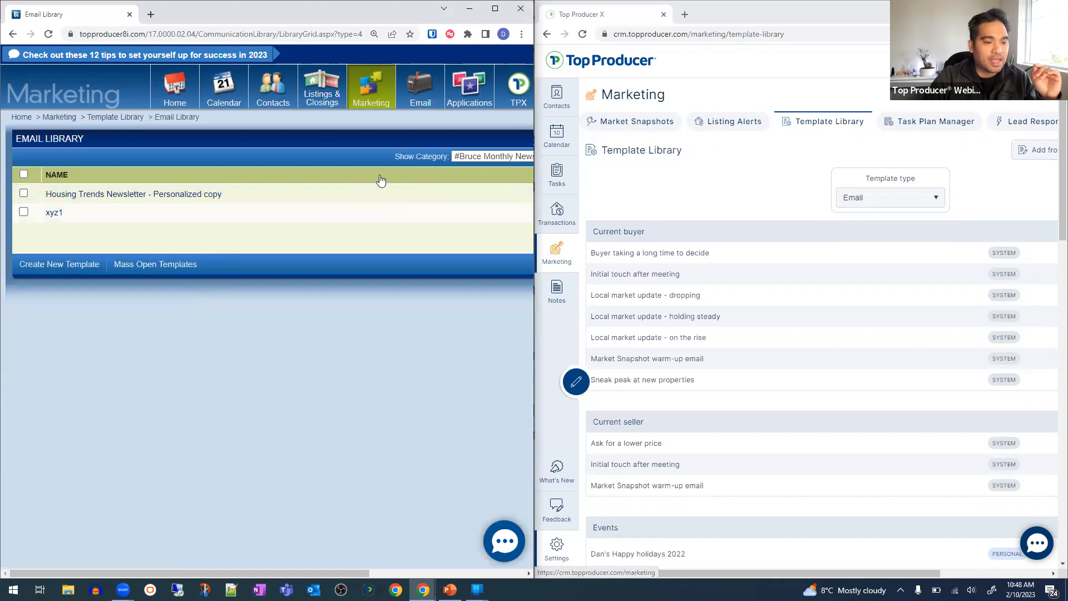
- Filter the 8i Email Library to the new lead plan category and open 'Cold email attempt 1'
click(485, 156)
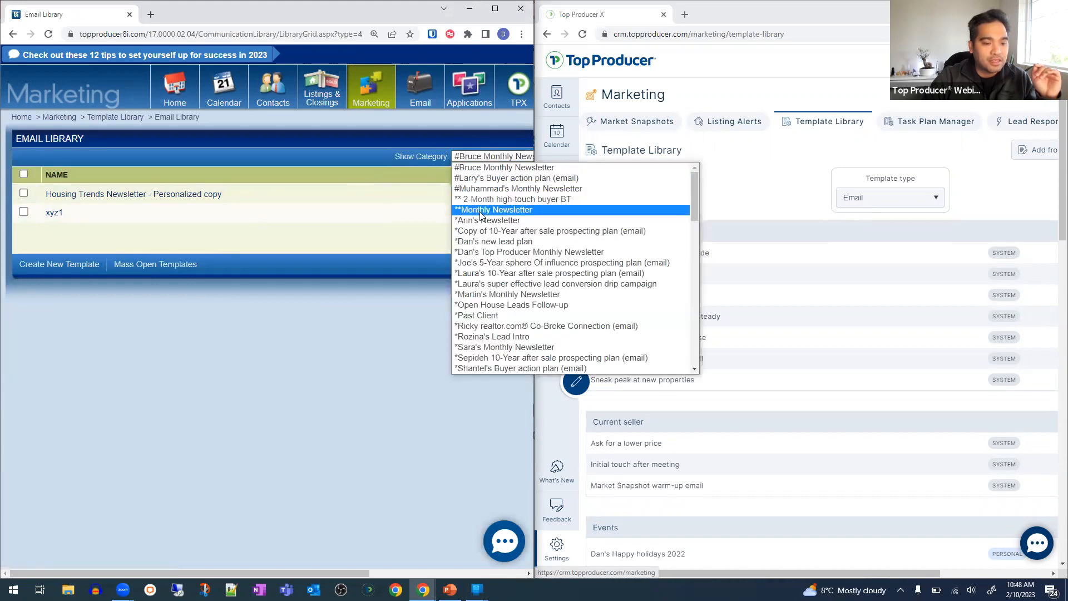
click(496, 242)
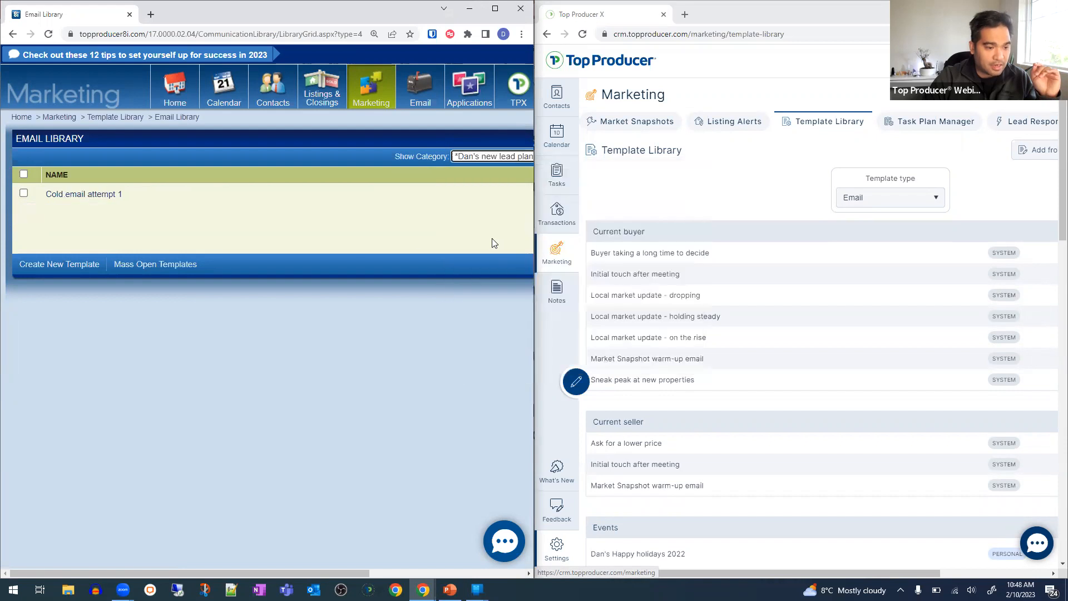
click(92, 194)
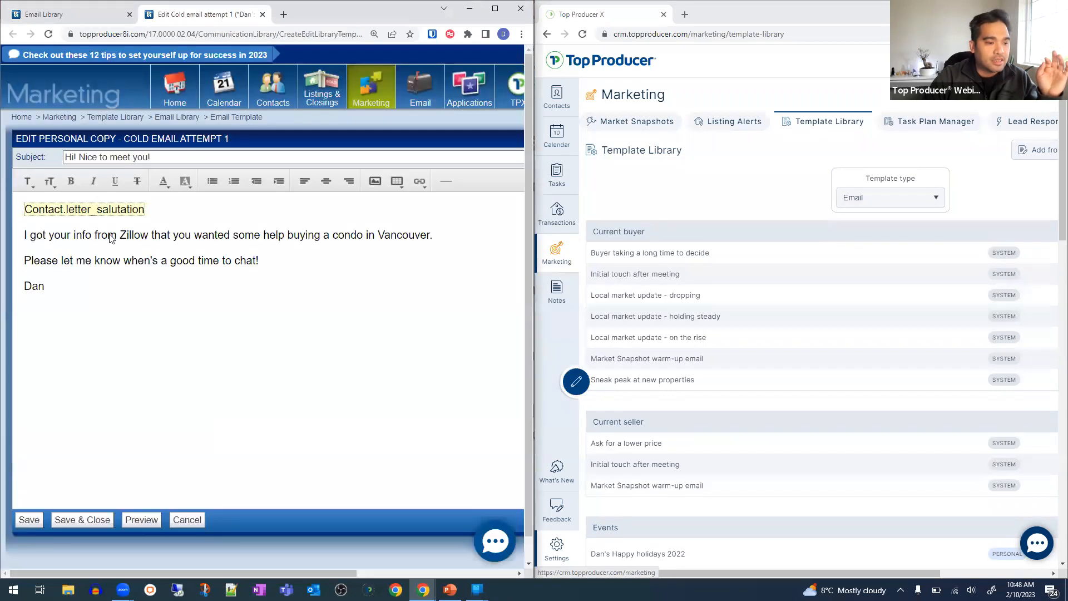
click(132, 288)
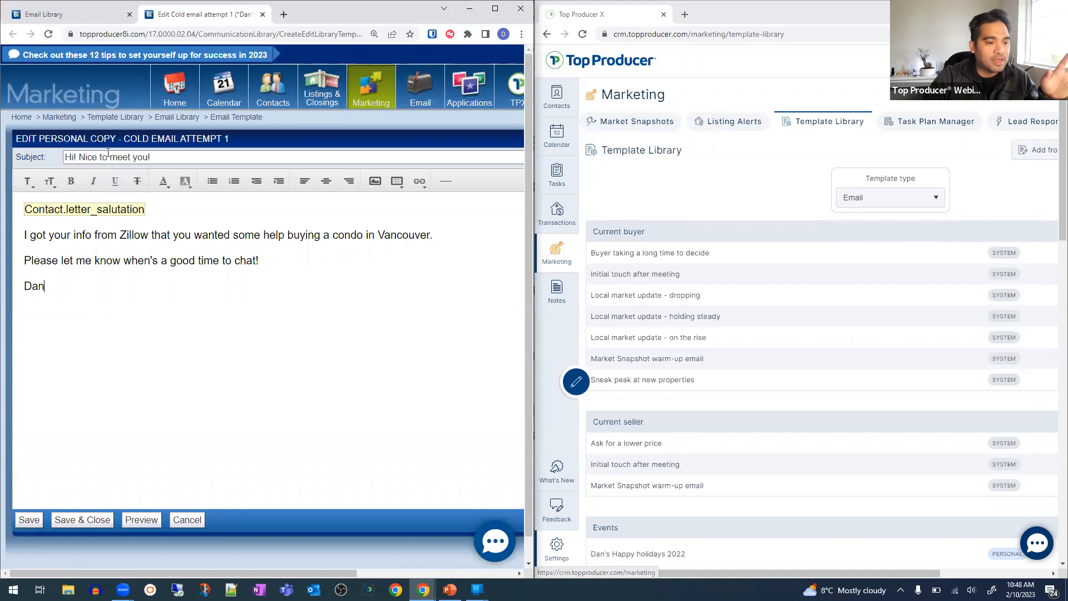
click(759, 185)
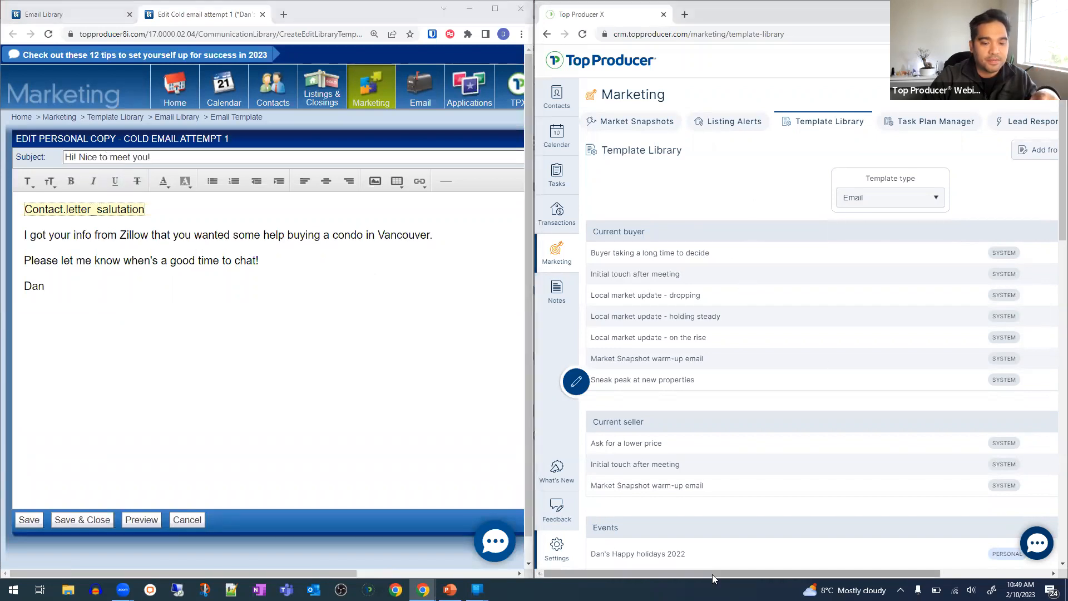
drag(721, 573, 821, 574)
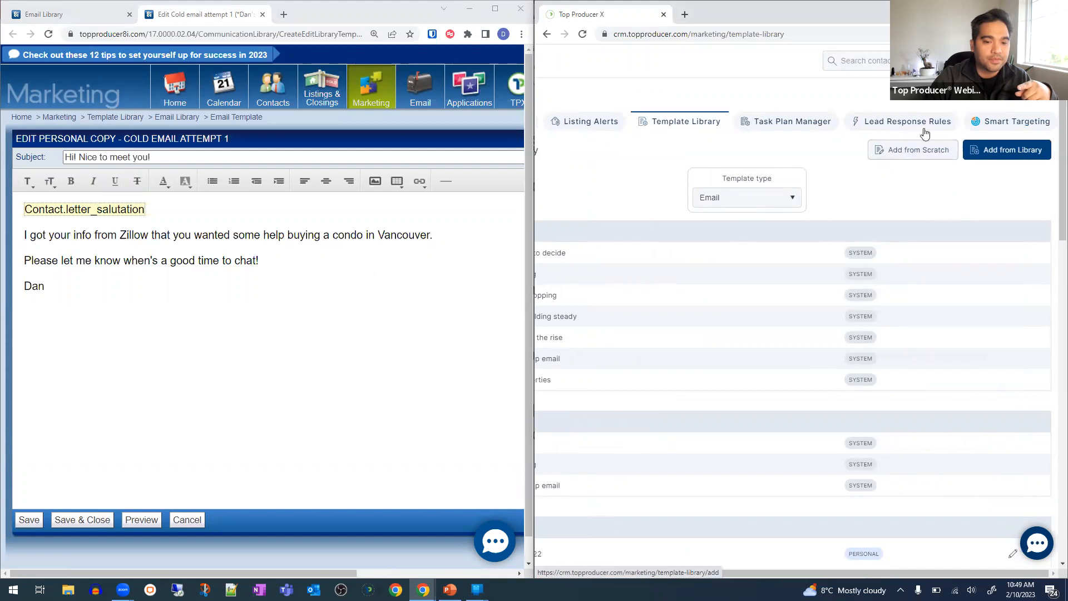
- Start a new email template named COLD EMAIL ATTEMPT 1 with category Other
click(908, 141)
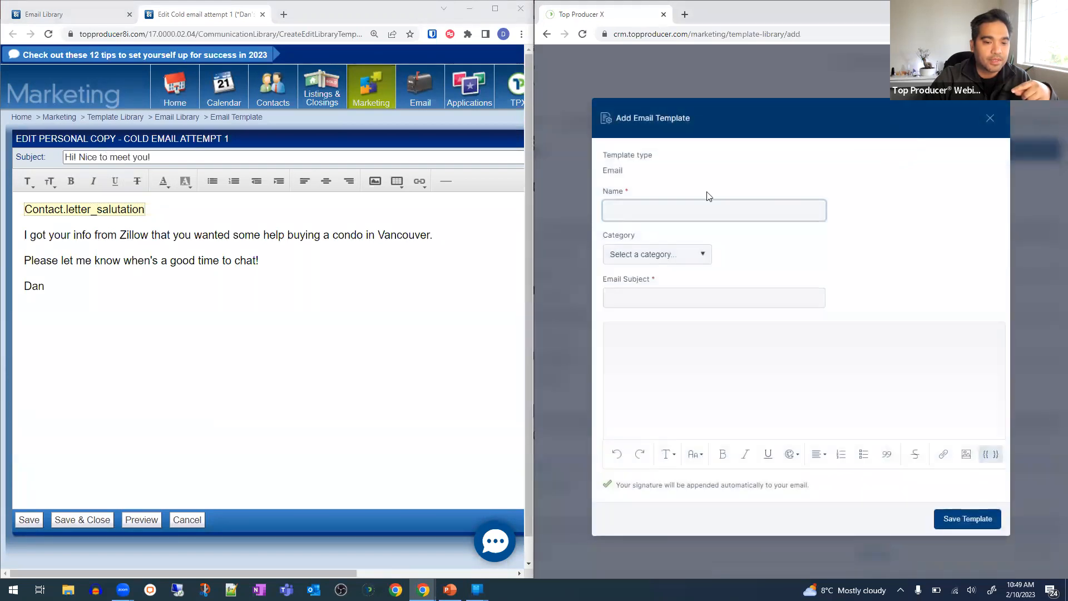
mouse_move(229, 140)
mouse_down()
mouse_move(90, 137)
mouse_move(233, 145)
mouse_up()
key(ctrl+c)
click(107, 140)
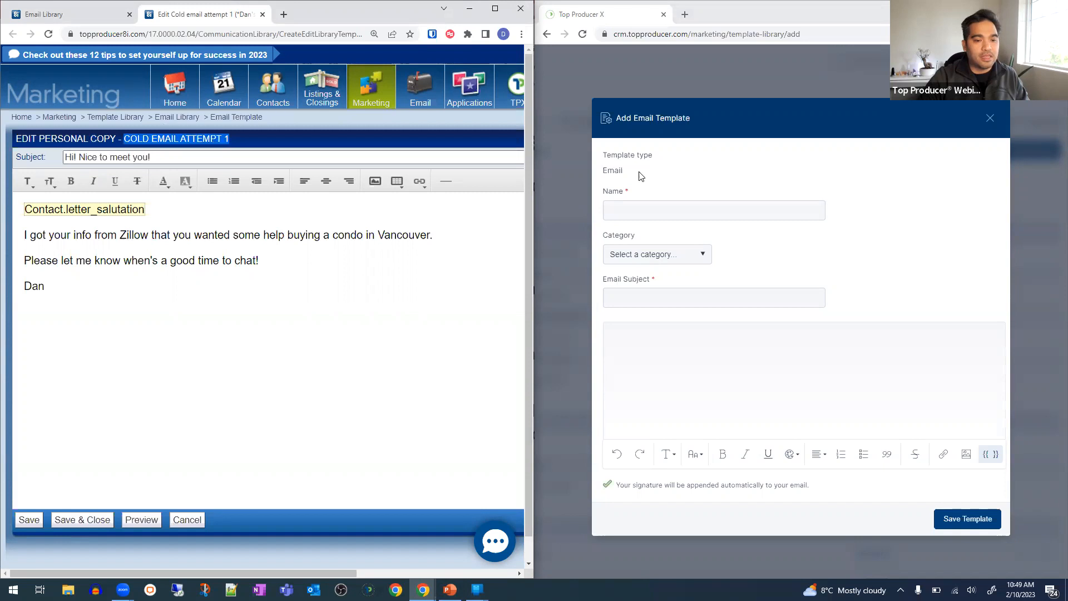
click(644, 207)
key(ctrl+v)
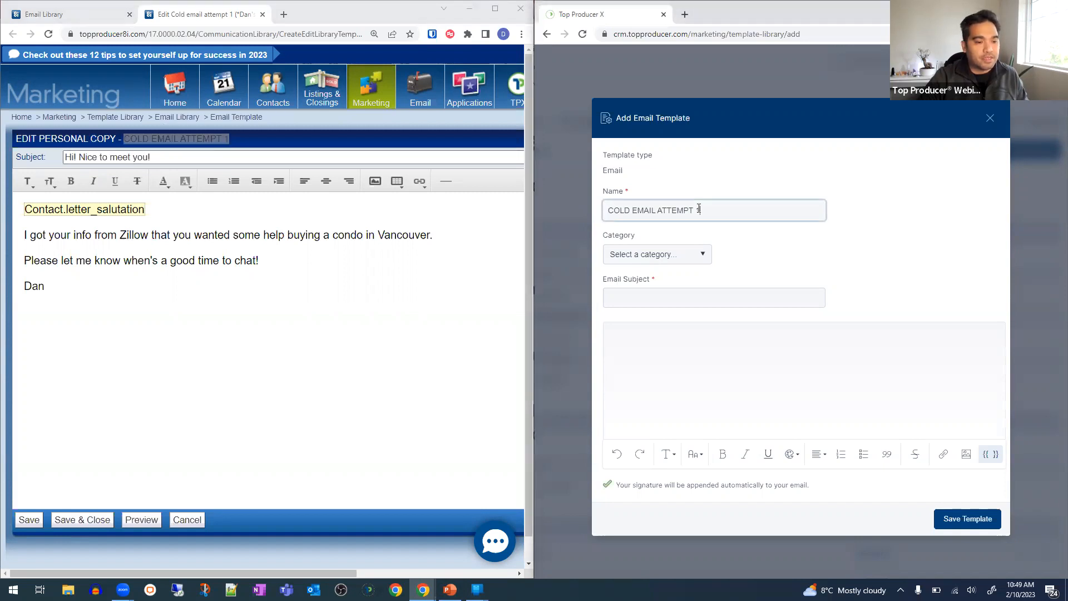
click(676, 257)
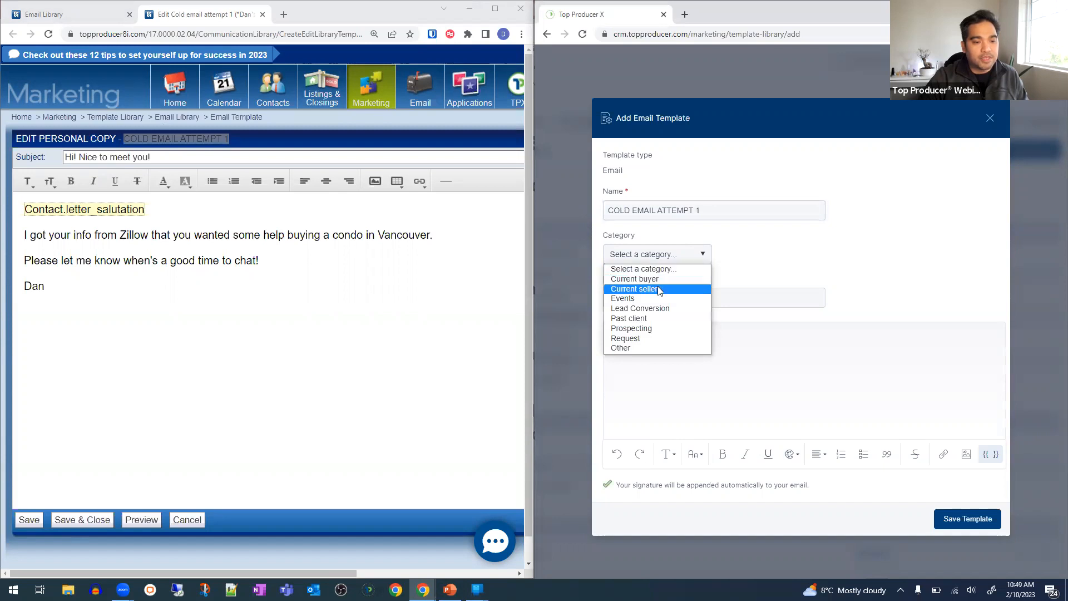
click(635, 348)
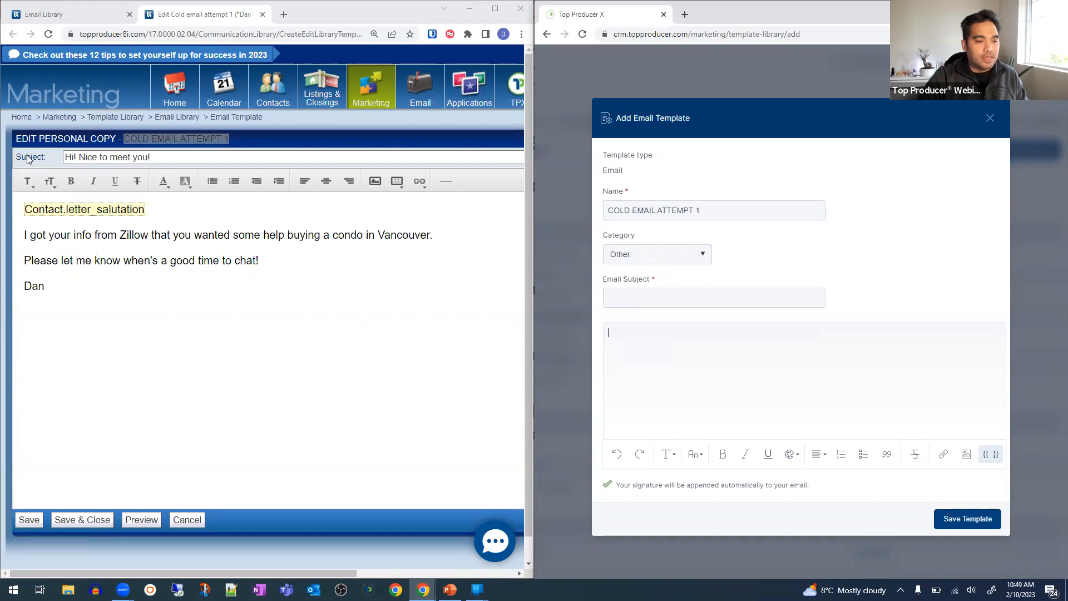
- Copy the 8i subject 'Hi! Nice to meet you!' and the email body into the new template
click(99, 159)
triple_click(99, 159)
key(ctrl+c)
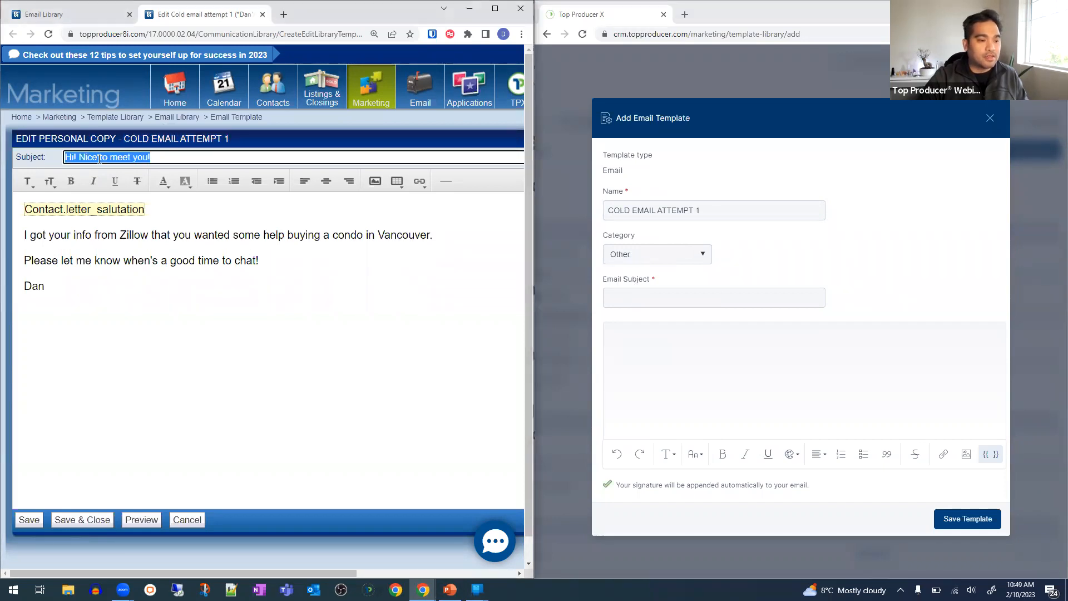
click(675, 298)
key(ctrl+v)
click(377, 327)
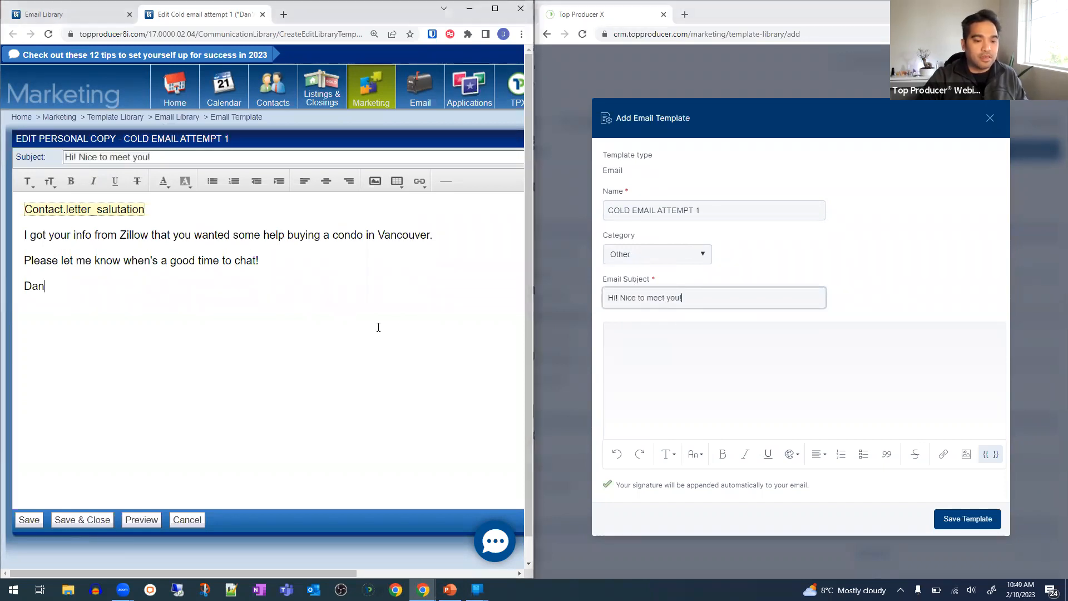
key(ctrl+a)
key(ctrl+c)
click(730, 359)
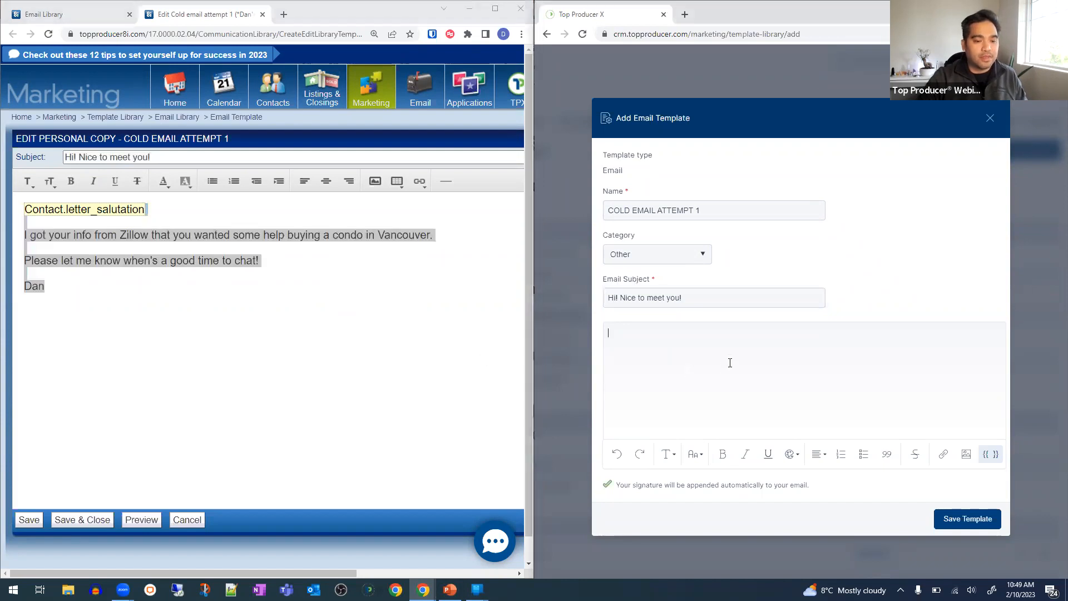
key(ctrl+v)
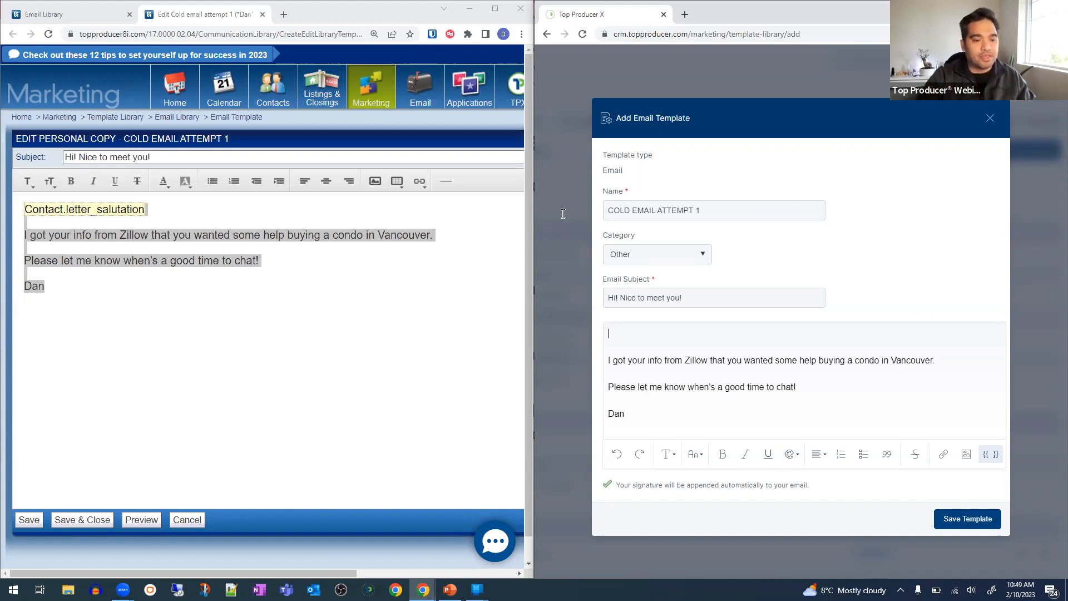
click(352, 302)
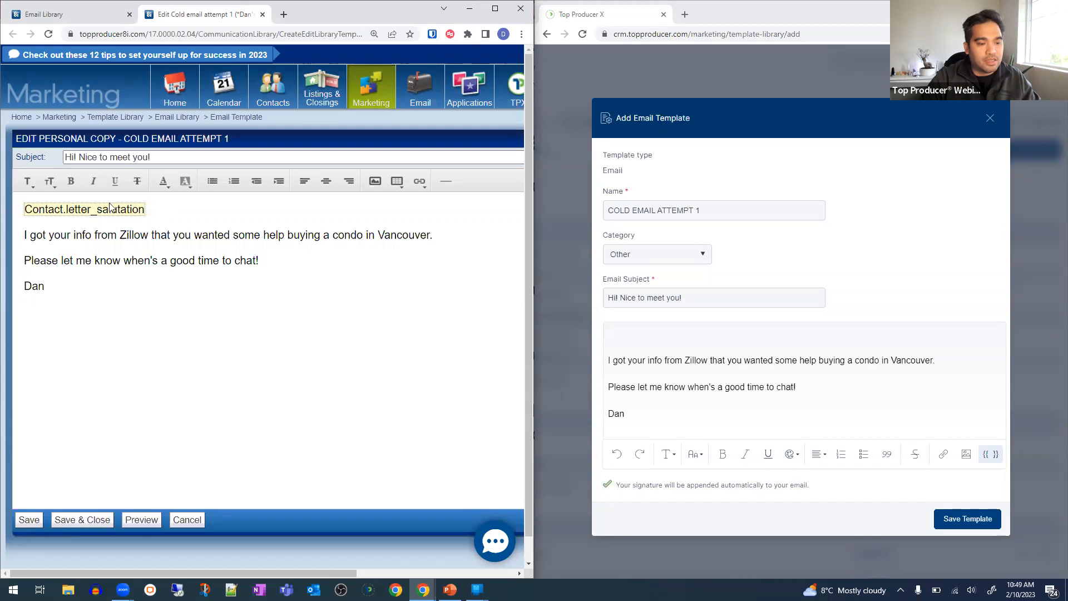
click(644, 331)
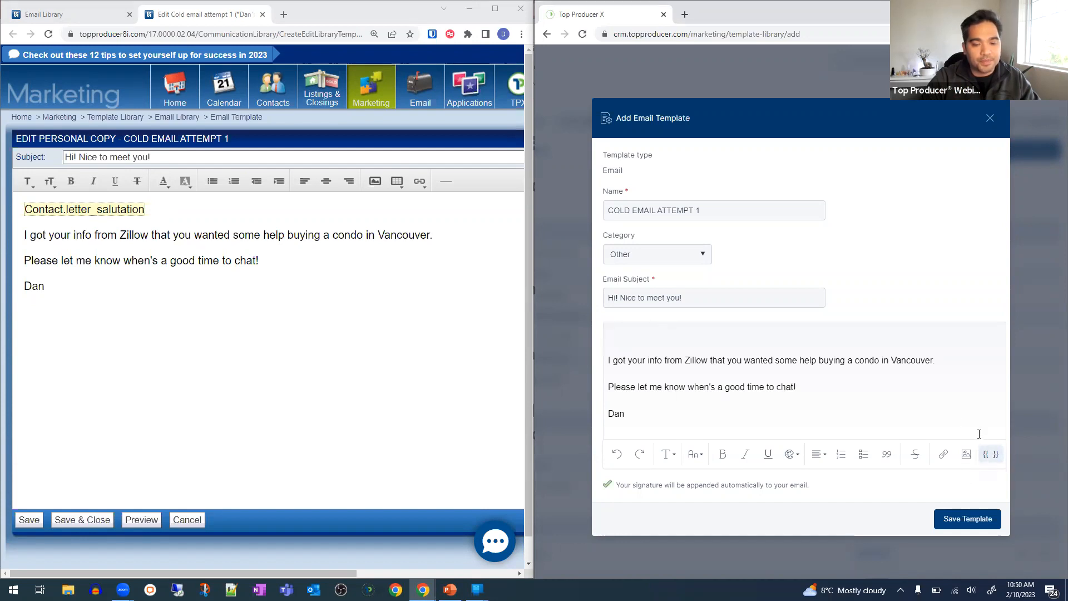
- Insert the contact first-name merge field at the top of the template body
click(990, 454)
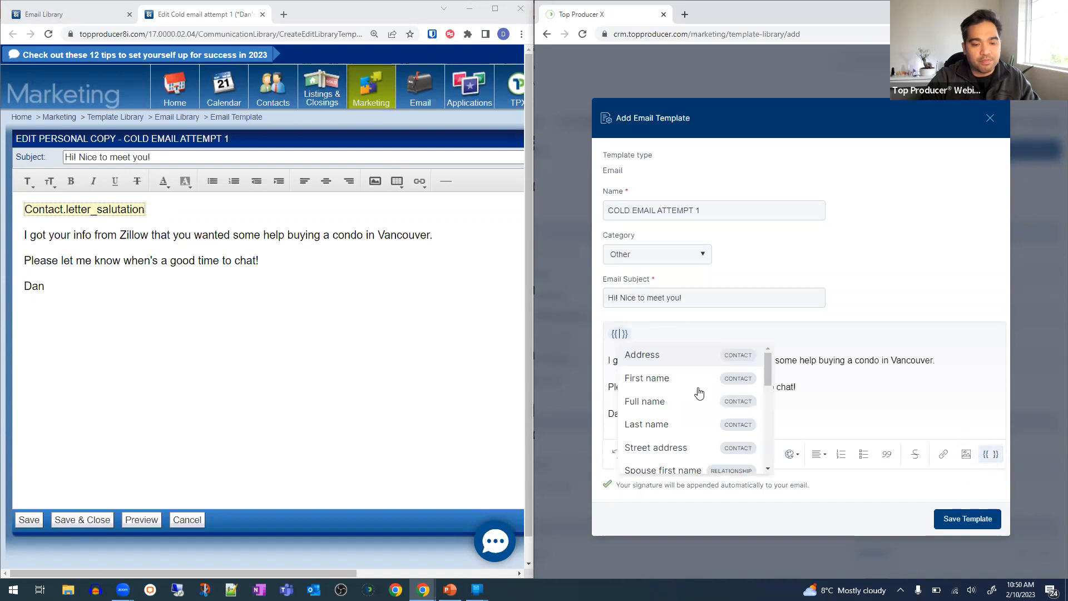
drag(768, 373, 768, 351)
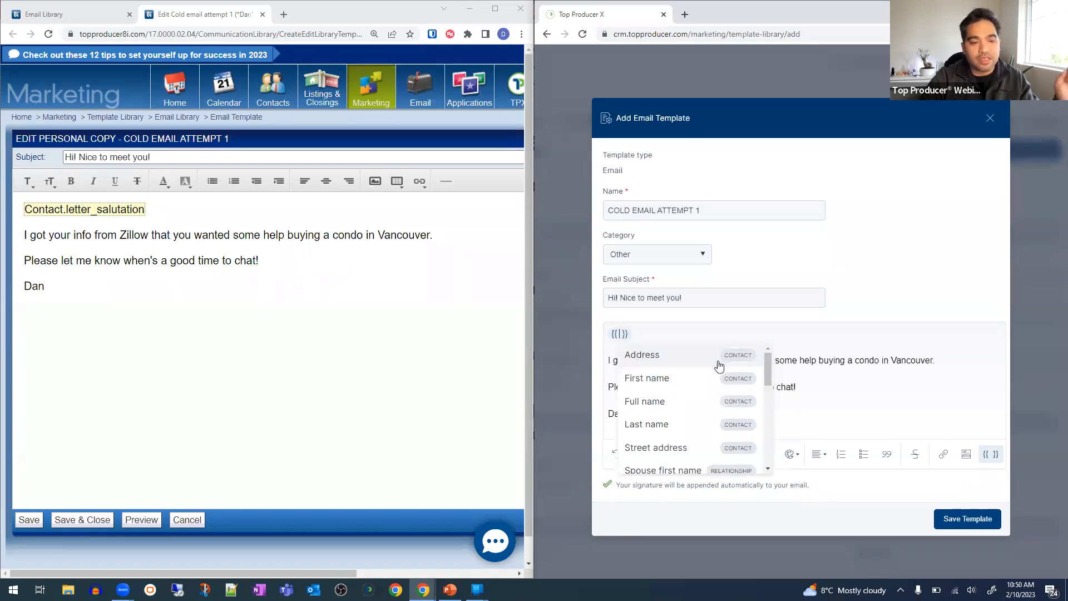
click(675, 378)
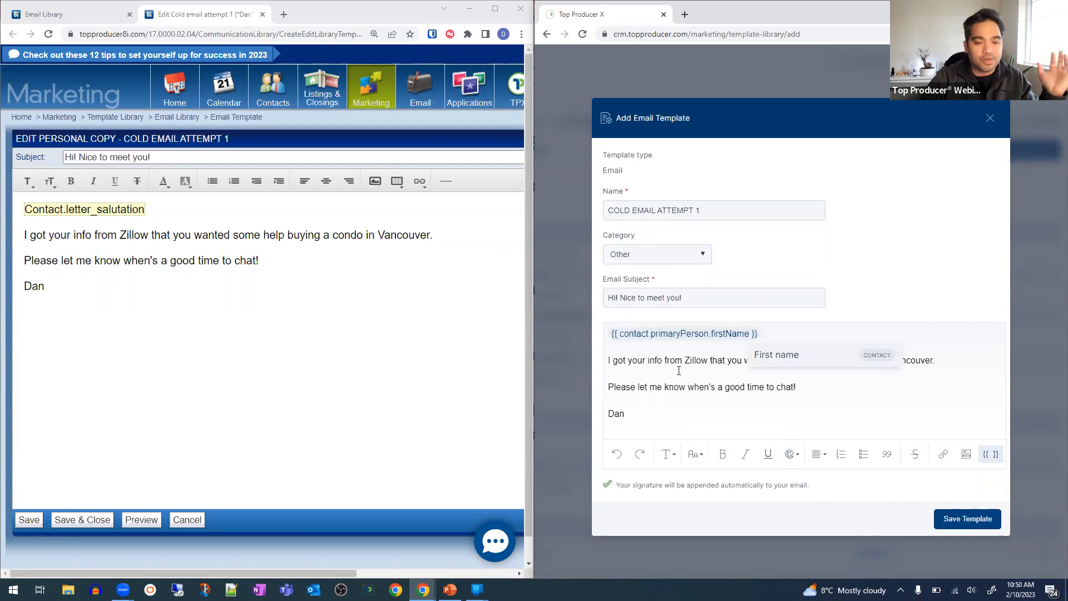
click(679, 371)
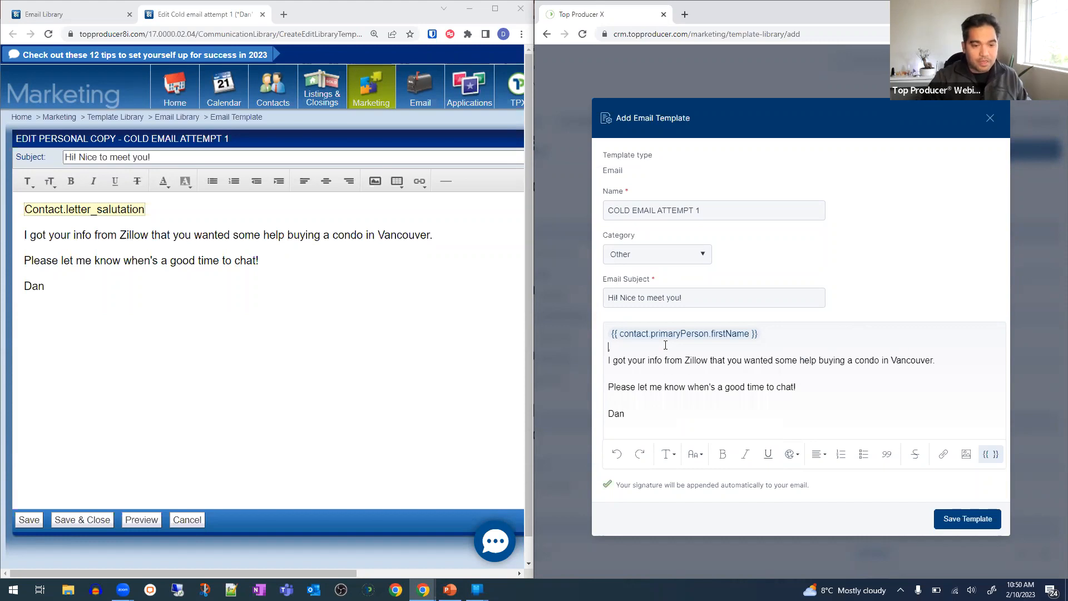
- Attach the comma to the greeting, add a blank line before the paragraph, and save the template
key(BackSpace)
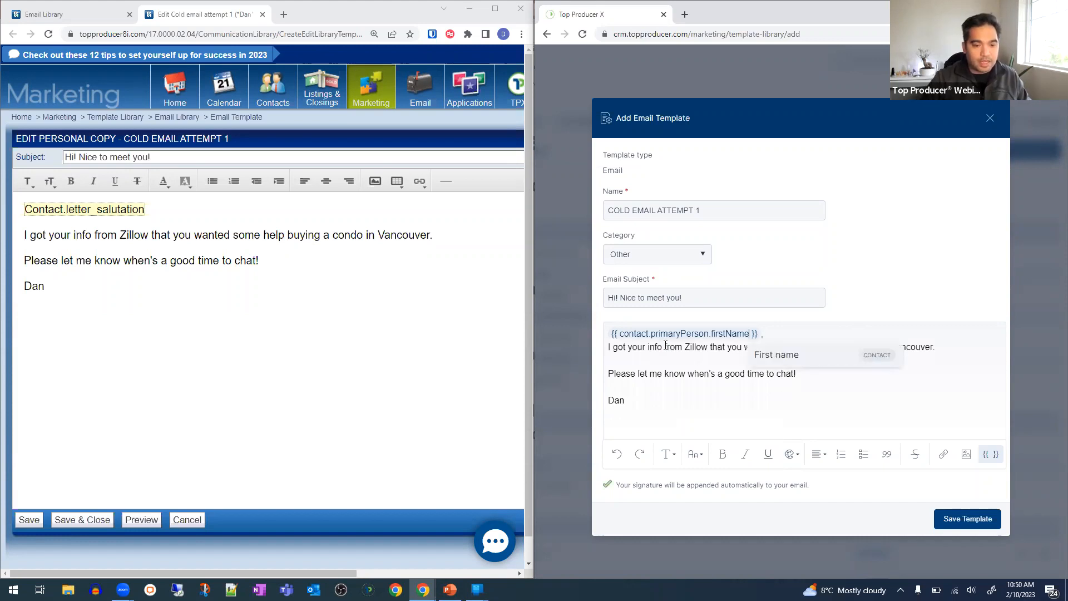
click(610, 352)
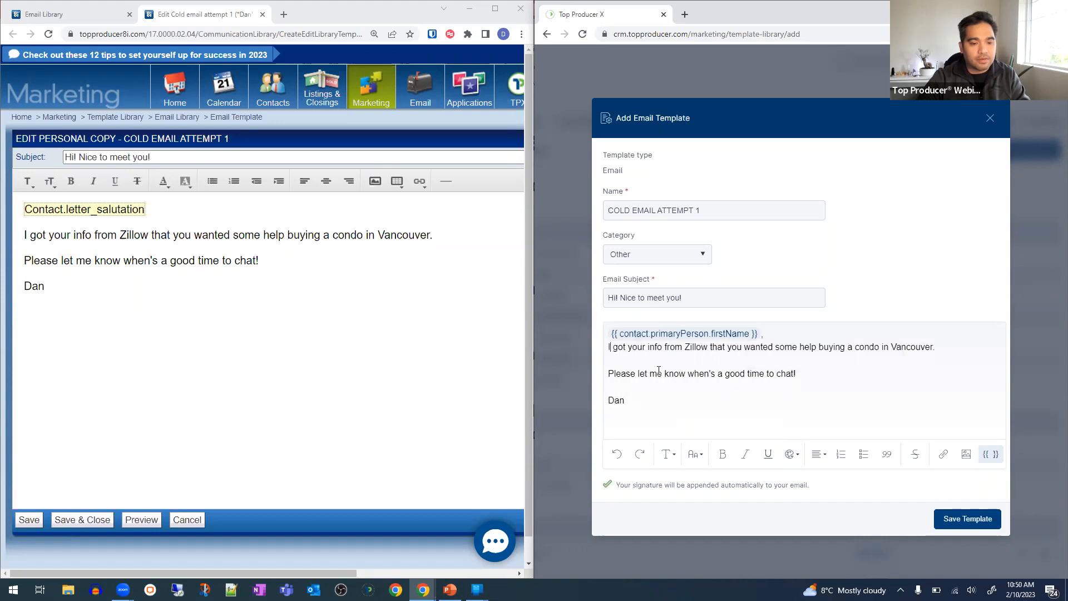
key(Return)
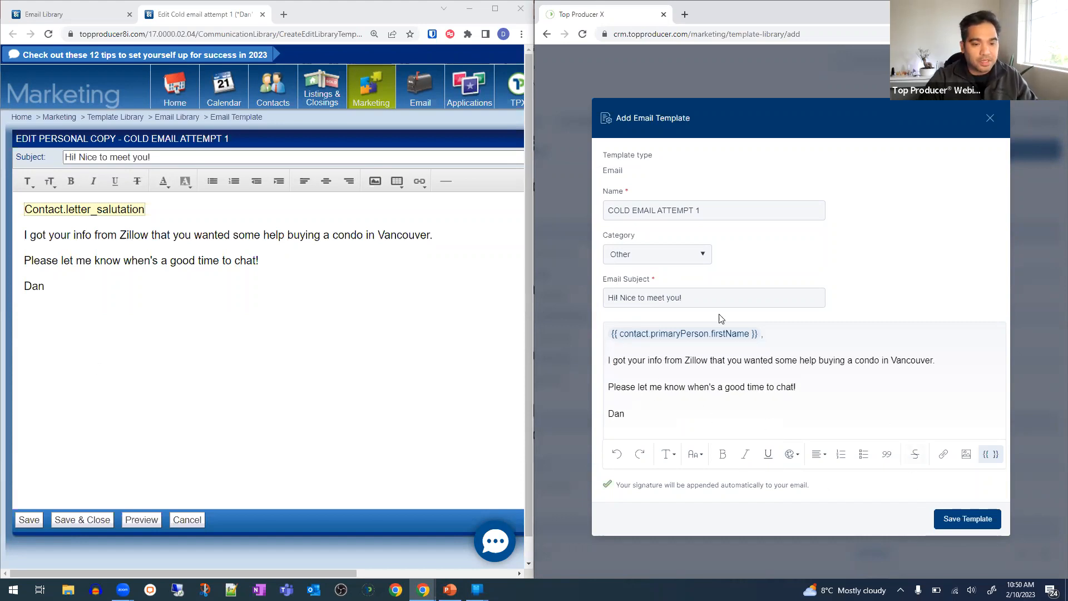
click(960, 526)
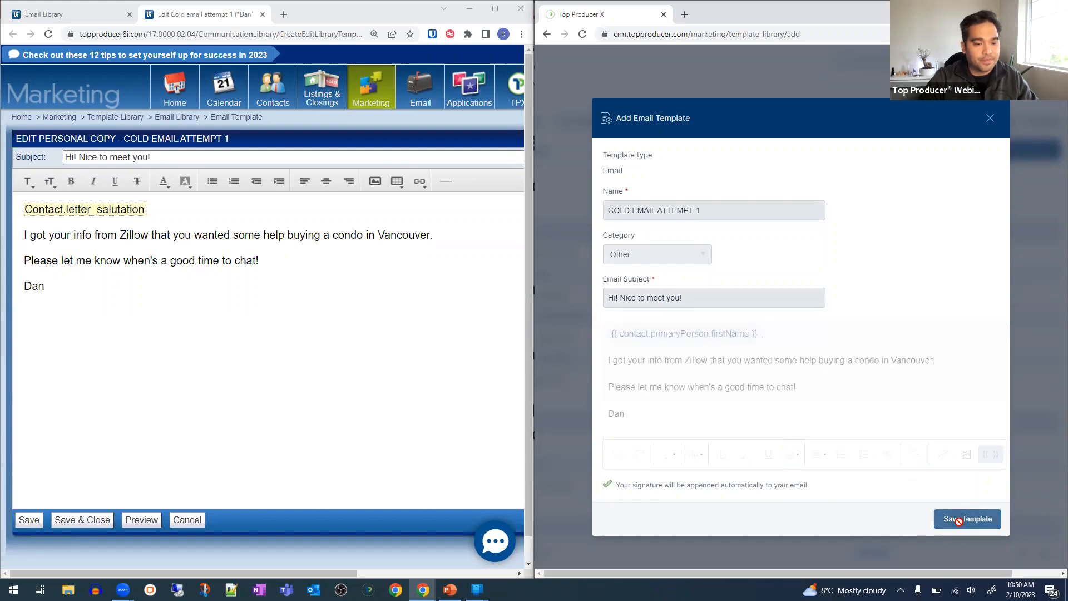
- Search the maximized template library for 'COLD EMA' to find the template under Other, then restore the window
scroll(812, 190, down, 2)
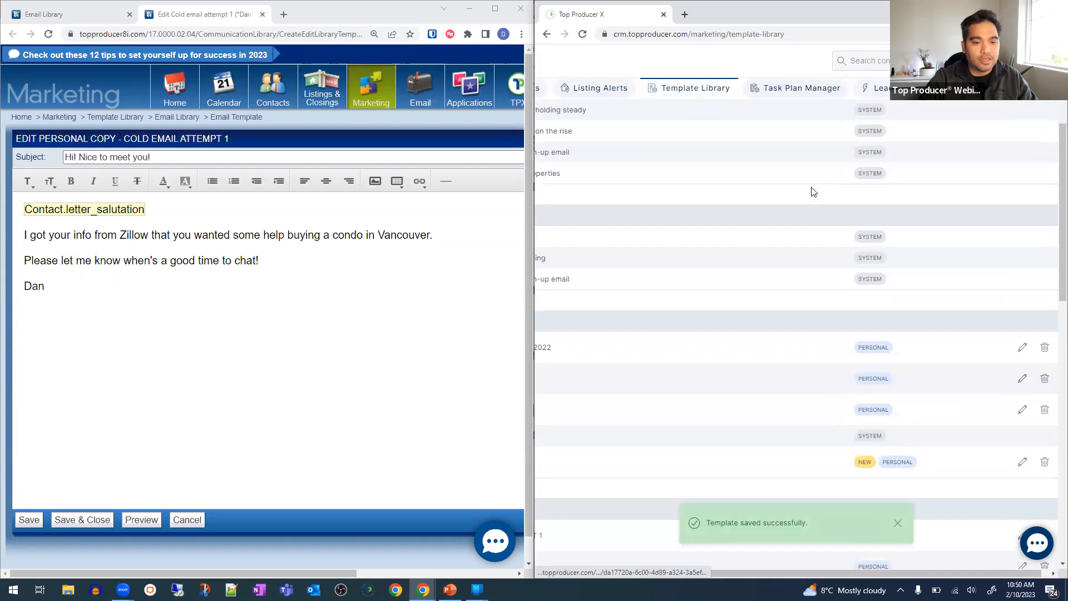
scroll(813, 192, up, 4)
drag(777, 573, 668, 571)
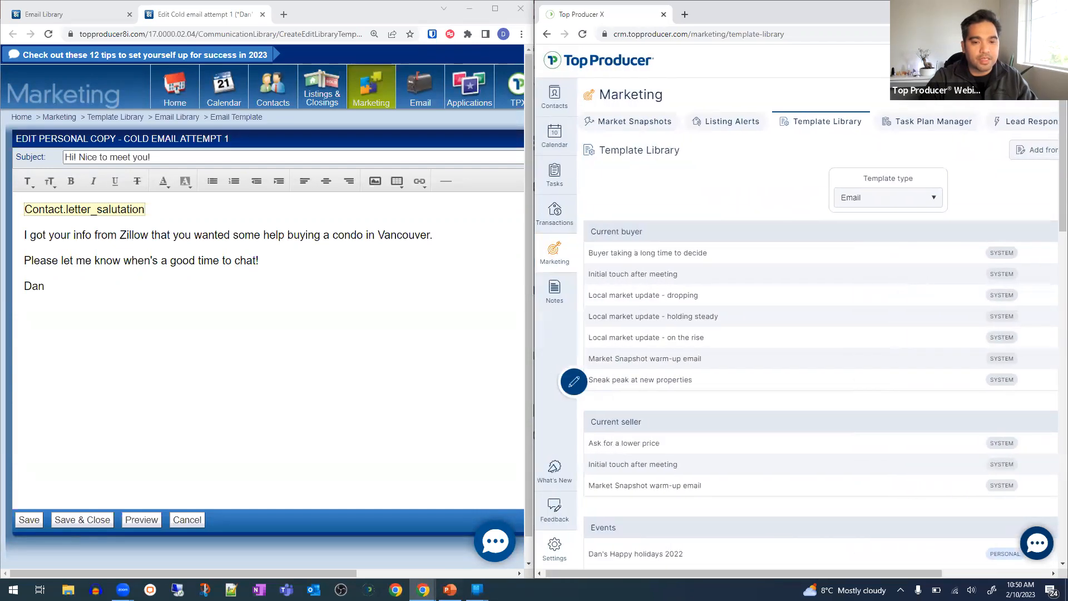
click(1029, 9)
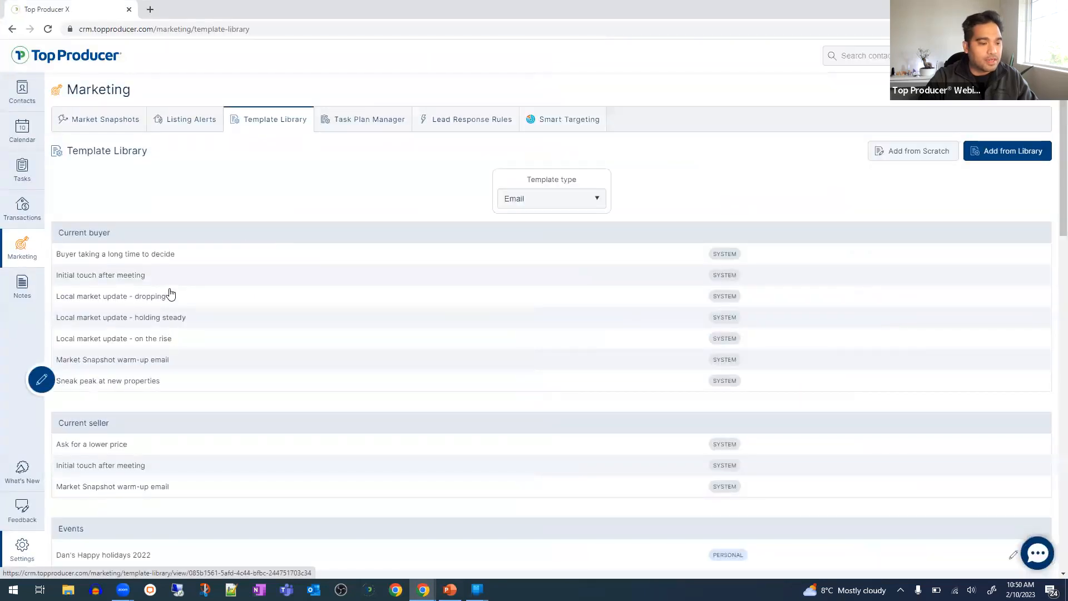
scroll(171, 294, down, 1)
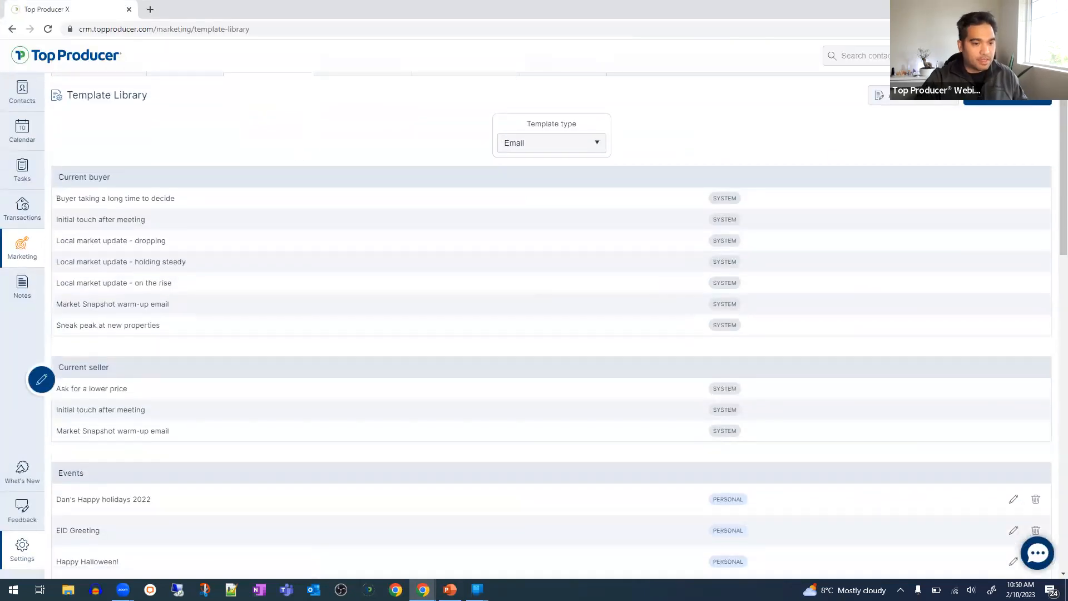
double_click(590, 18)
double_click(638, 83)
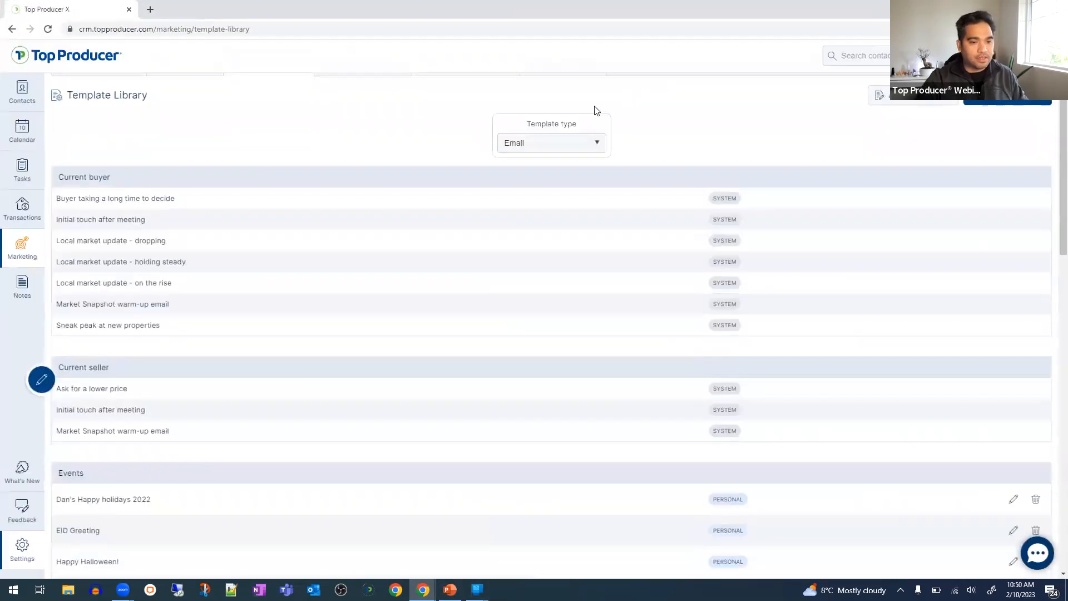
text(COL)
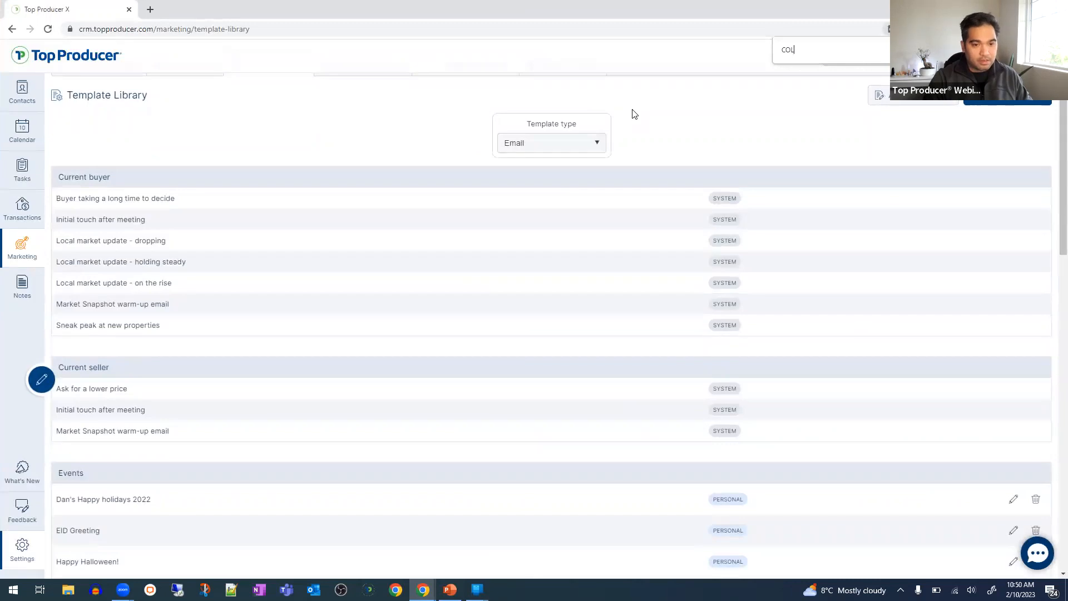
text(D EMA)
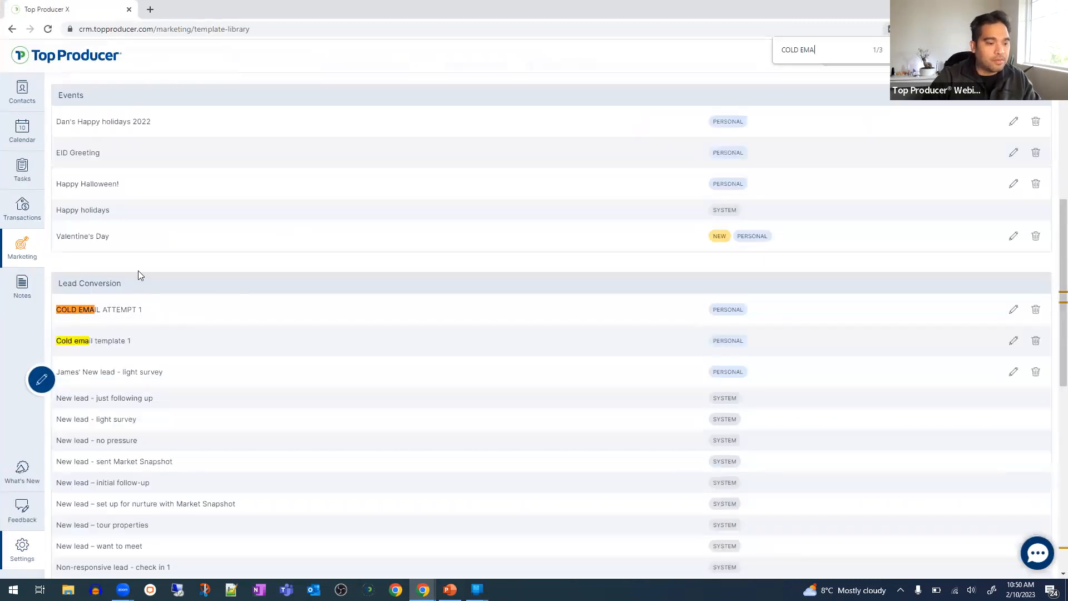
drag(57, 283, 122, 283)
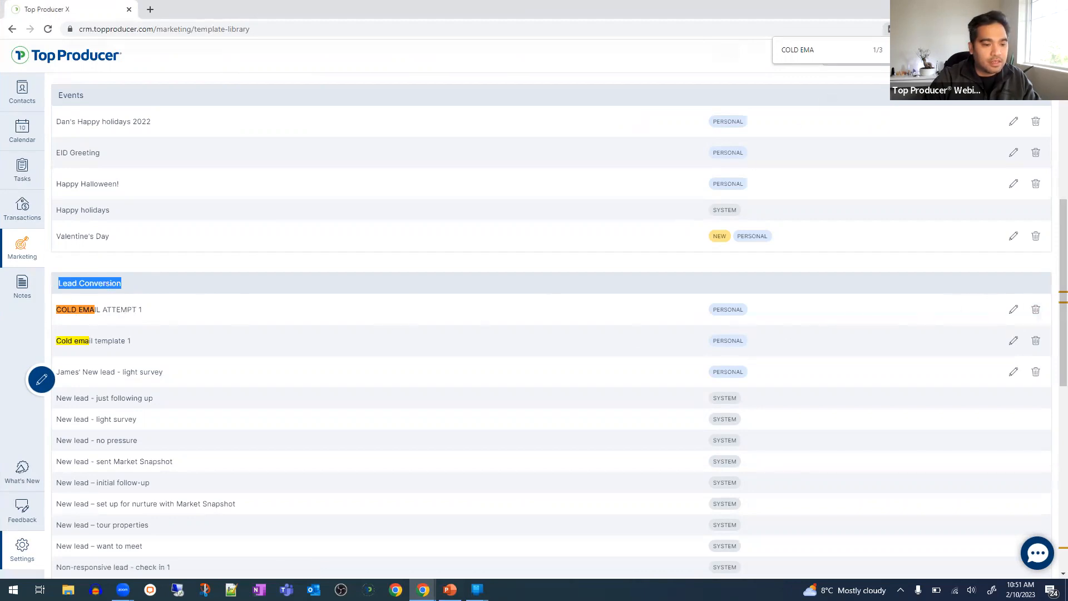
key(Return)
key(Return)
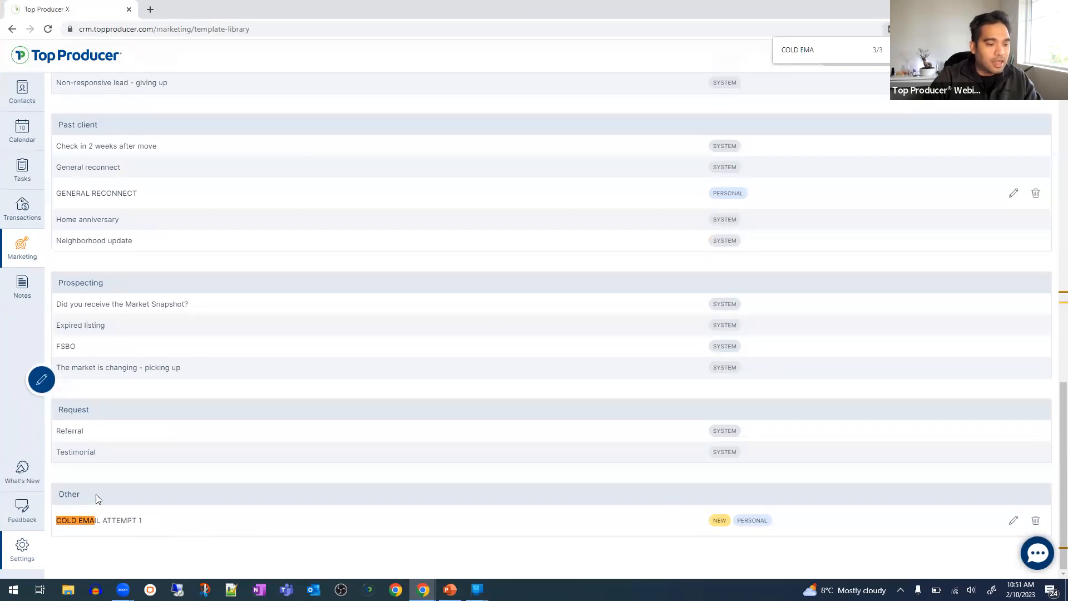
double_click(486, 10)
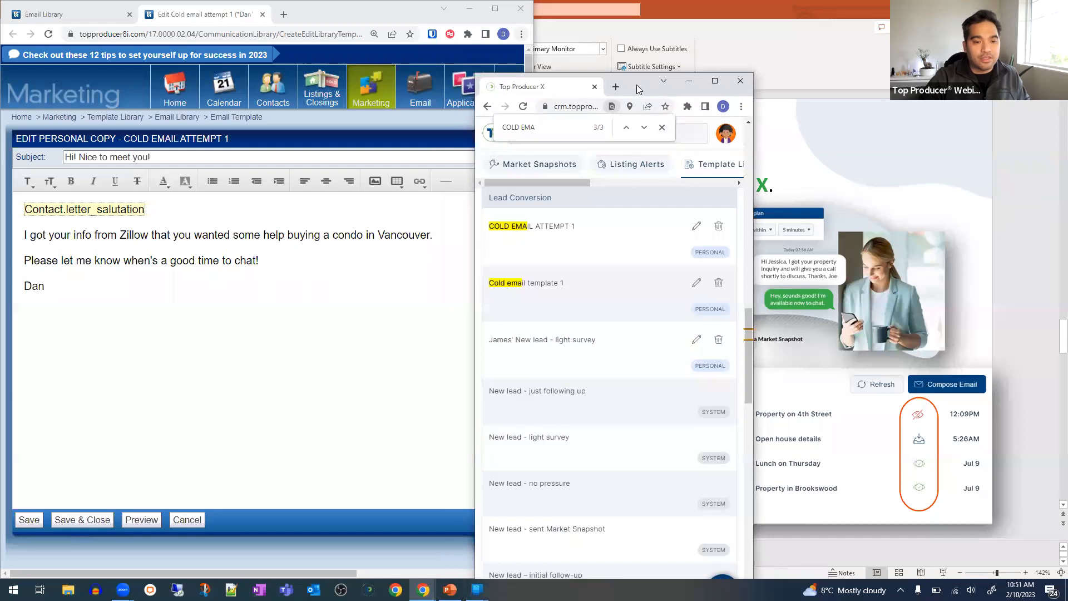
- Open #Bruno's New Lead Checklist from 8i's Plans Manager to view its activities
key(super+Right)
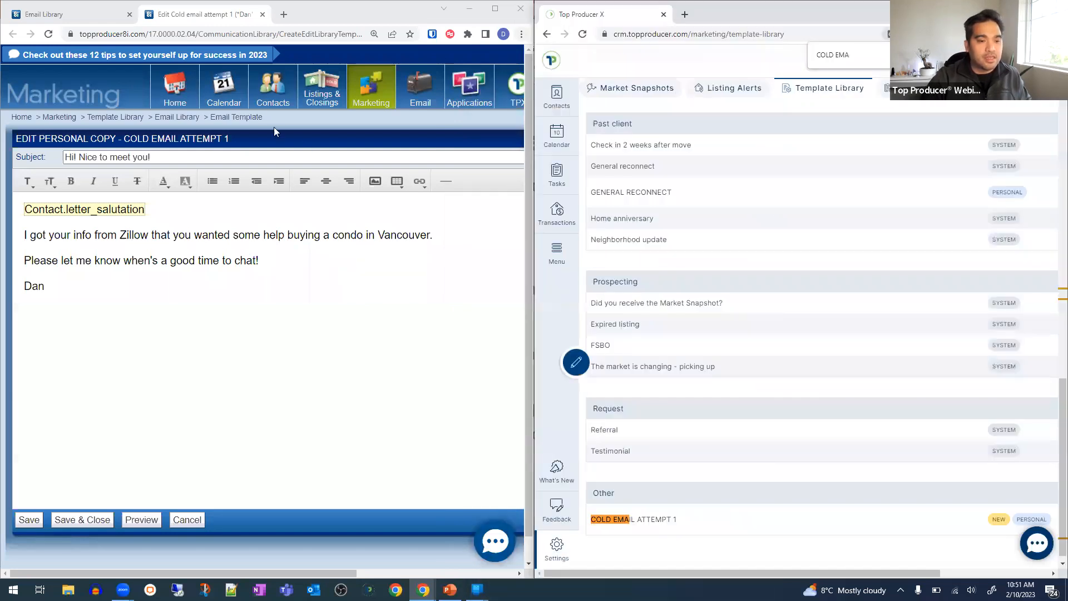
mouse_move(264, 107)
mouse_move(224, 89)
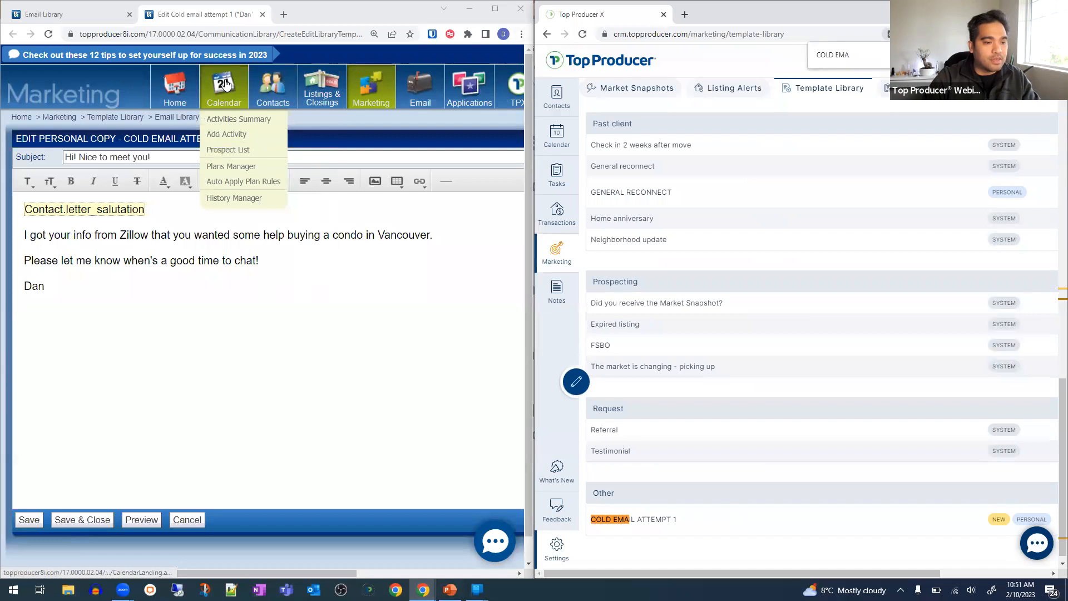
click(213, 167)
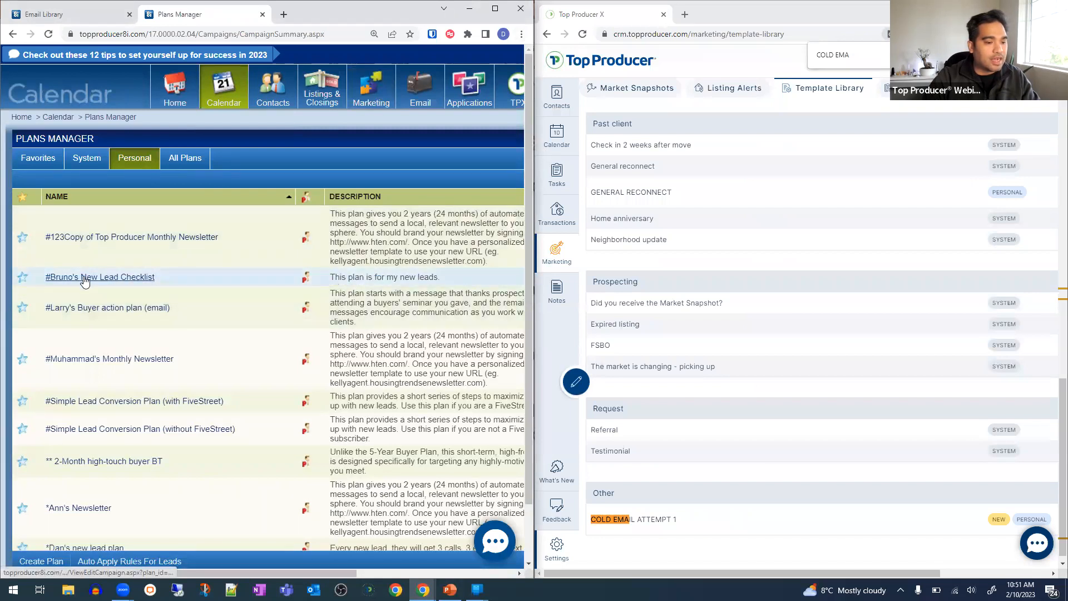
click(85, 281)
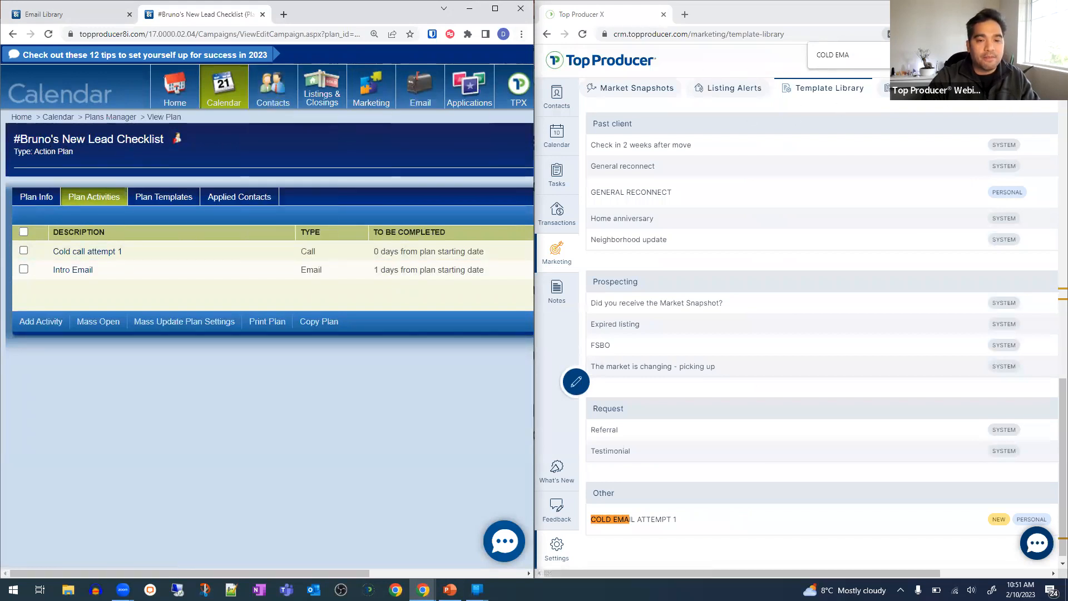
click(1004, 55)
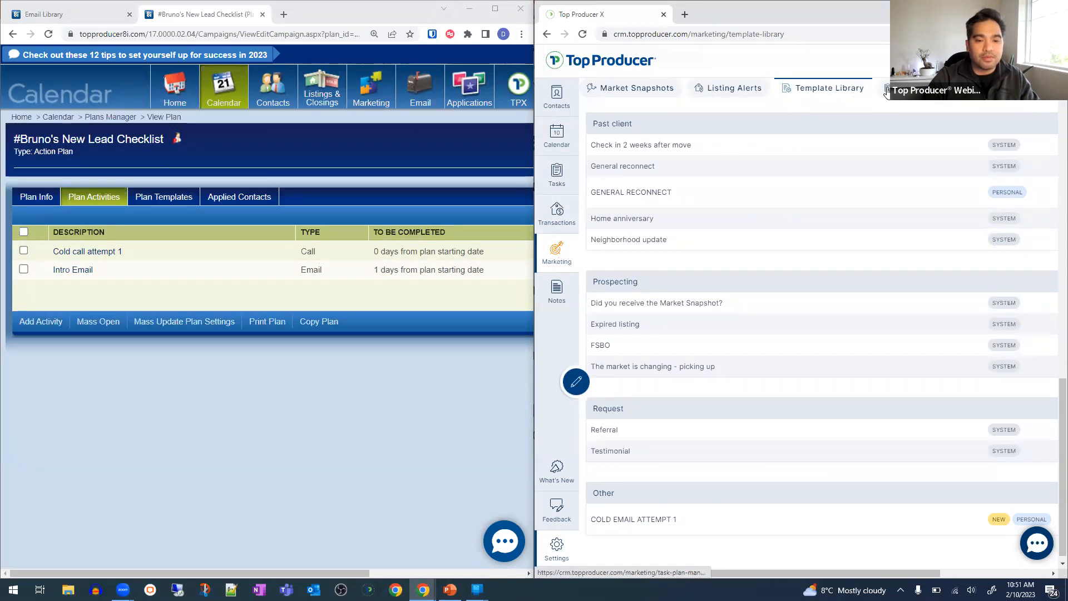
- Open the Task Plan Manager in Top Producer X, showing existing plans like 2023 Drip Campaign
click(915, 90)
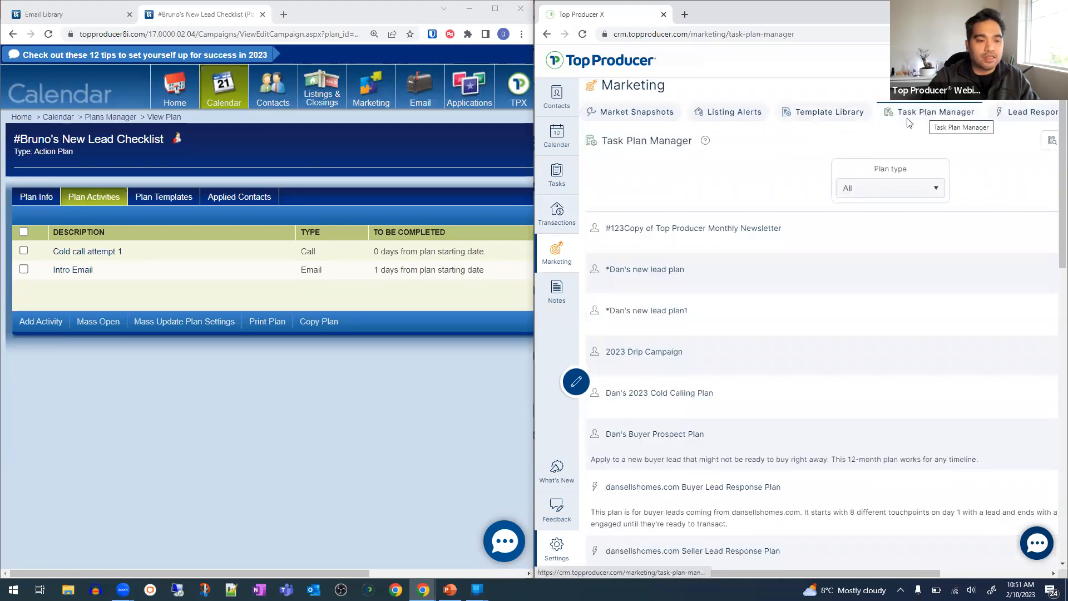
mouse_move(234, 95)
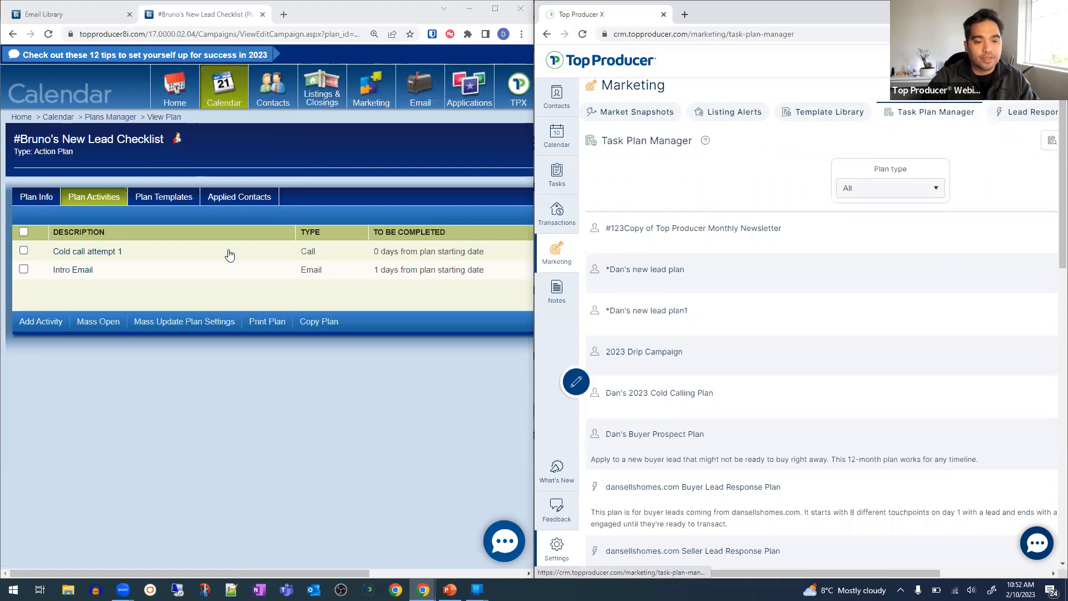
drag(47, 144, 144, 138)
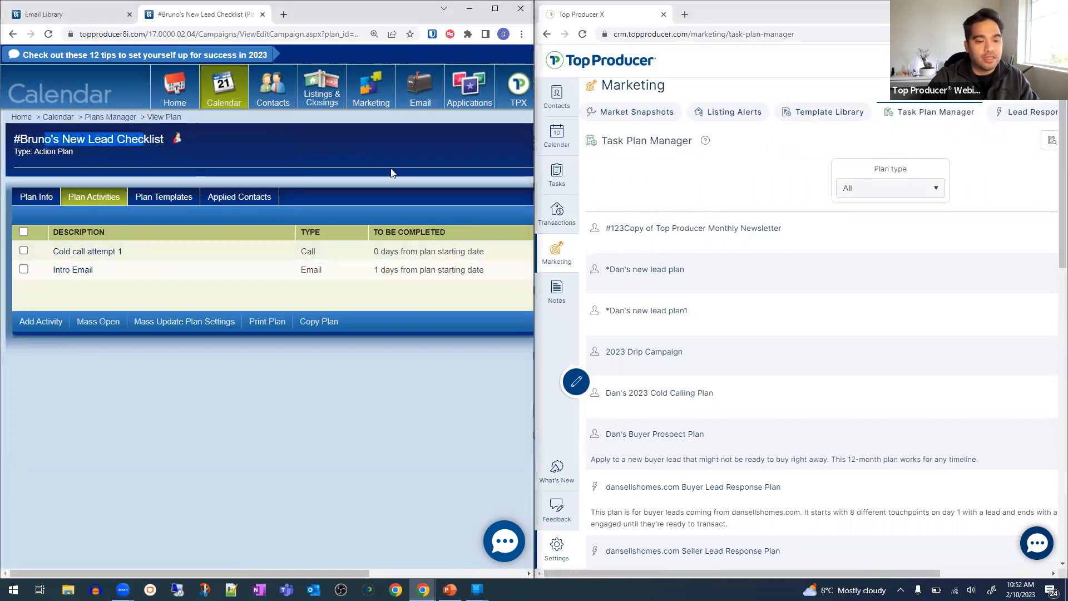
click(778, 154)
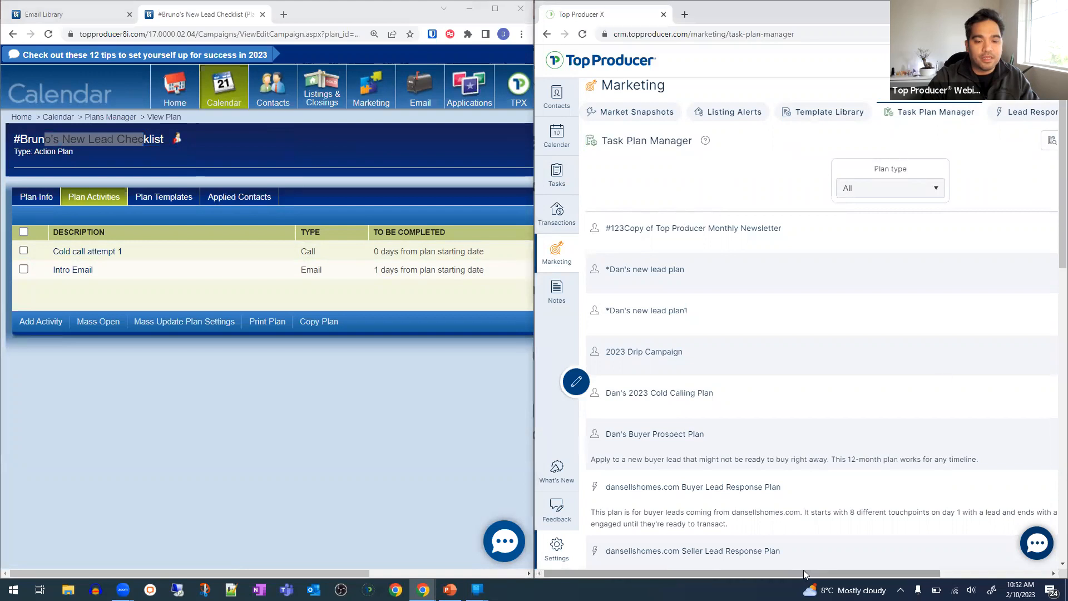
drag(803, 570, 920, 573)
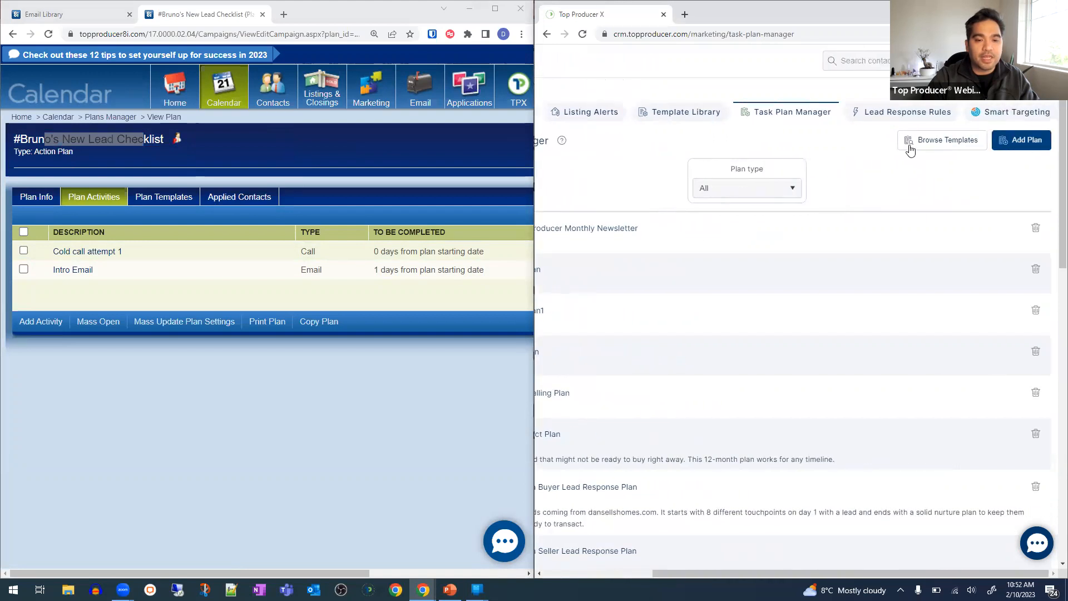
- Start a new task plan in Top Producer X with plan type Contact
click(1033, 143)
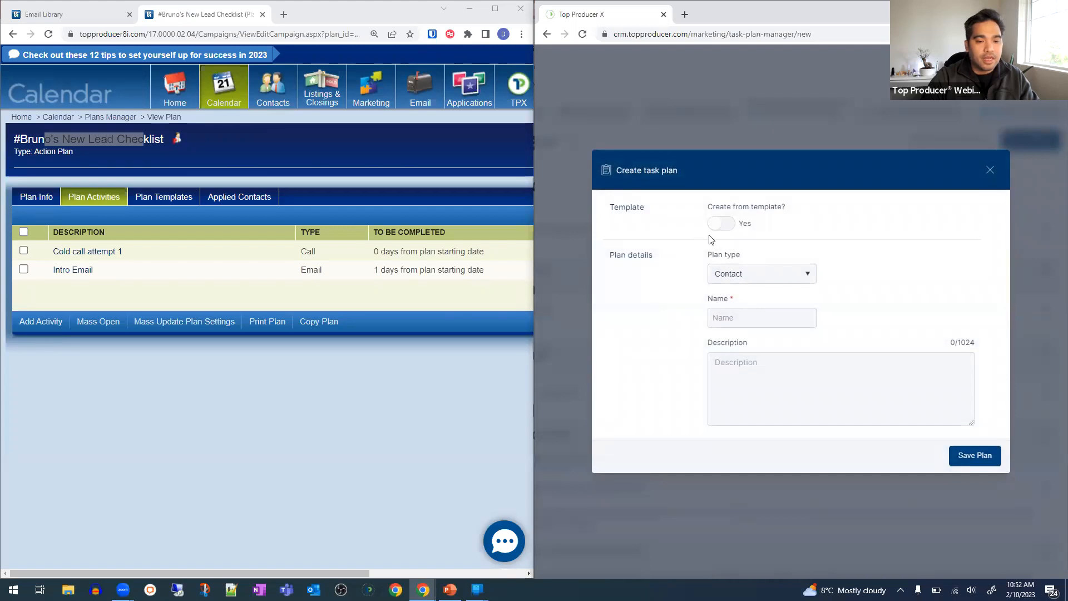
drag(722, 207, 815, 207)
click(818, 207)
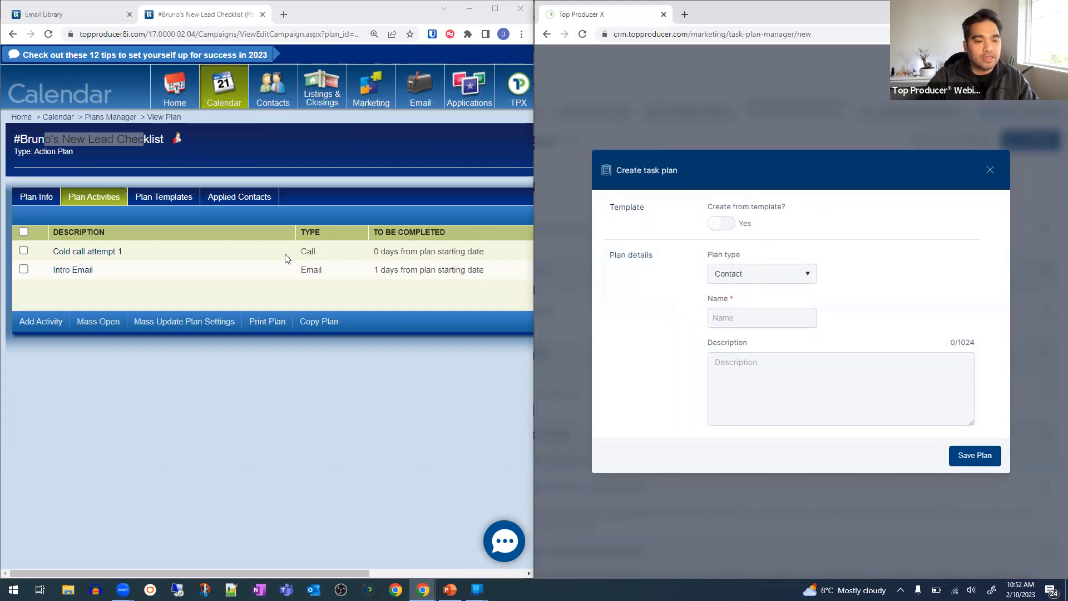
click(770, 272)
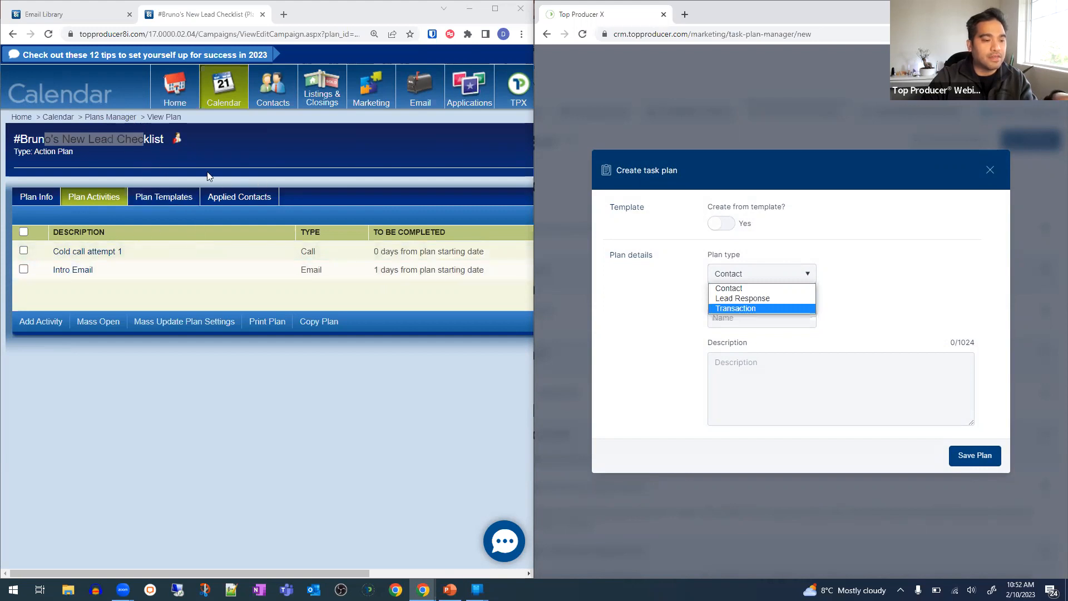
click(777, 294)
- Name the plan #Bruno's New Lead Checklist, copied from the 8i title, and save it
click(760, 318)
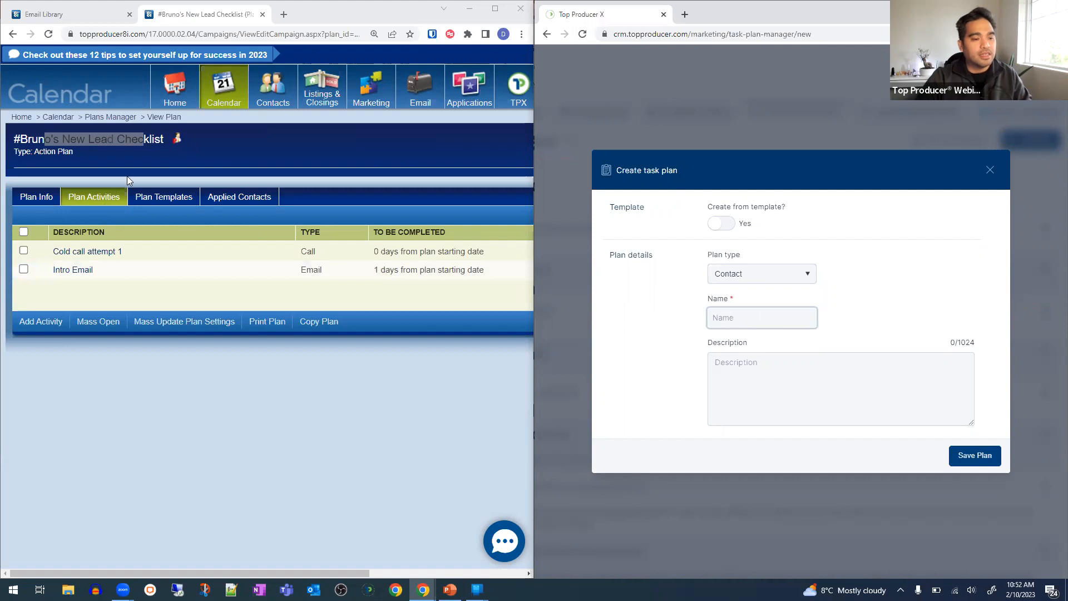
triple_click(150, 138)
key(ctrl+c)
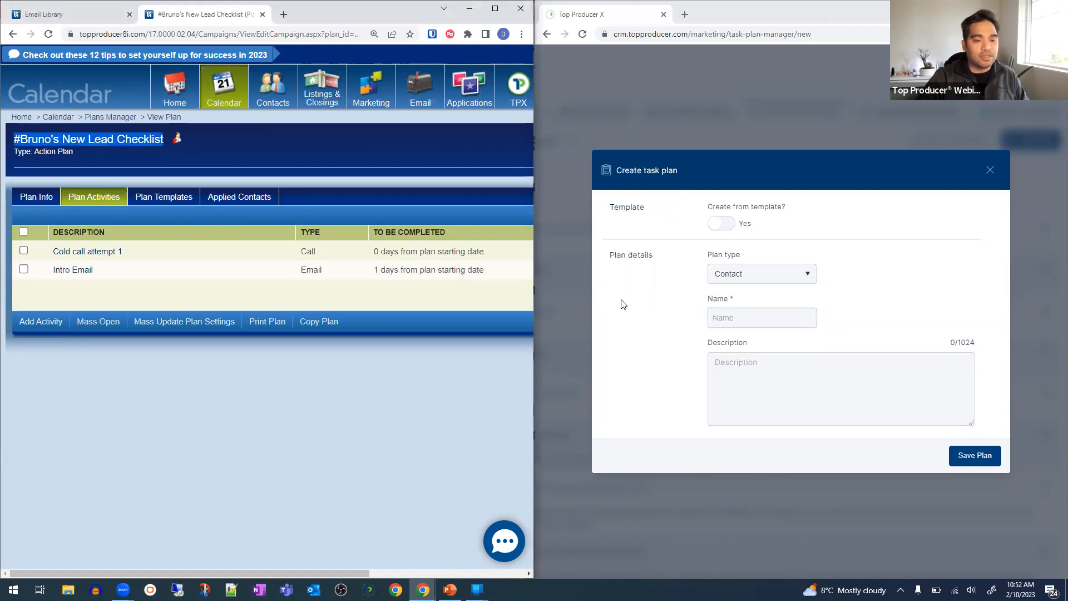
click(785, 309)
key(ctrl+v)
click(720, 372)
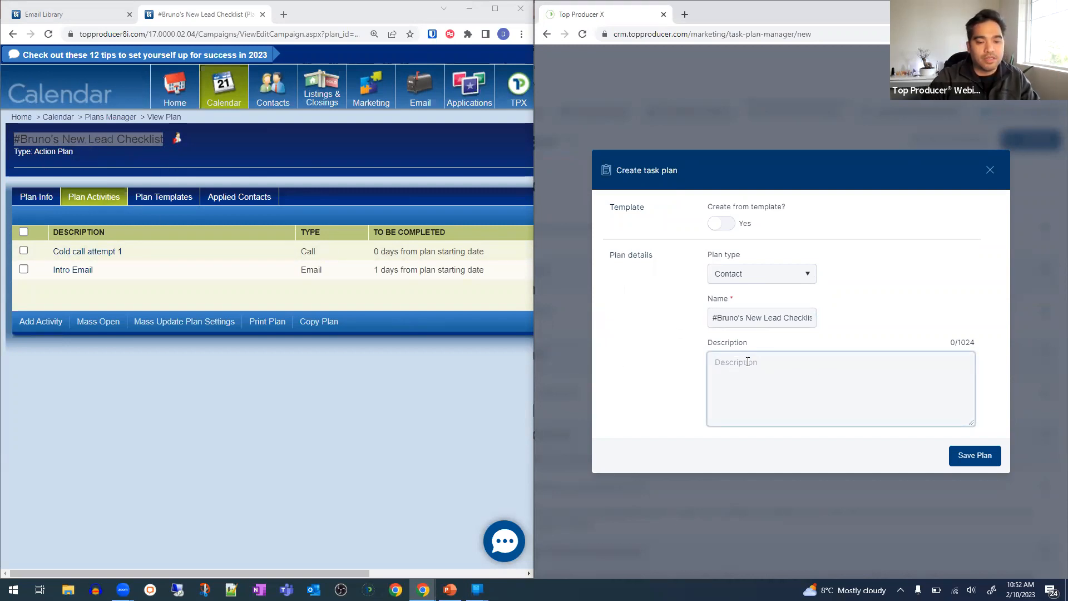
click(989, 462)
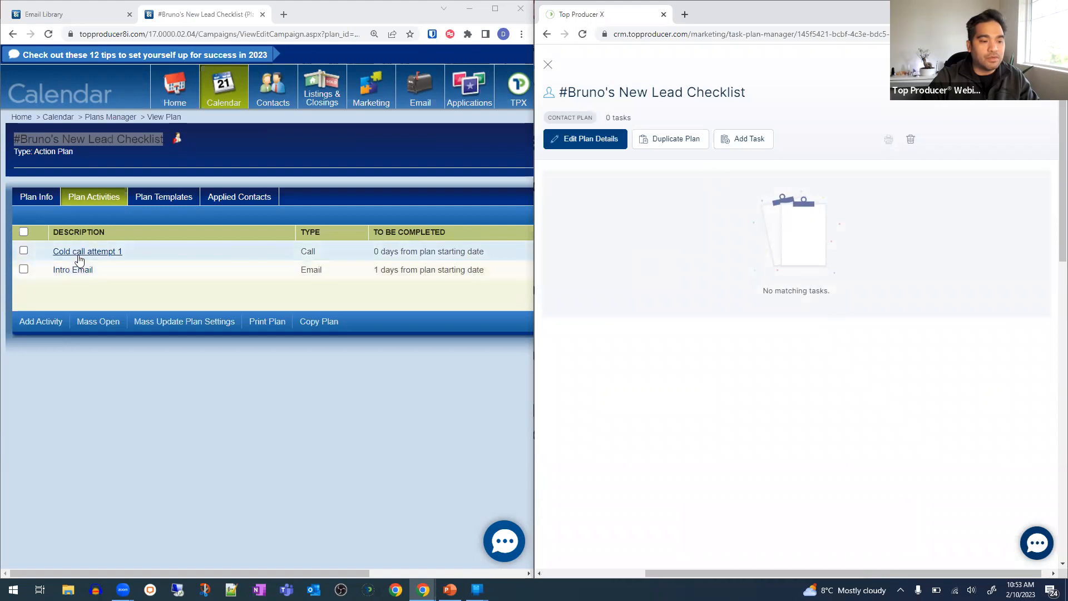
- Add a Call task titled 'Cold call attempt 1', due 0 days after plan start, and save it
click(744, 143)
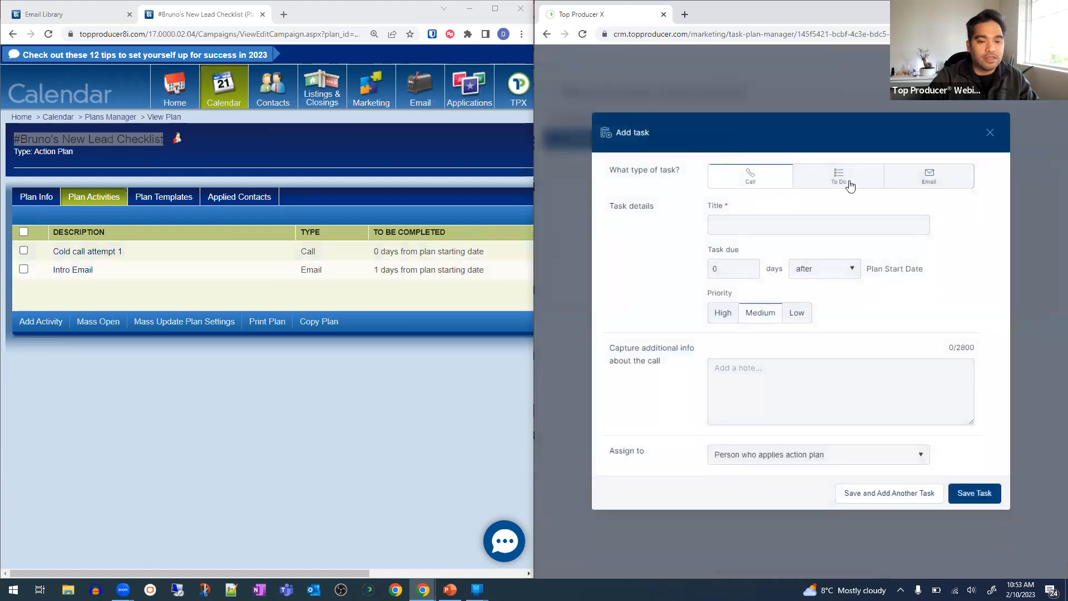
click(182, 257)
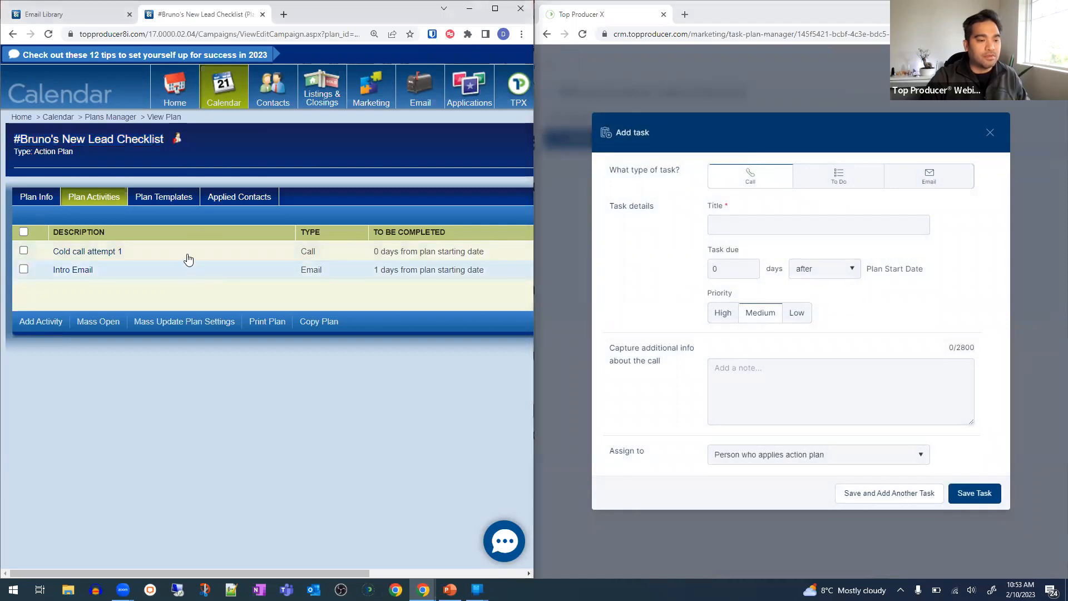
click(862, 225)
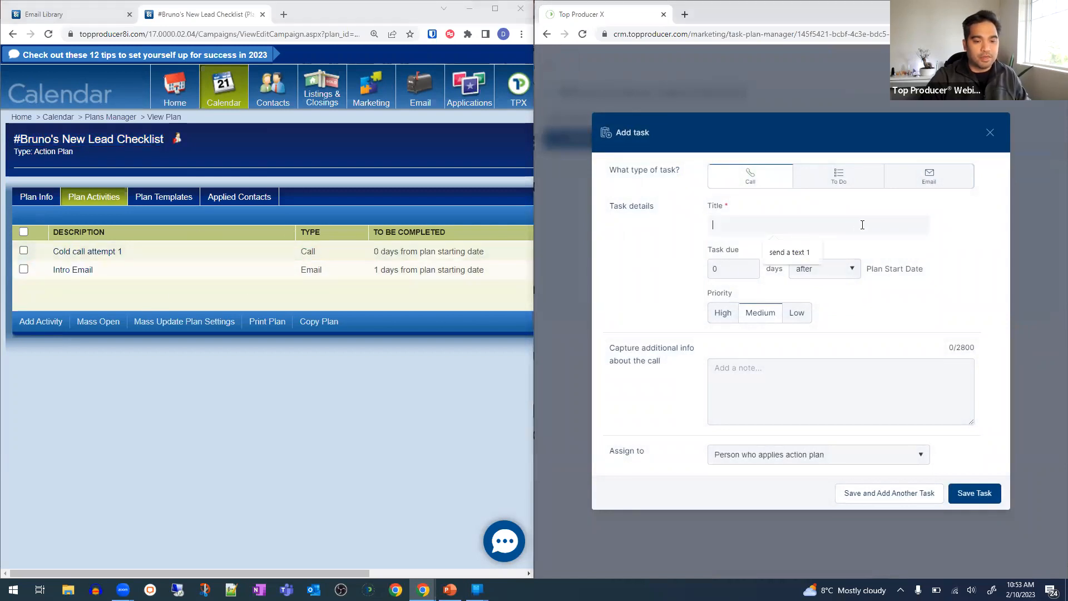
text(col)
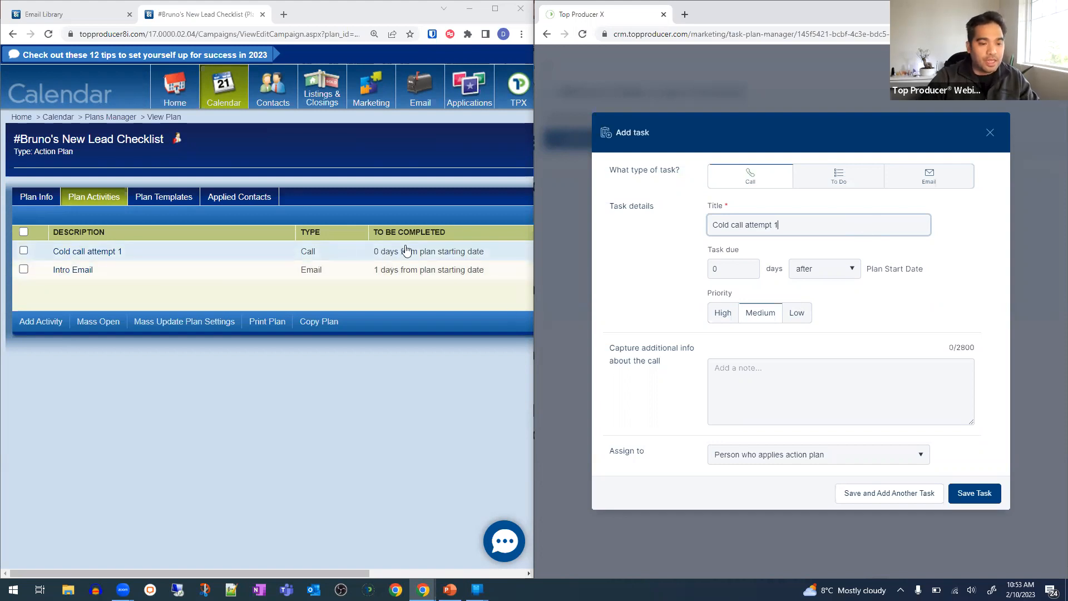
click(738, 272)
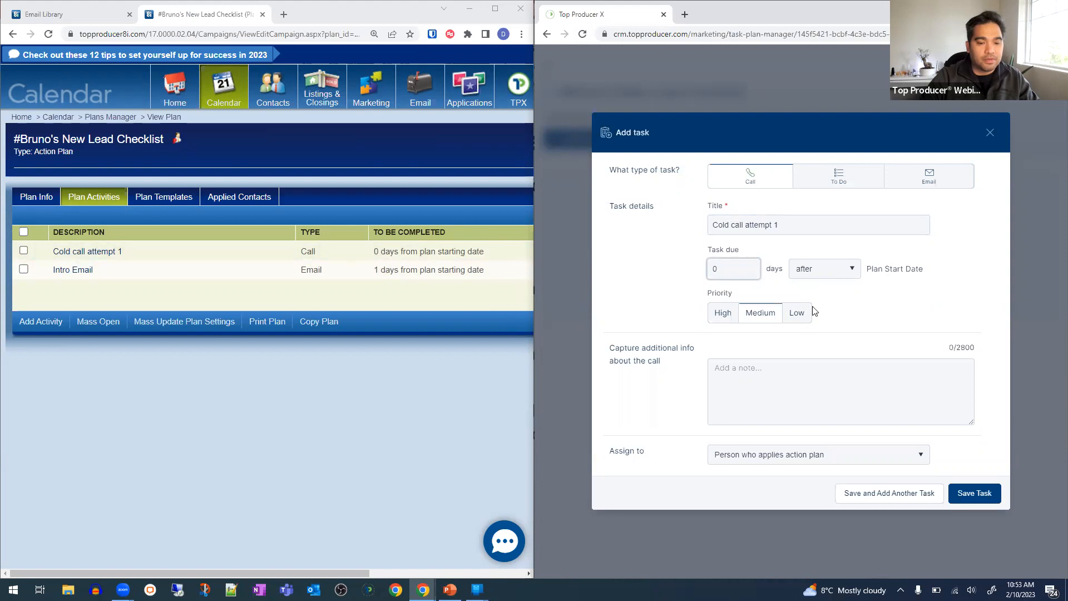
click(863, 502)
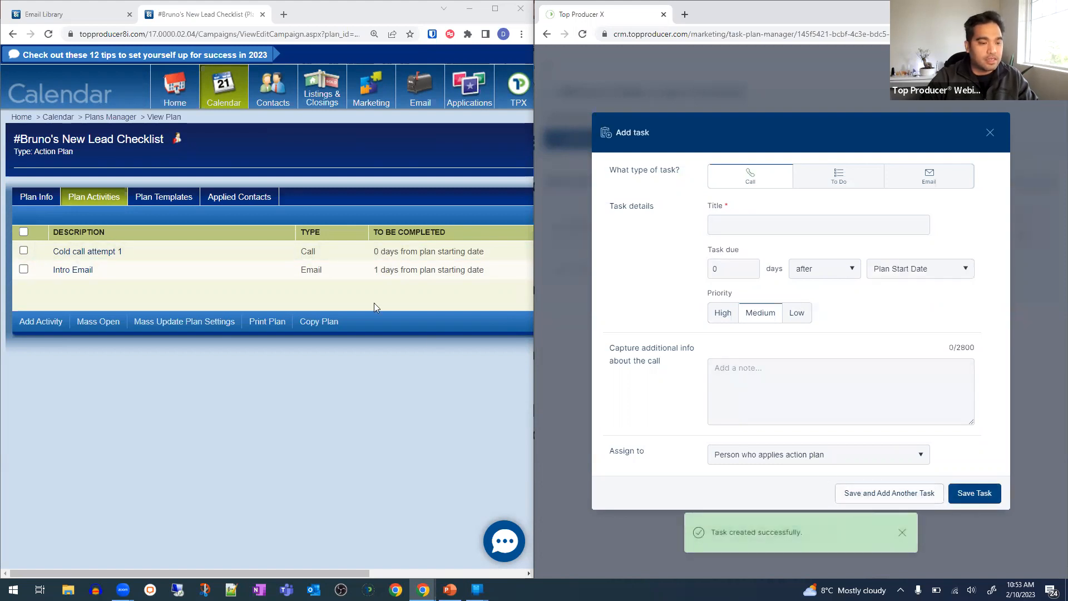
- Draft an Email task titled 'Intro Email', due 1 day after the plan start date
click(946, 187)
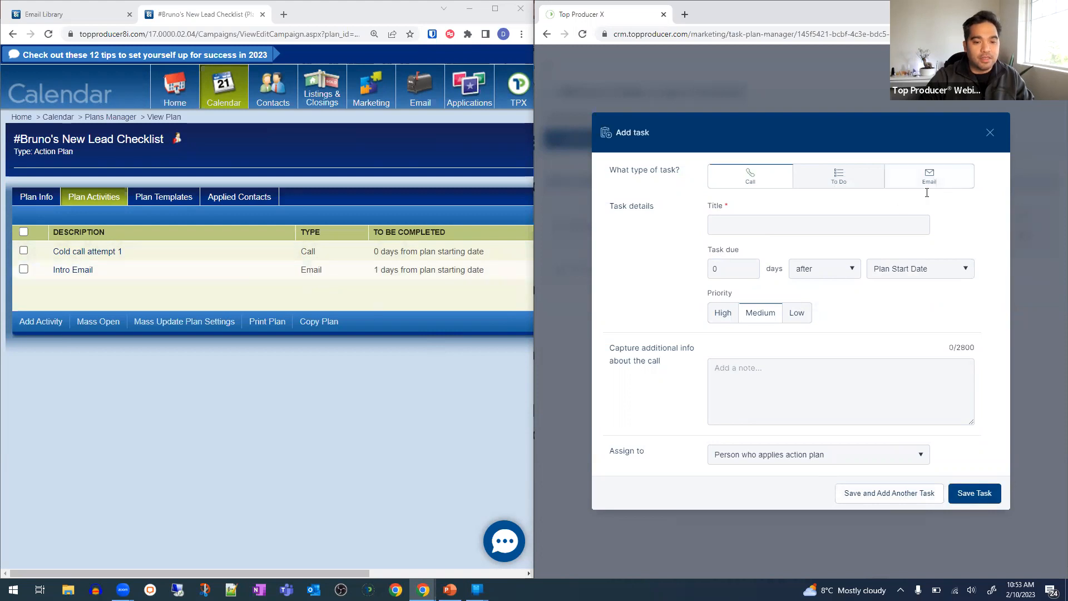
click(754, 216)
text(Intro Email)
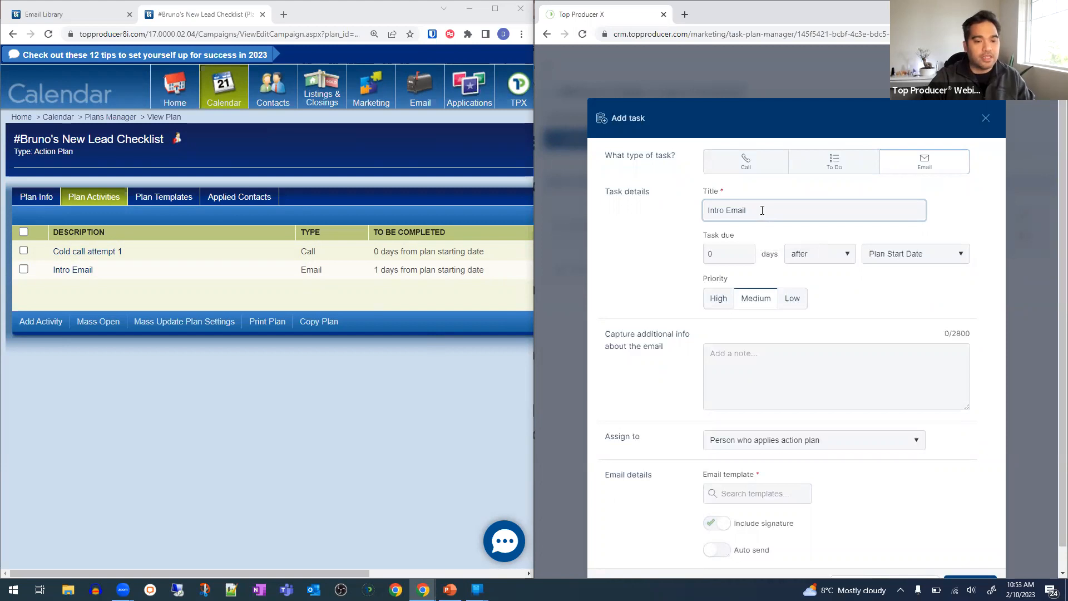
click(733, 250)
text(1)
click(624, 424)
scroll(639, 425, down, 1)
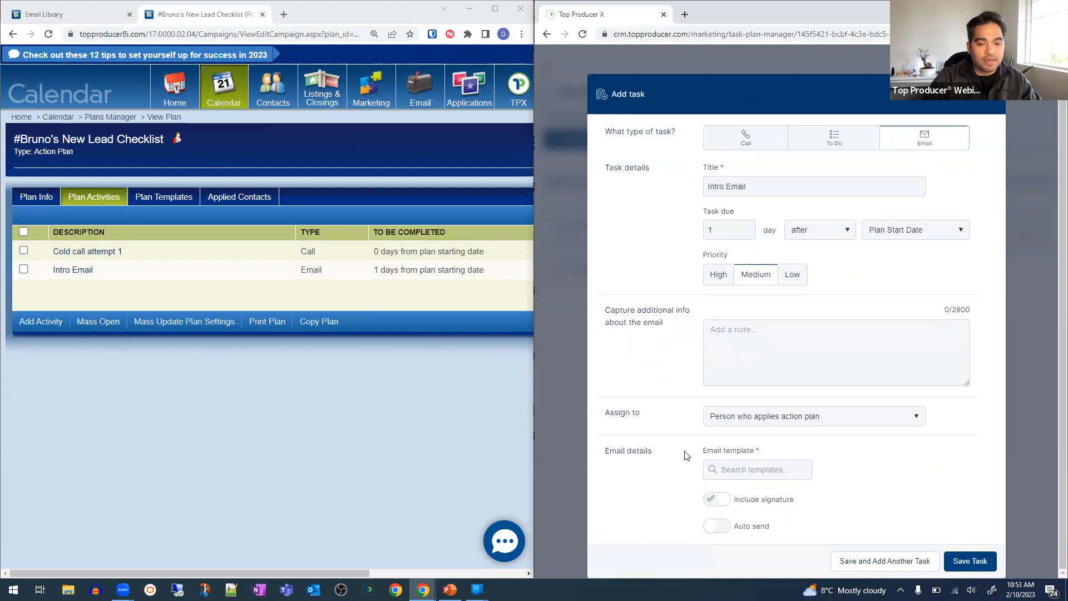
- Open the 8i Intro Email activity's Intro Email1111 template for editing and discard the unfinished TPX task
click(85, 275)
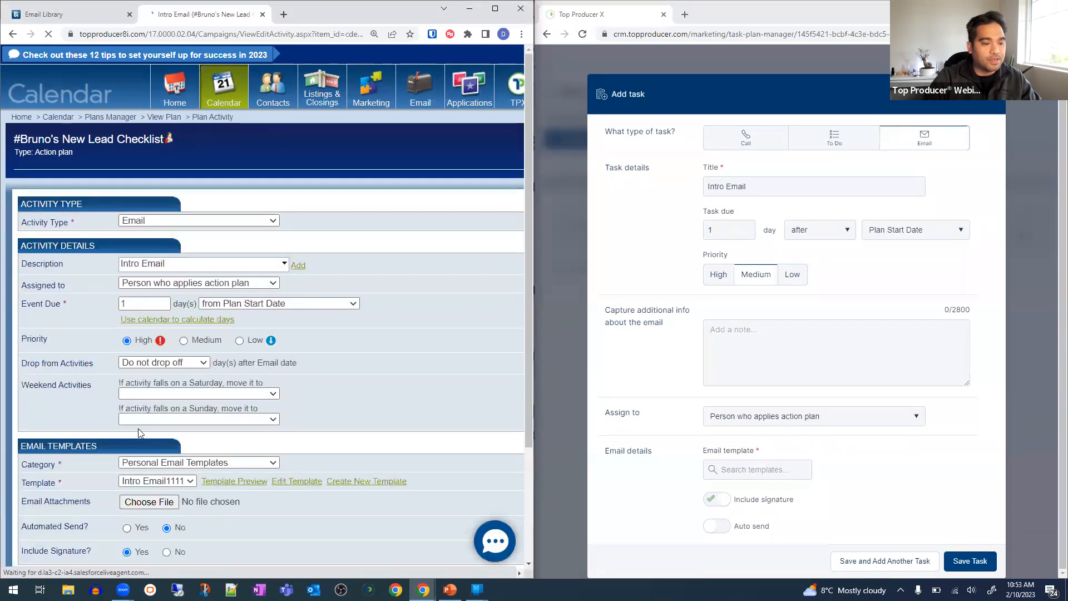
scroll(139, 433, down, 3)
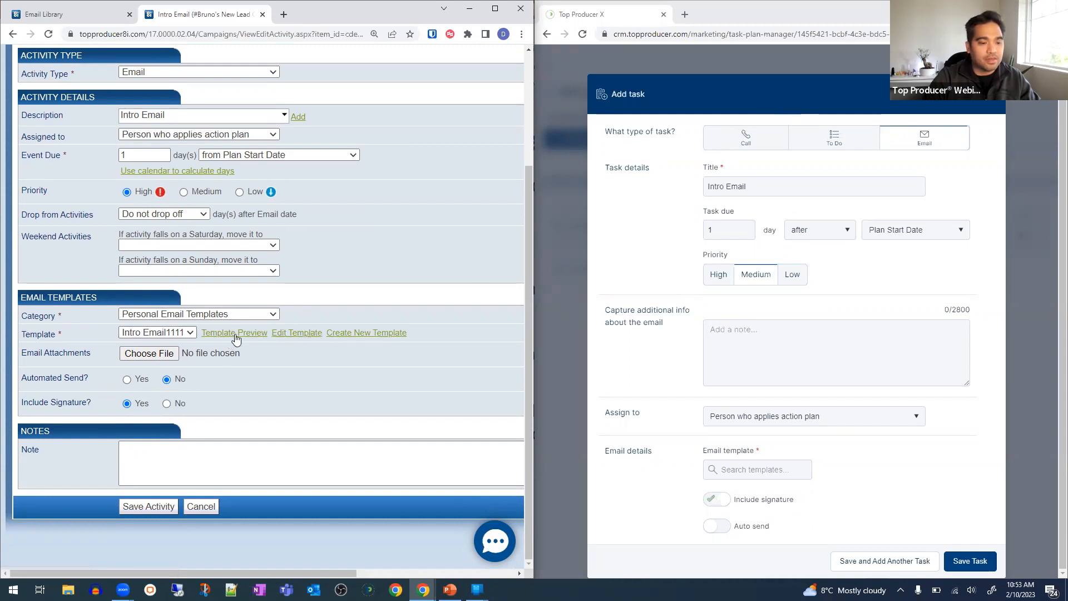
click(298, 339)
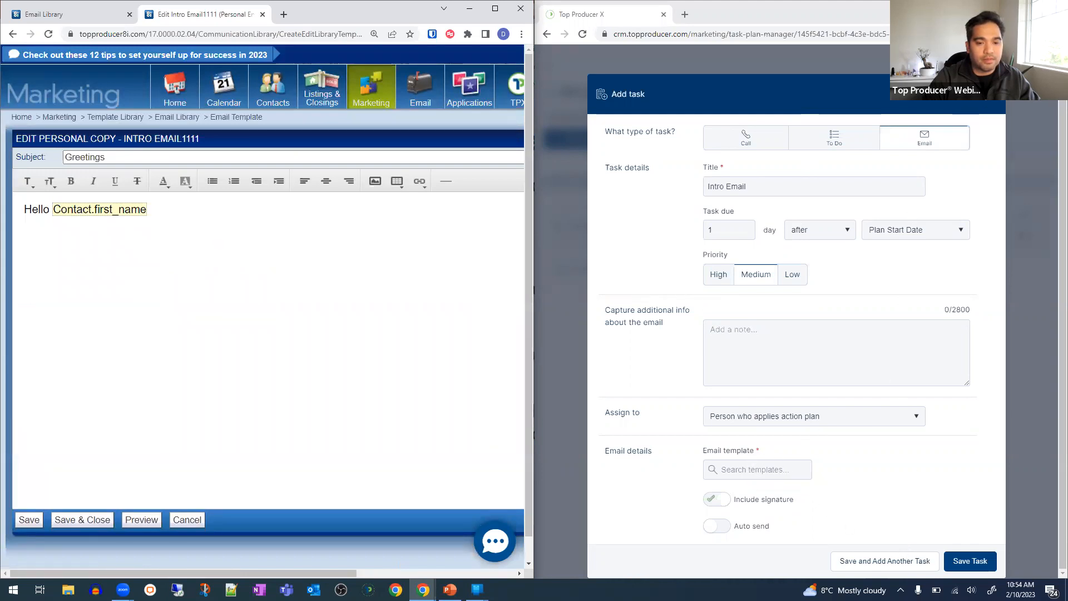
click(576, 211)
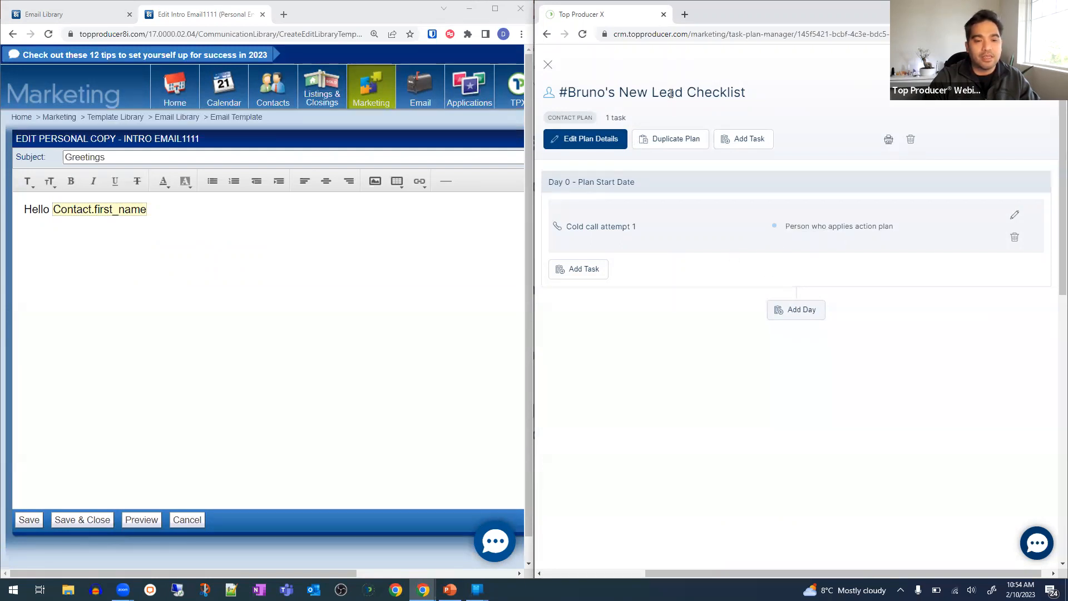
- Close #Bruno's New Lead Checklist in Top Producer X, returning to the task plan list
drag(683, 91, 739, 90)
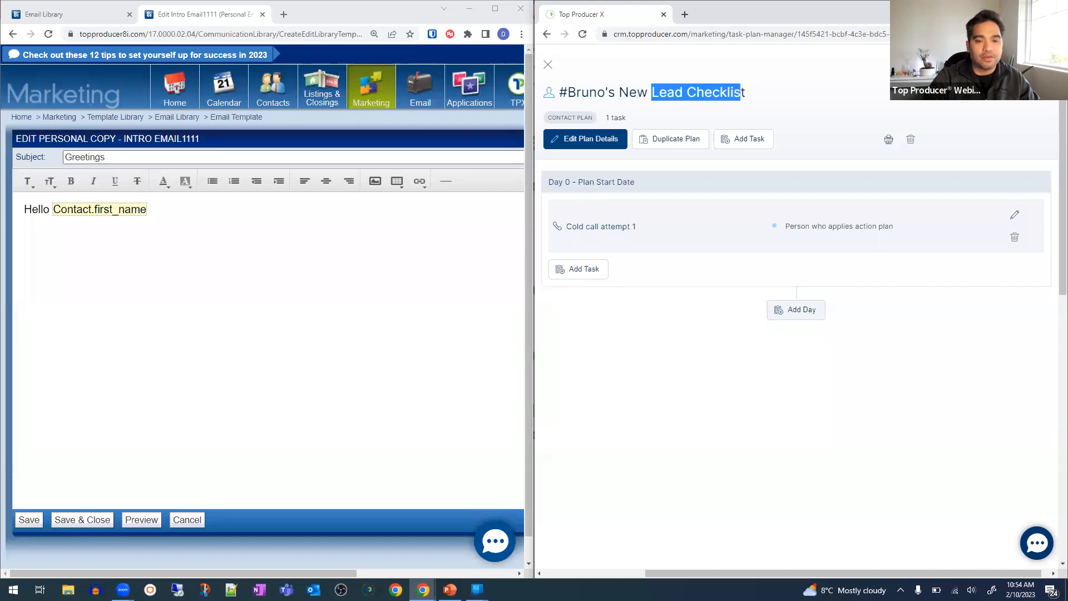
click(1029, 9)
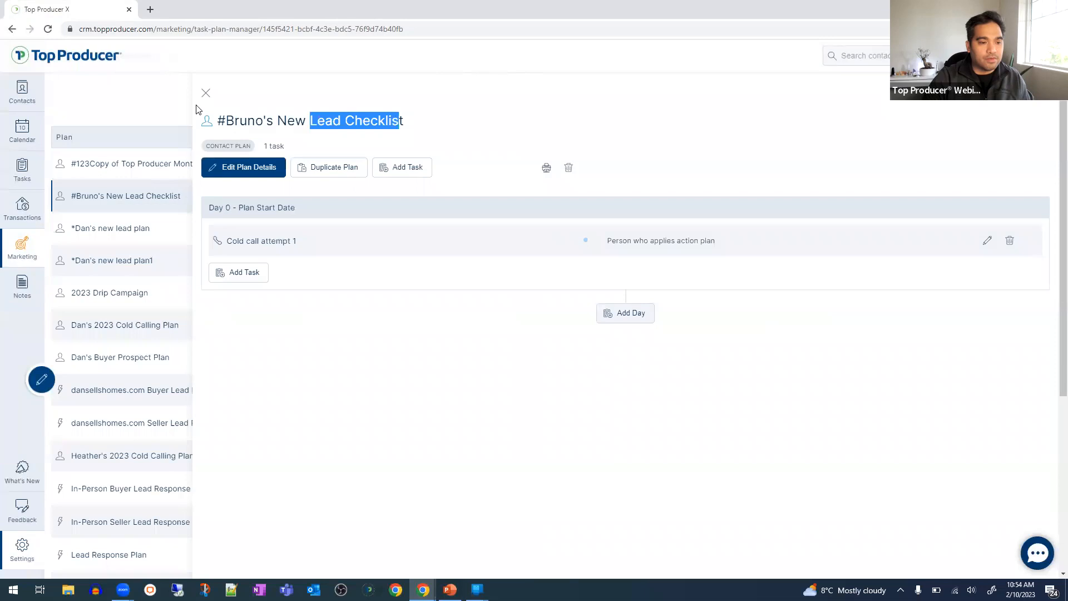
click(214, 89)
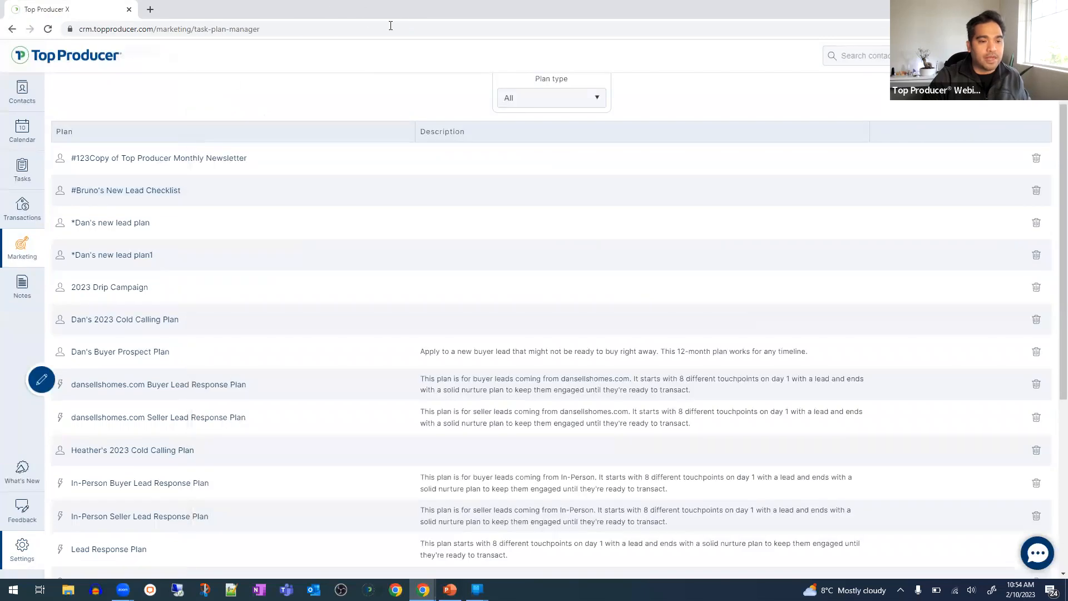
- Place Top Producer X on the right half of the screen beside the 8i template editor
double_click(405, 14)
click(1051, 201)
scroll(1051, 201, up, 1)
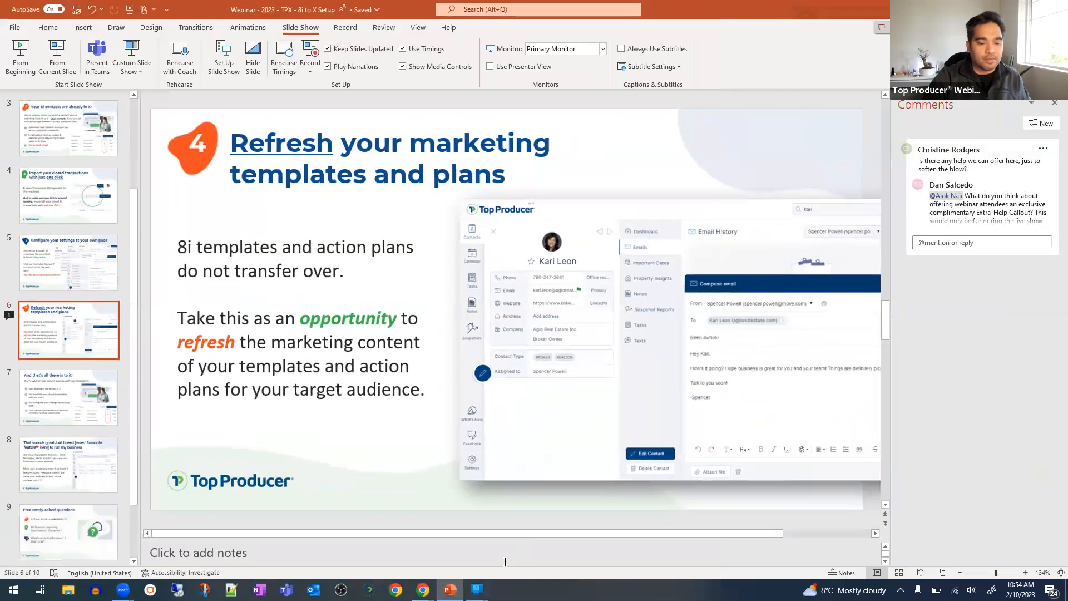
mouse_move(422, 588)
click(457, 548)
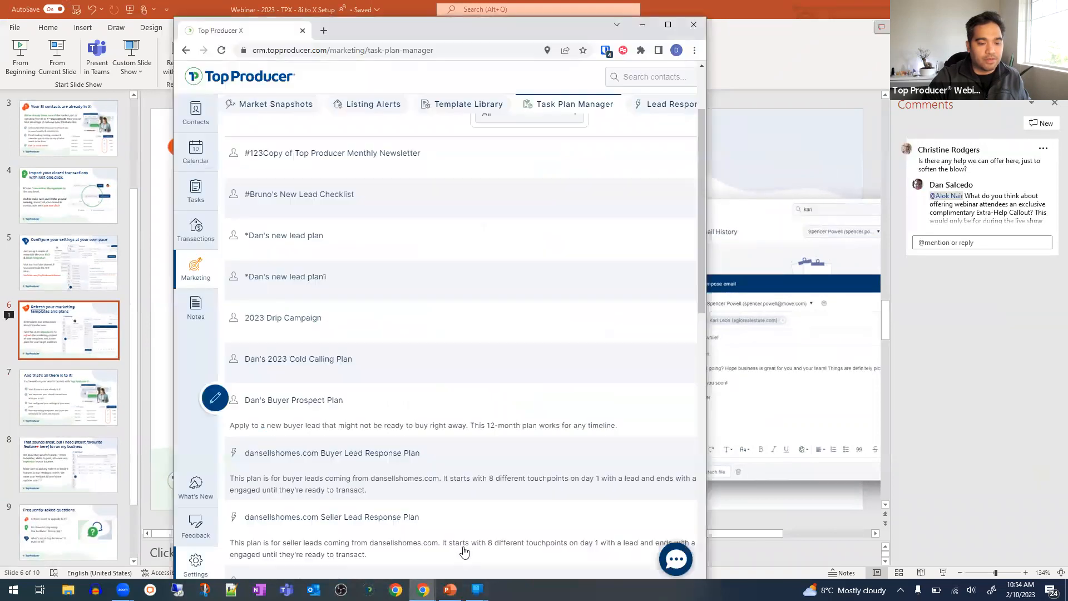
drag(527, 33, 1066, 166)
mouse_move(423, 589)
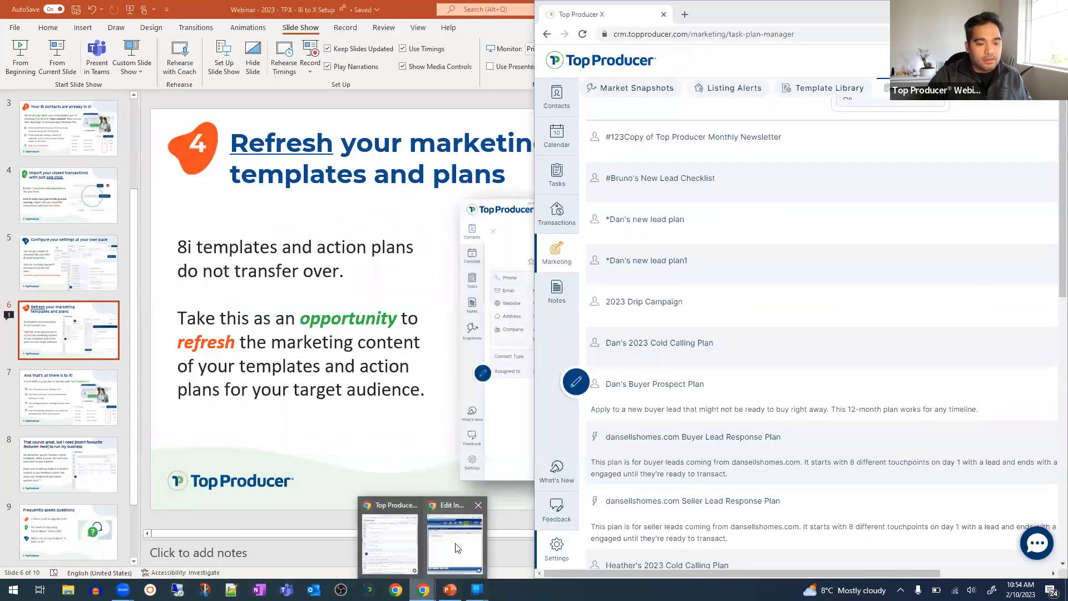
click(459, 542)
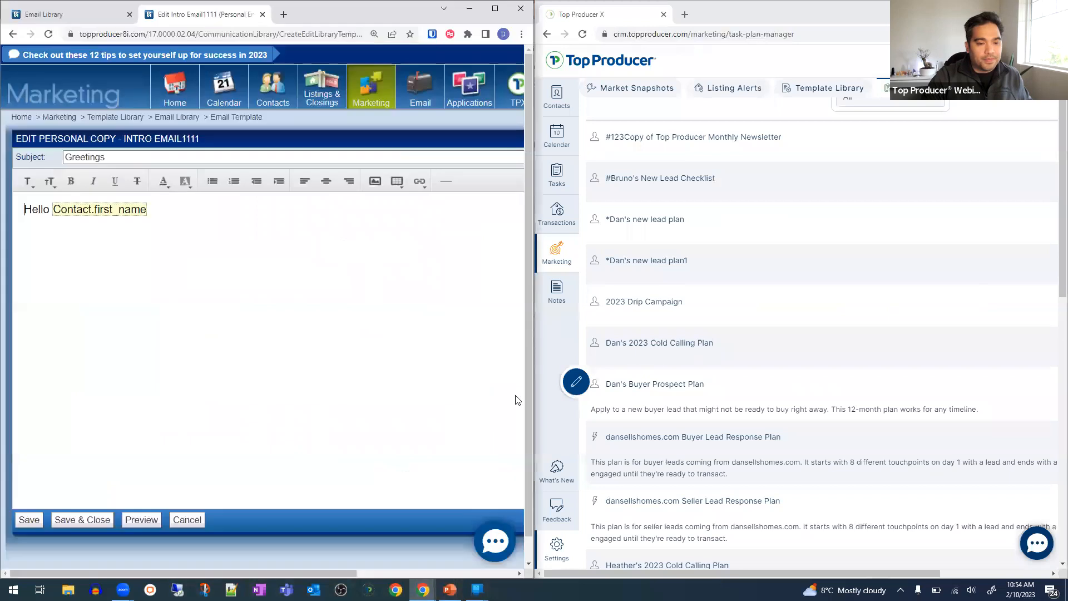
- Start a new email template from scratch named INTRO EMAIL1111, copied from 8i
click(824, 88)
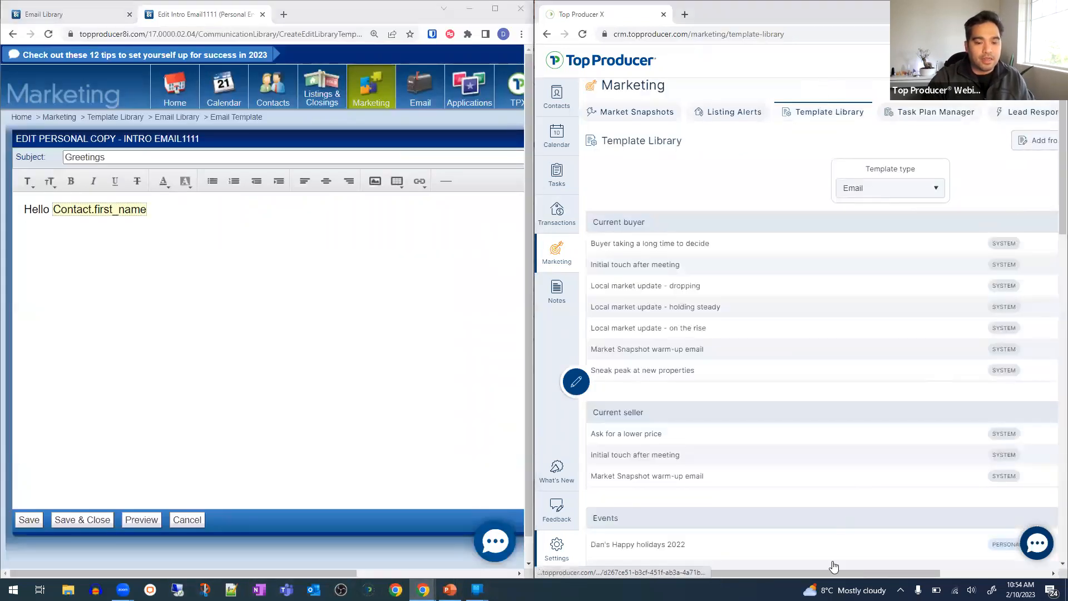
drag(833, 571, 945, 575)
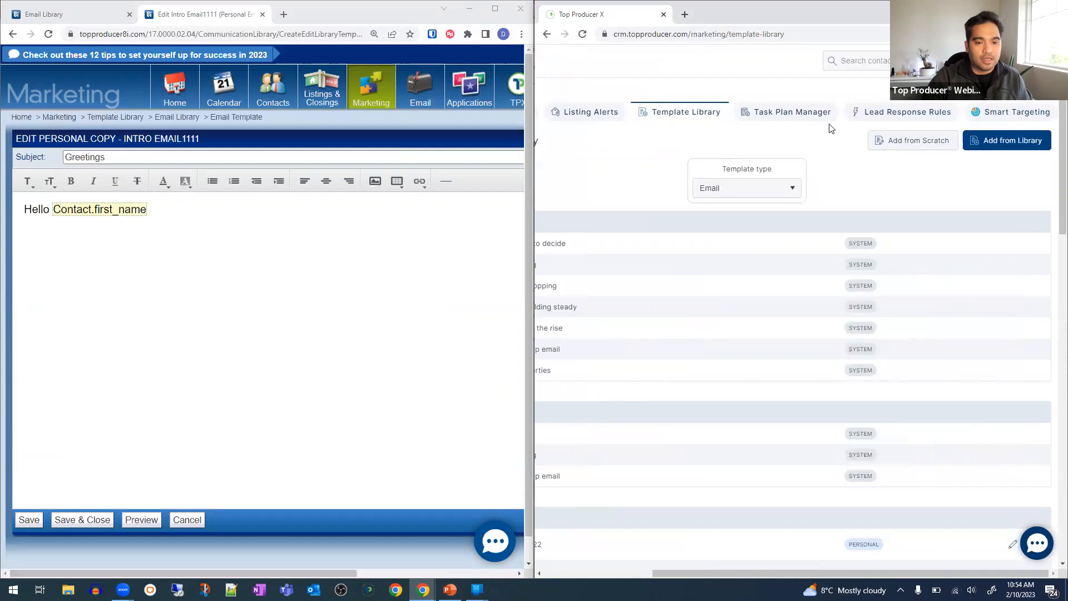
click(934, 146)
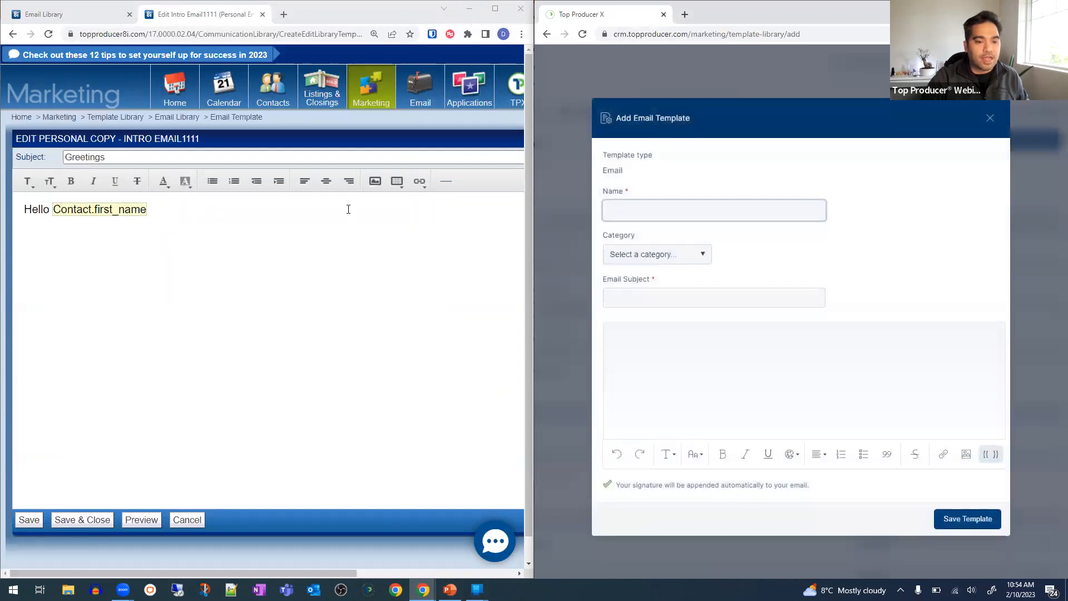
drag(200, 140, 124, 142)
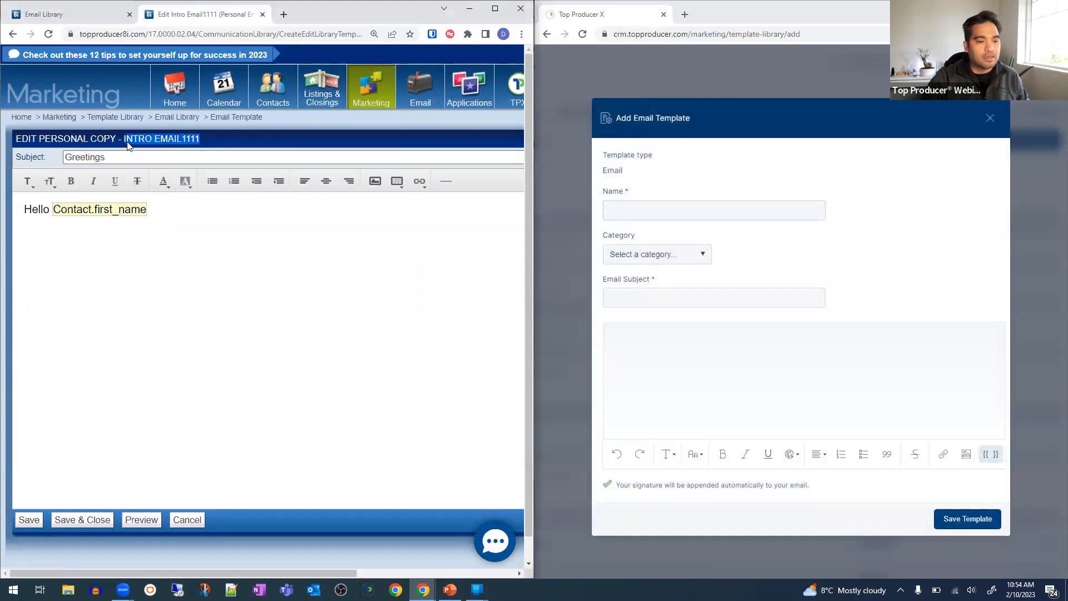
key(ctrl+c)
click(672, 210)
key(ctrl+v)
- File the template under category Other with the subject 'Greetings'
click(666, 261)
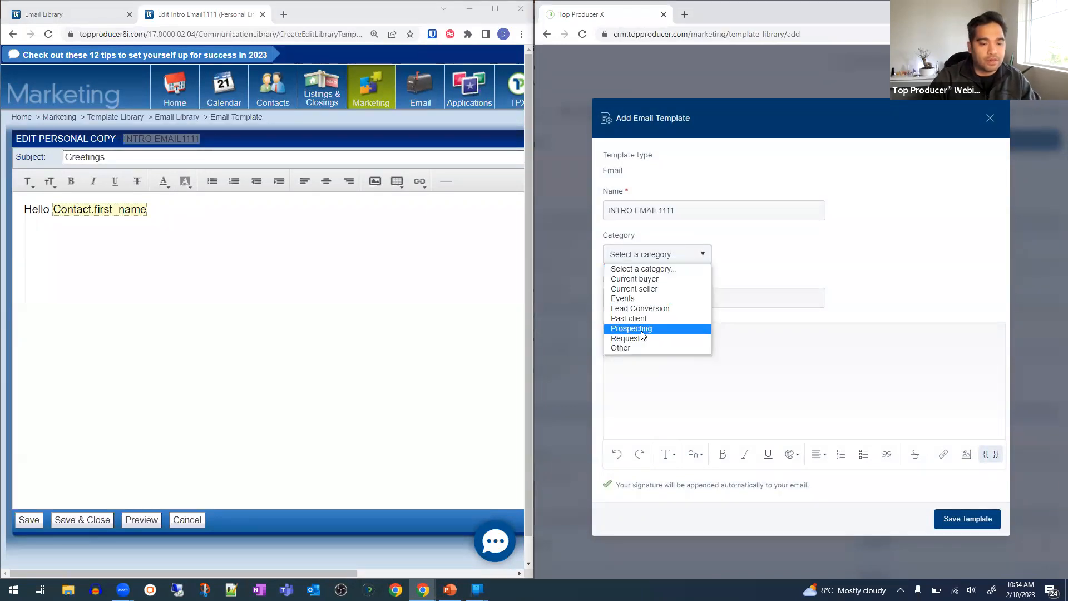
click(636, 348)
click(654, 297)
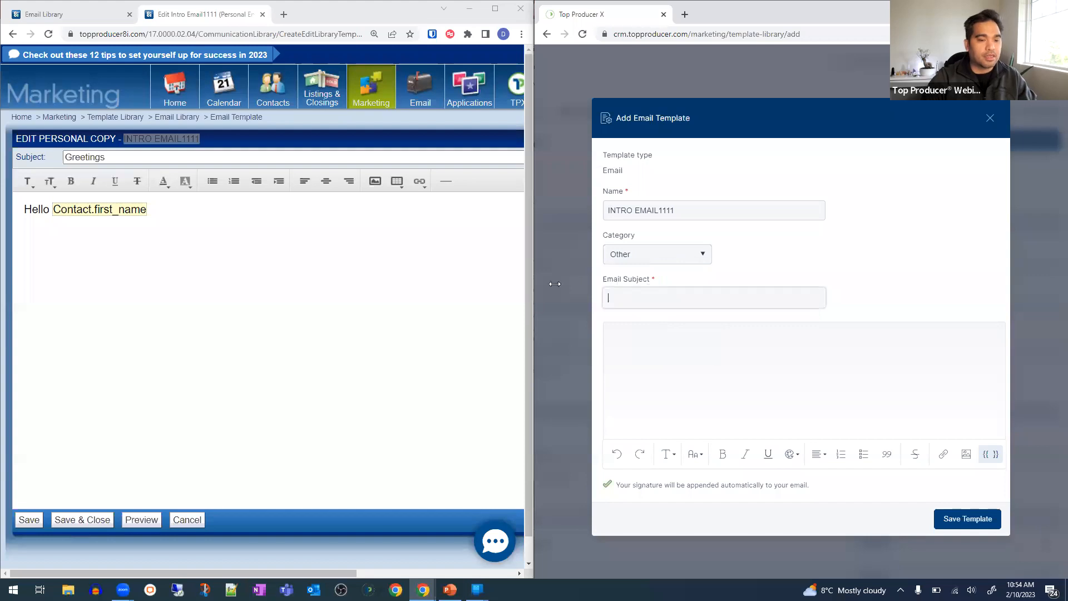
triple_click(135, 159)
click(747, 296)
key(ctrl+v)
- Write the body 'Hello' plus the contact's first name merge field, and save the template
click(191, 303)
key(ctrl+a)
click(716, 376)
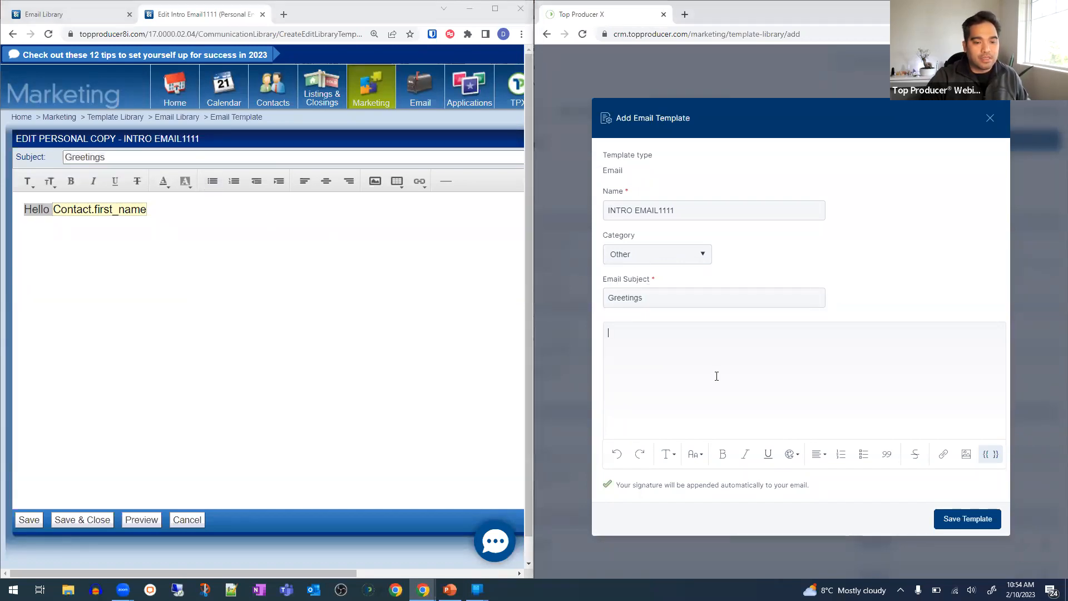
text(Hello)
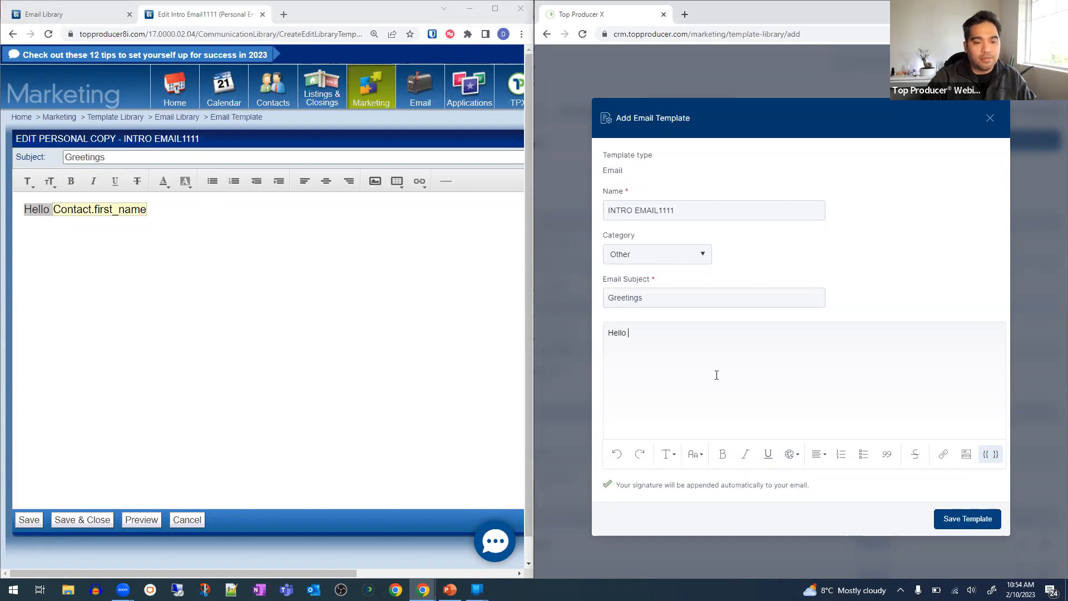
click(988, 454)
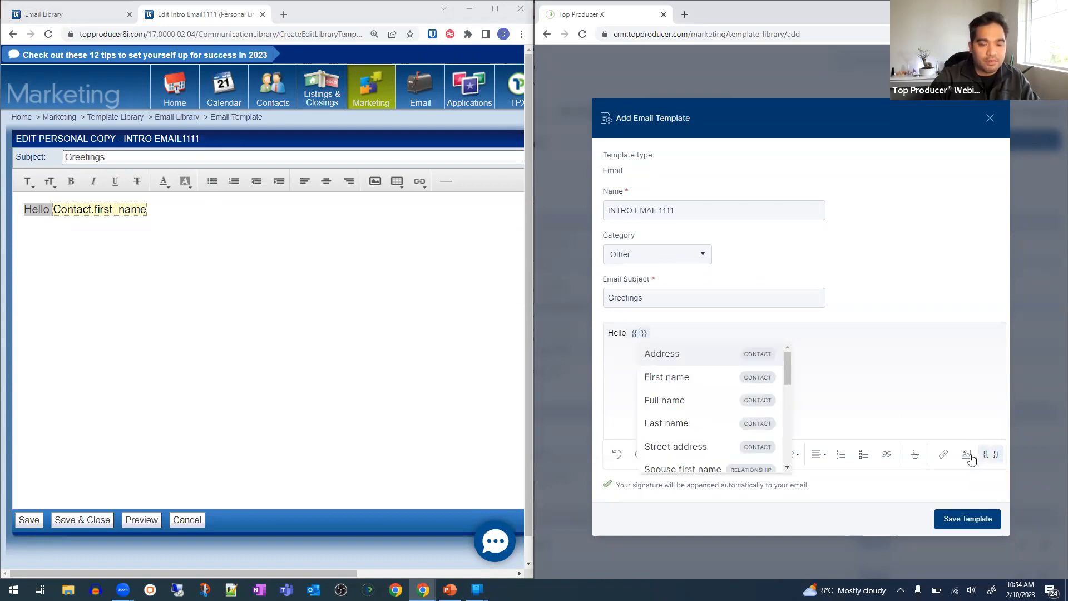
click(669, 377)
click(952, 520)
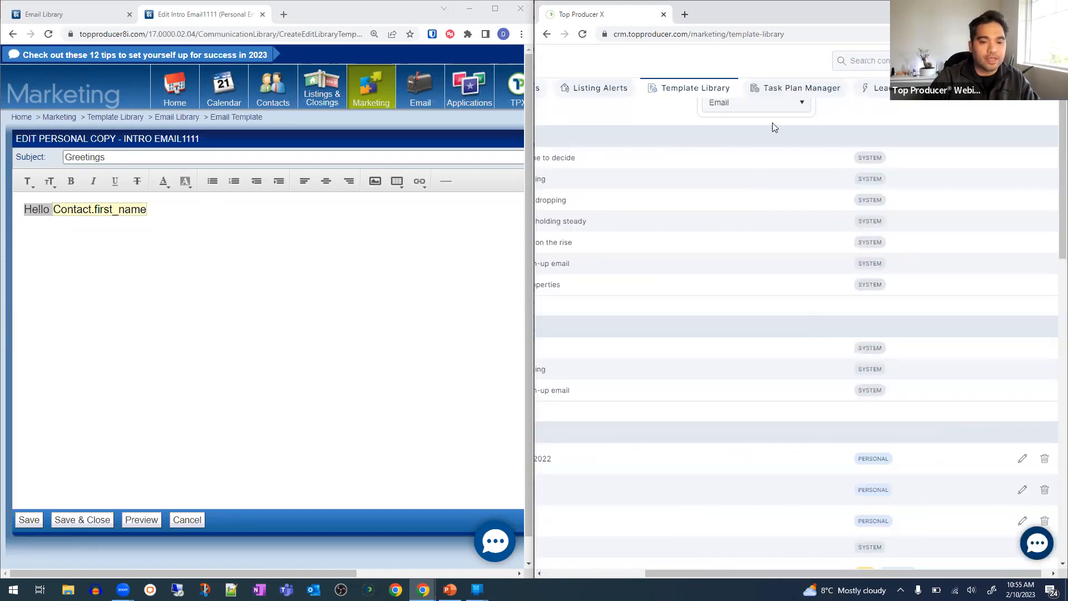
- Open #Bruno's New Lead Checklist from Top Producer X's task plan list
click(810, 92)
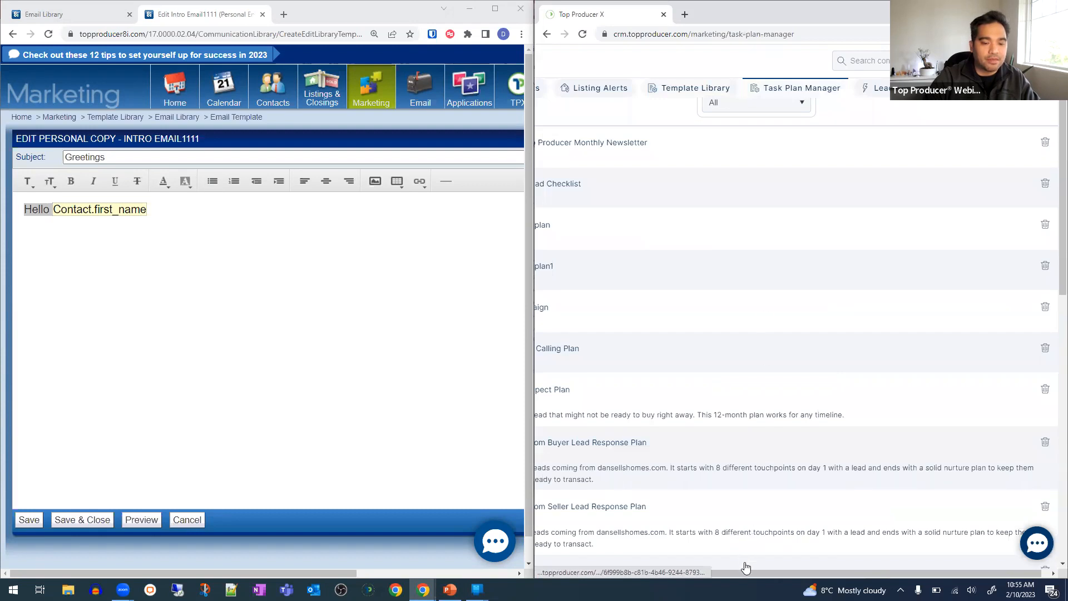
drag(738, 575, 568, 573)
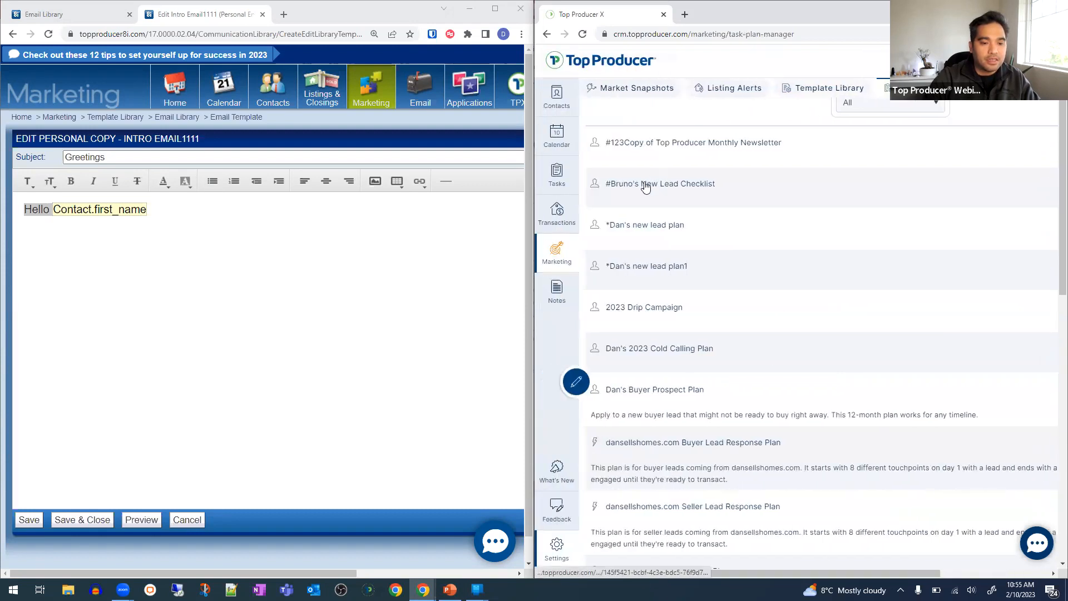
click(644, 182)
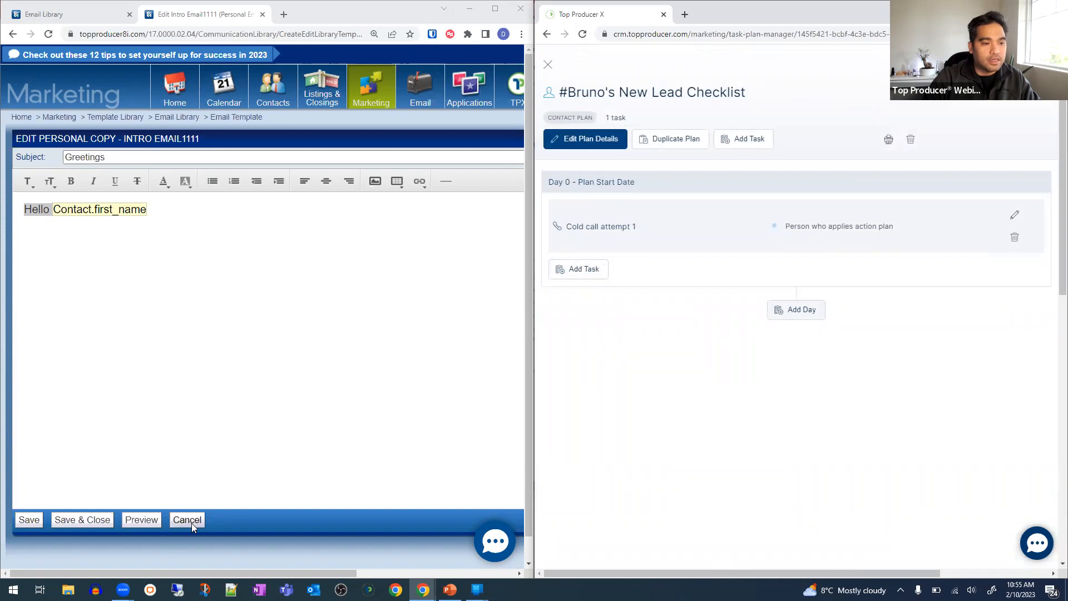
- Show the same checklist in 8i's Plans Manager and open a blank Add task form in TPX
click(262, 14)
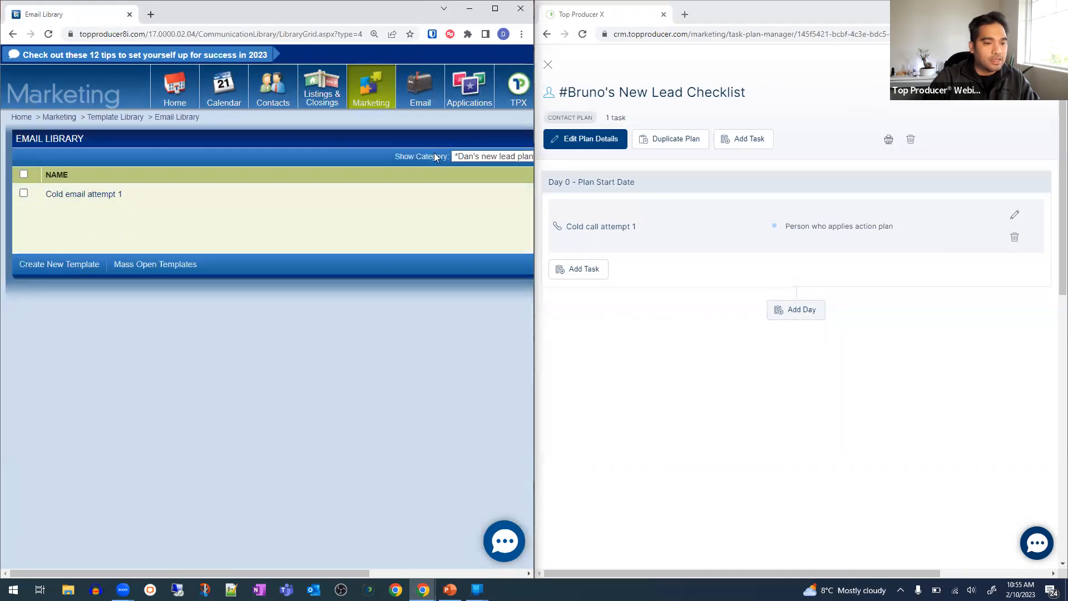
mouse_move(217, 84)
click(225, 168)
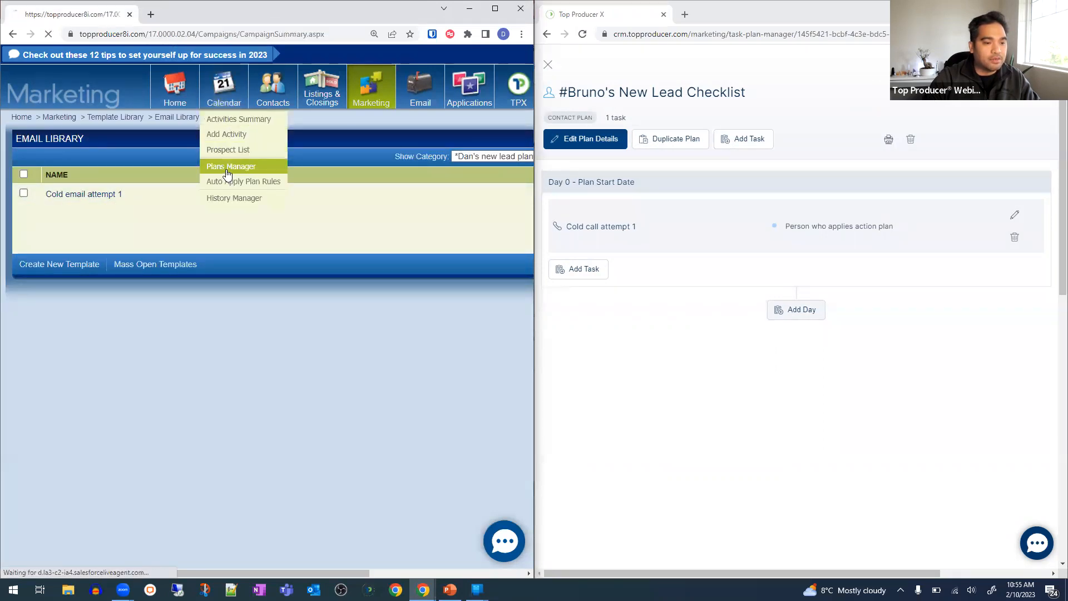
click(105, 277)
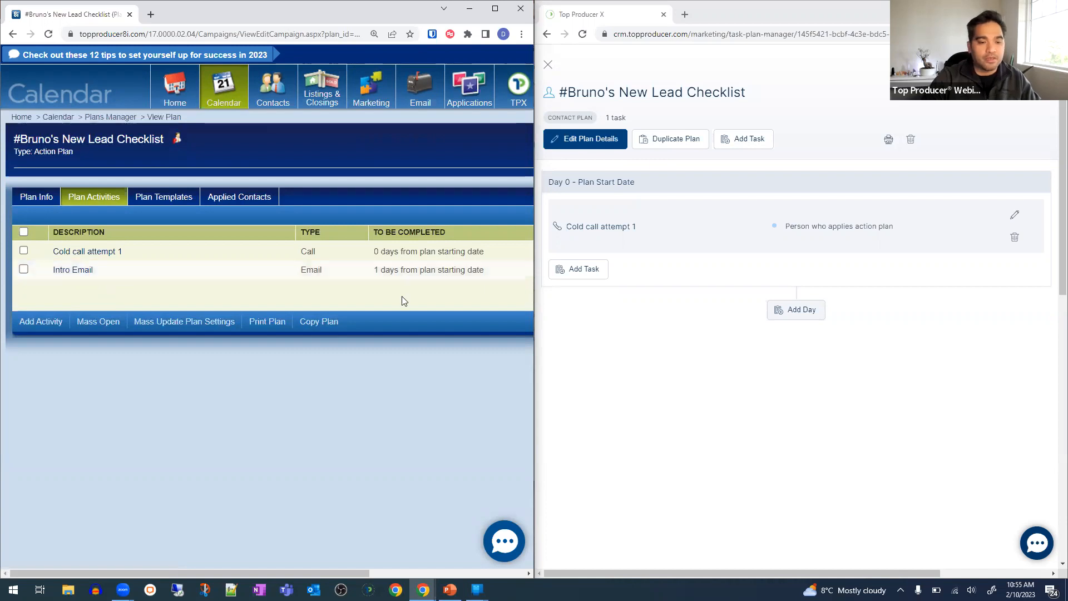
click(613, 294)
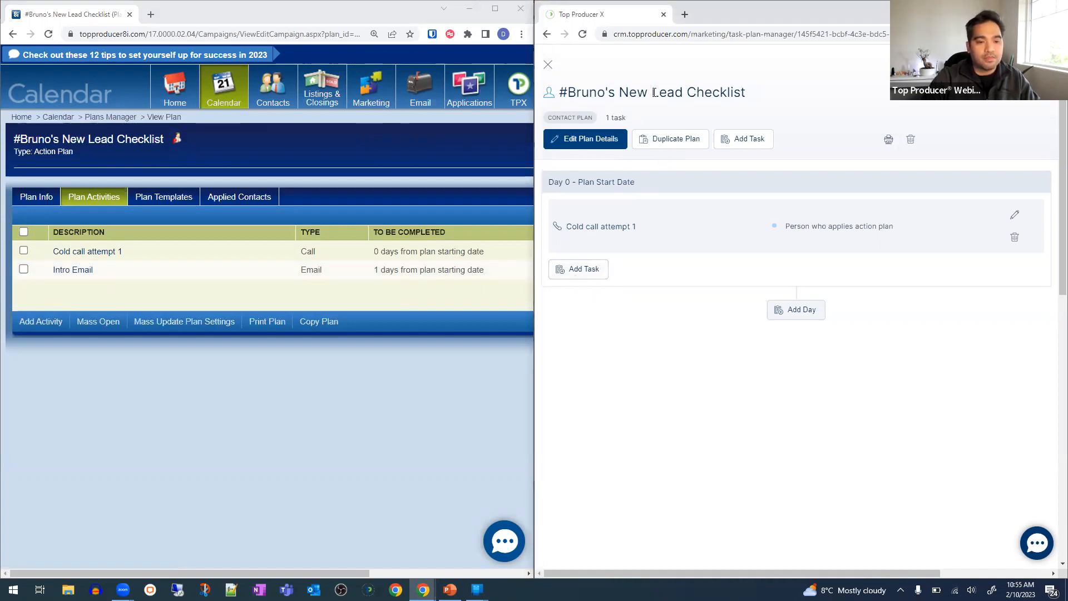
click(586, 277)
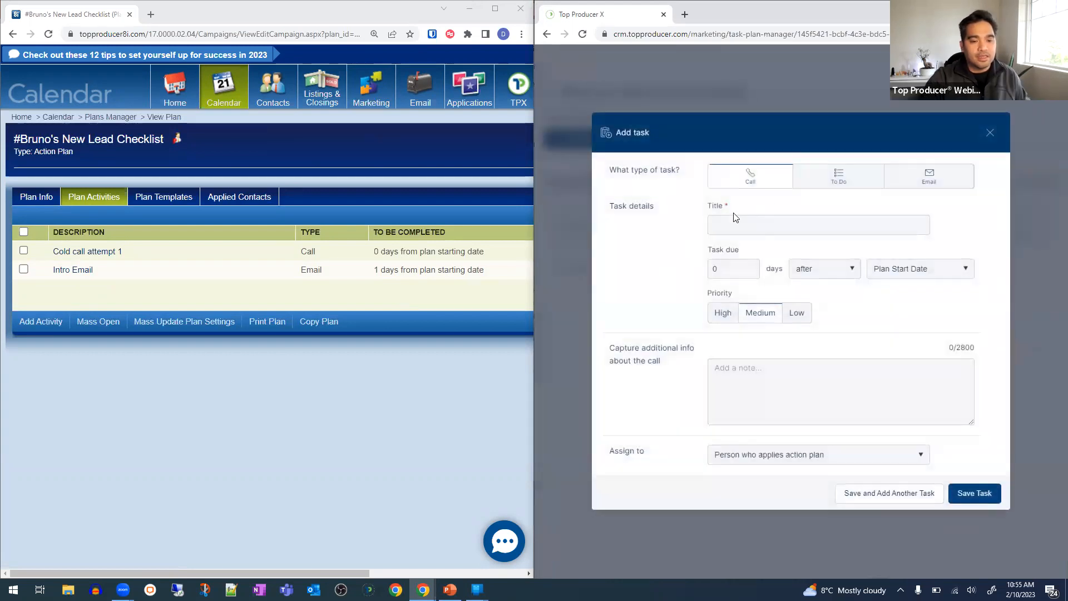
- Make the new task an Email titled 'Intro Email', due 1 day after plan start
click(929, 177)
click(829, 214)
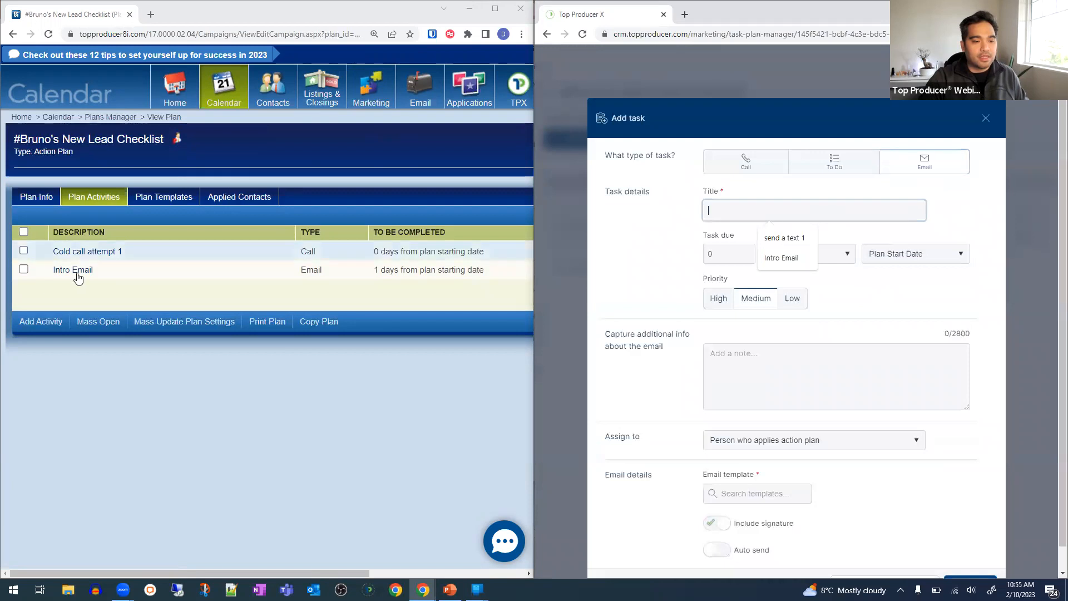
click(78, 272)
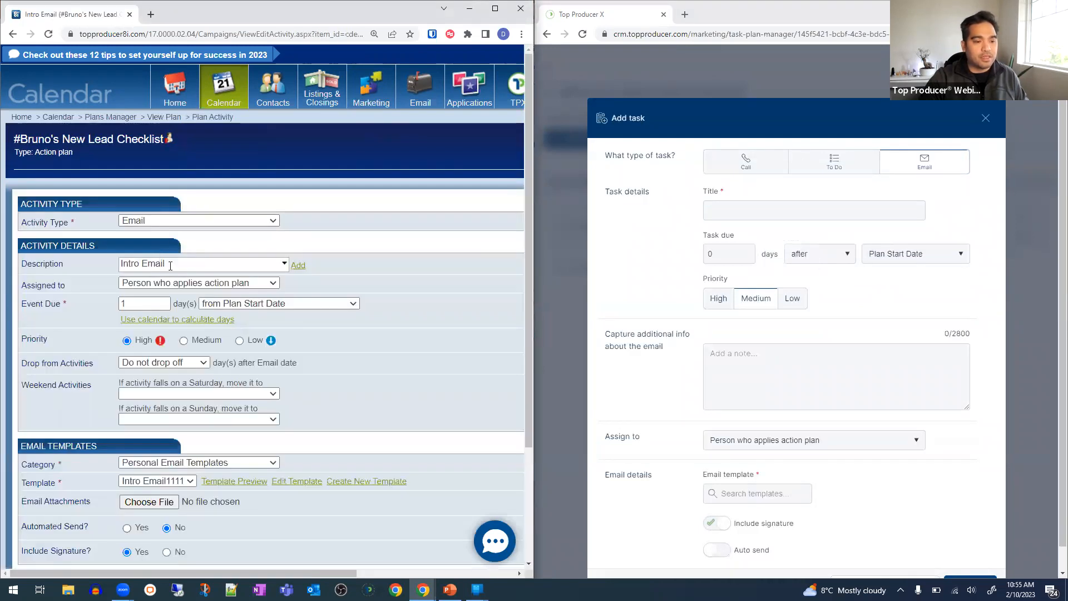
triple_click(215, 262)
click(758, 210)
key(ctrl+v)
click(740, 255)
text(1)
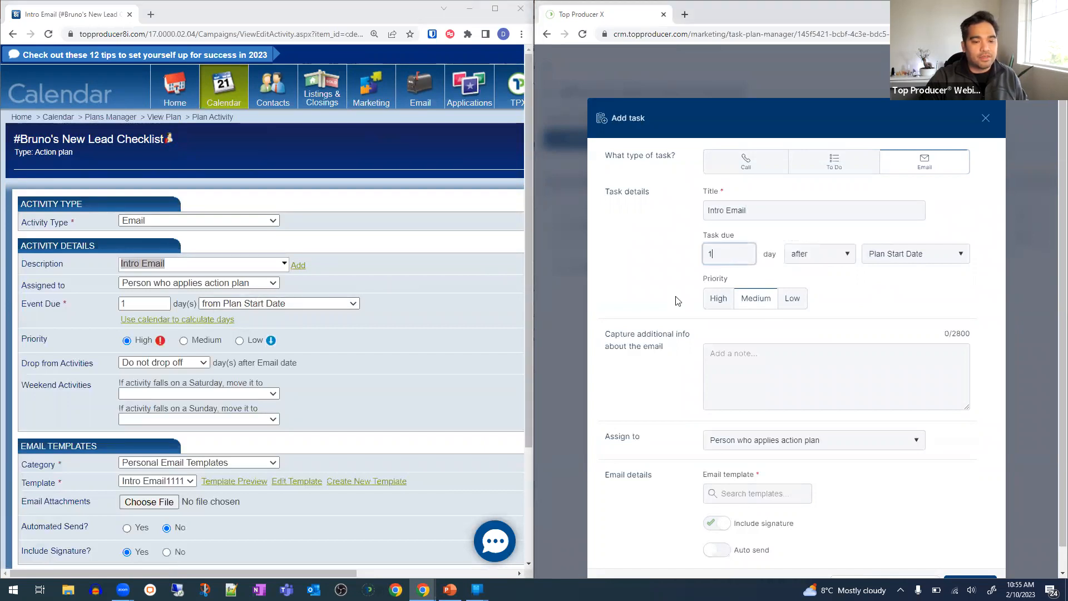
- Attach the INTRO EMAIL1111 template with auto send on, and save the task
scroll(752, 326, down, 1)
scroll(265, 467, down, 3)
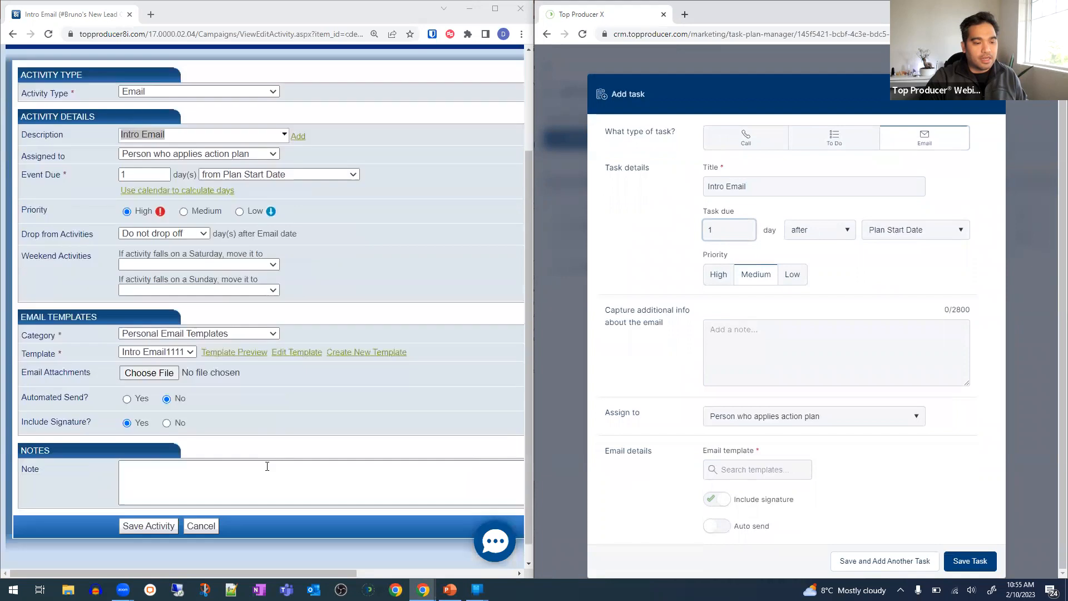
click(751, 470)
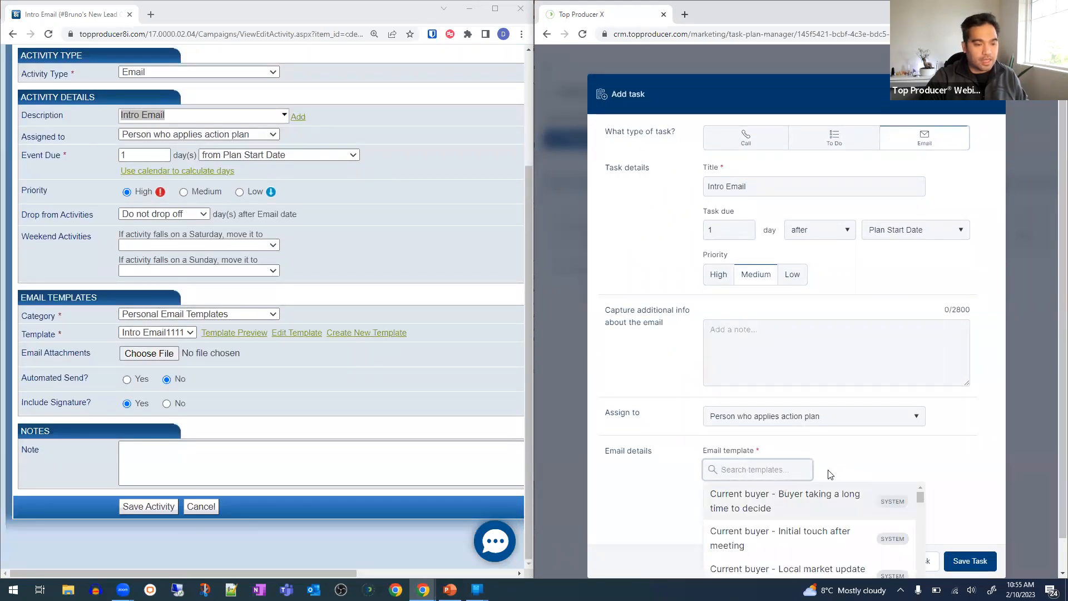
text(intro)
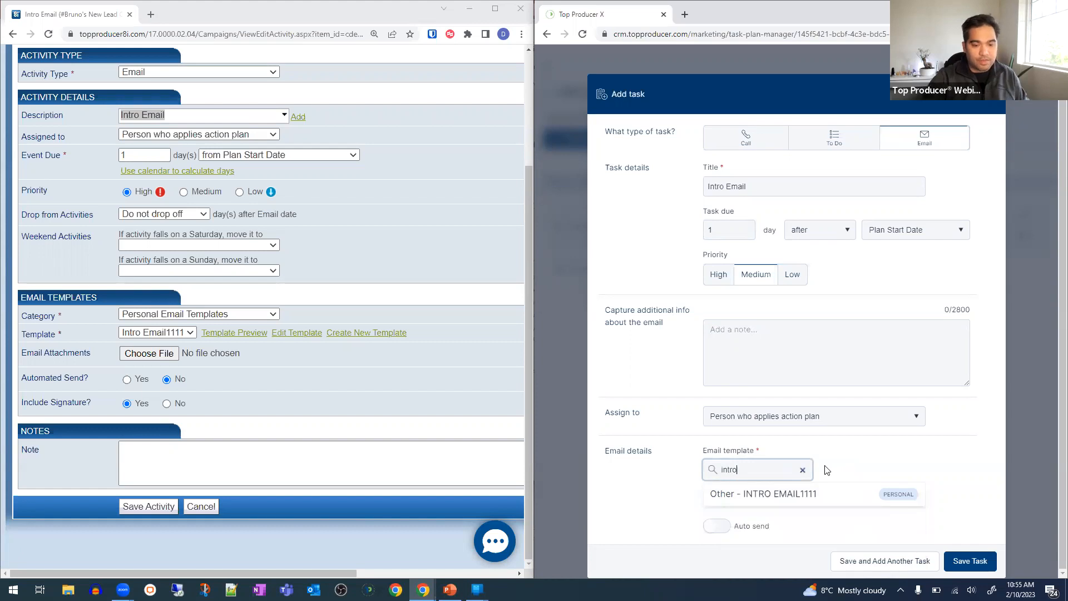
click(779, 494)
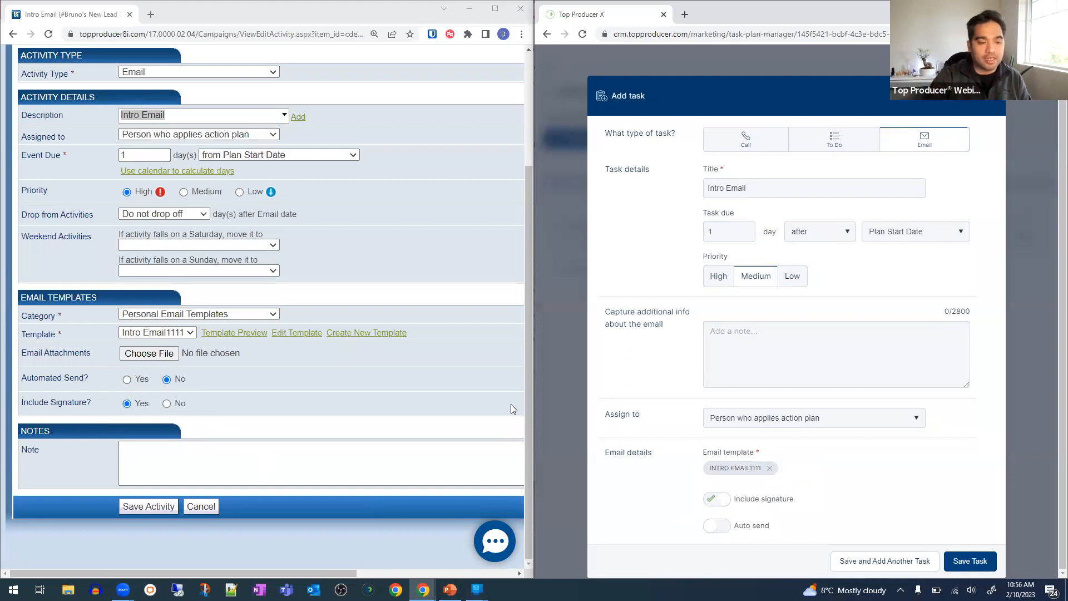
click(717, 526)
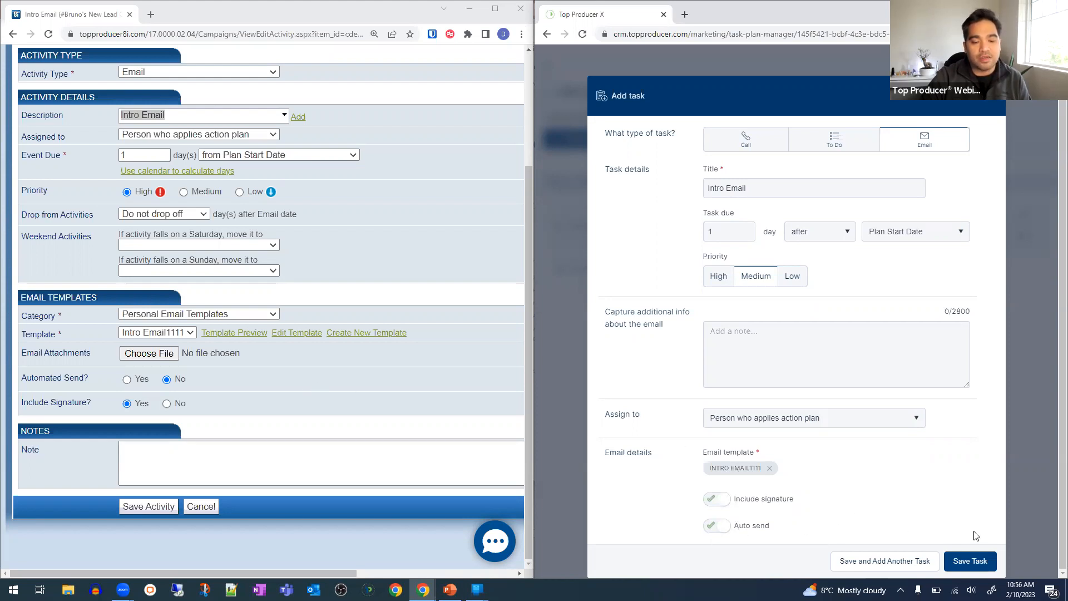
click(970, 562)
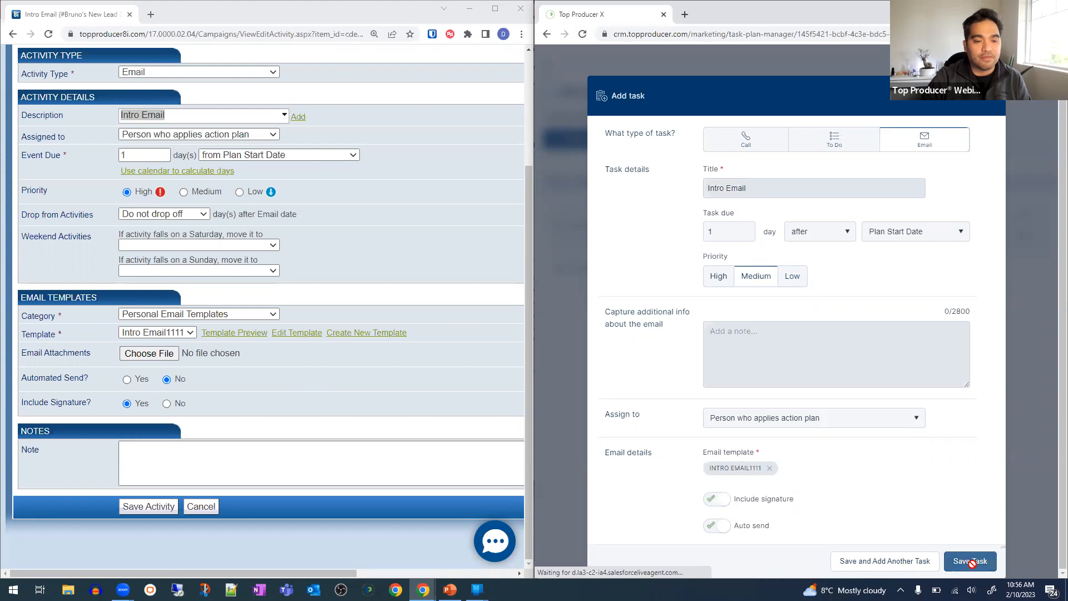
- Save the 8i Intro Email activity and bring the webinar slides back up
click(164, 507)
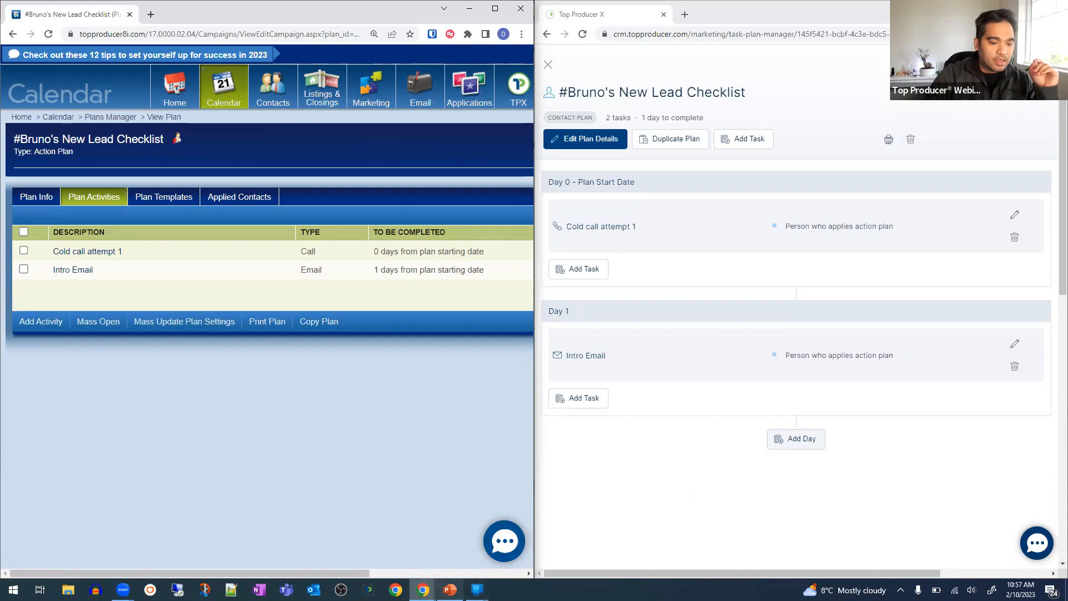
click(450, 589)
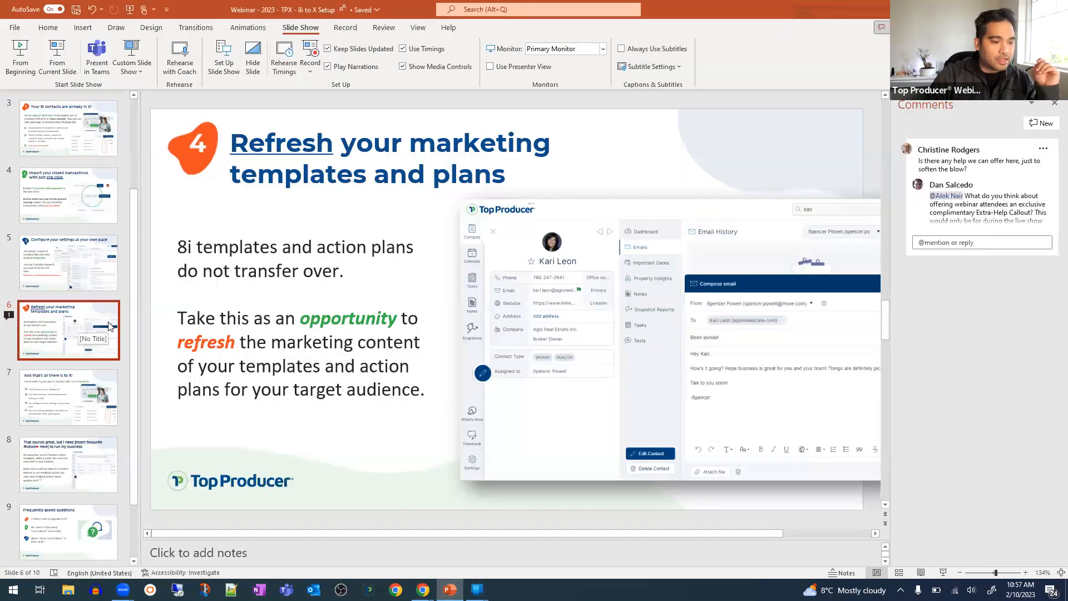
- Present from the refresh-templates slide and advance to 'And that's all there is to it!'
click(63, 69)
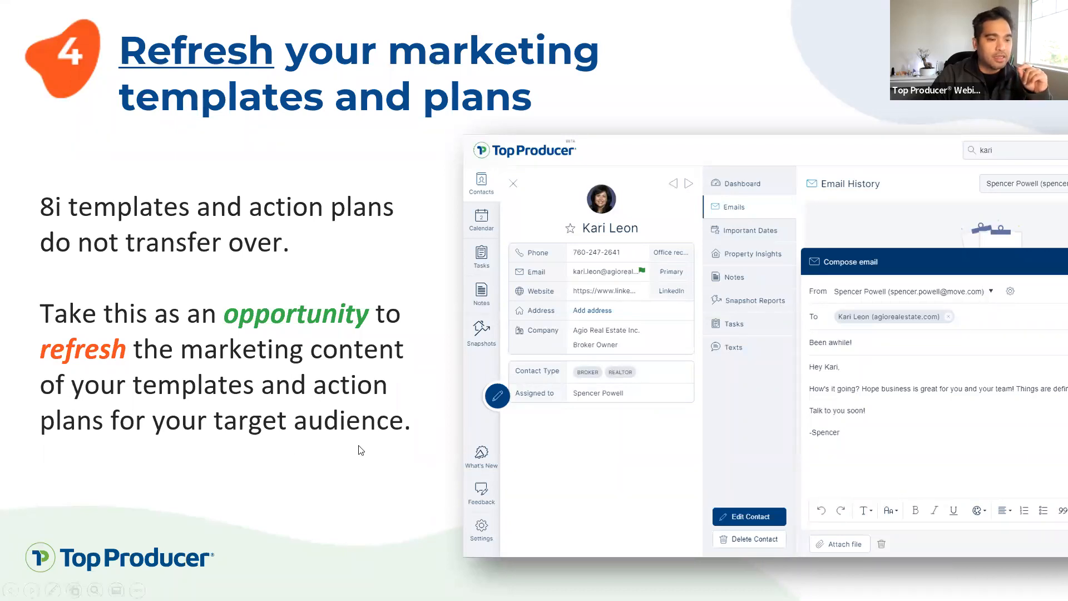
click(404, 388)
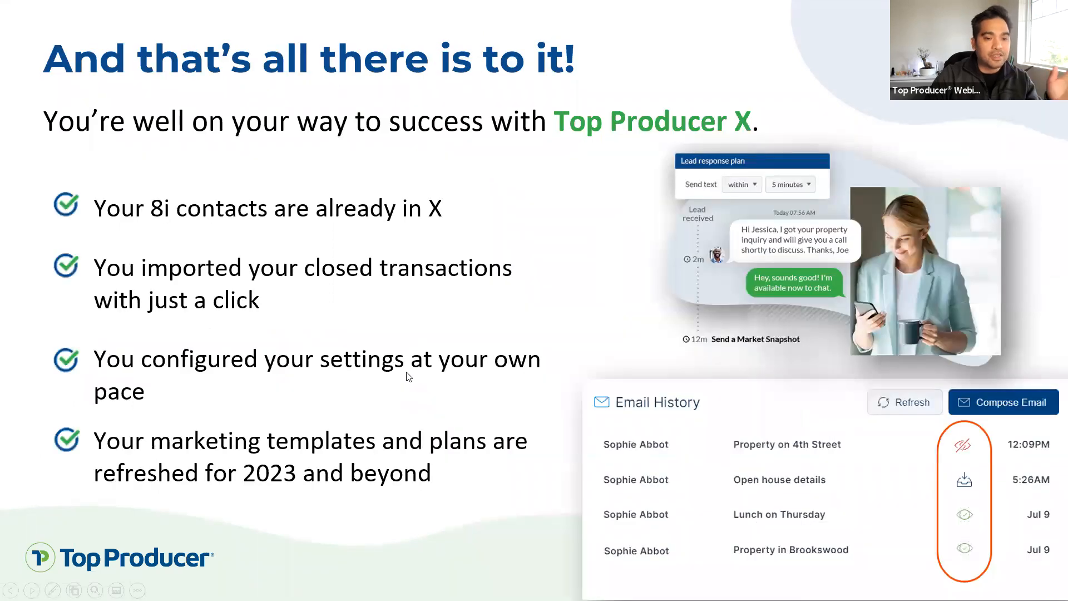
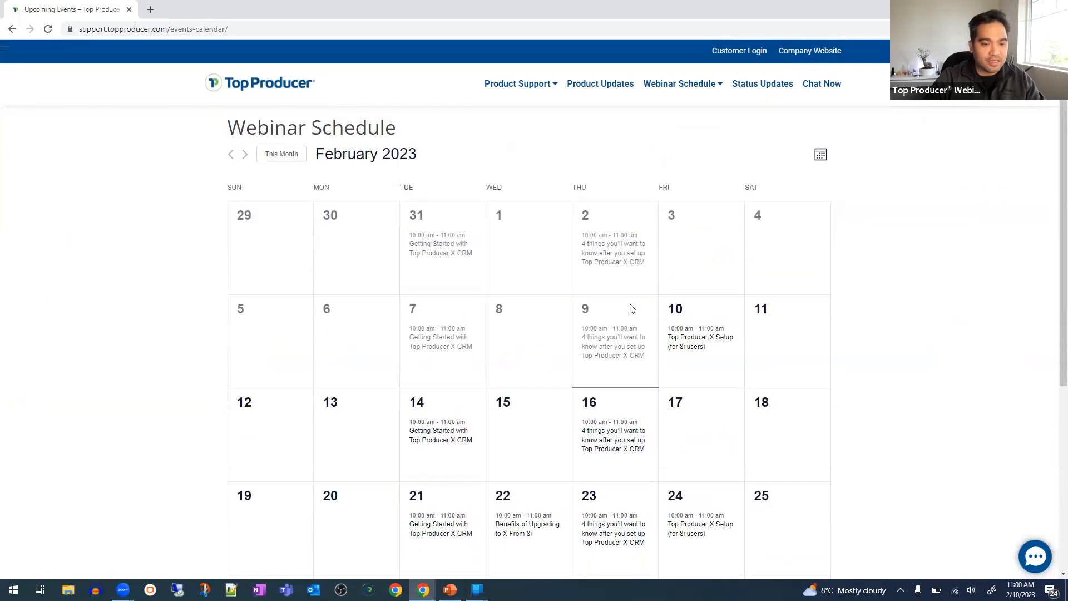
- Browse the February 2023 webinar events on the support calendar, then return to PowerPoint slide 10
mouse_move(690, 342)
scroll(655, 403, down, 3)
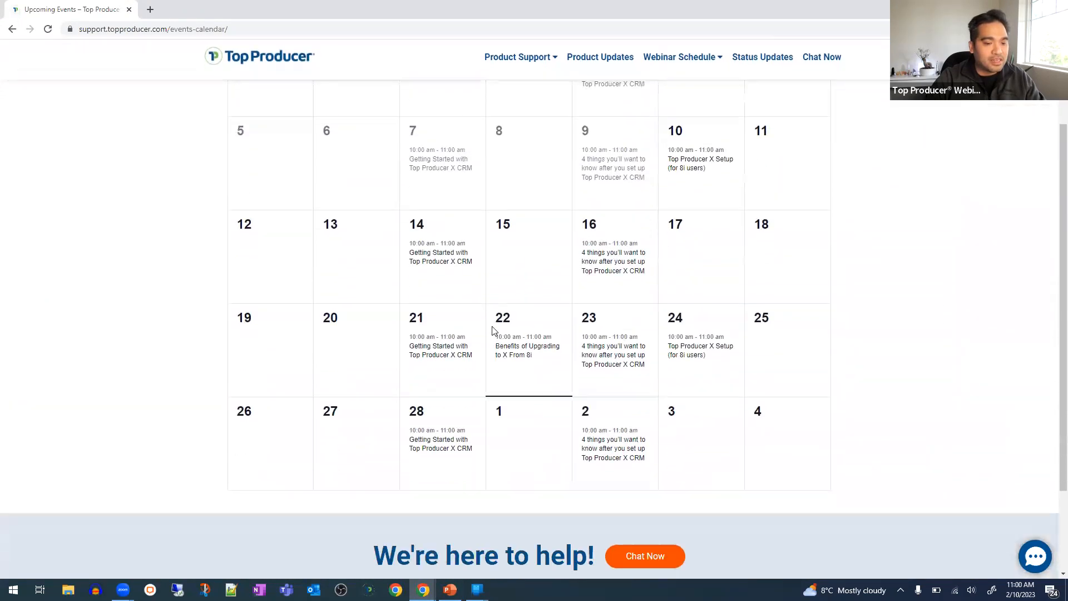
mouse_move(453, 259)
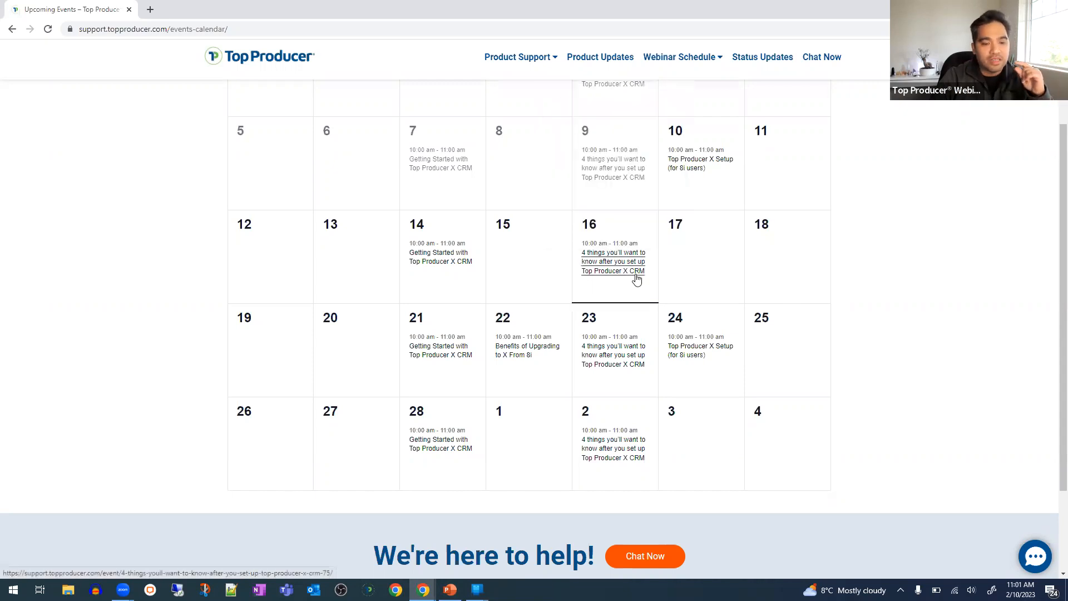
mouse_move(636, 278)
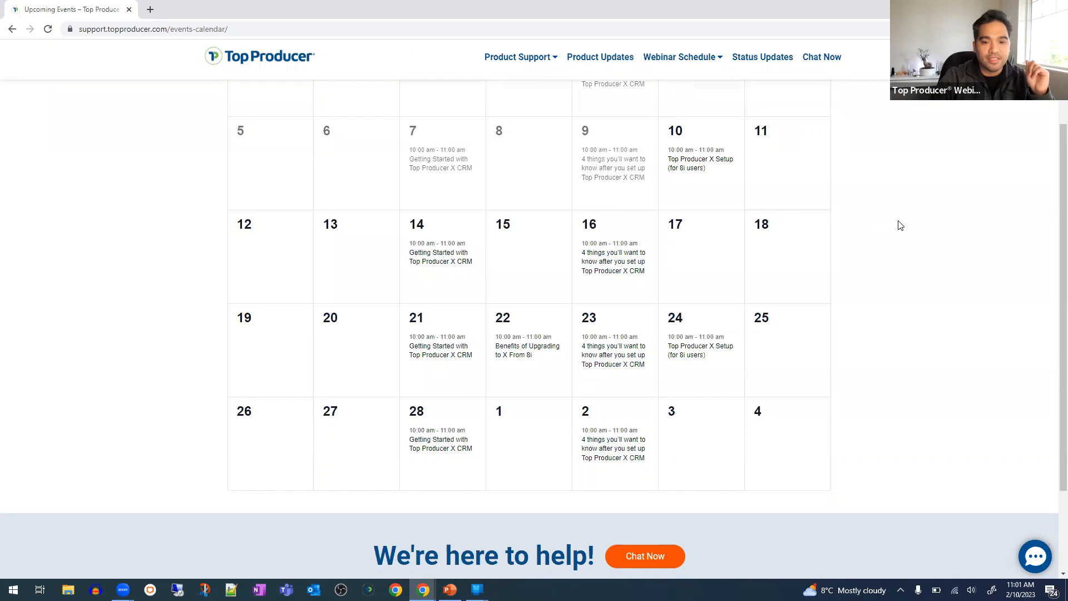
click(423, 589)
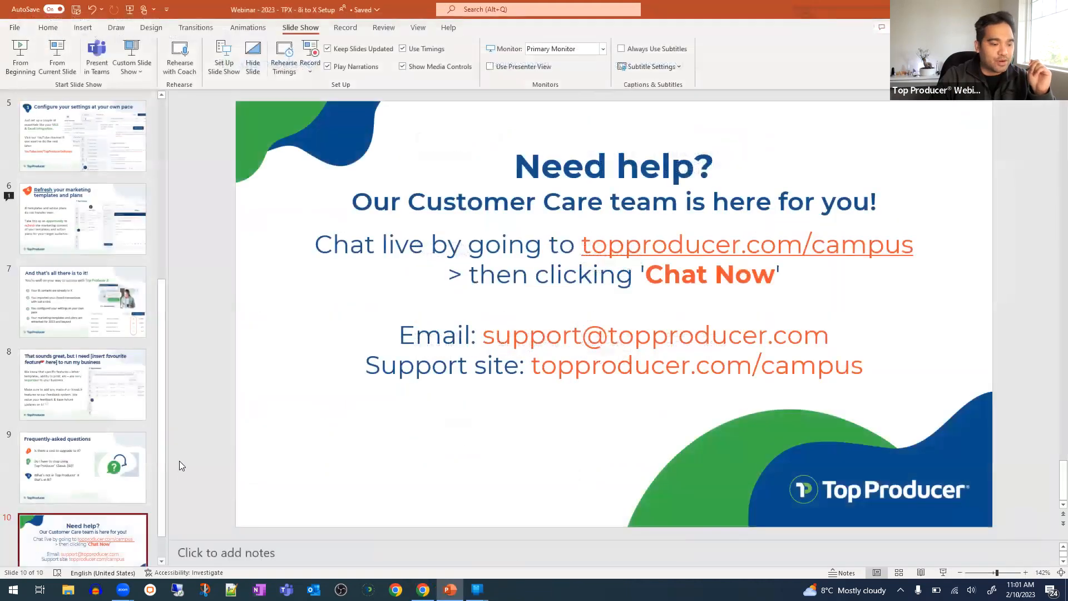
- Close the old Top Producer plan page window and launch a new blank Chrome window
click(114, 492)
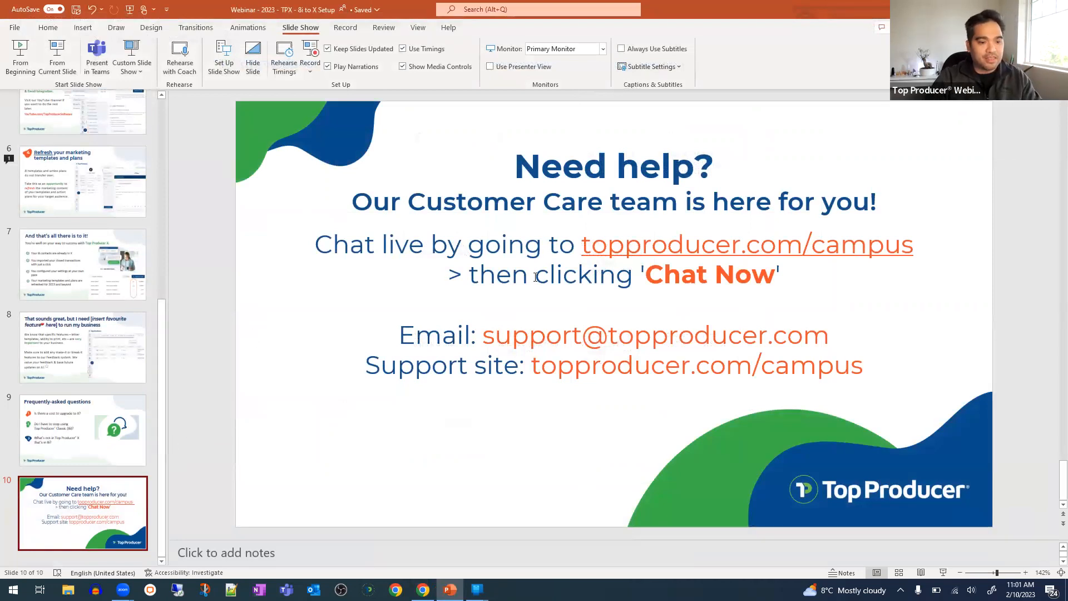
click(422, 589)
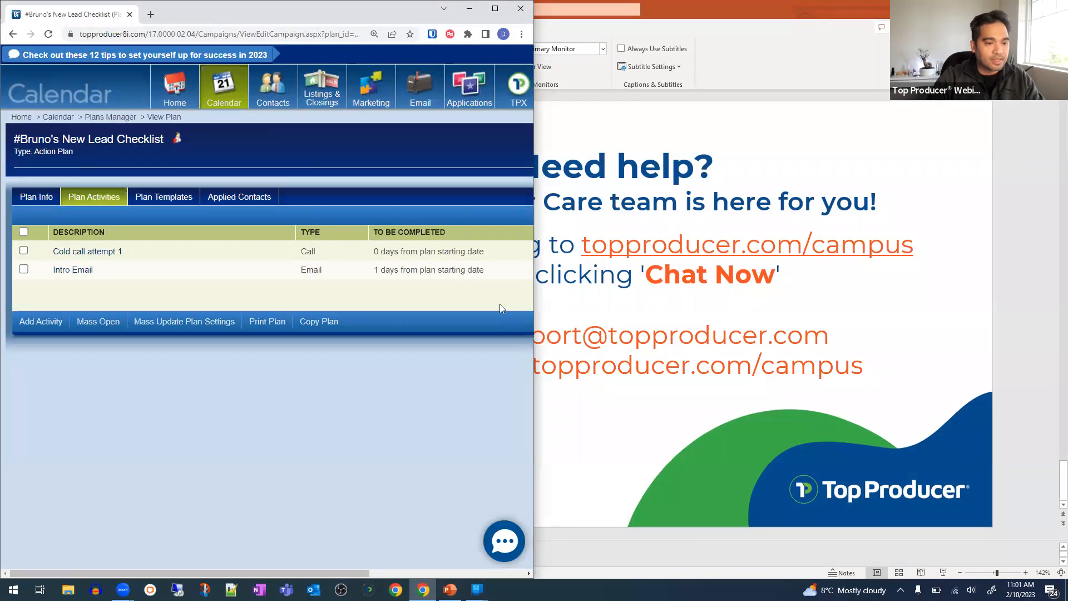
double_click(215, 19)
click(537, 269)
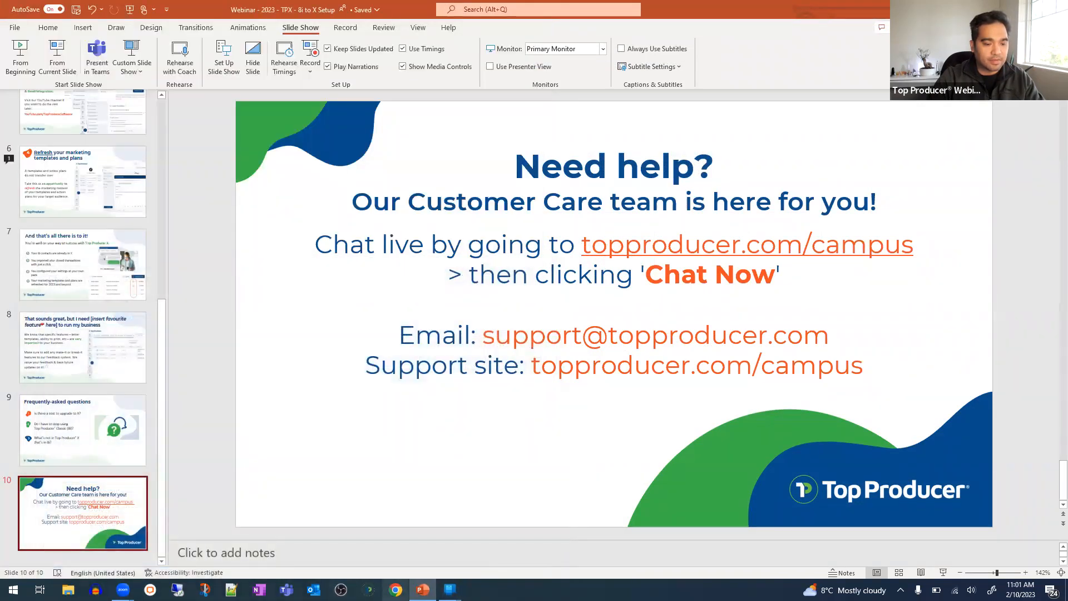
click(395, 590)
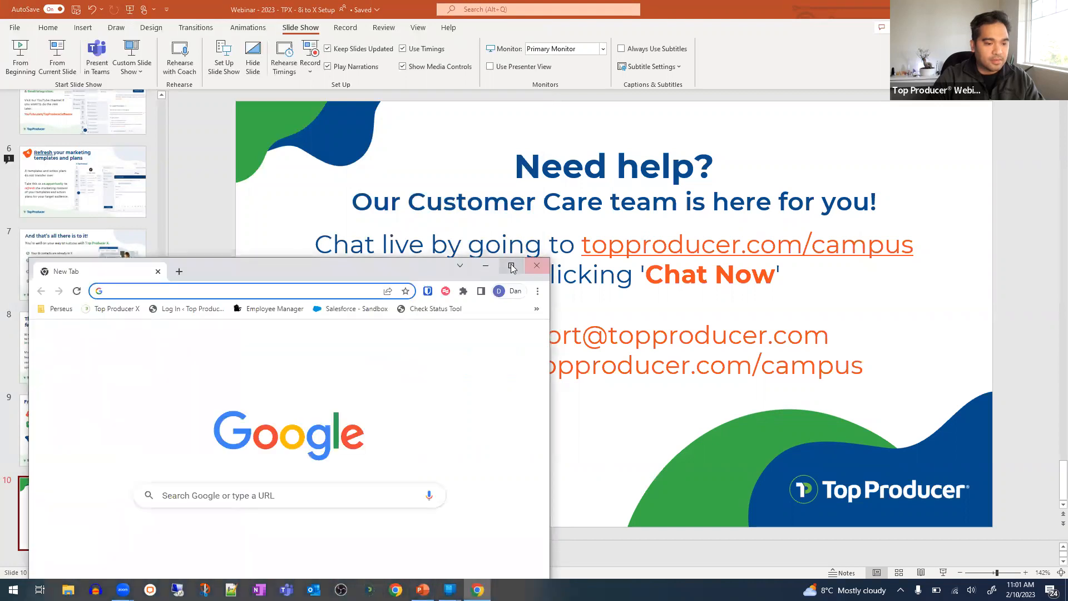
- Load the Top Producer X Contacts page with 'crm' and snap the window to the right half
click(512, 268)
text(crm)
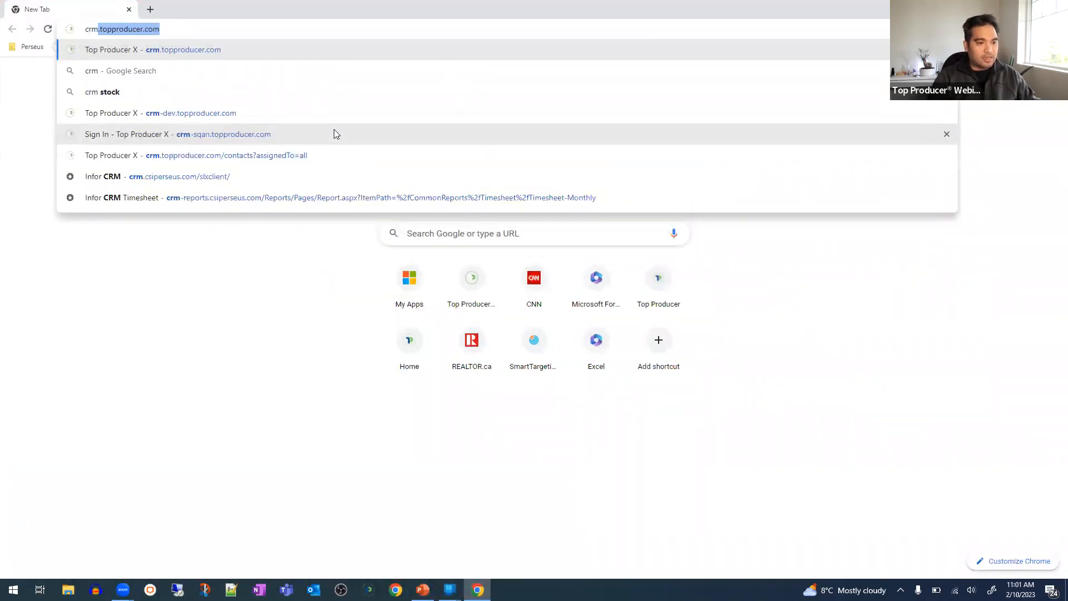
key(Return)
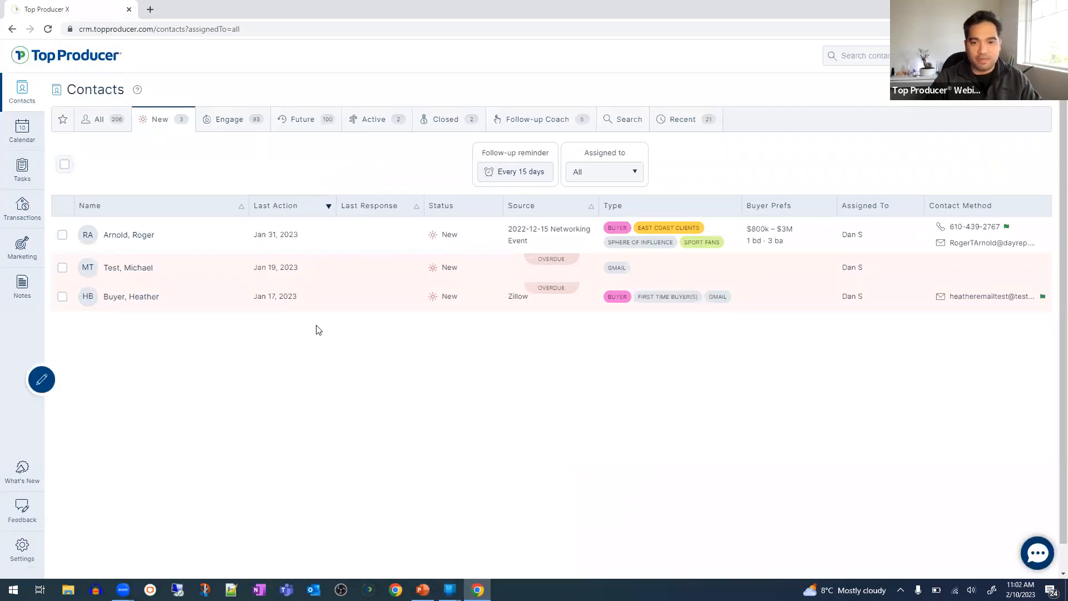
double_click(232, 12)
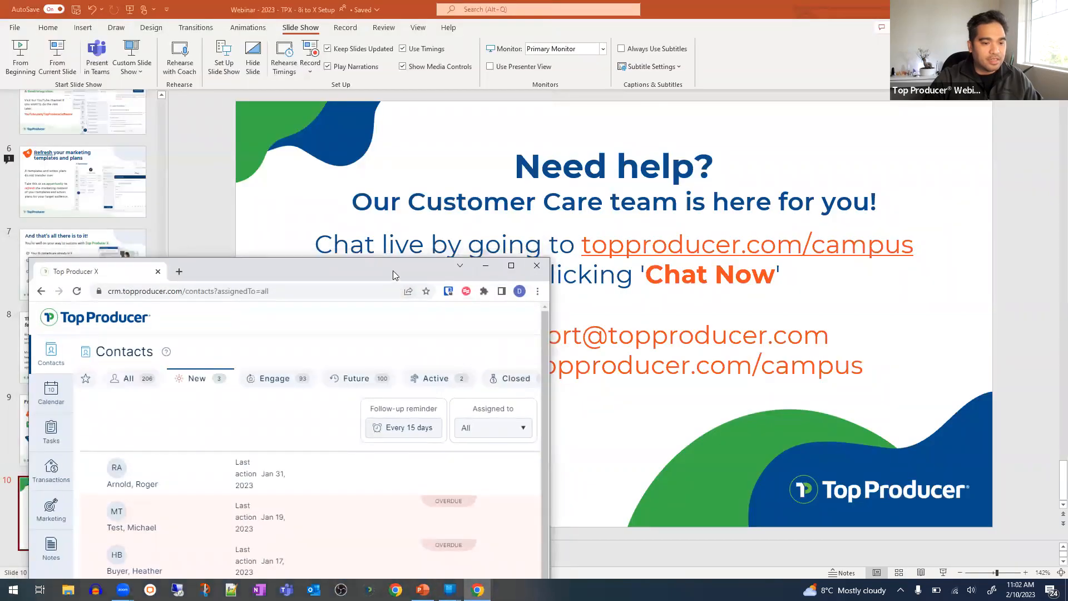
drag(391, 267, 1066, 244)
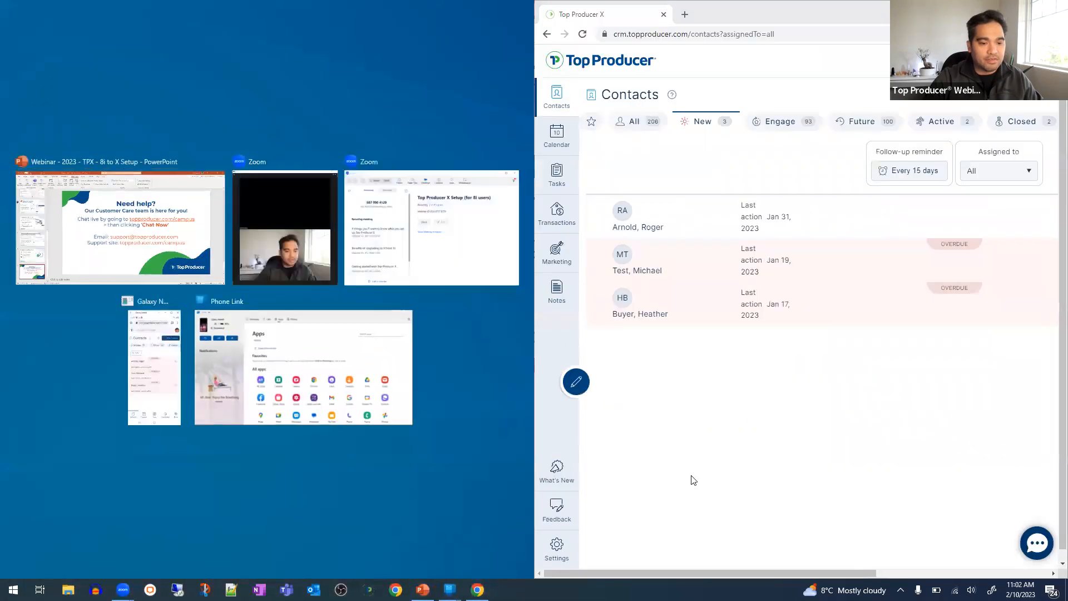
- Rearrange the contacts window beside the presentation and dock it to the left half
click(674, 461)
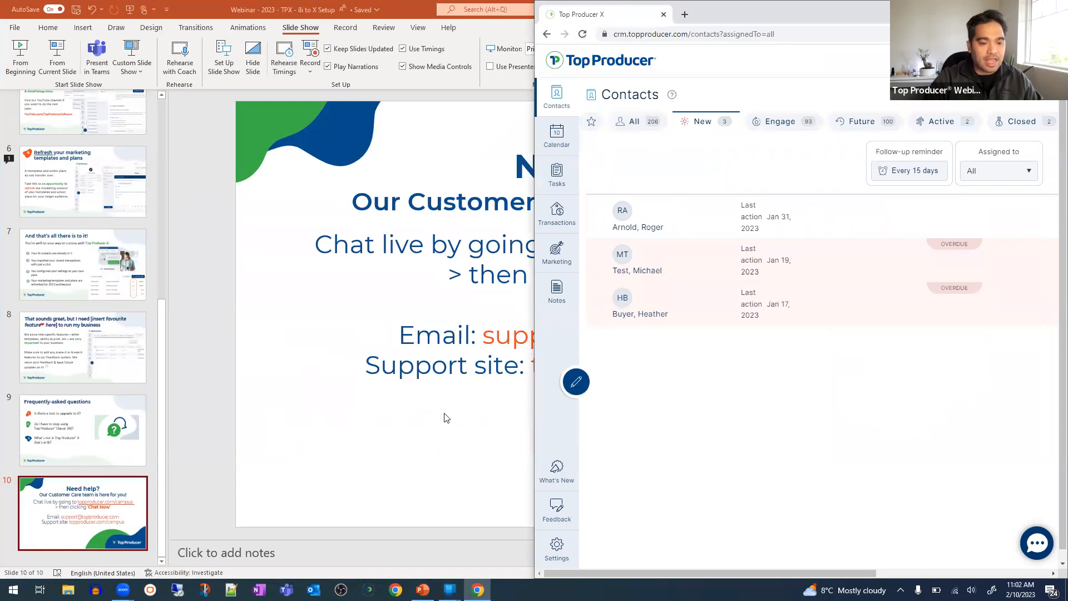
click(379, 418)
key(alt+Tab)
drag(532, 413, 265, 413)
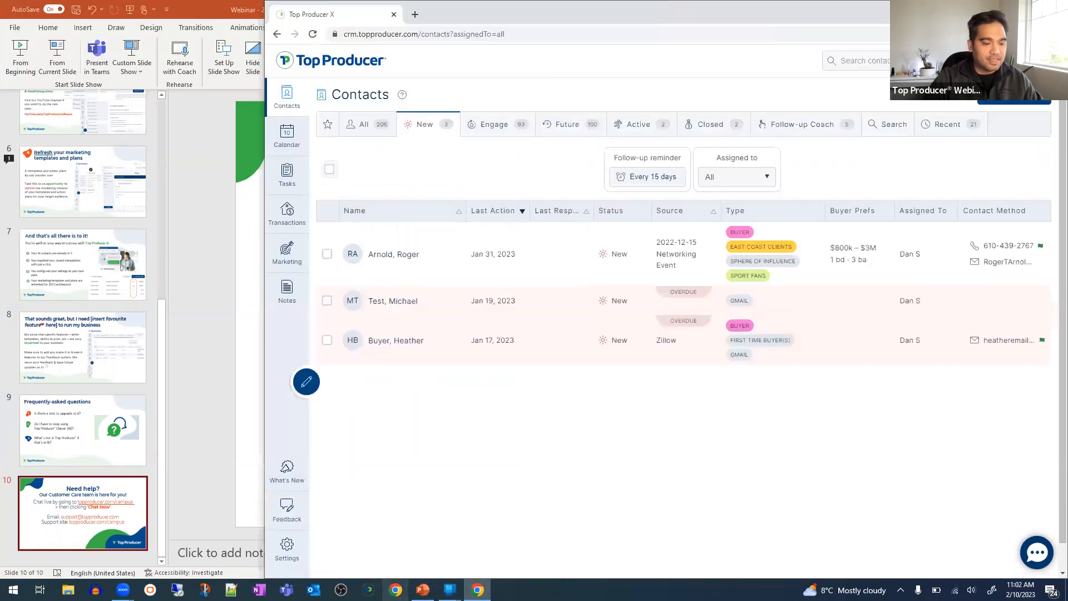
mouse_move(122, 589)
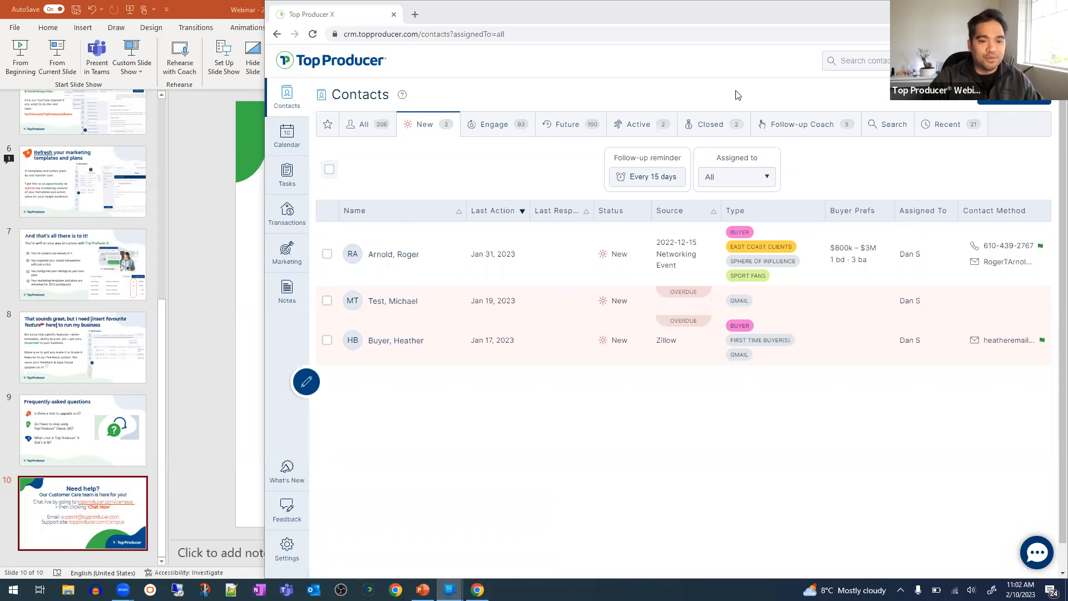
drag(877, 21, 534, 3)
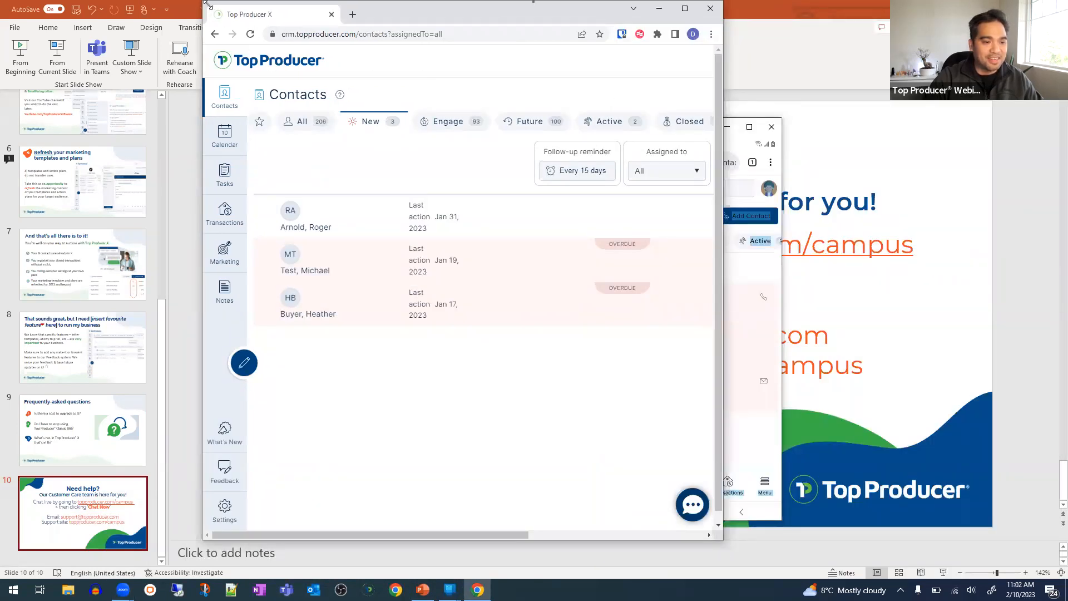
drag(396, 17, 533, 3)
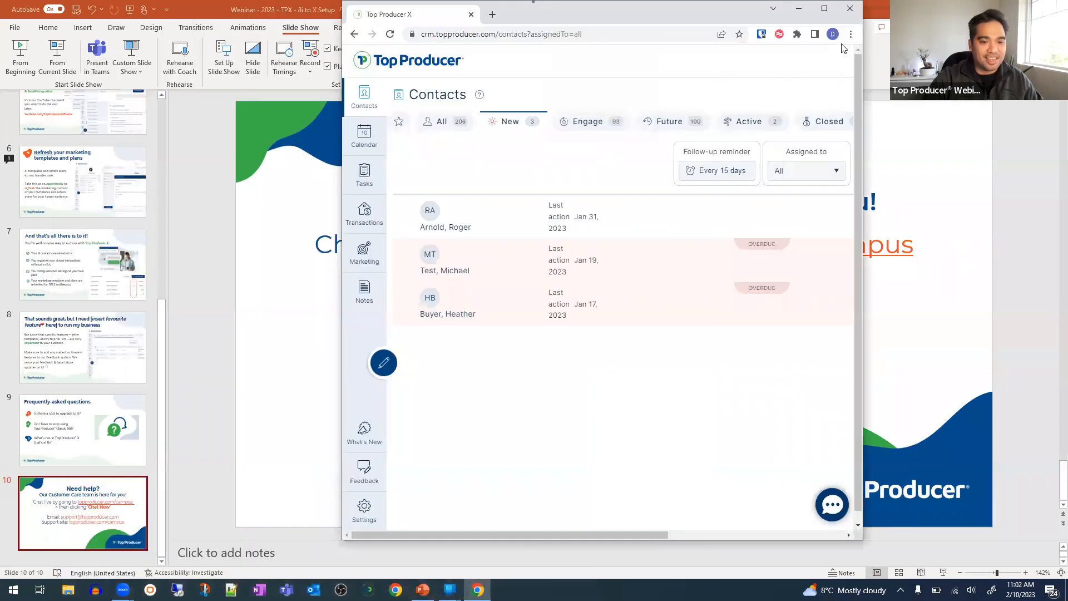
click(839, 104)
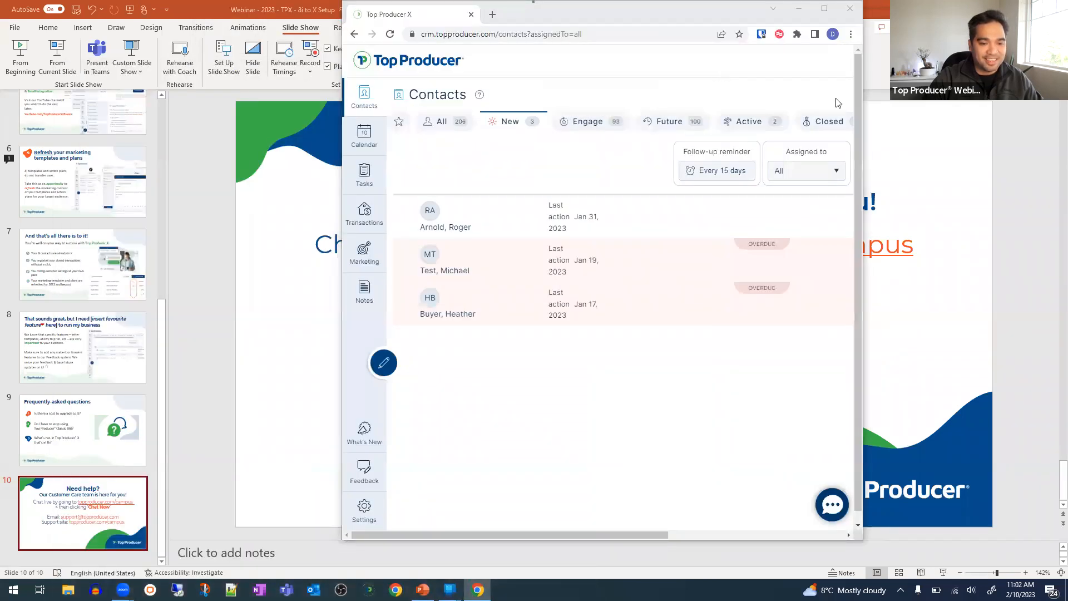
drag(673, 12, 533, 13)
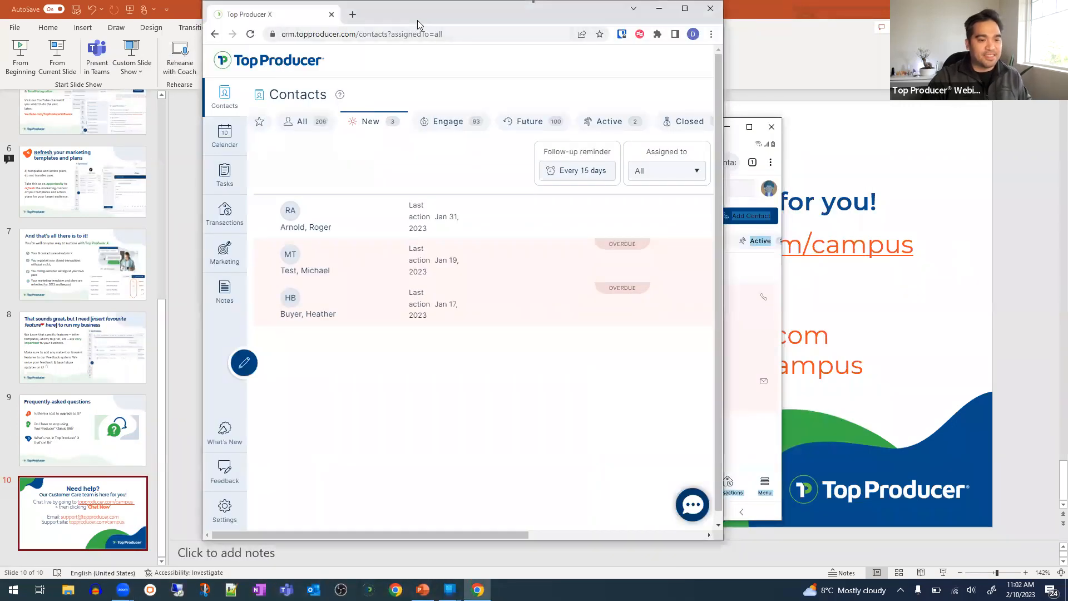
key(super+Left)
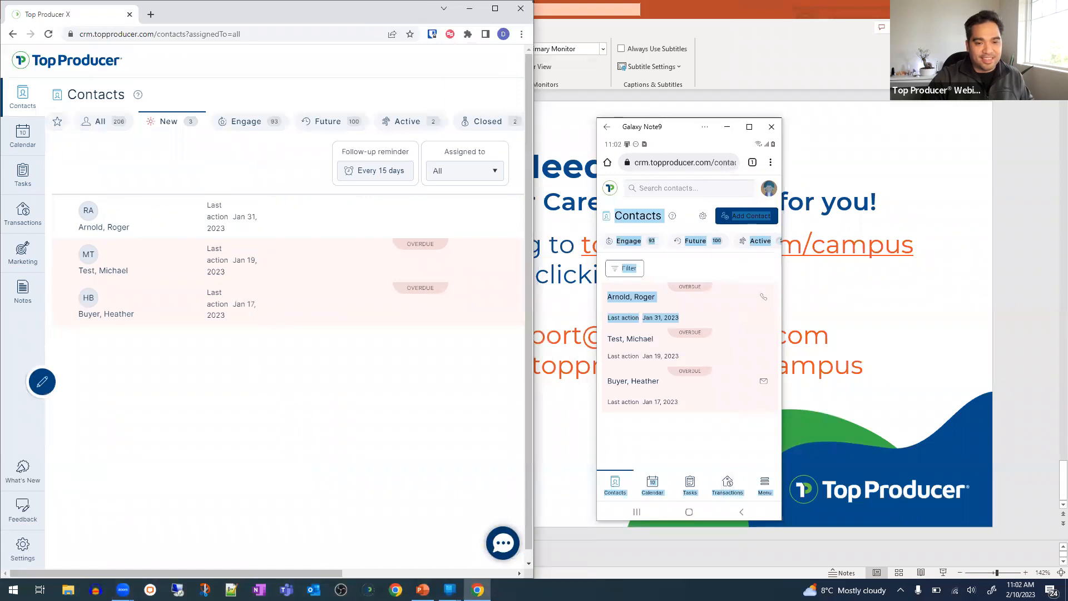
- Minimize the presentation, close the phone companion app, and move the Galaxy Note9 view right
click(567, 267)
click(1003, 9)
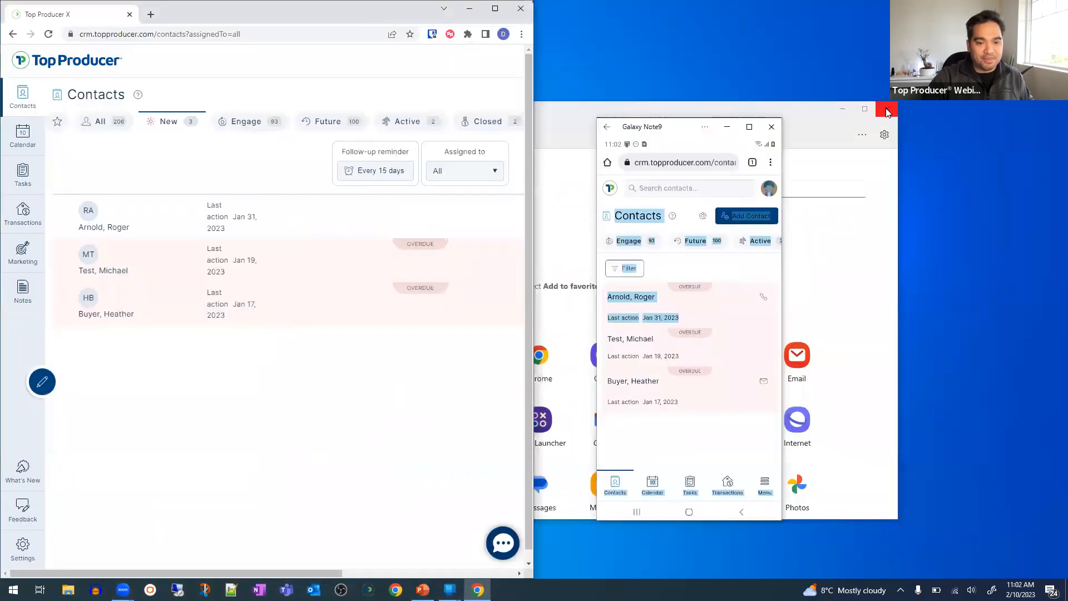
click(886, 108)
click(698, 126)
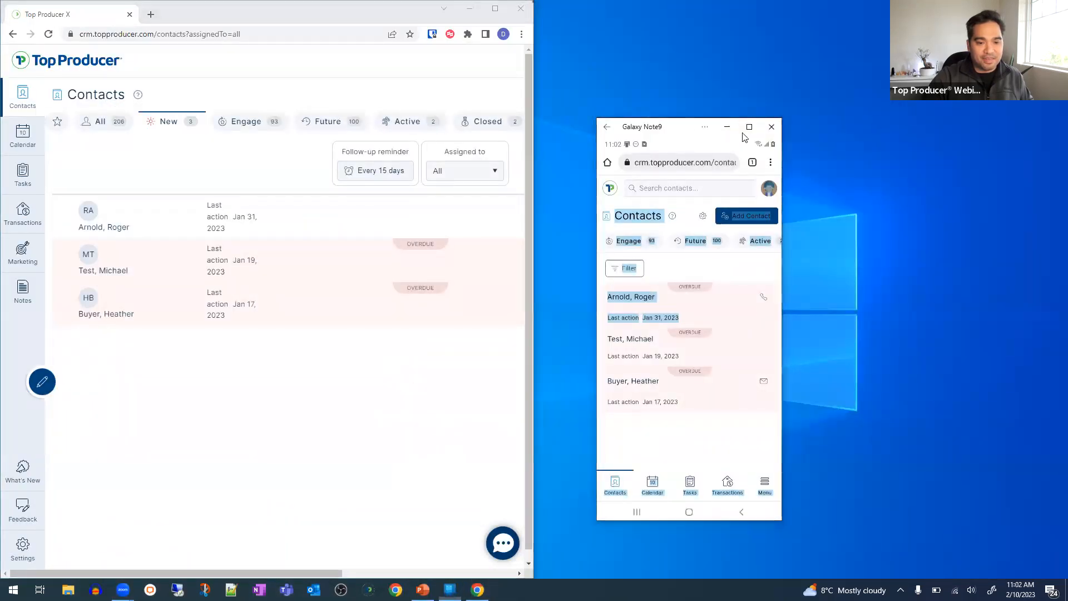
drag(678, 124, 904, 86)
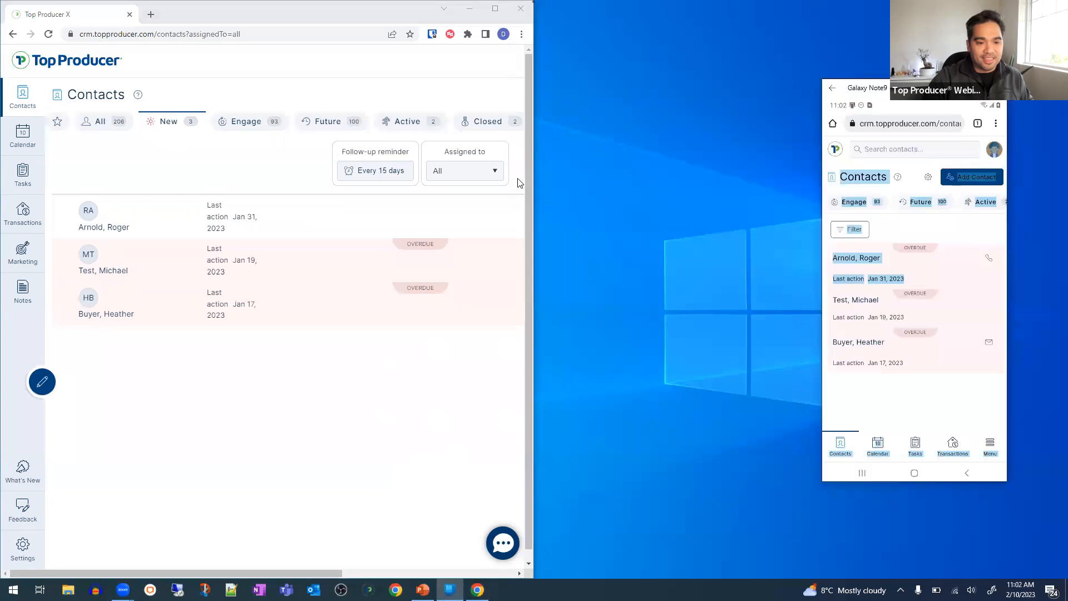
click(535, 183)
click(538, 204)
click(533, 205)
click(542, 219)
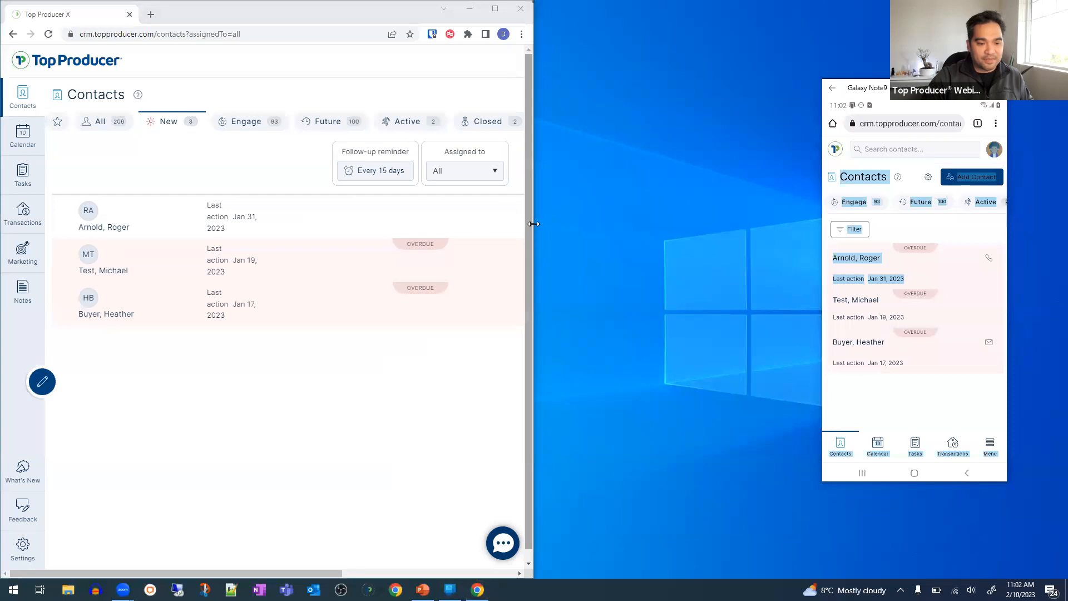
click(534, 221)
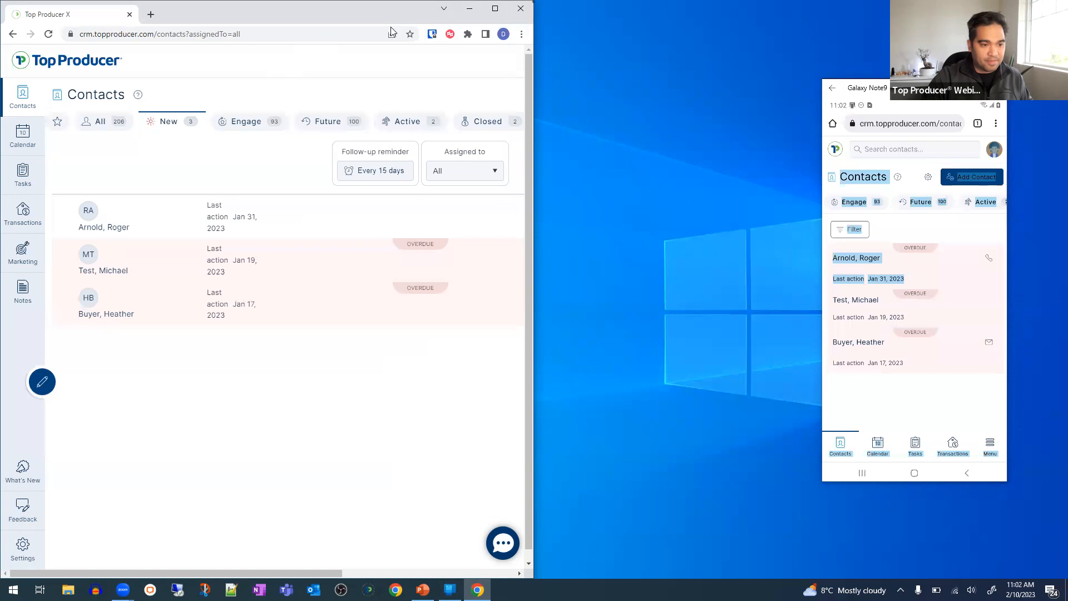
- Widen the CRM window to show the full contacts table and enlarge the phone mirror
drag(390, 27, 391, 28)
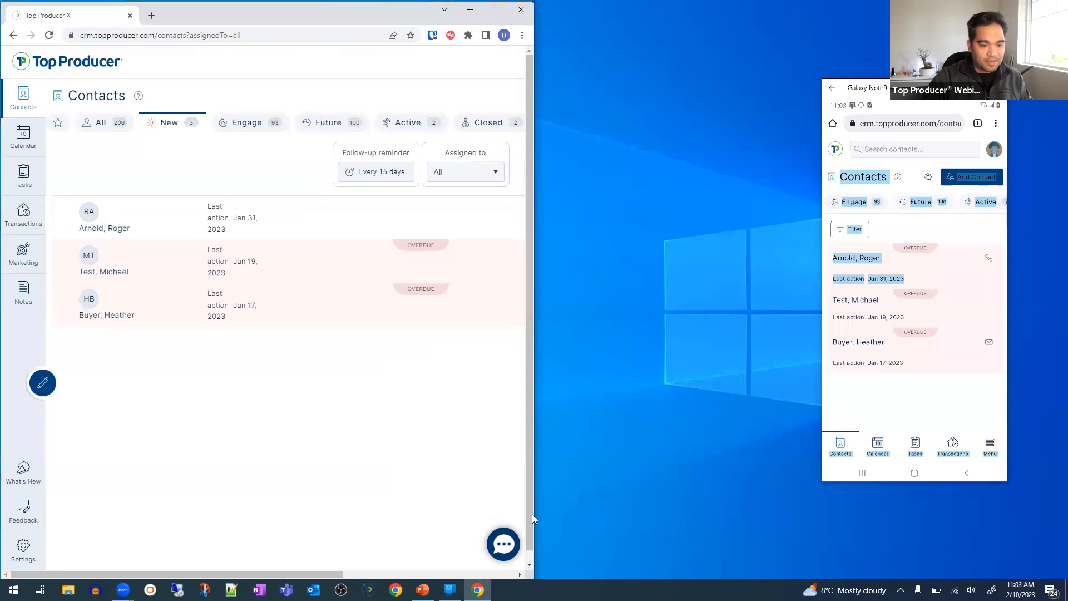
click(591, 496)
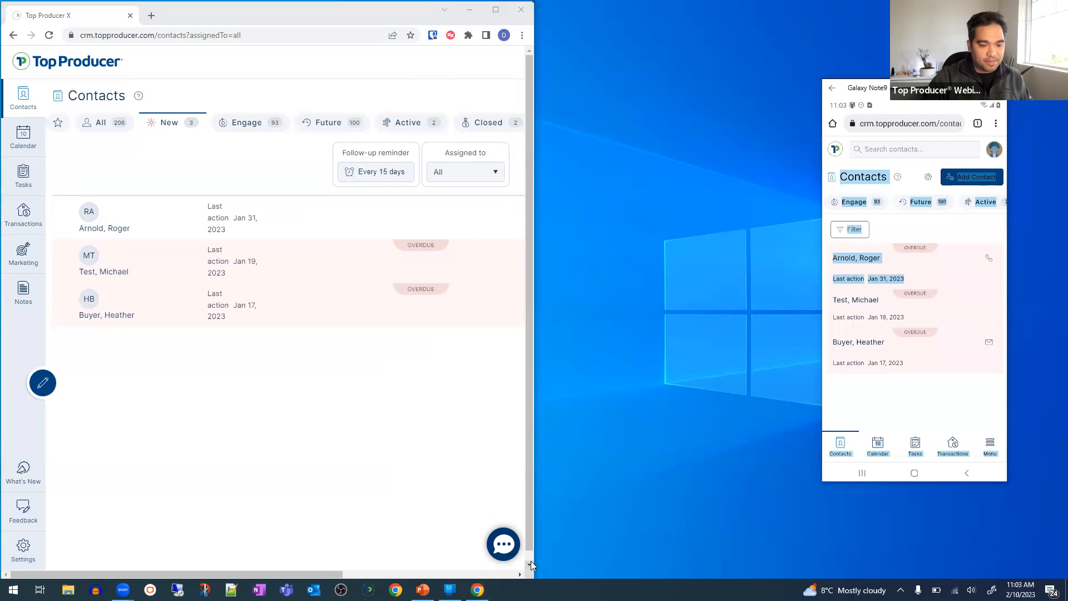
click(533, 561)
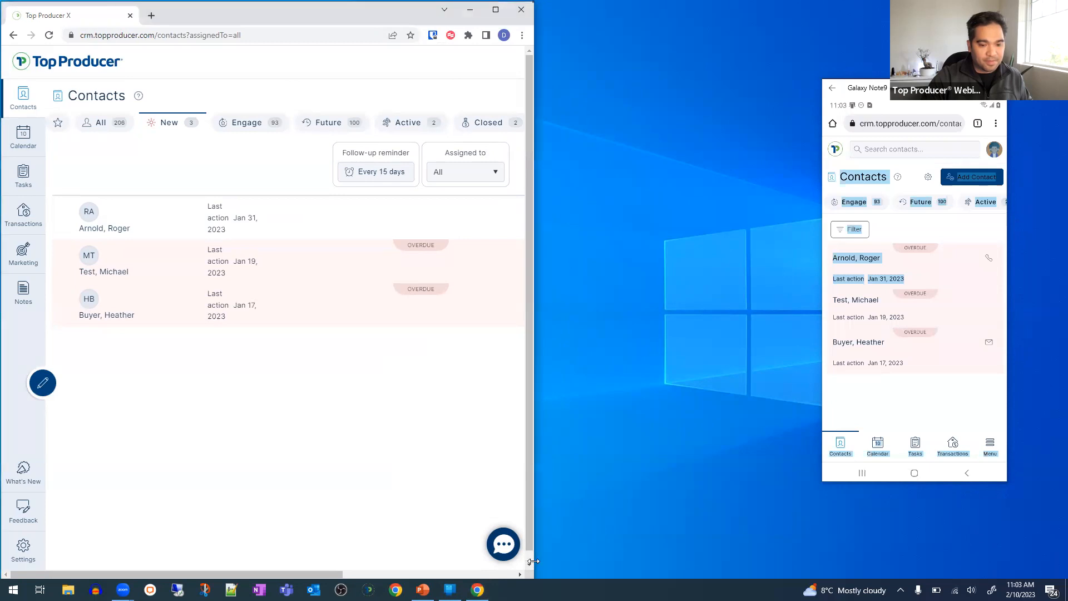
drag(533, 561, 813, 561)
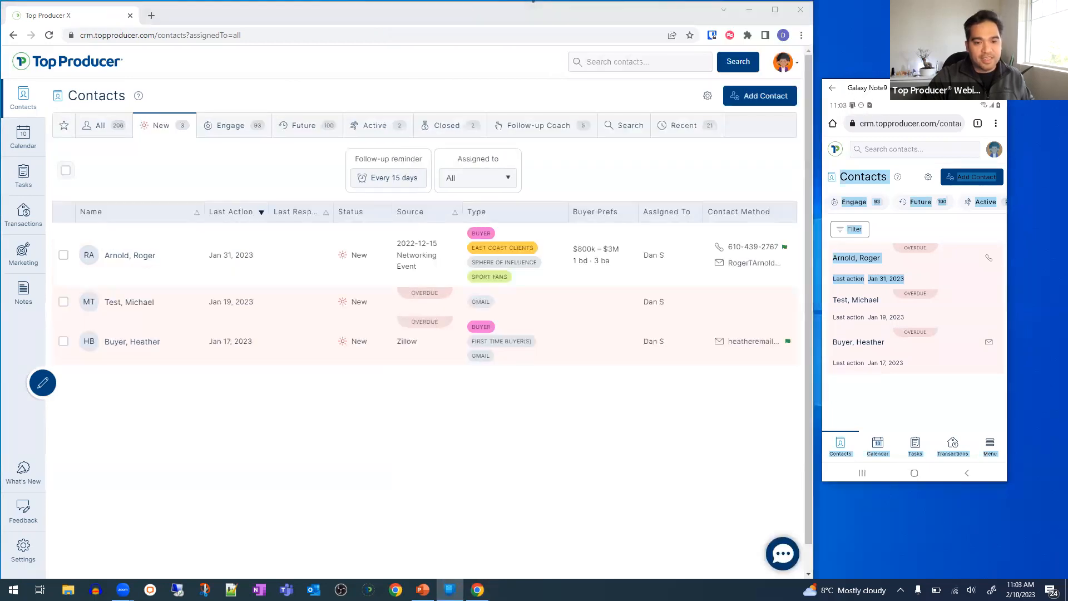
drag(924, 88, 961, 65)
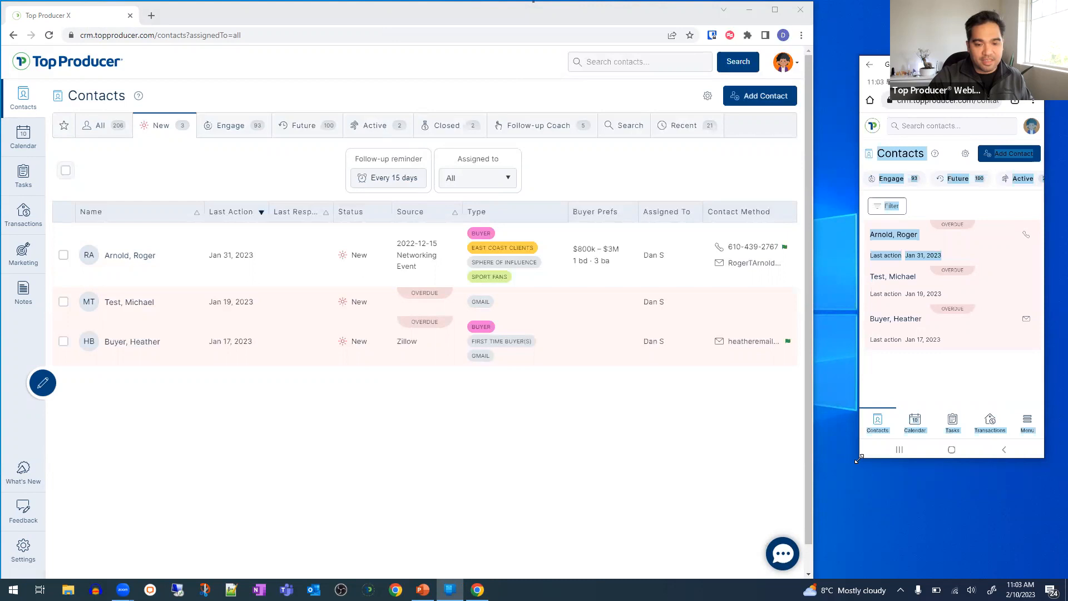
drag(858, 459, 809, 562)
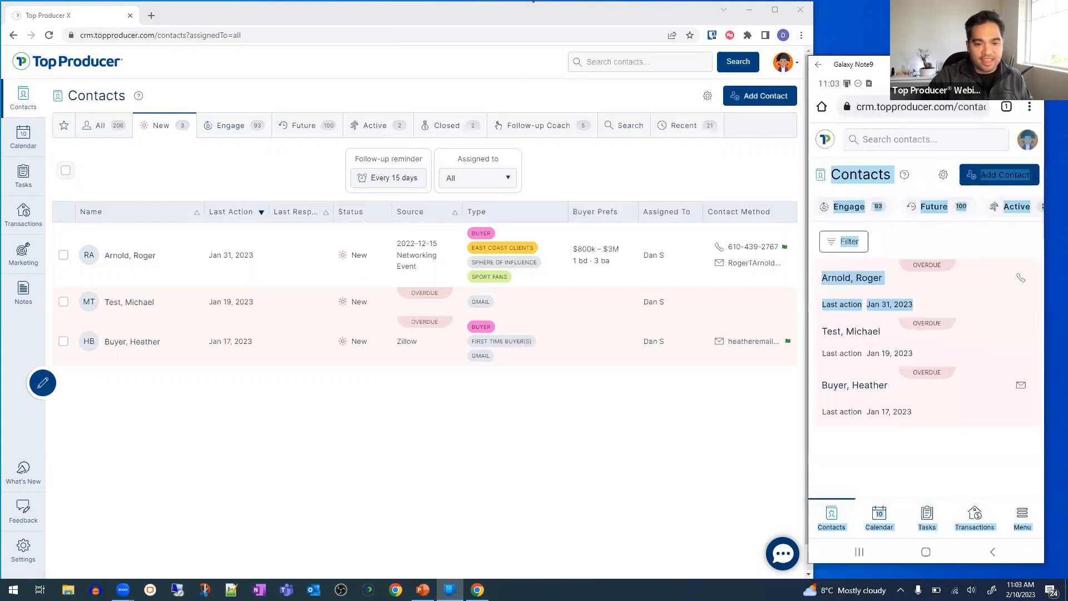
drag(923, 64, 937, 55)
click(895, 421)
click(593, 470)
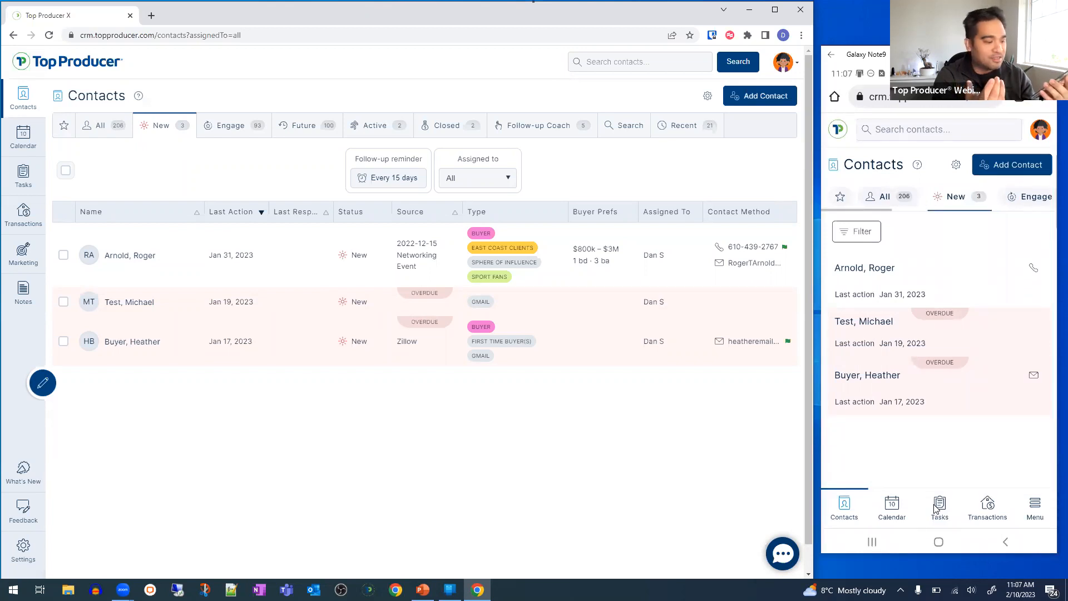
- Open the tasks page on the mirrored phone, then open a new Chrome tab
click(937, 507)
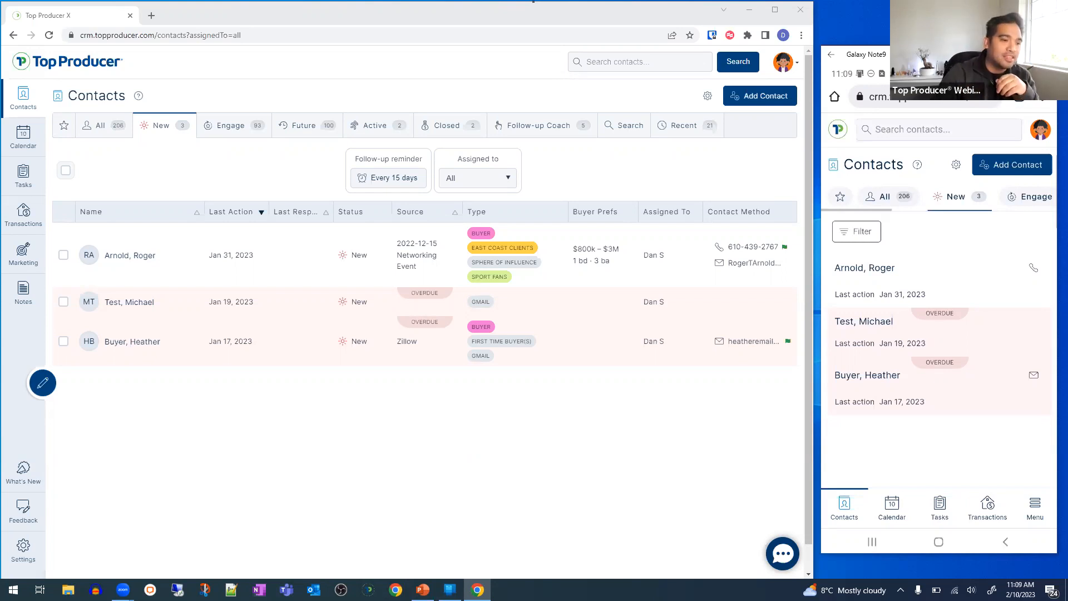
click(152, 16)
- Go to youtube.com/topproducersoftware, fixing the typo in the channel address
text(y)
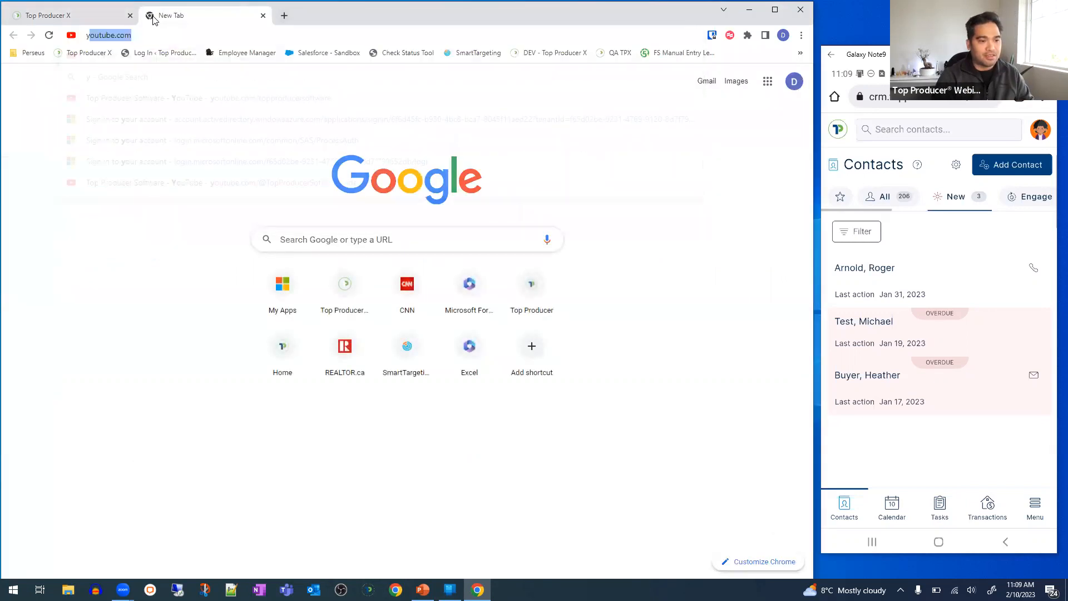
text(outube.com/topproducersfow)
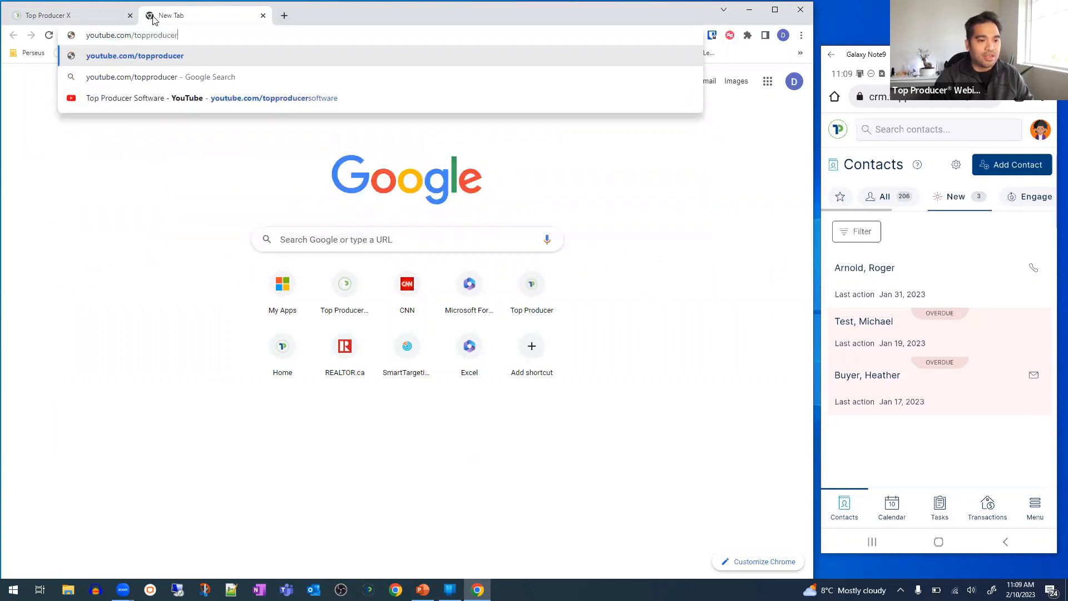
key(BackSpace)
key(BackSpace)
key(BackSpace)
text(of)
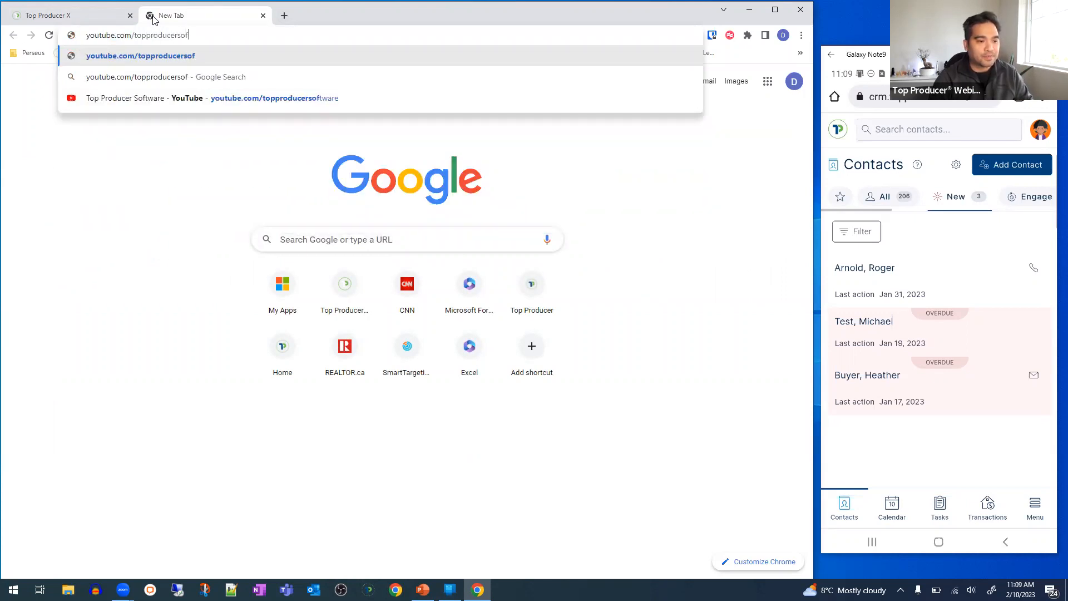
text(tware)
key(Return)
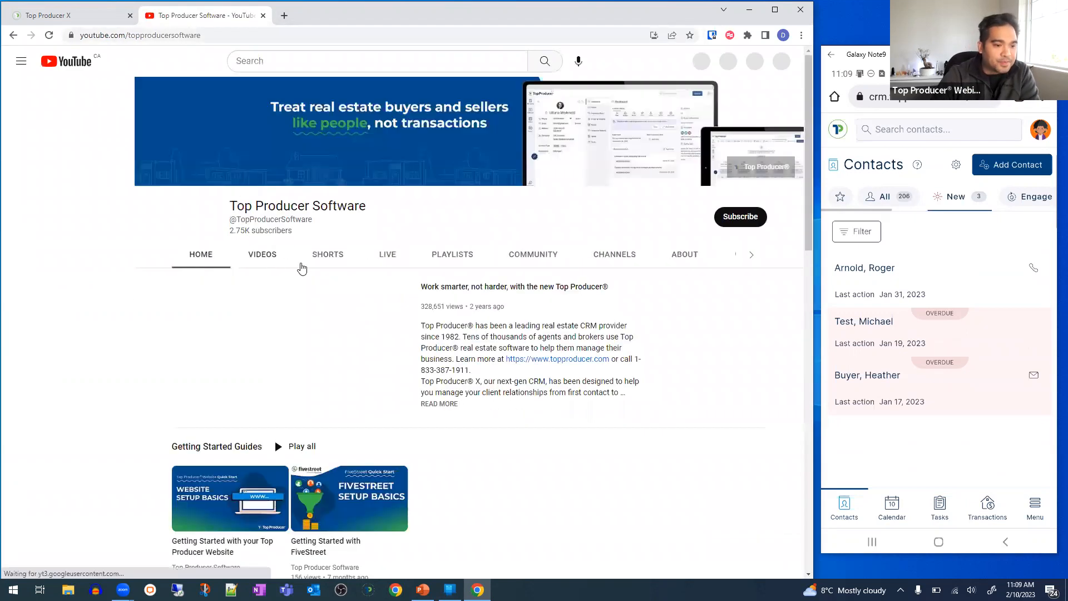
- Show the channel's Videos tab with recent uploads, then focus the phone mirror
click(273, 261)
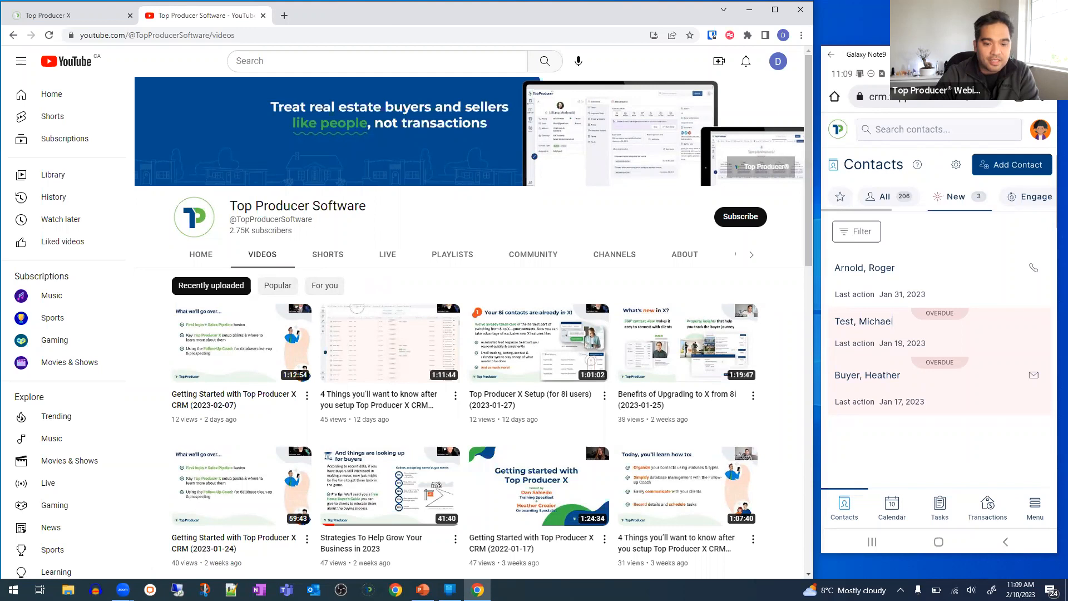
click(924, 156)
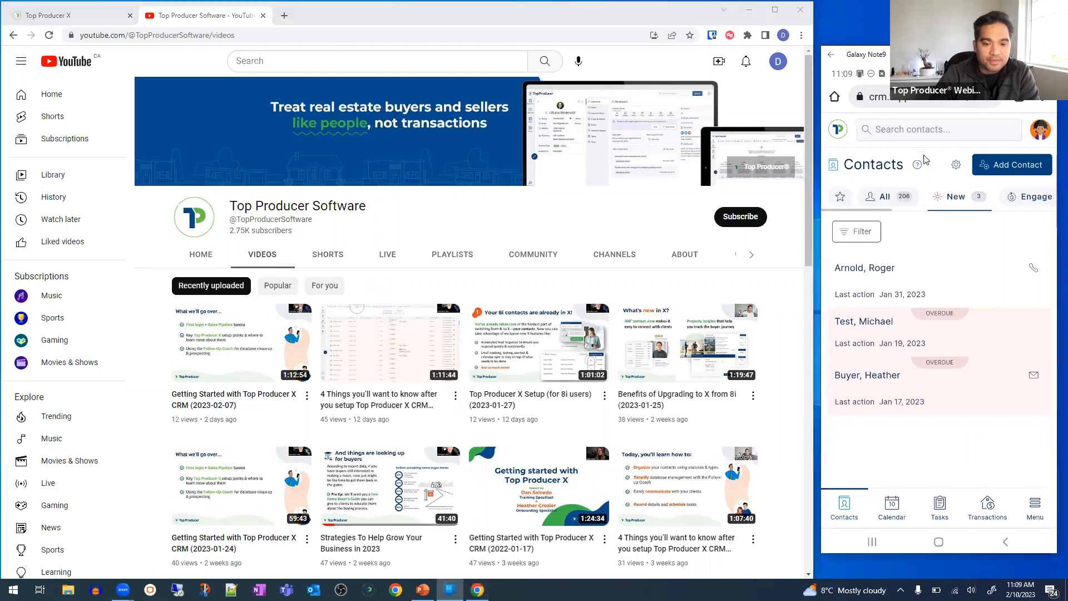
- Switch the phone app through Calendar, Tasks and Transactions, scrolling the Transactions listing
click(893, 512)
click(940, 507)
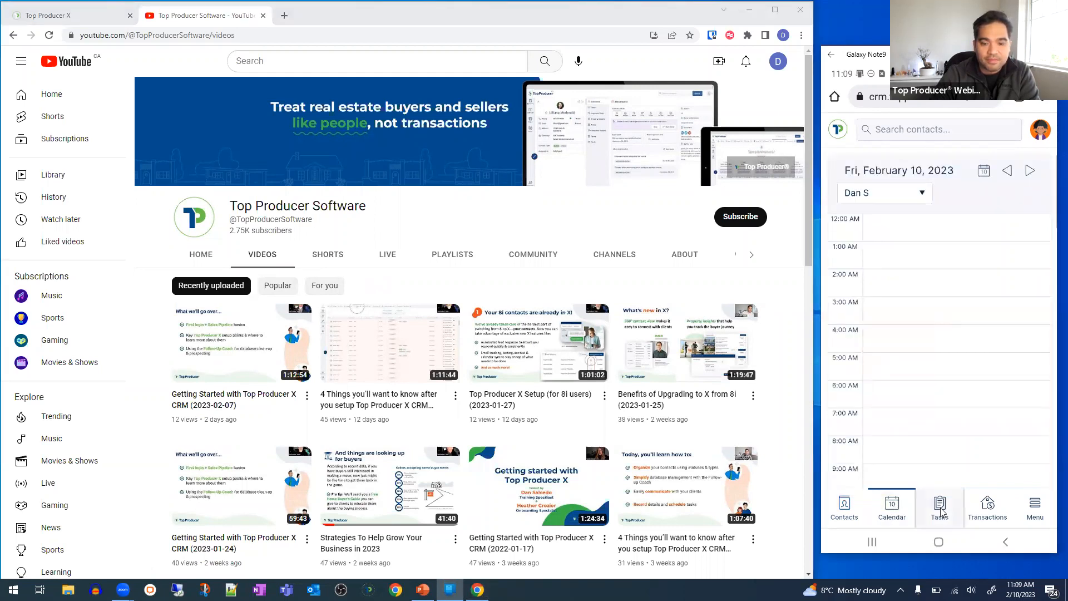
click(999, 511)
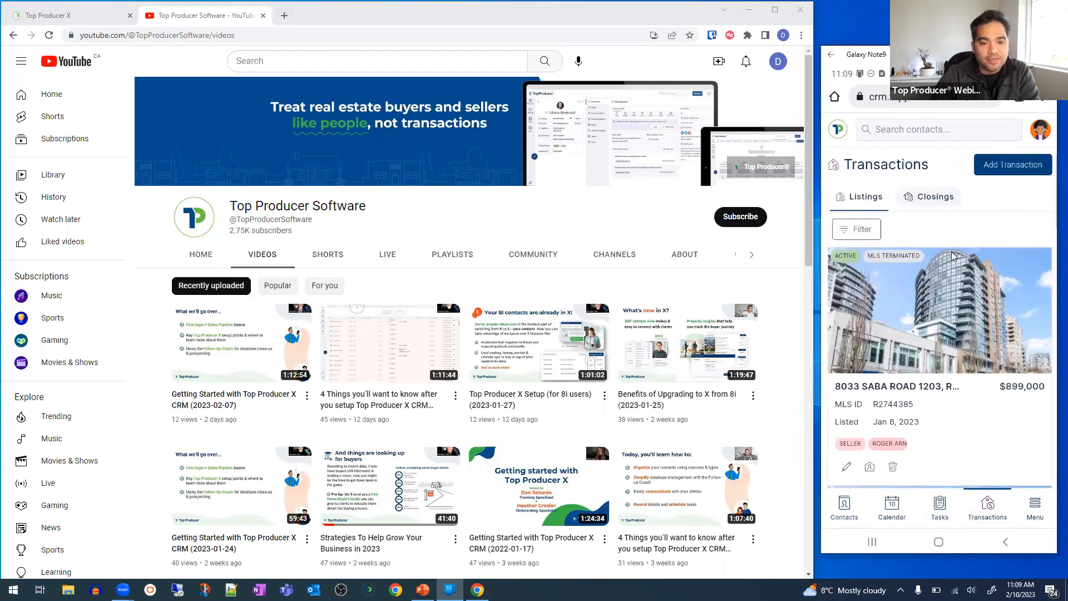
scroll(946, 301, down, 2)
scroll(947, 320, down, 1)
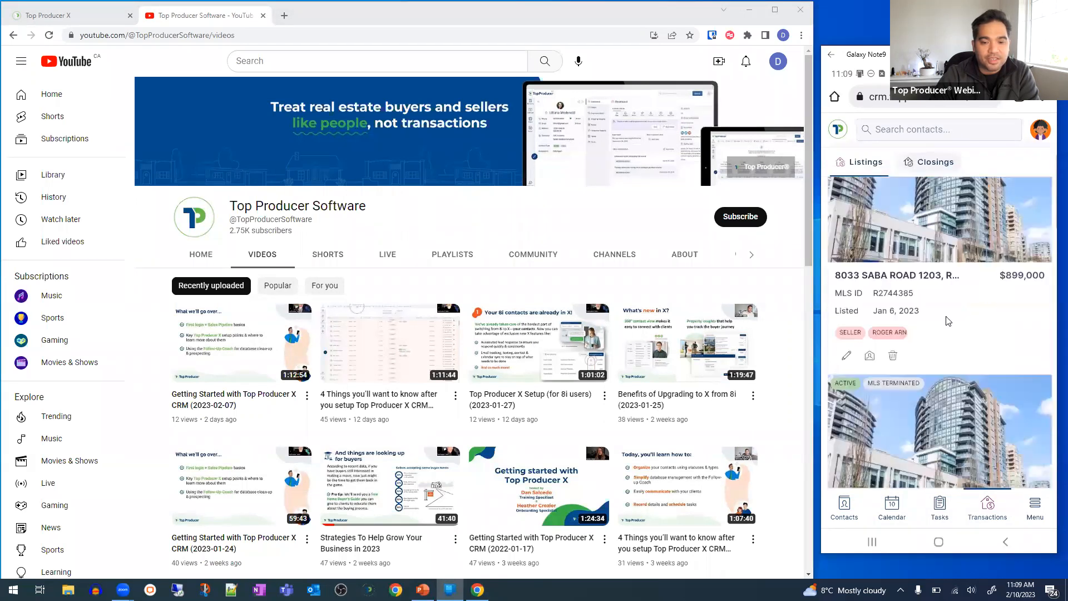
scroll(948, 321, up, 2)
scroll(945, 301, down, 2)
scroll(948, 301, down, 3)
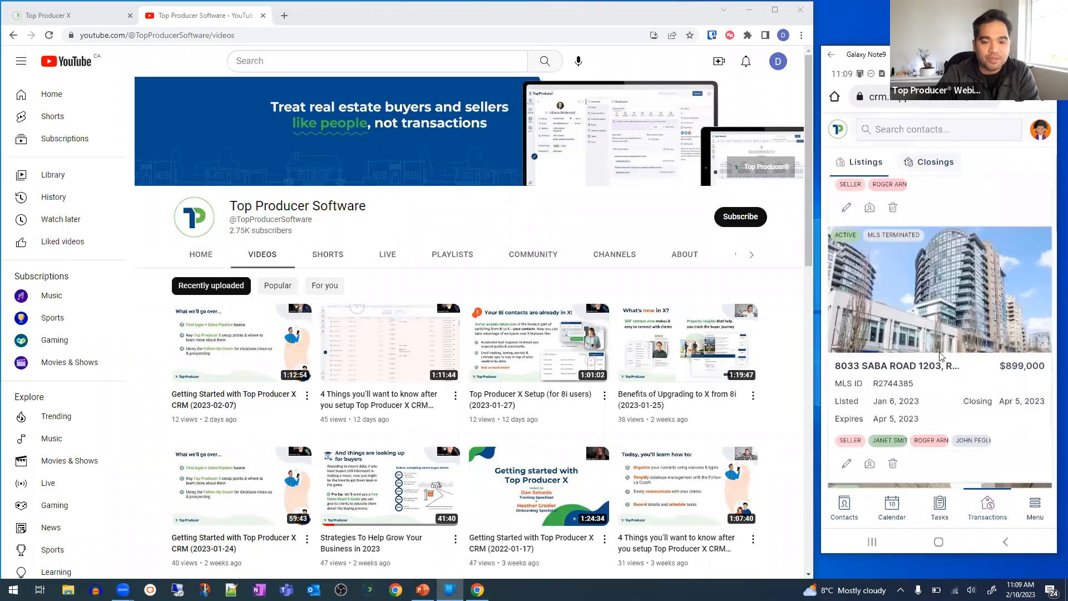
- Return the mirrored phone to its home screen, briefly reopening the TPX app
click(938, 541)
click(851, 125)
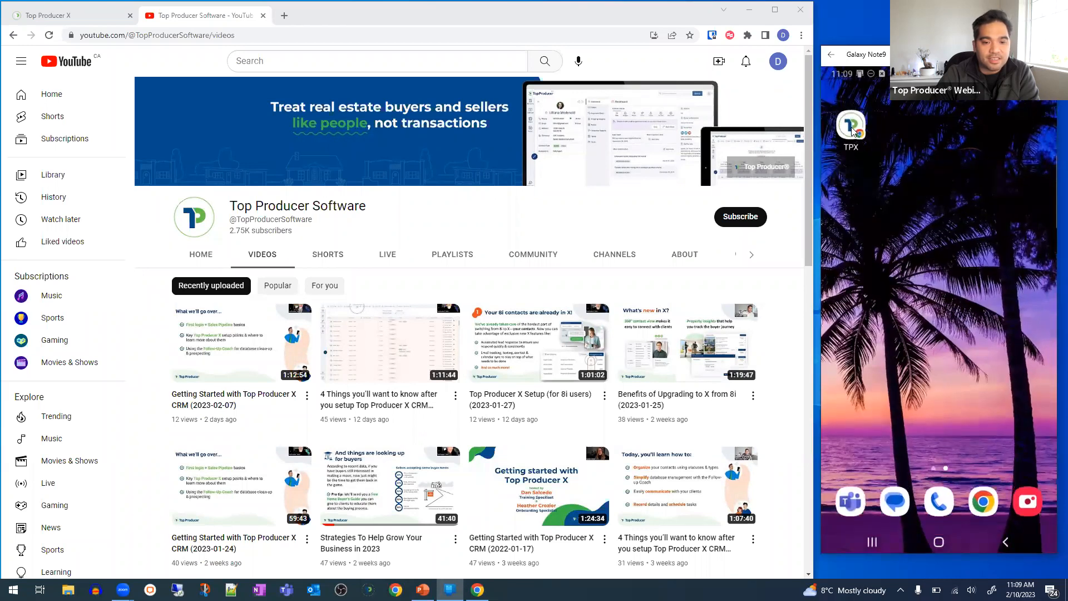
click(938, 541)
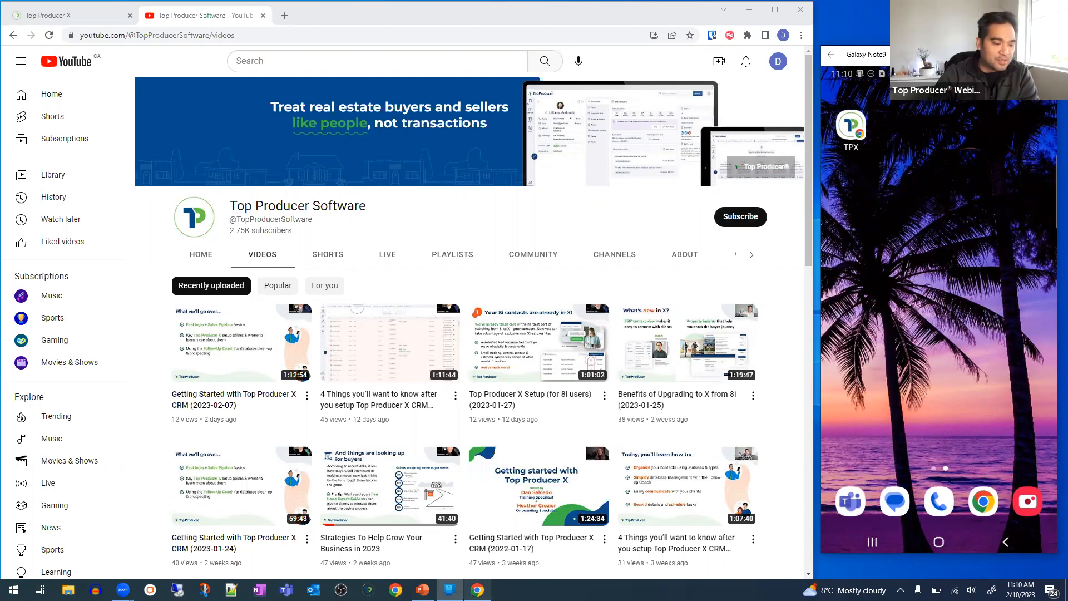
mouse_move(477, 588)
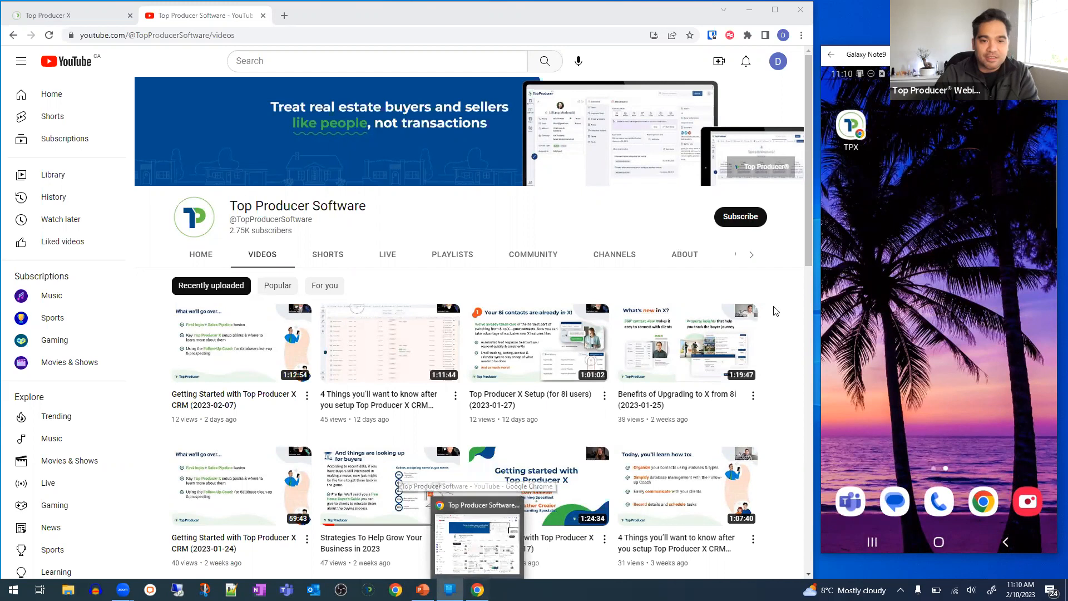